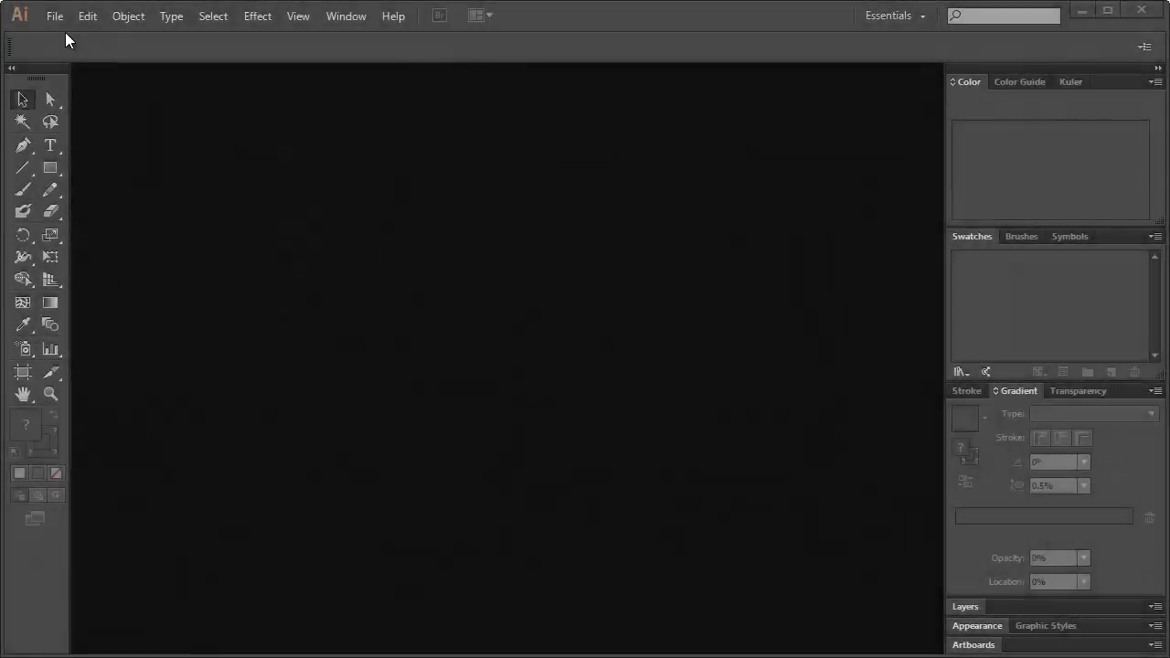
Step: Create a new document 800 pt wide by 600 pt tall
left_click(55, 16)
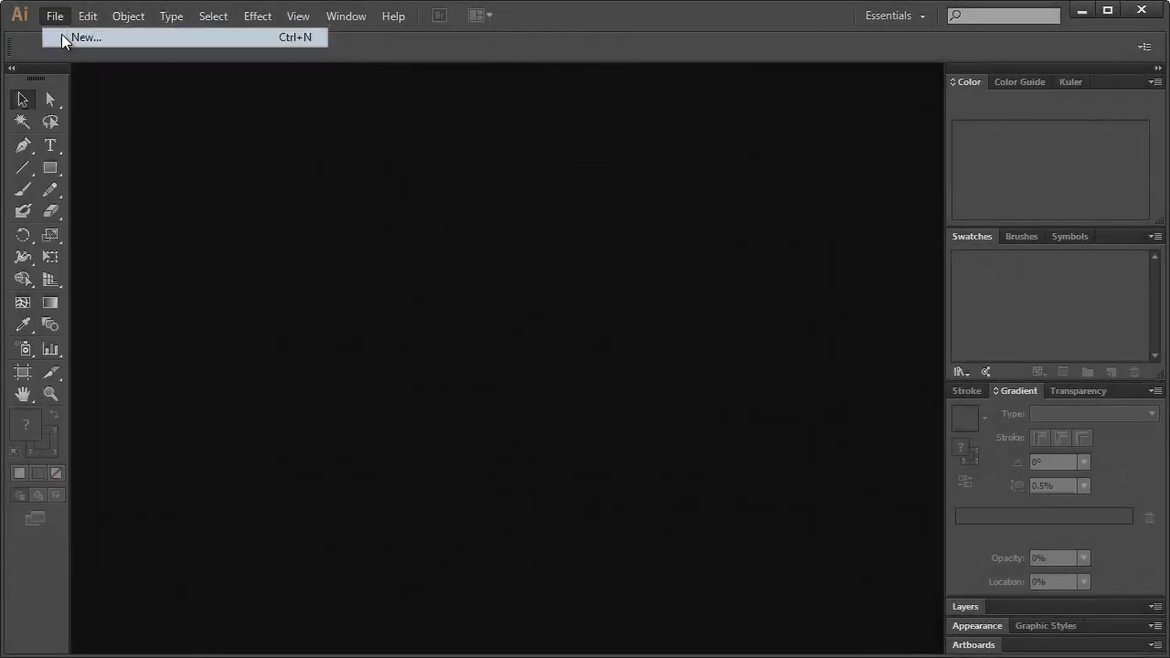
left_click(62, 38)
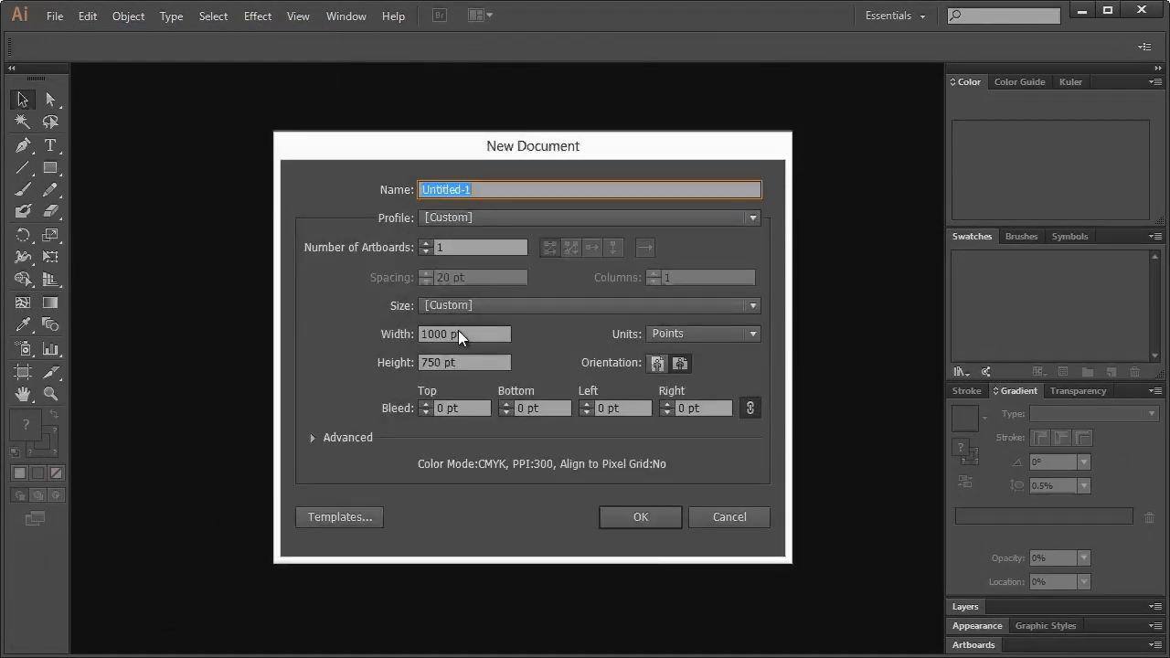
double_click(447, 333)
type("80")
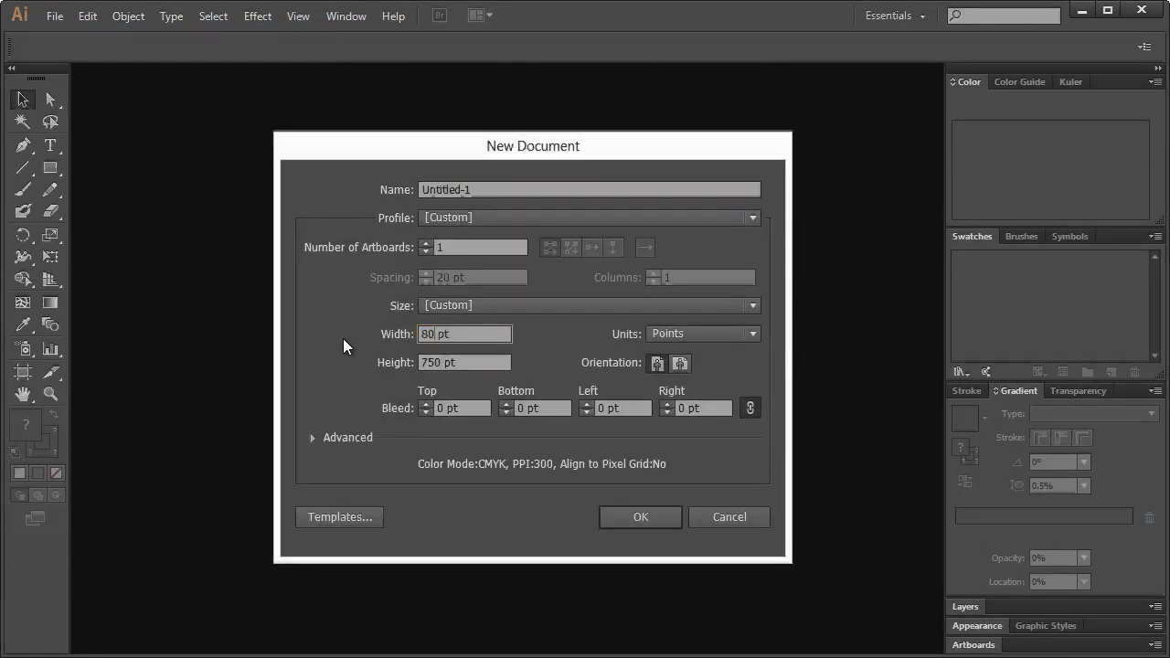
type("0")
key("Tab")
type("600")
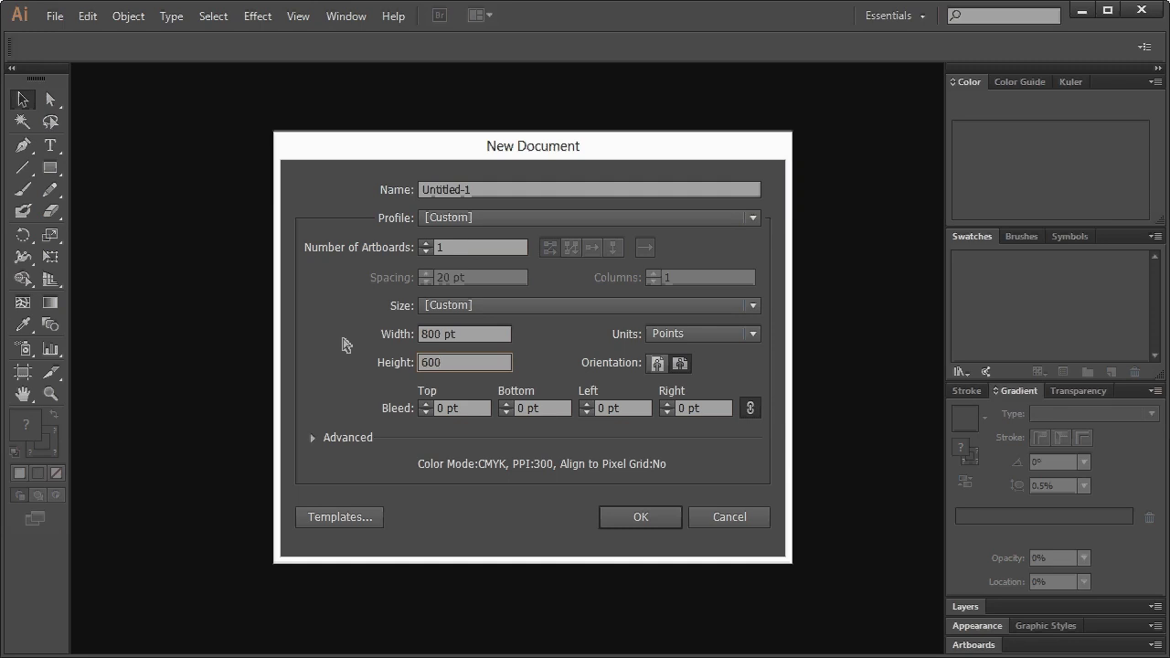
key("Return")
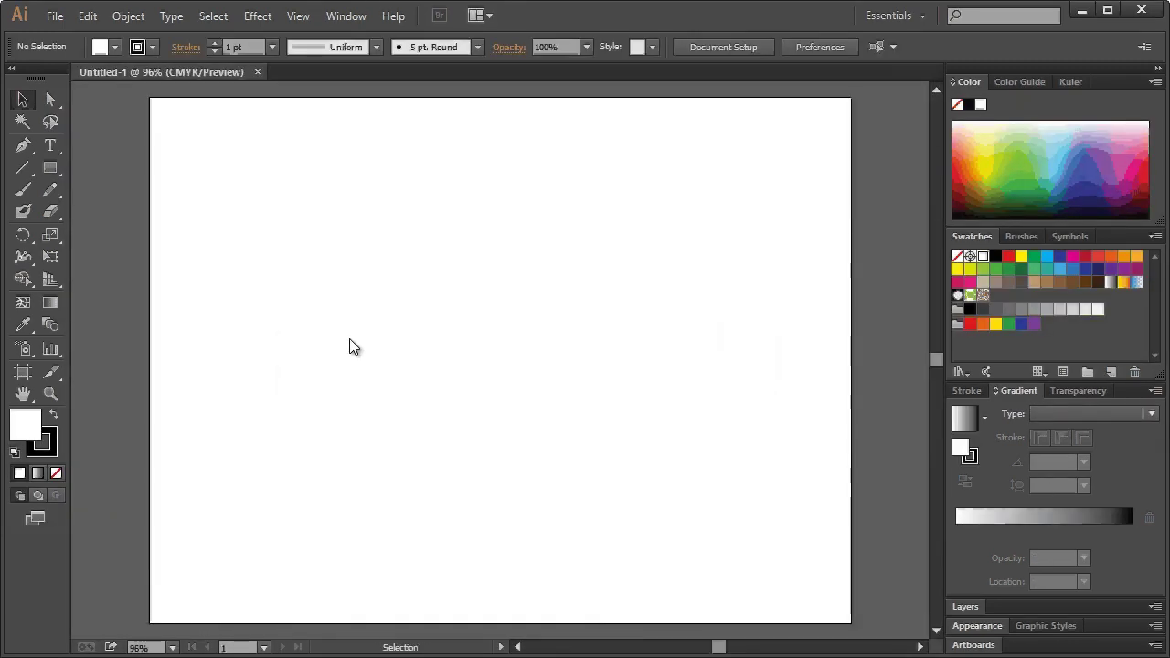
key("ctrl+1")
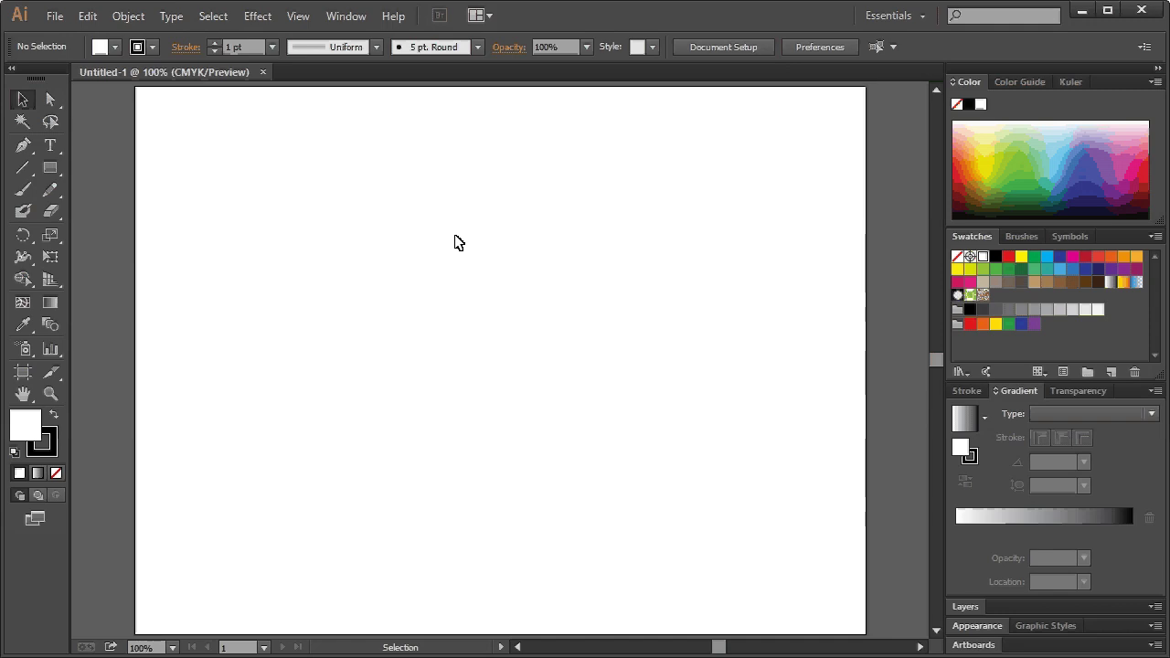
left_click_drag(459, 243, 474, 269)
Step: Show the grid over the artboard from the View menu
left_click(301, 18)
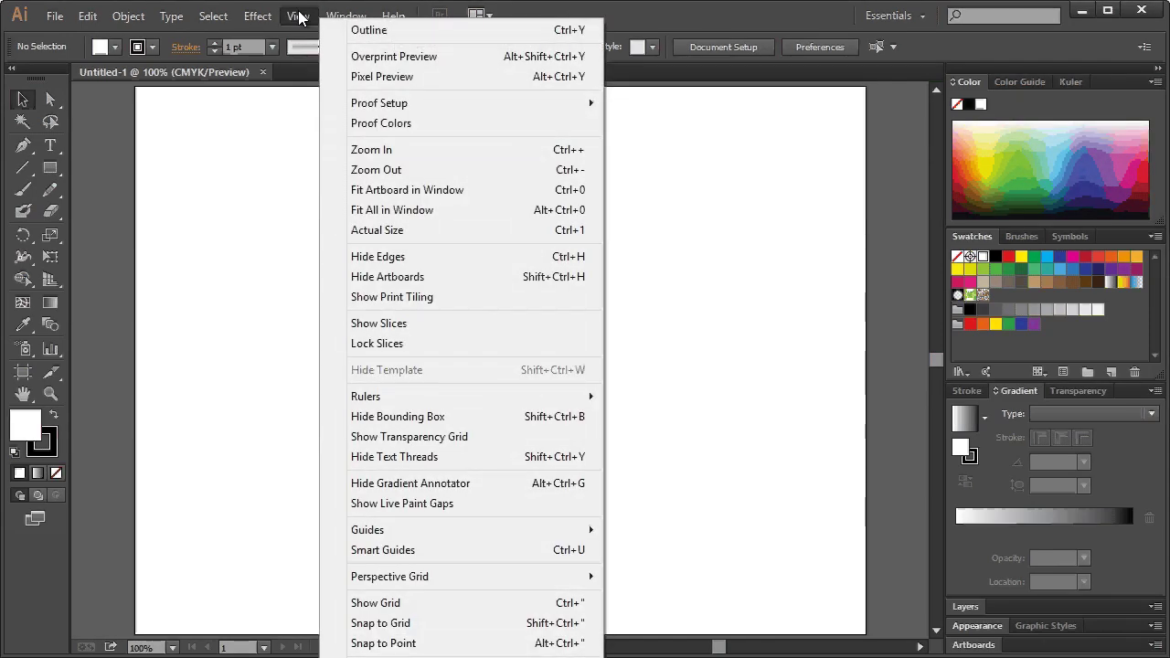
left_click(428, 603)
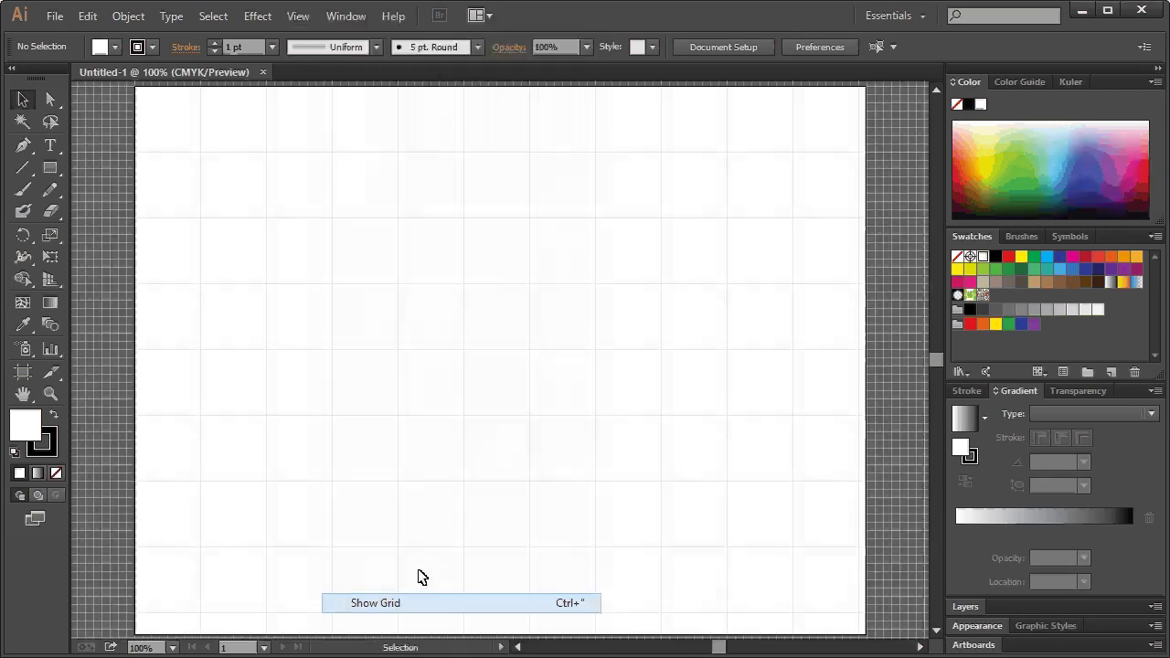
left_click(298, 16)
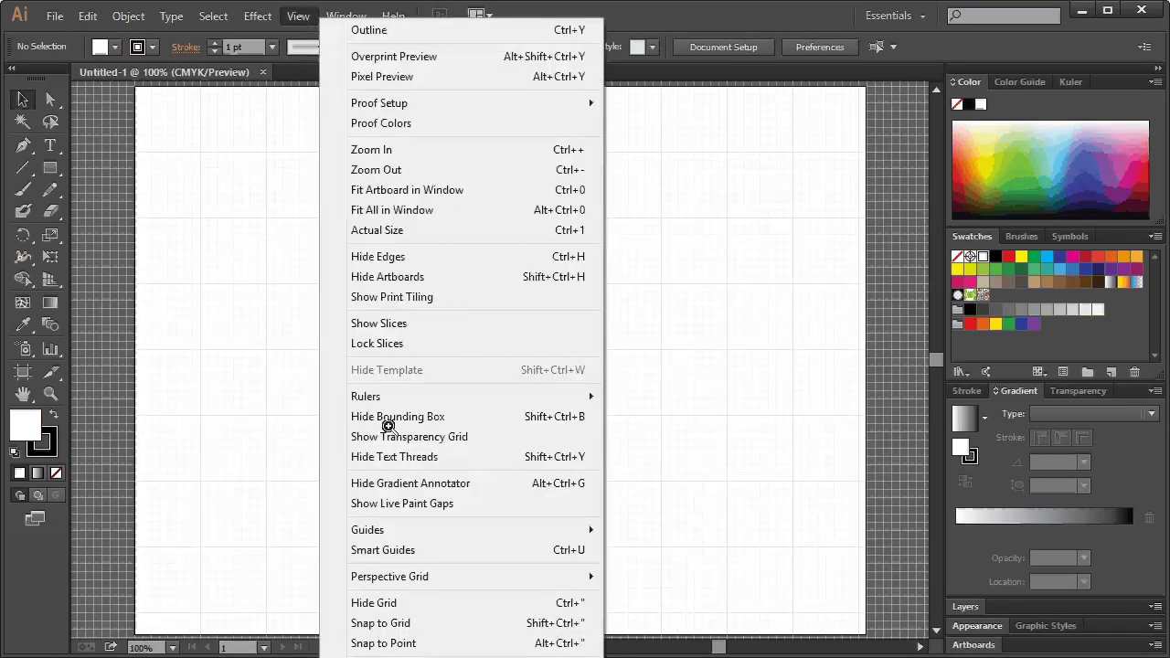
left_click(457, 302)
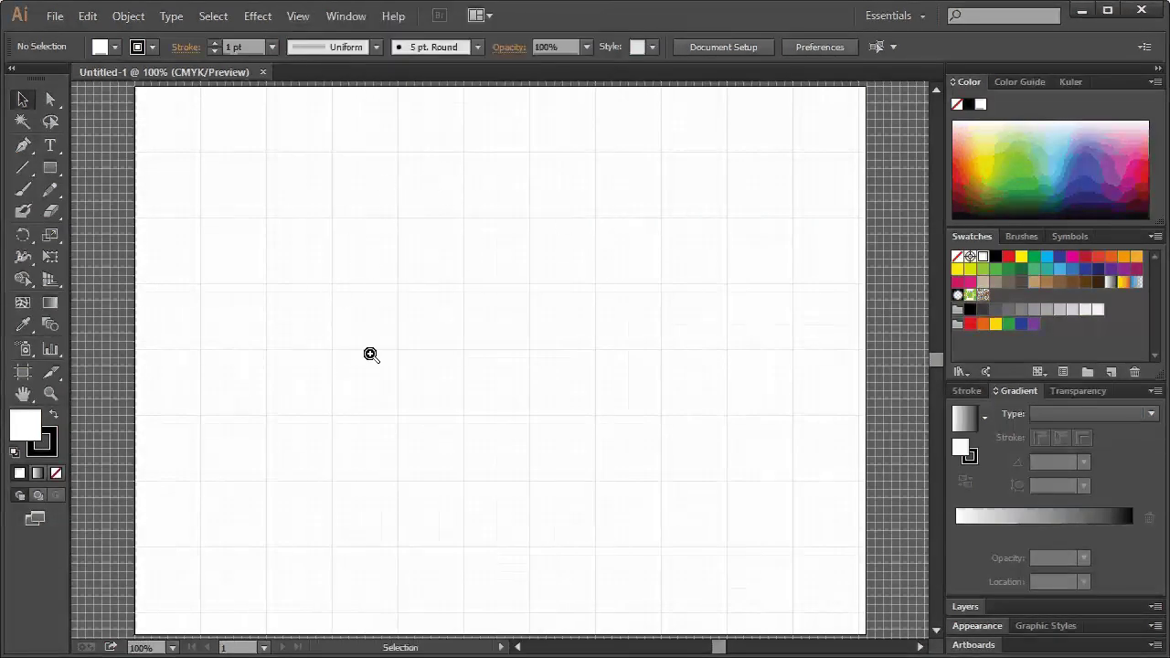
Step: Zoom the artboard in to 200% and make the Pen tool active
left_click(50, 393)
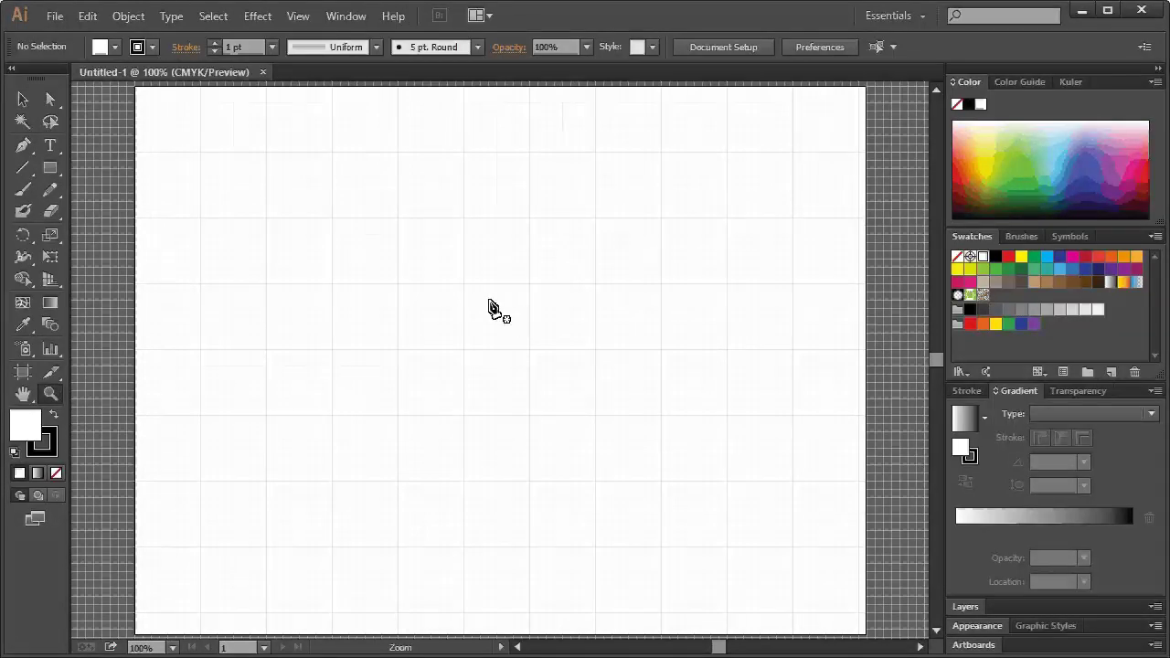
left_click(468, 291)
left_click(470, 292)
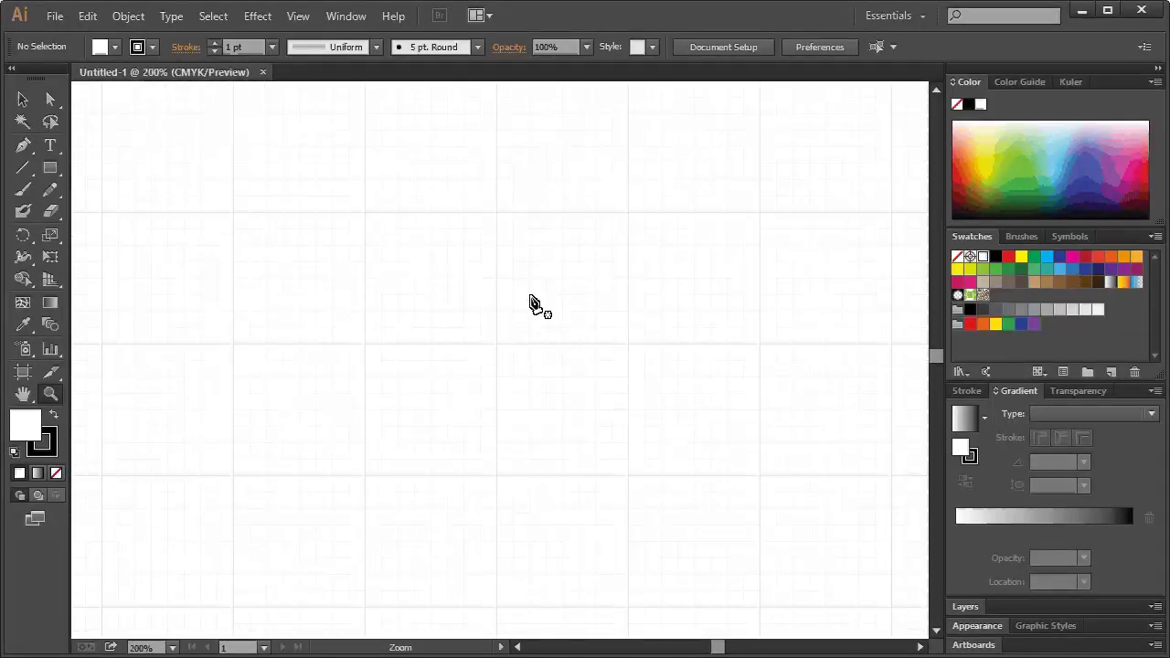
scroll(535, 305, "up", 2)
scroll(535, 305, "down", 2)
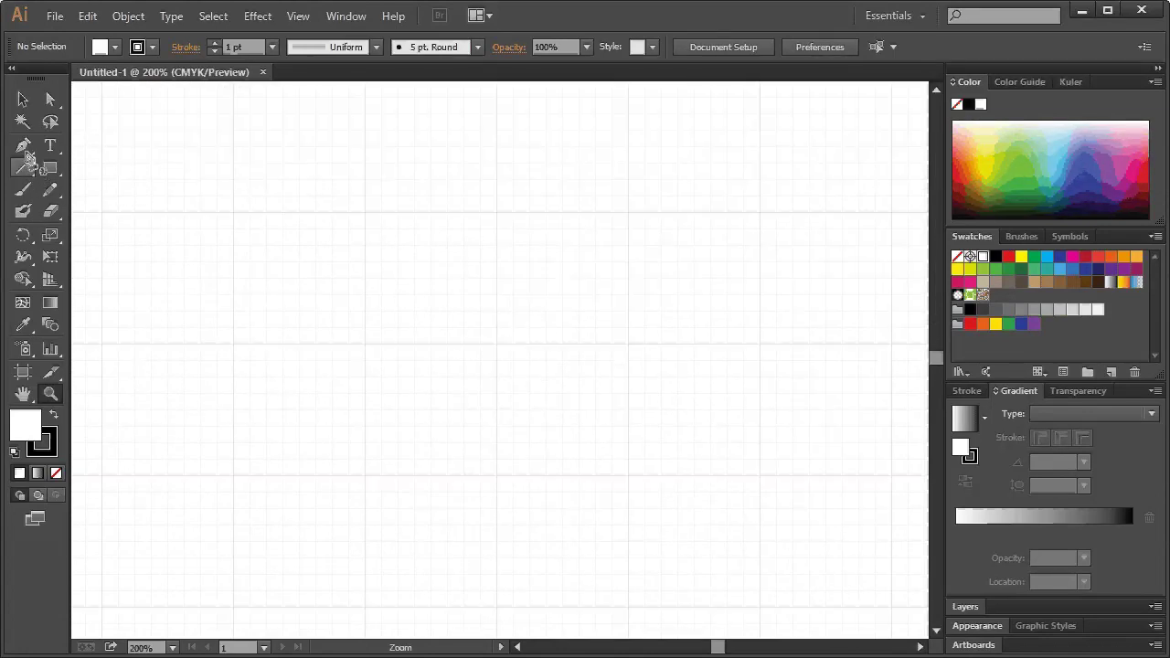
left_click(23, 145)
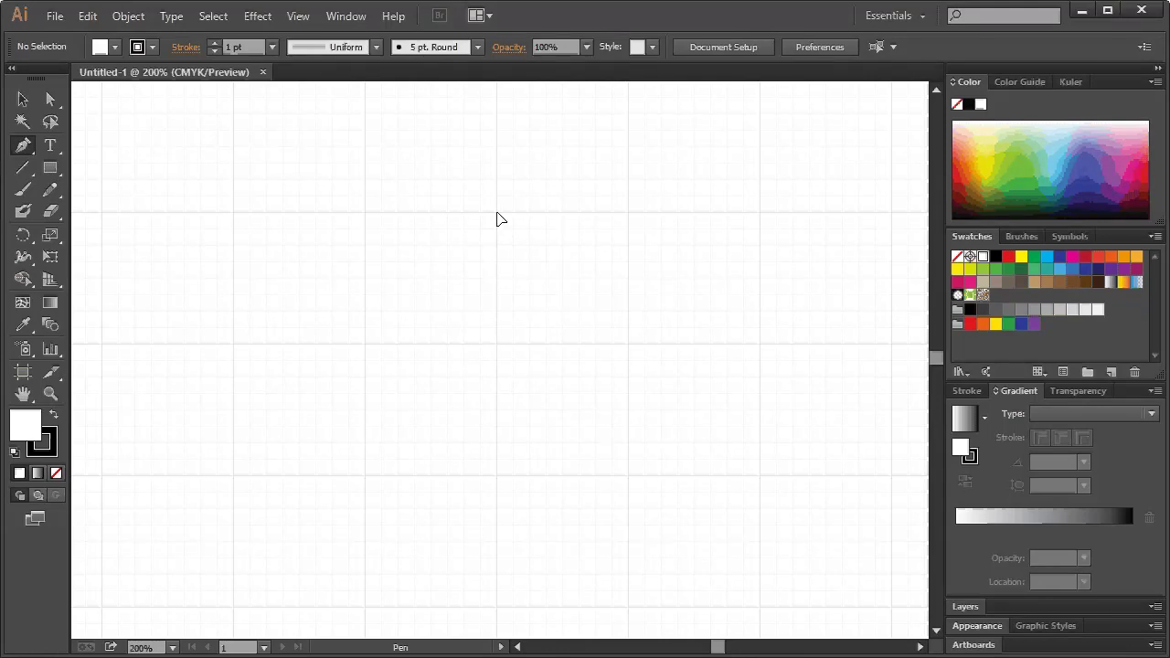
Step: Place Pen anchors tracing the heart's curved top arc and rounded left side
left_click(496, 212)
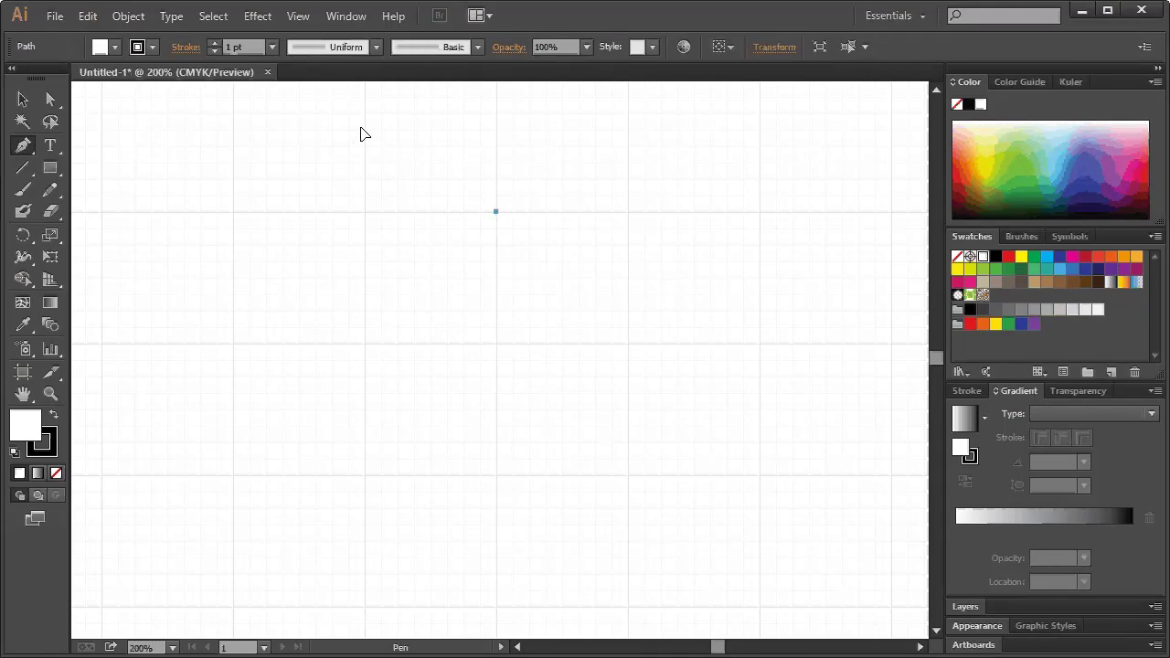
left_click(365, 130)
mouse_move(346, 135)
left_mouse_down()
mouse_move(364, 134)
mouse_move(285, 134)
left_mouse_up()
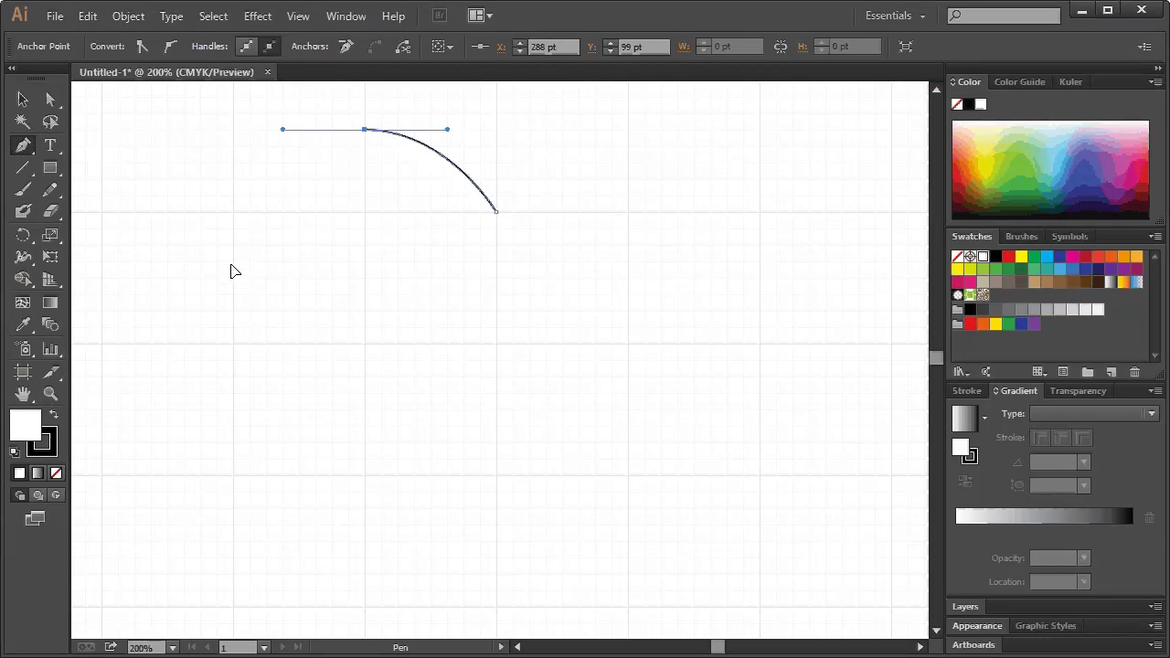
left_click_drag(234, 262, 234, 274)
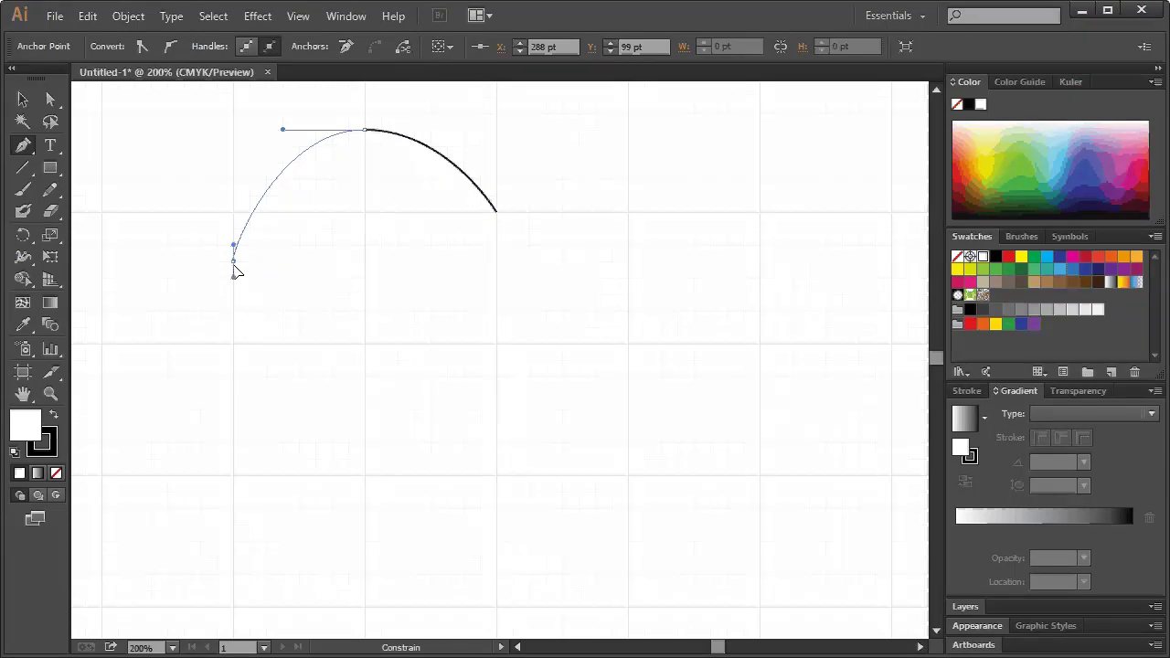
left_click_drag(234, 271, 234, 365)
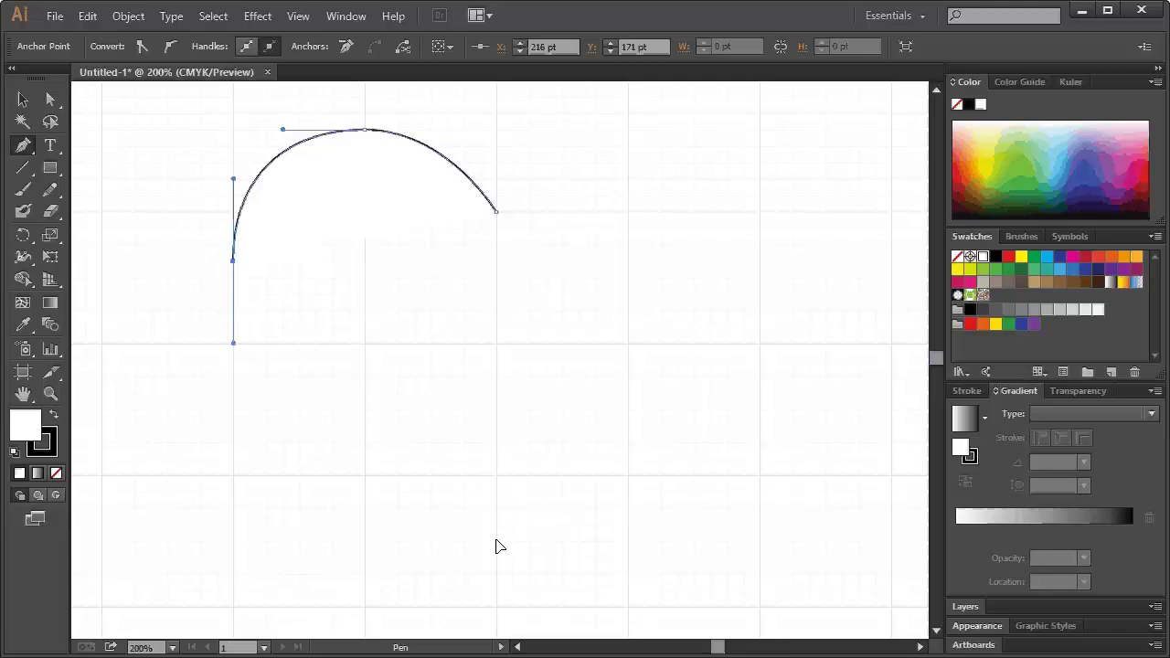
Step: Extend the path down to a smoothly curved bottom point, completing the half-heart
left_click(496, 546)
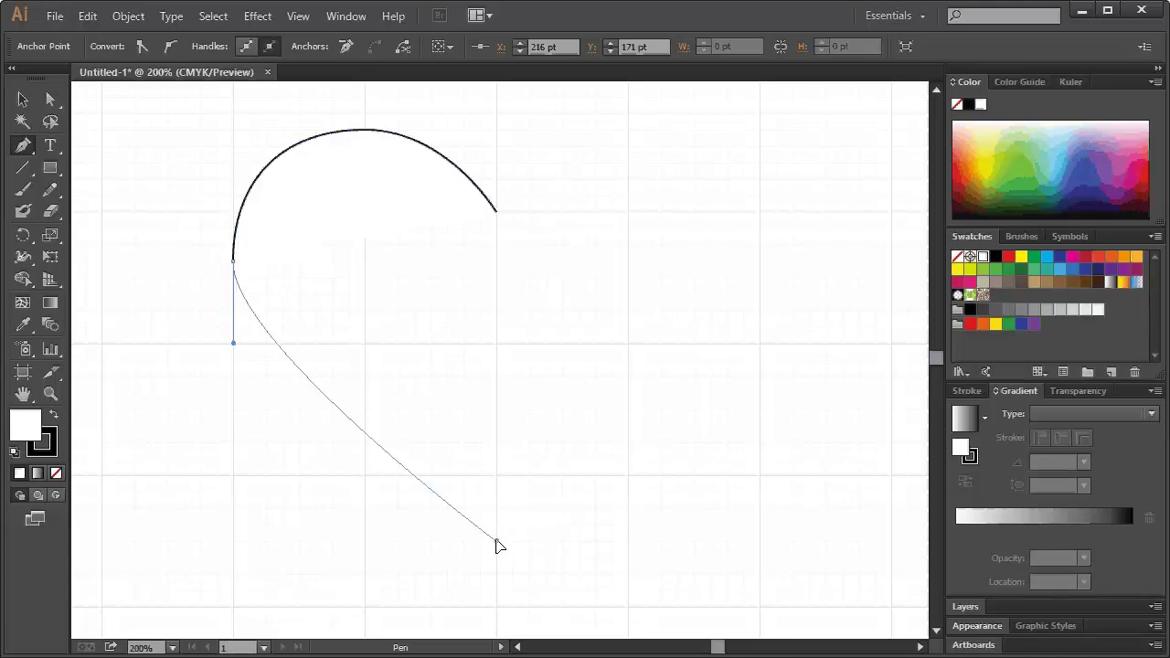
mouse_move(495, 541)
left_mouse_down()
mouse_move(534, 630)
mouse_move(543, 478)
mouse_move(549, 598)
left_mouse_up()
scroll(542, 473, "down", 1)
scroll(540, 455, "up", 2)
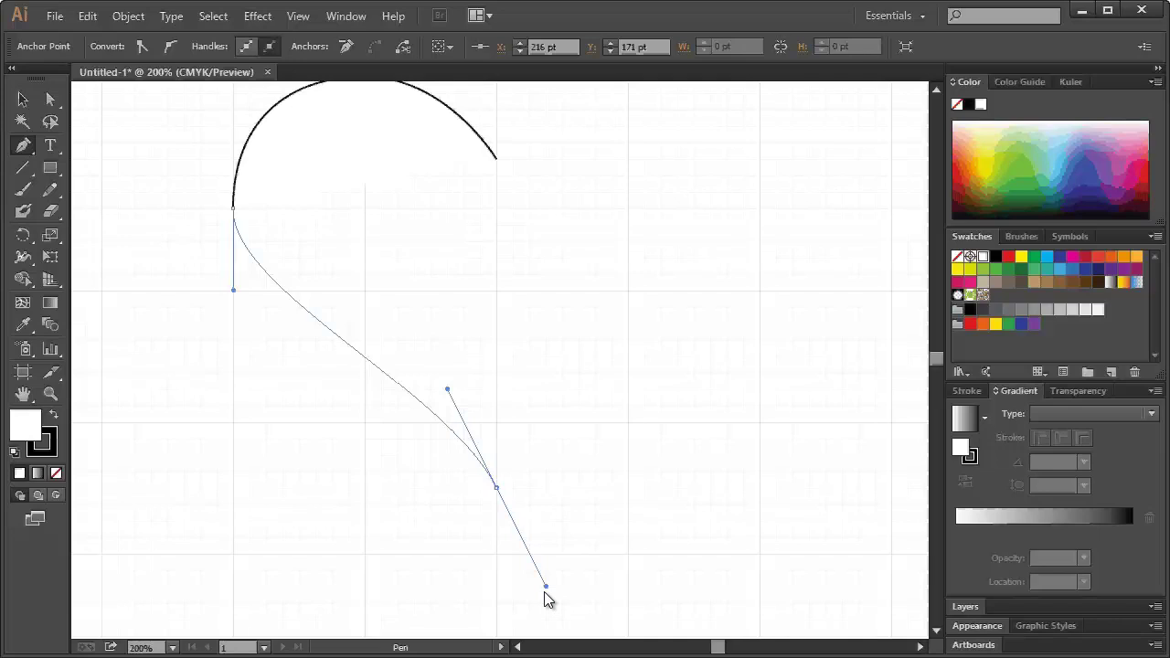
left_click_drag(549, 599, 549, 599)
scroll(618, 380, "up", 1)
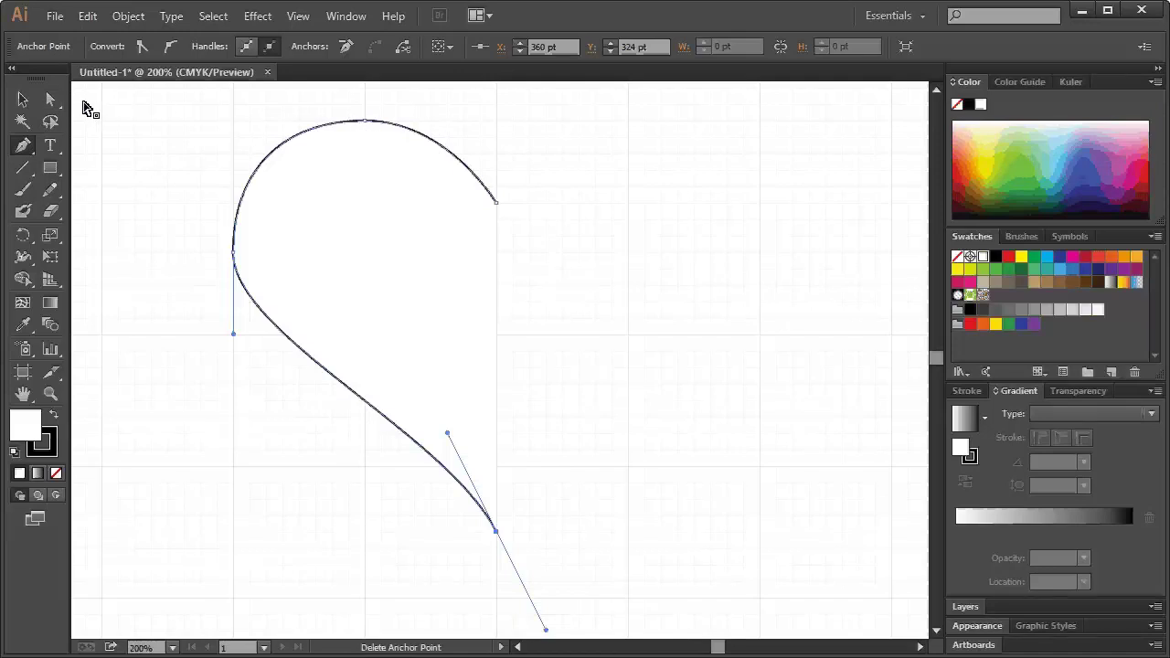
left_click(50, 99)
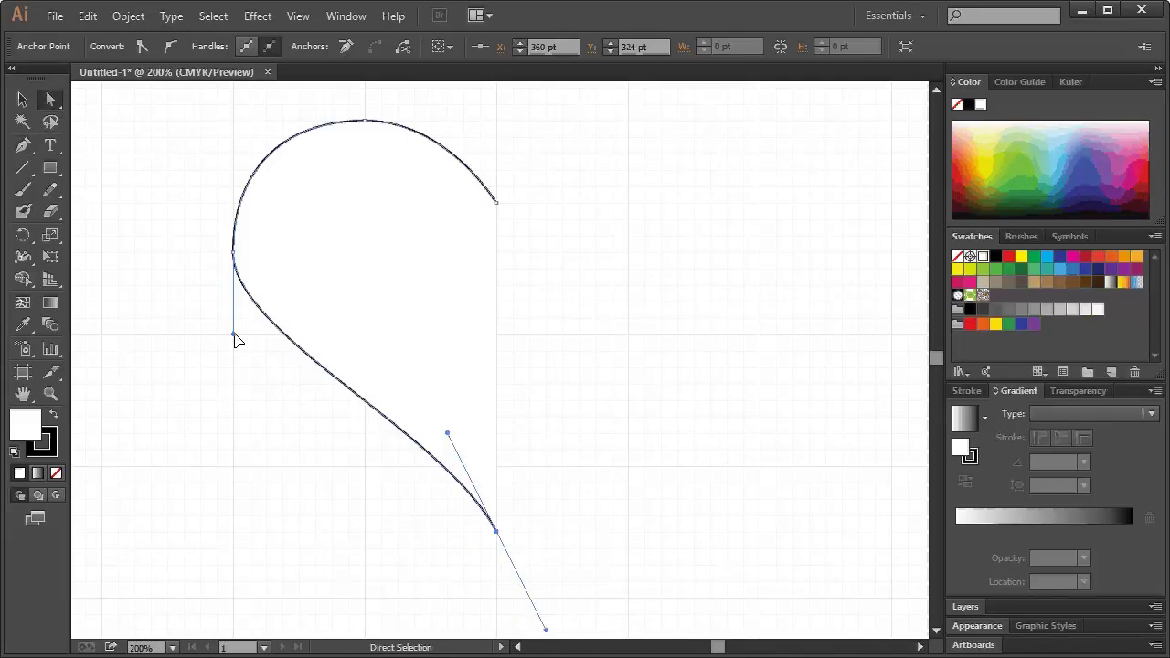
Step: Lengthen the left anchor's lower handle so the curve flows evenly into the bottom point
left_click(234, 254)
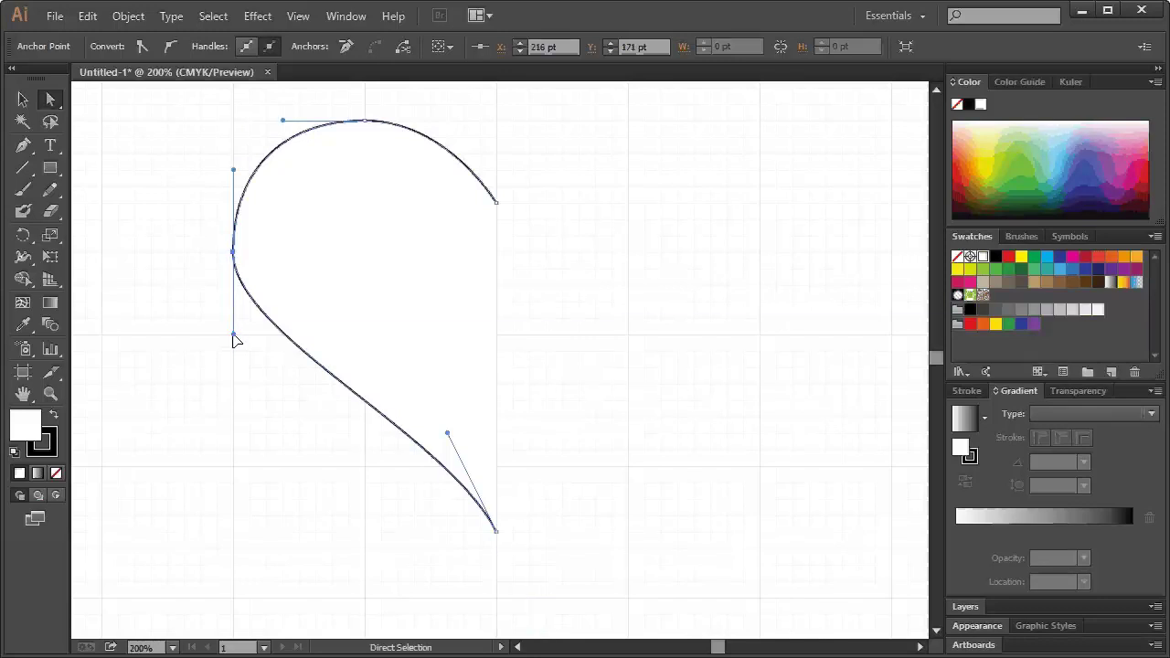
left_click_drag(233, 335, 236, 374)
left_click(400, 247)
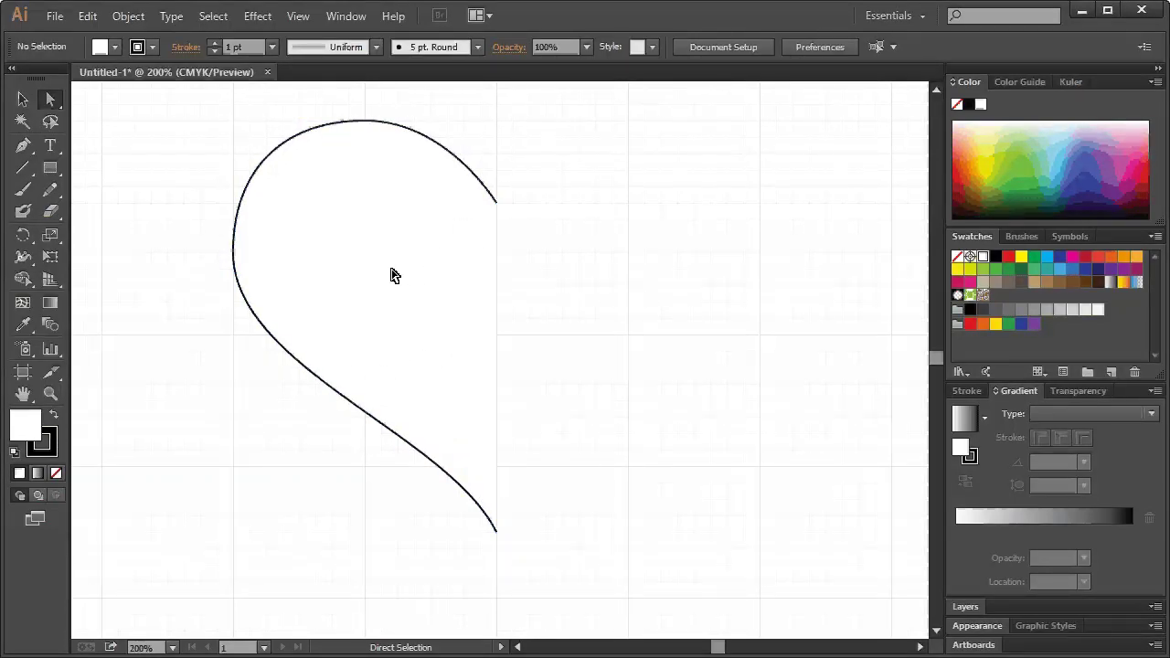
left_click(367, 123)
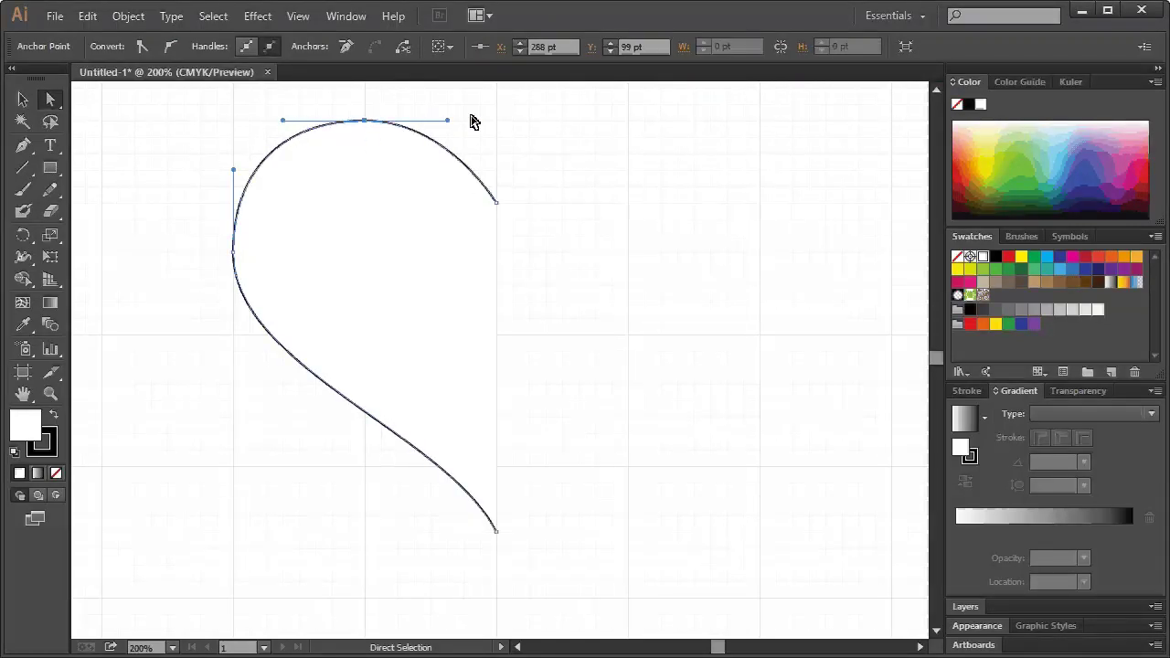
left_click(435, 255)
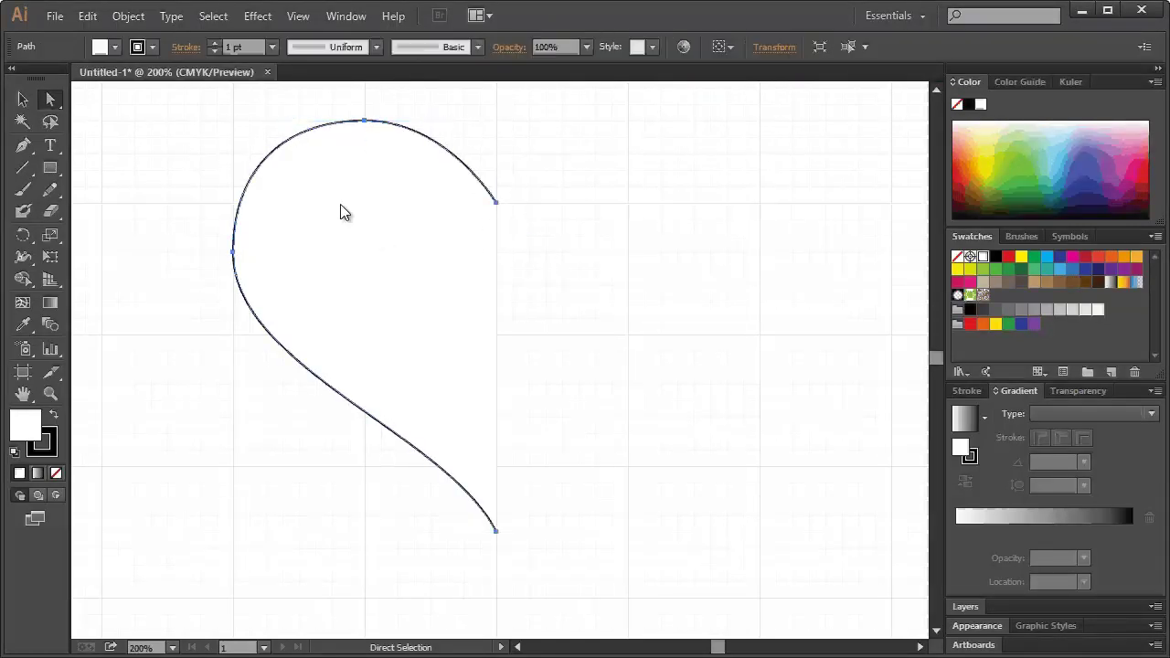
left_click(25, 100)
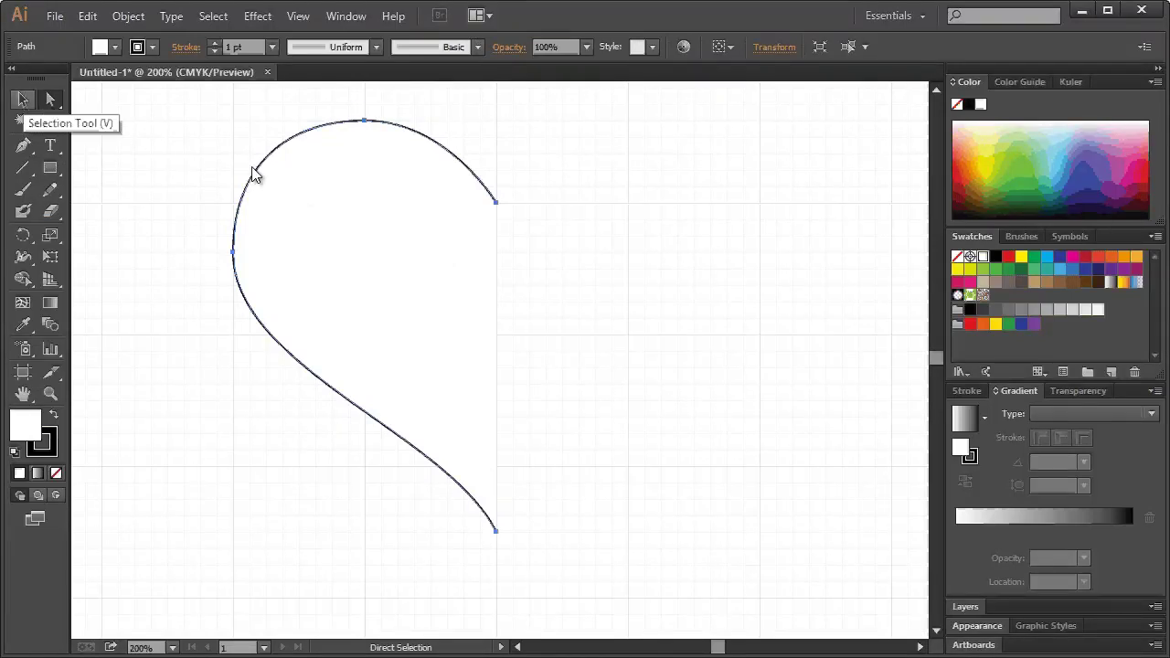
Step: Reflect a copy of the half-heart across a vertical axis and slide it right into place
right_click(319, 187)
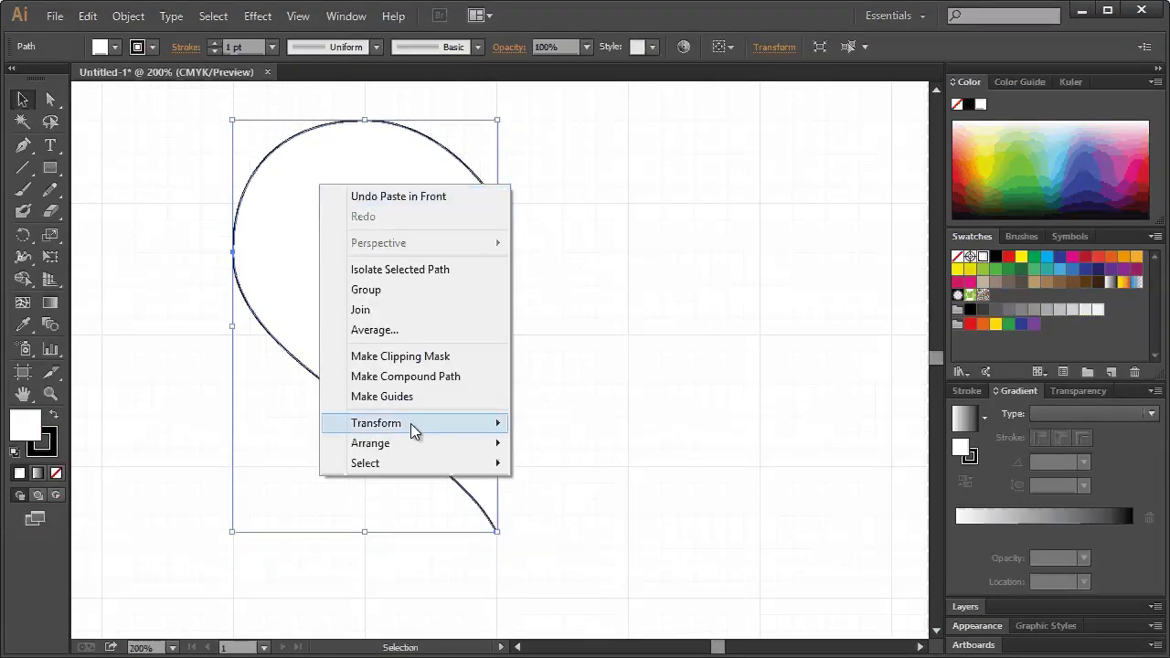
mouse_move(376, 422)
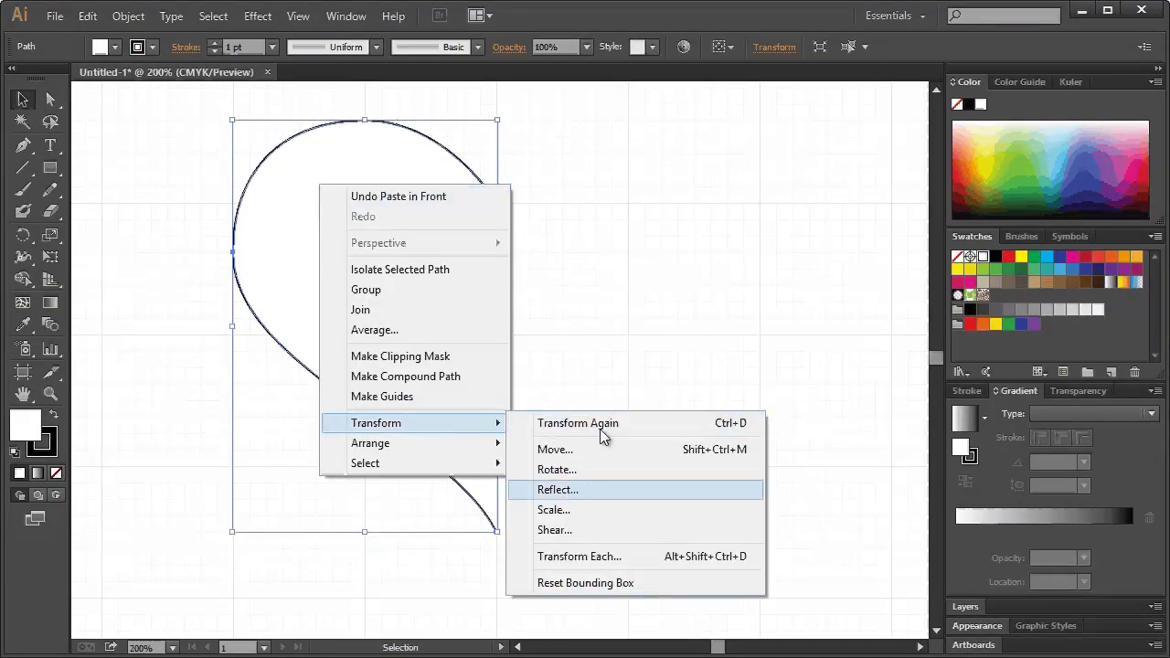
left_click(570, 492)
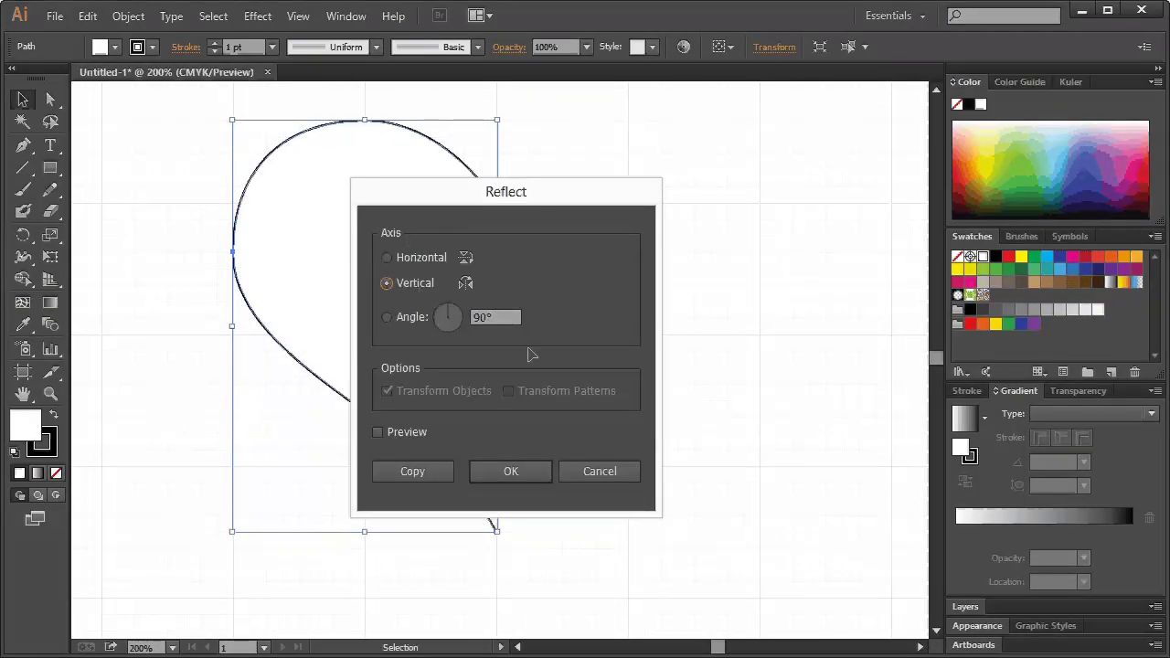
left_click(517, 470)
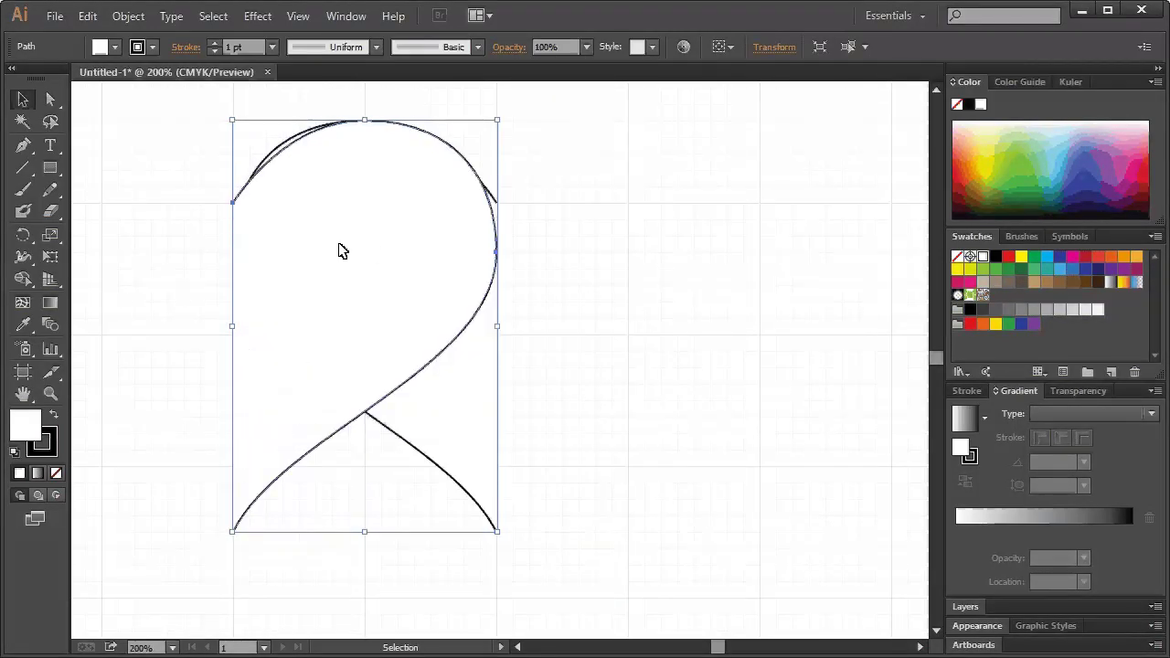
left_click_drag(289, 247, 549, 262)
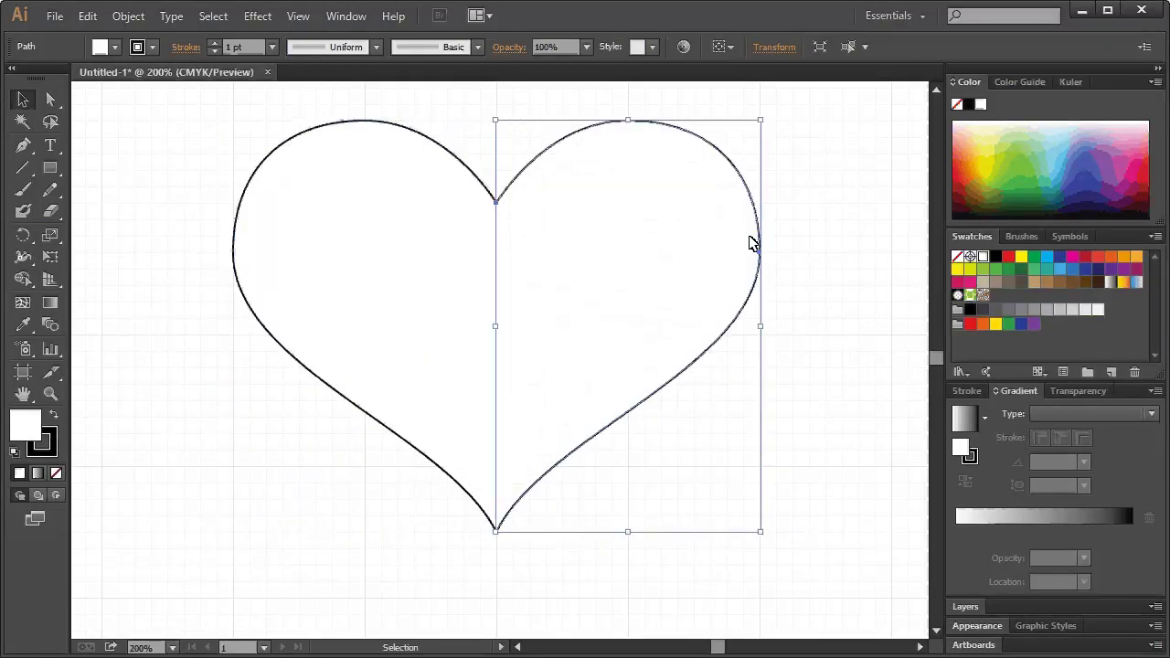
left_click(805, 215)
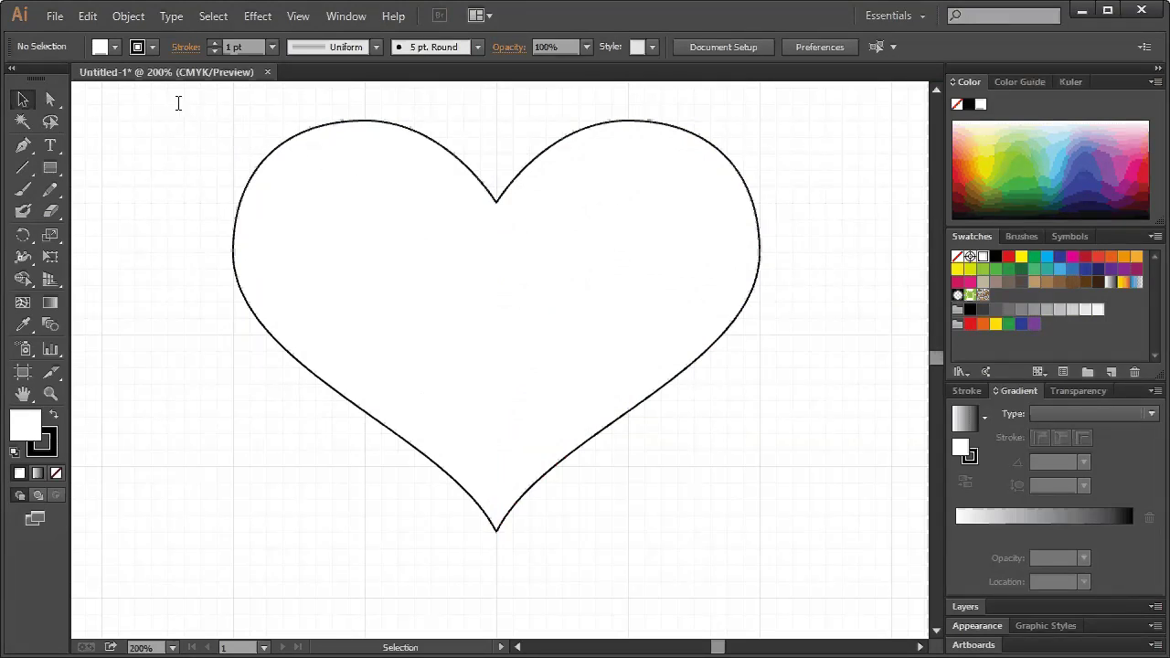
Step: Select both heart halves, remove the black stroke and fill them magenta
left_click_drag(177, 106, 800, 548)
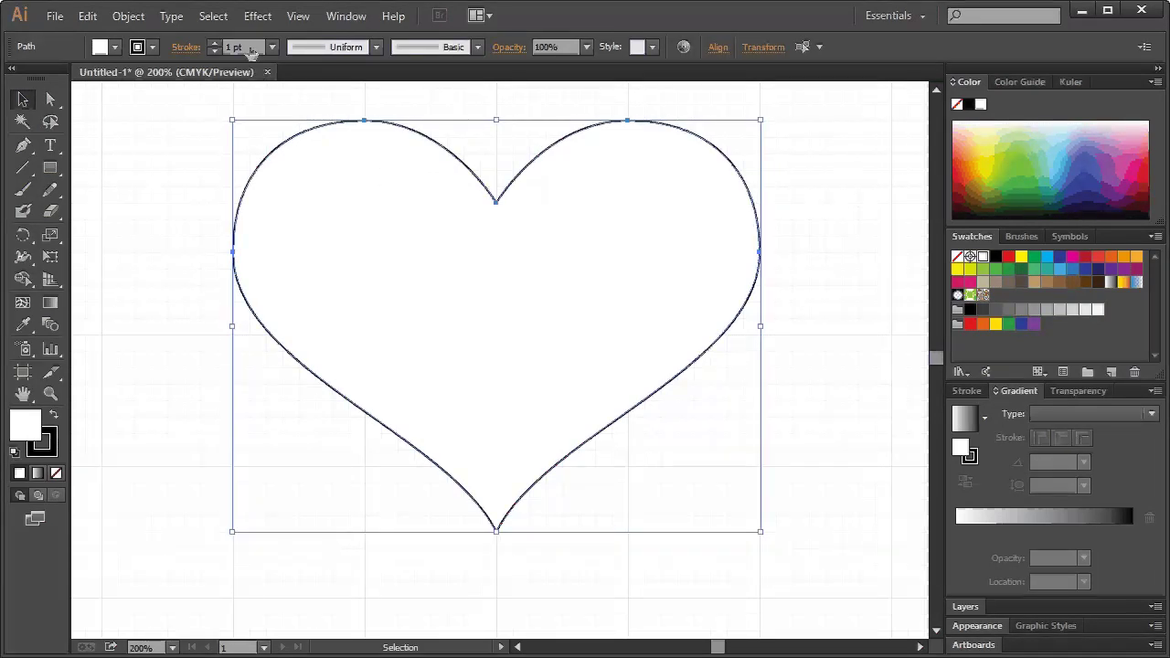
left_click(213, 52)
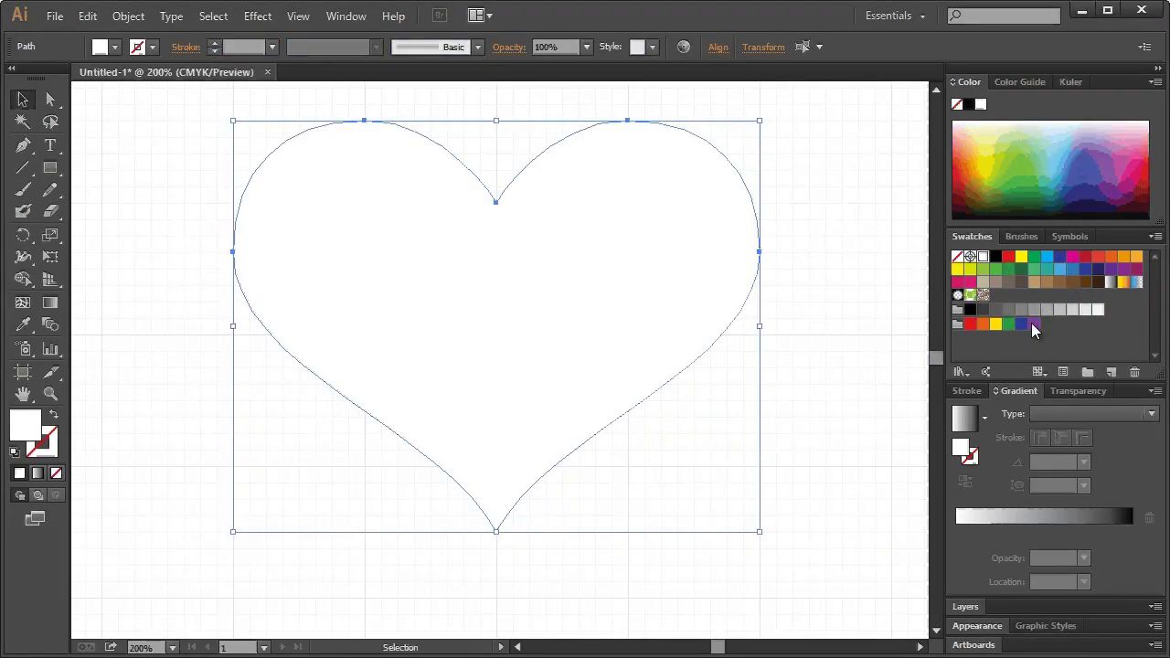
left_click_drag(1074, 256, 617, 230)
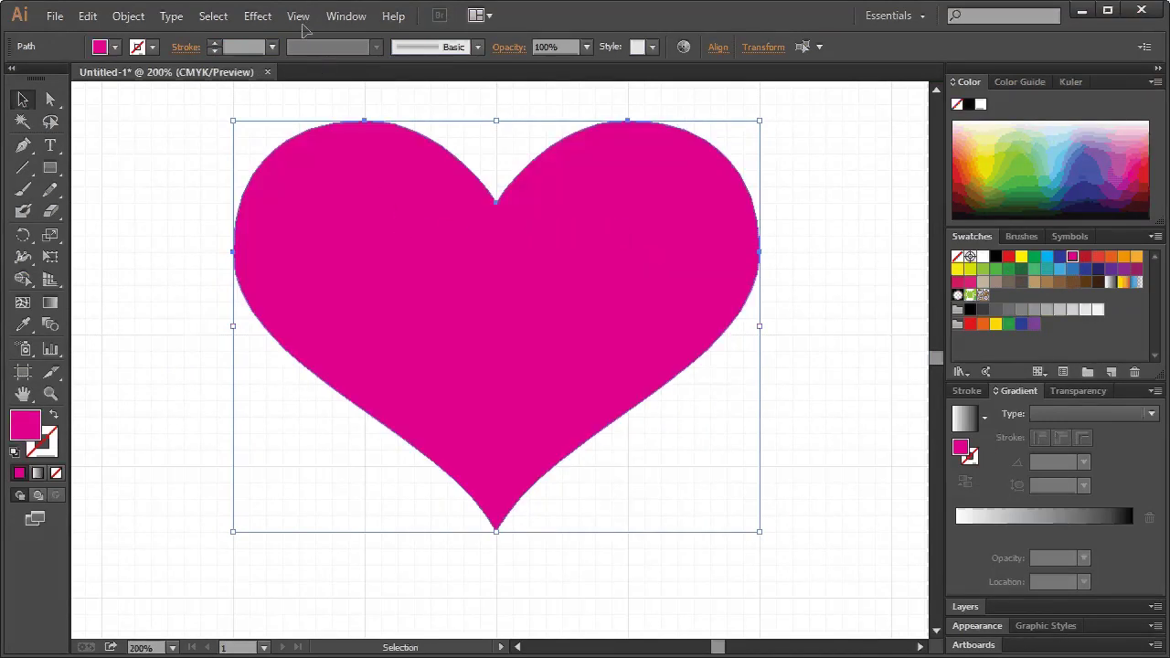
left_click(338, 16)
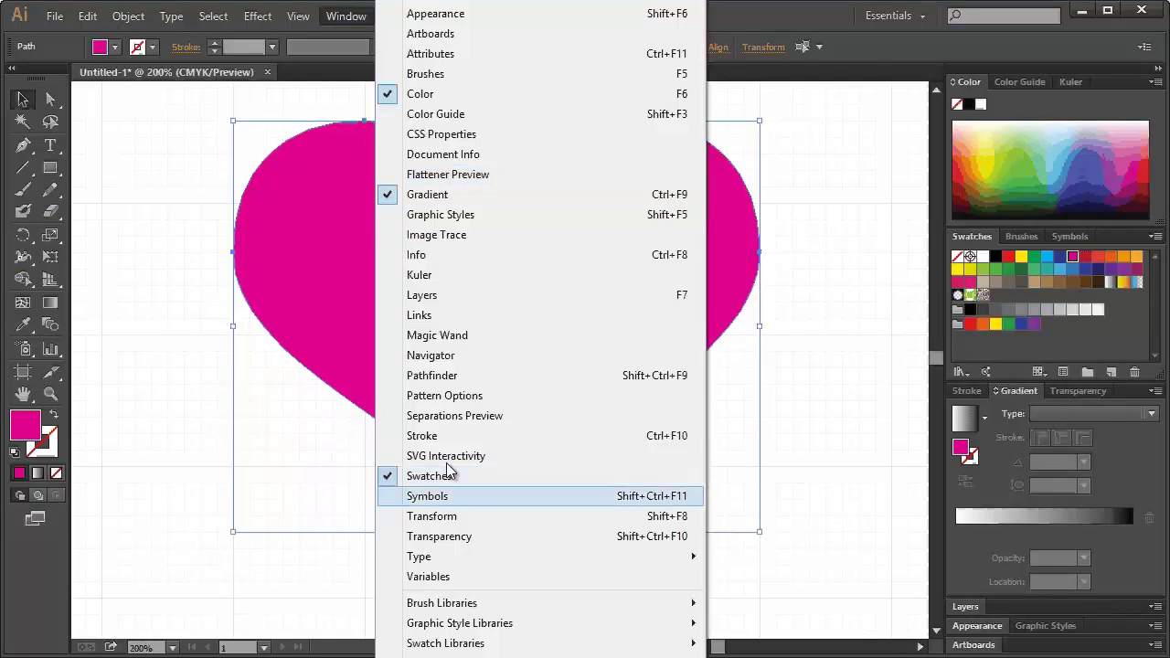
Step: Unite the heart halves with Pathfinder and expand Layer 1 to show the single path
left_click(437, 375)
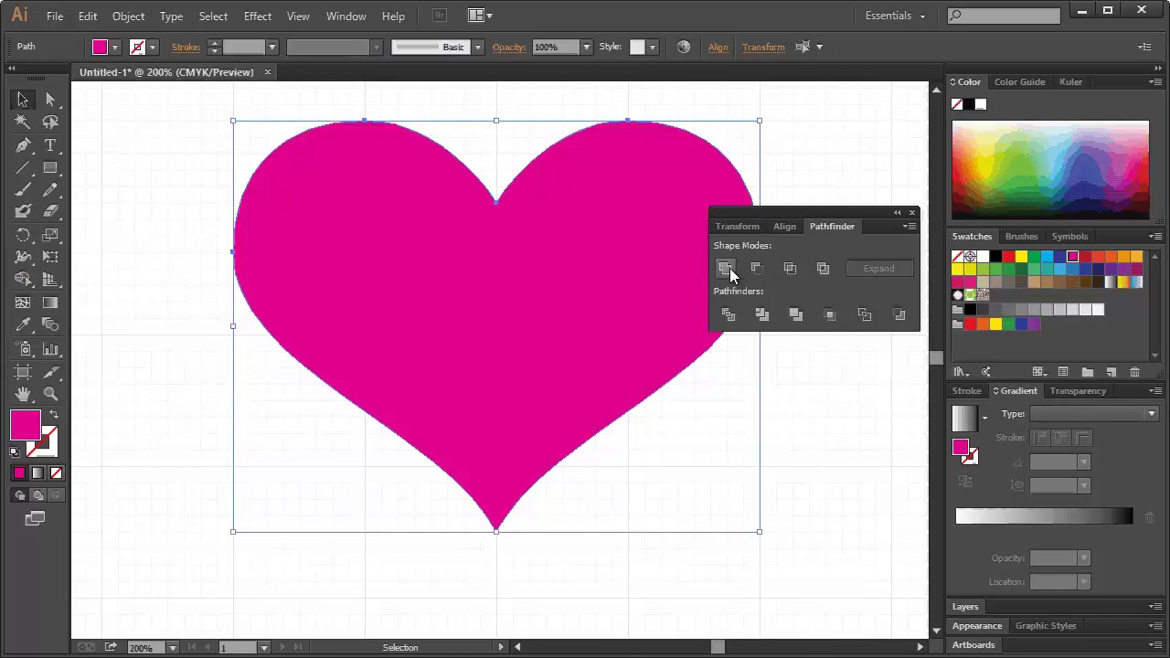
left_click(726, 269)
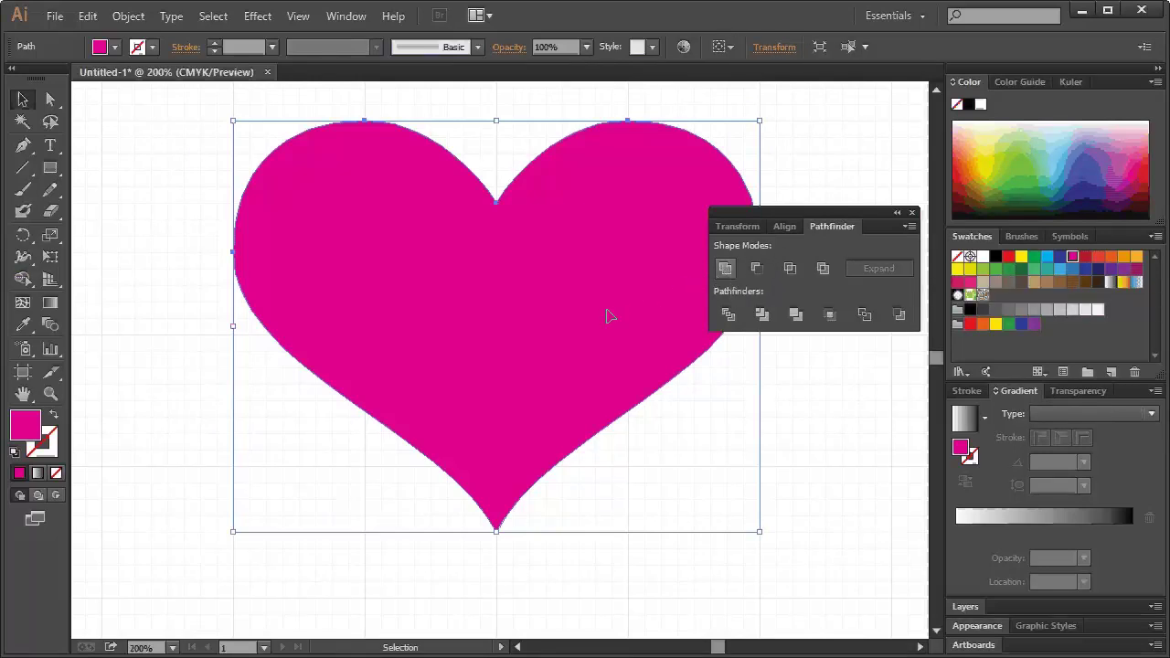
left_click(965, 607)
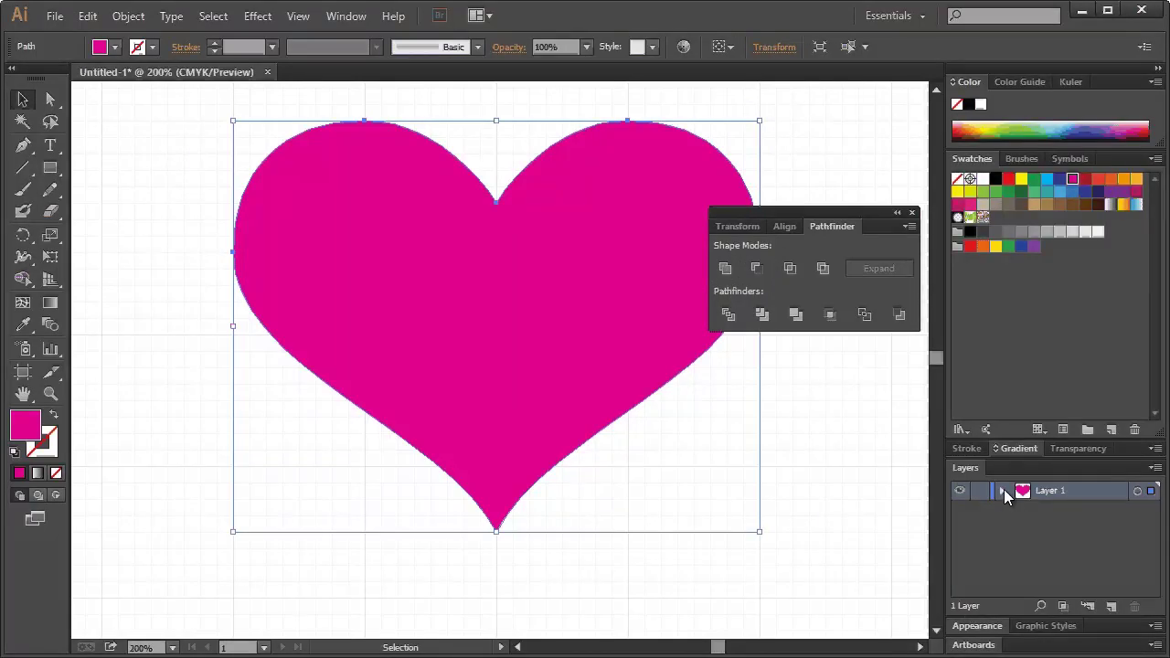
left_click(1004, 491)
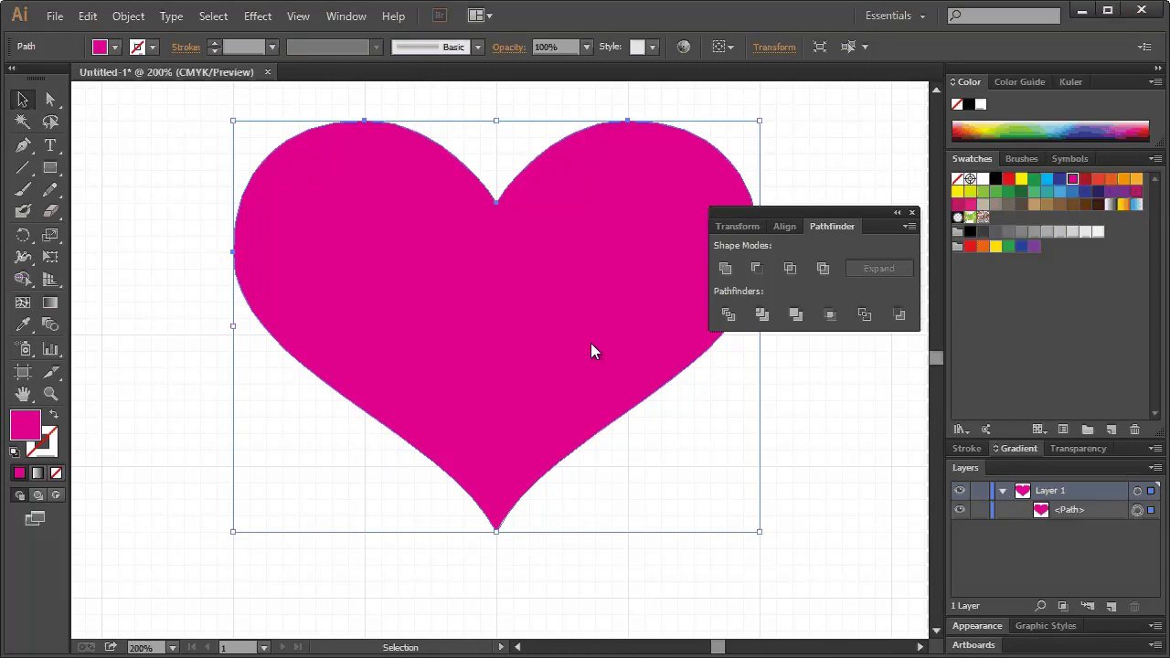
left_click(336, 18)
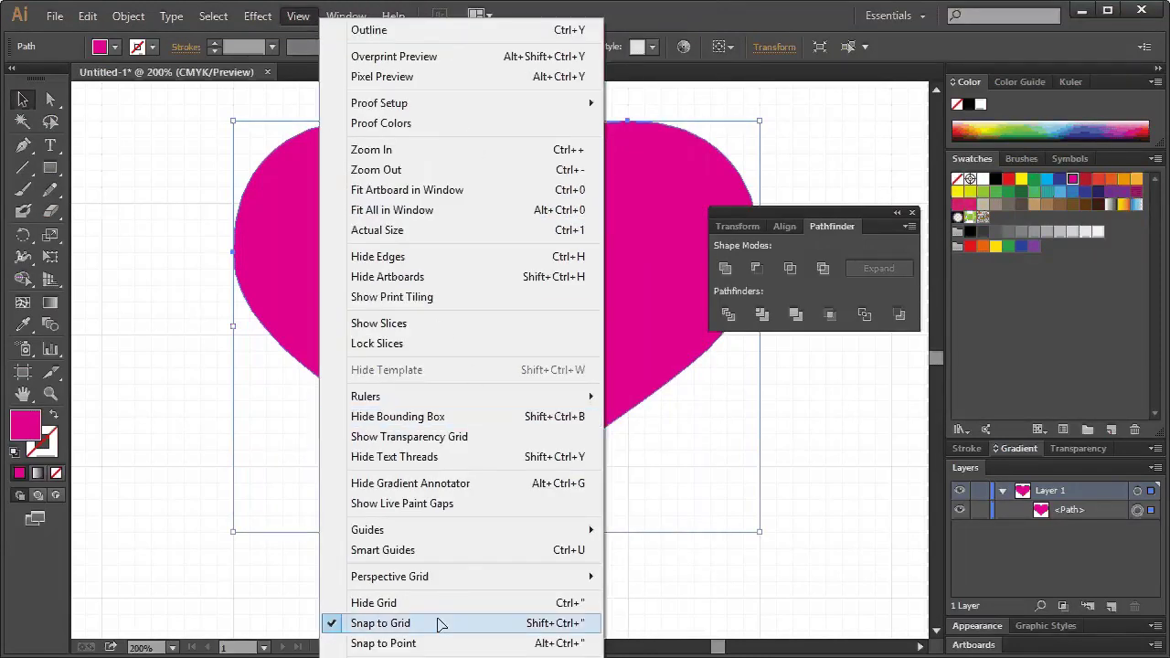
Step: Turn off Snap to Grid, hide the grid, and shrink the heart around its centre
left_click(439, 622)
left_click(298, 16)
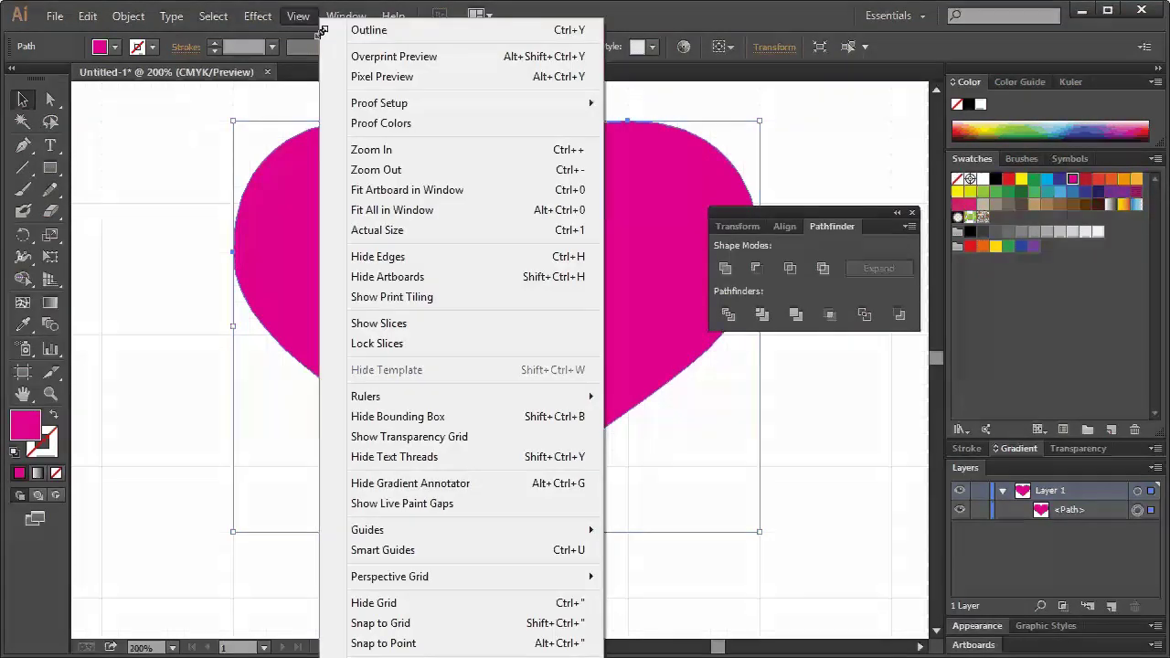
left_click(439, 603)
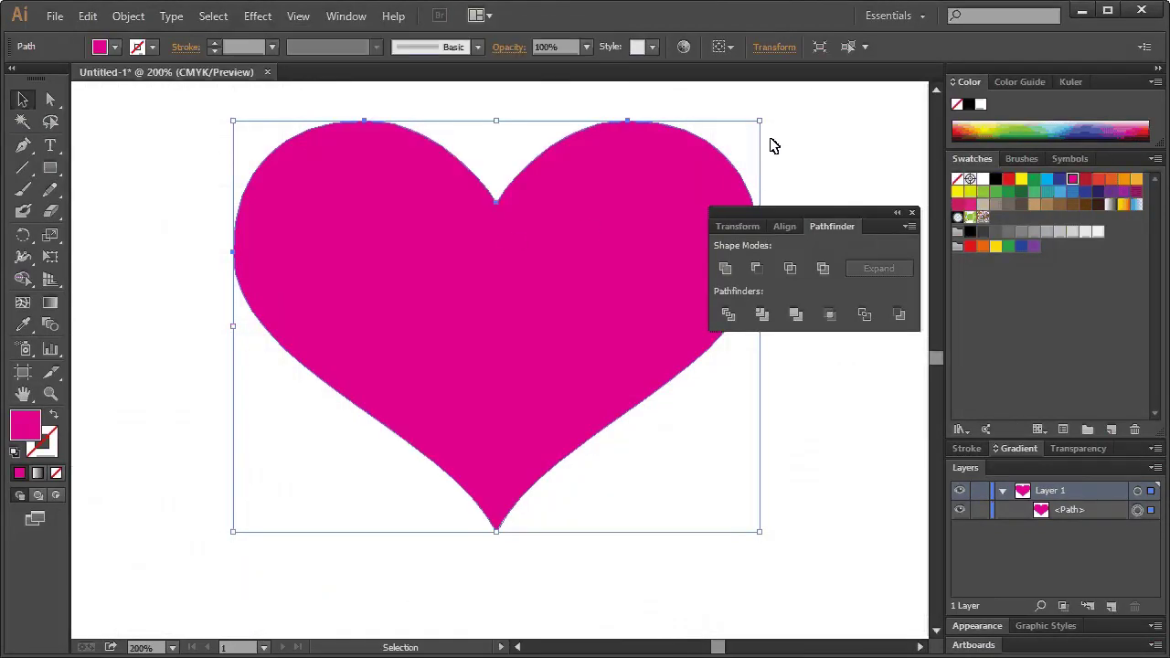
left_click_drag(759, 121, 586, 259)
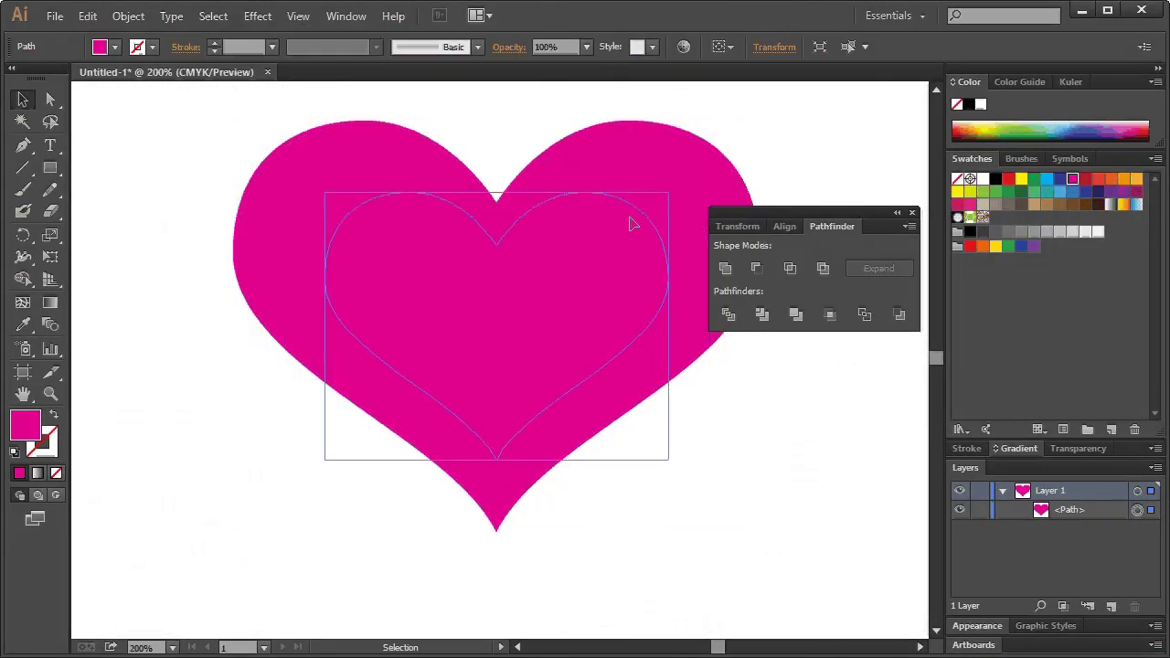
left_click(624, 382)
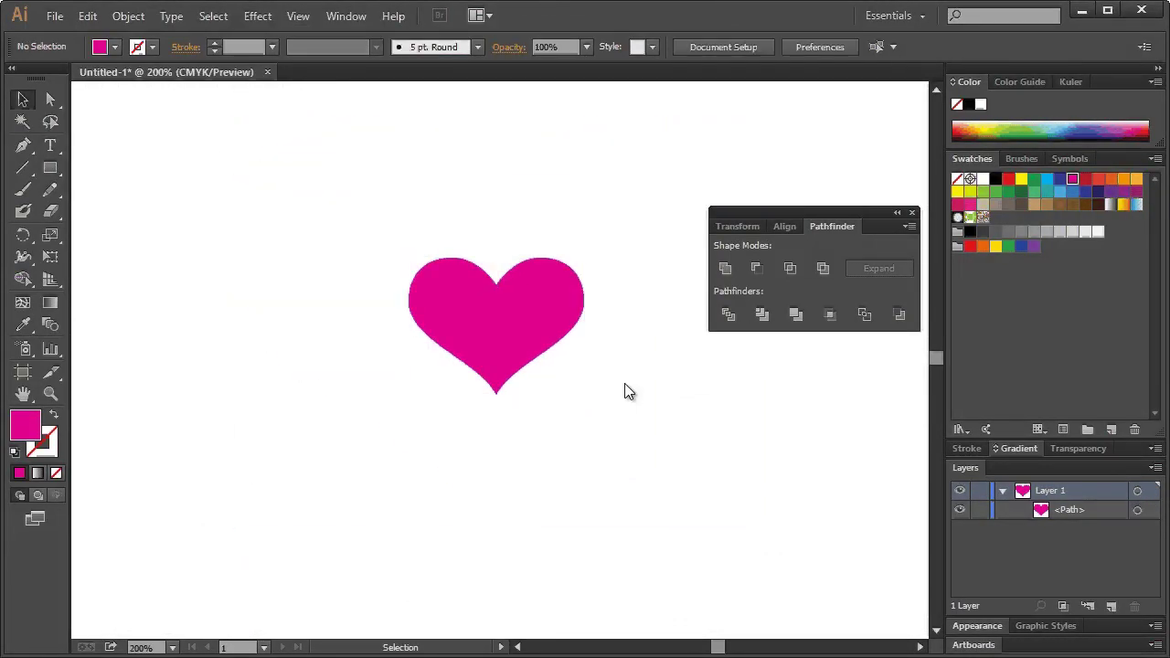
left_click(523, 347)
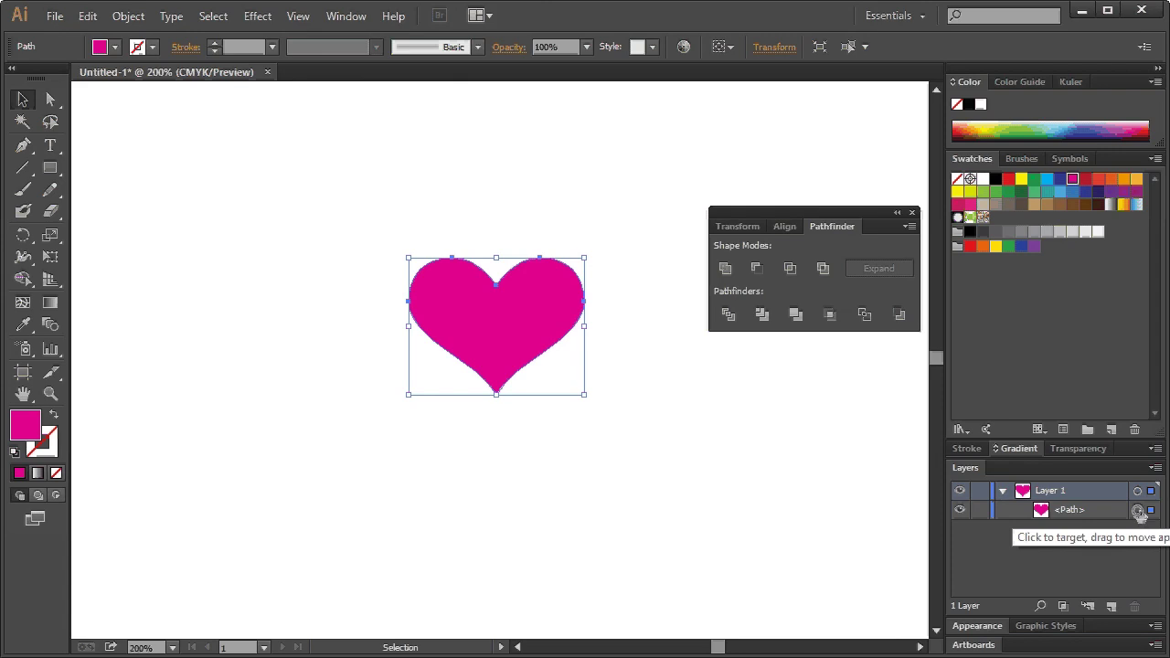
Step: Paste a copy of the heart in front, hide the copy beneath, and move the visible heart left
key("ctrl+c")
key("ctrl+f")
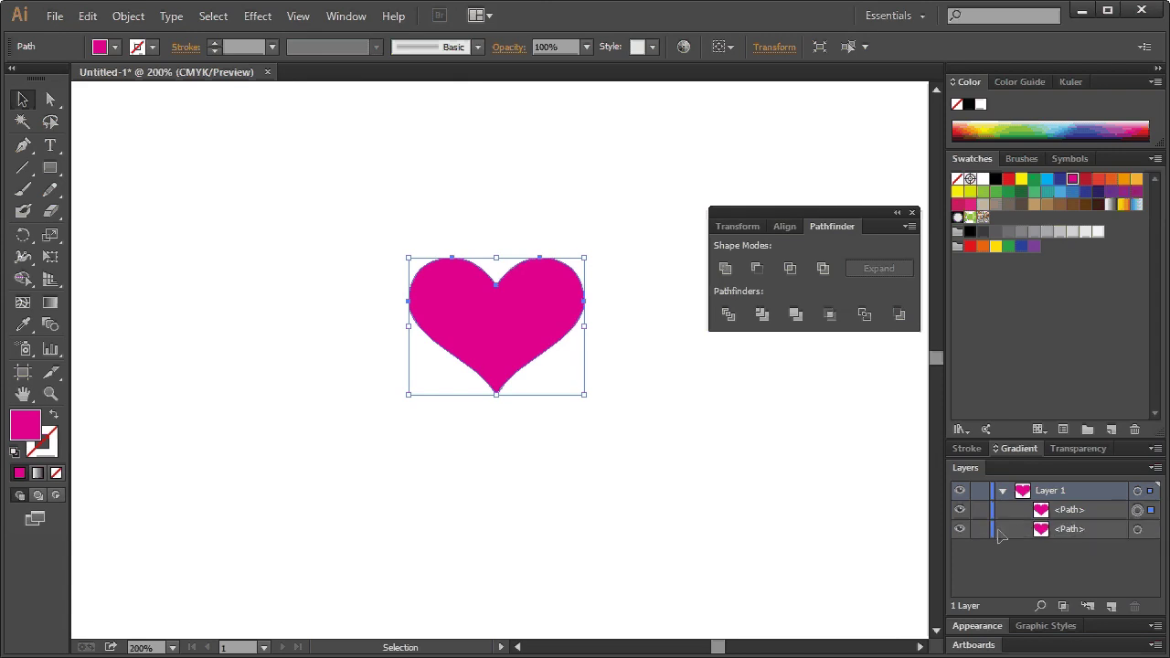
left_click(961, 529)
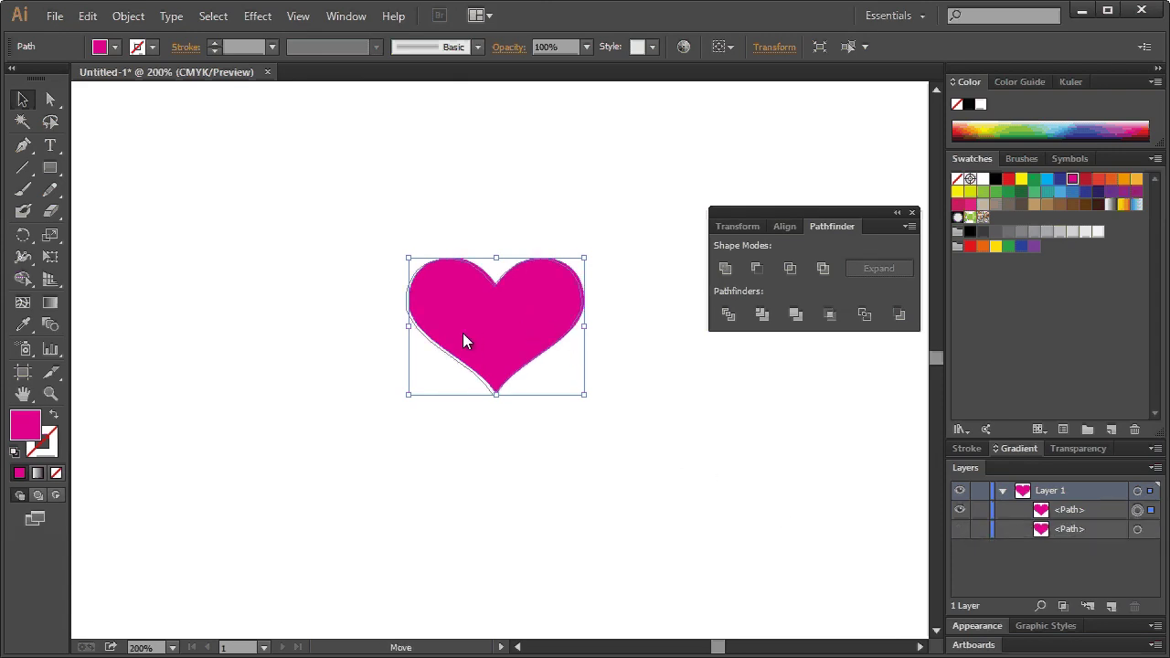
mouse_move(465, 339)
left_mouse_down()
mouse_move(442, 352)
mouse_move(455, 333)
left_mouse_up()
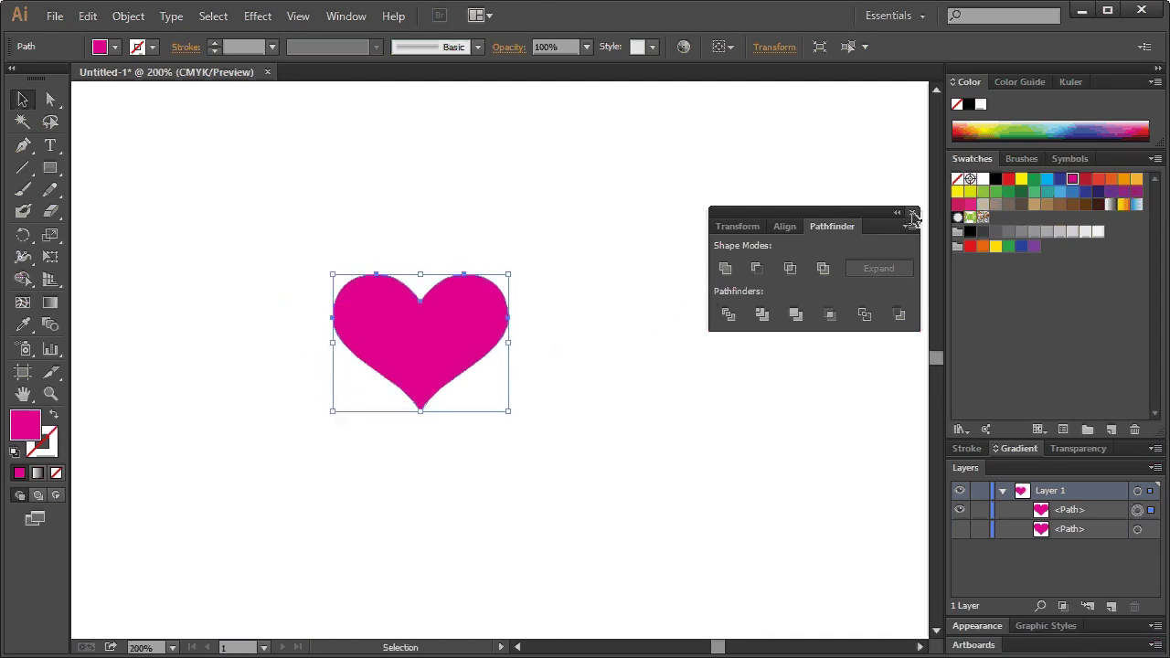
left_click(913, 214)
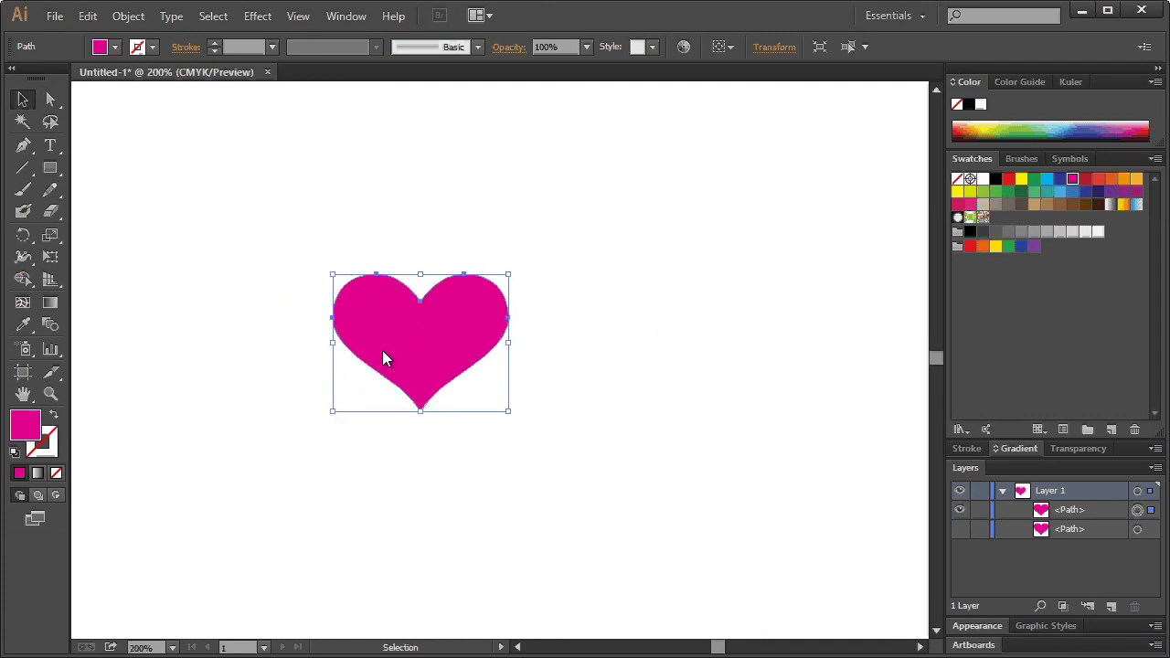
left_click_drag(384, 354, 352, 348)
left_click(360, 233)
Step: Draw a circle beside the heart, stack it below the heart and fill it black
left_click_drag(50, 168, 145, 214)
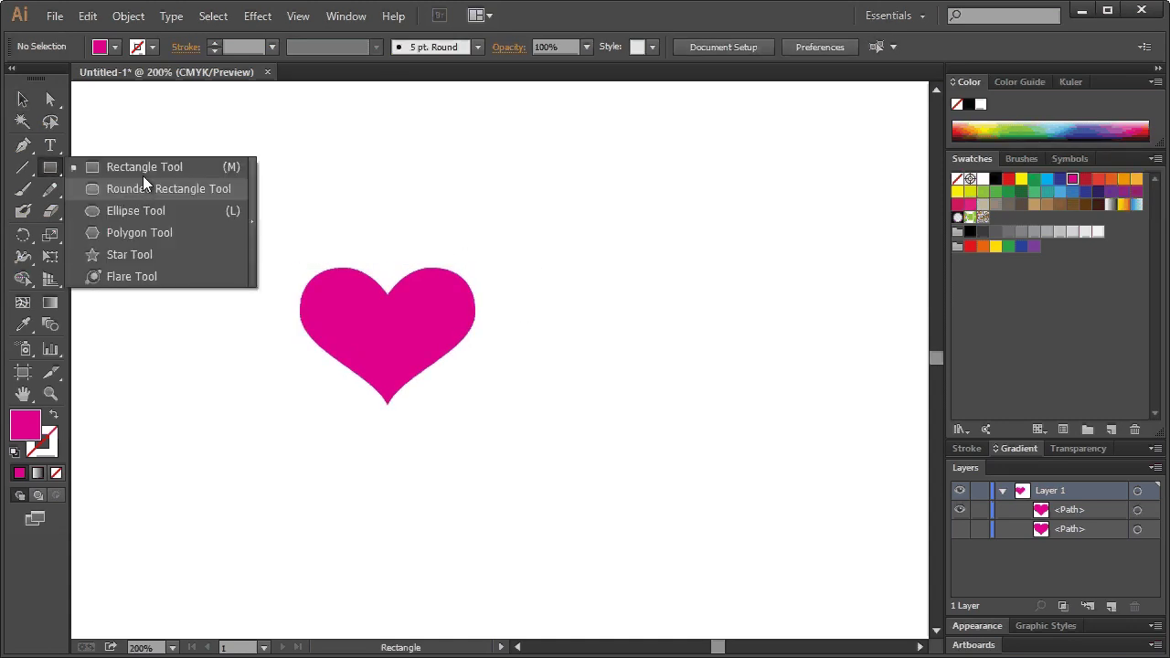
left_click(146, 214)
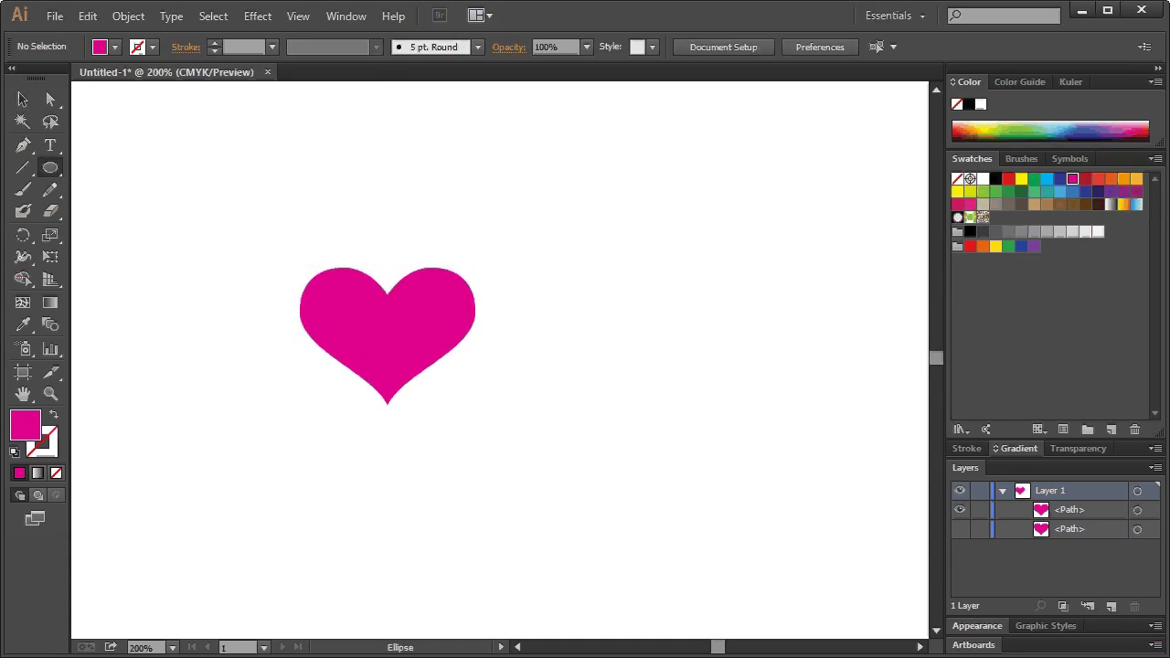
left_click_drag(50, 168, 107, 208)
mouse_move(681, 322)
left_mouse_down()
mouse_move(779, 424)
mouse_move(771, 415)
left_mouse_up()
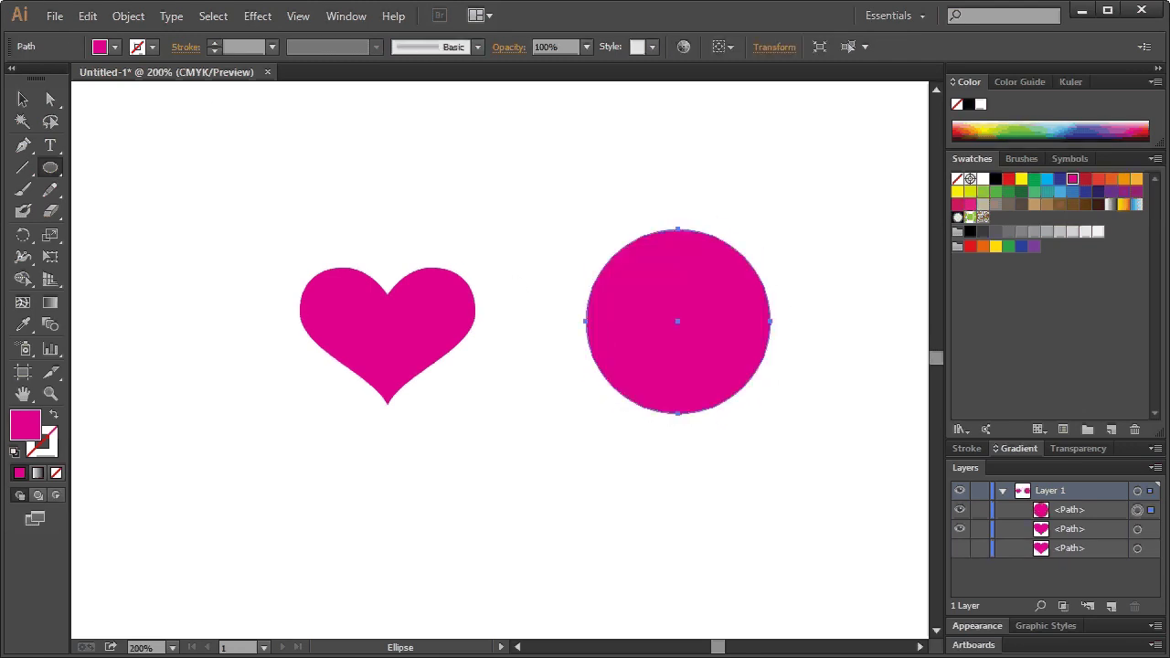
left_click(23, 98)
left_click(570, 214)
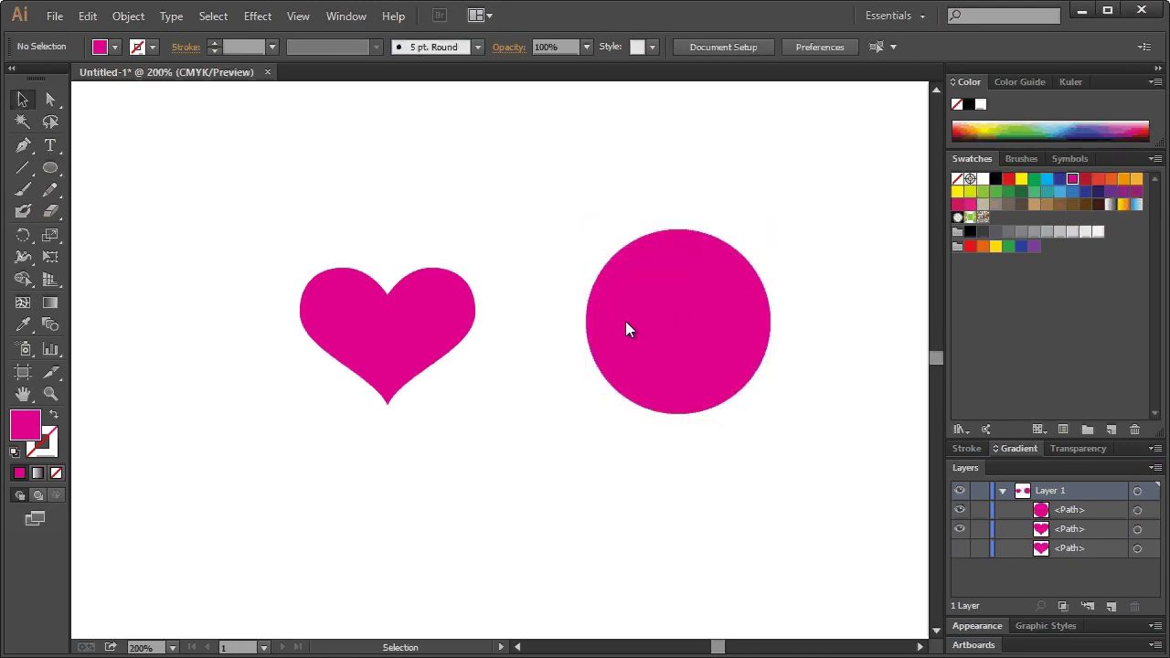
left_click_drag(667, 304, 579, 325)
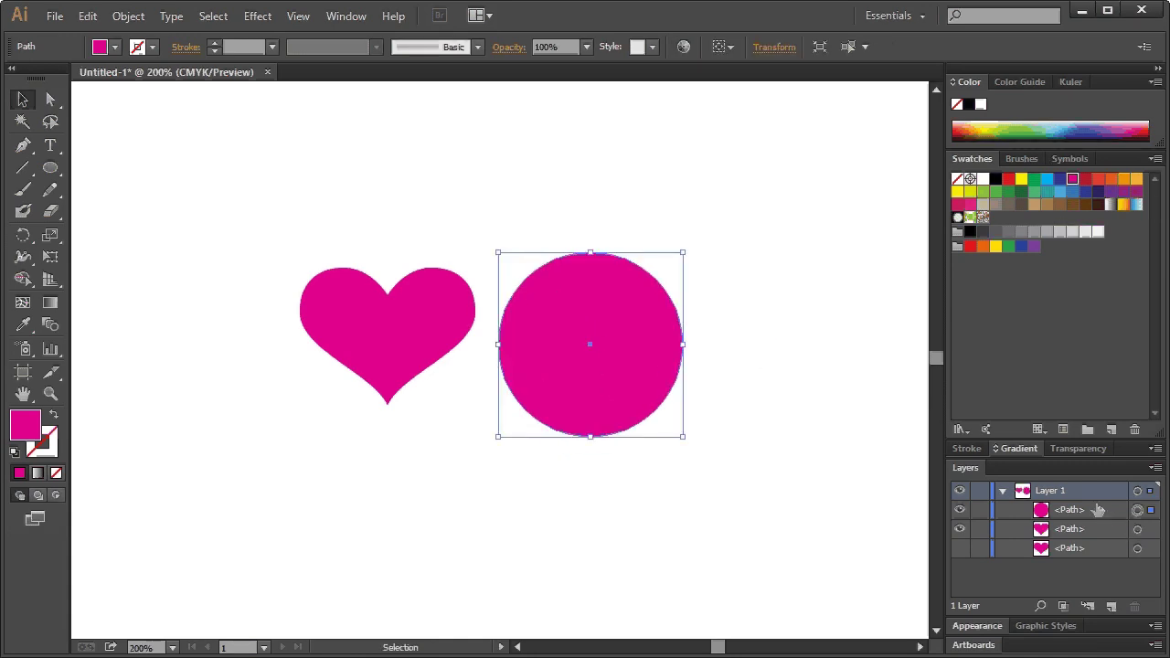
left_click_drag(1090, 509, 1086, 540)
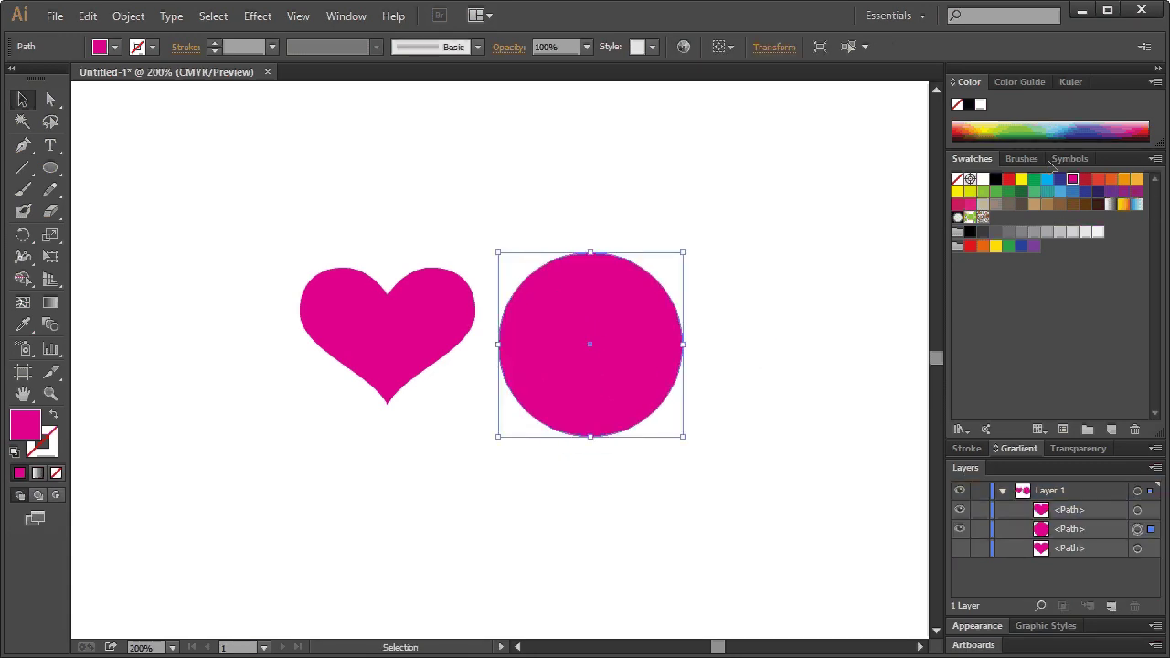
left_click(996, 179)
Step: Move the magenta heart onto the black circle and enlarge it so it slightly overhangs
left_click(340, 333)
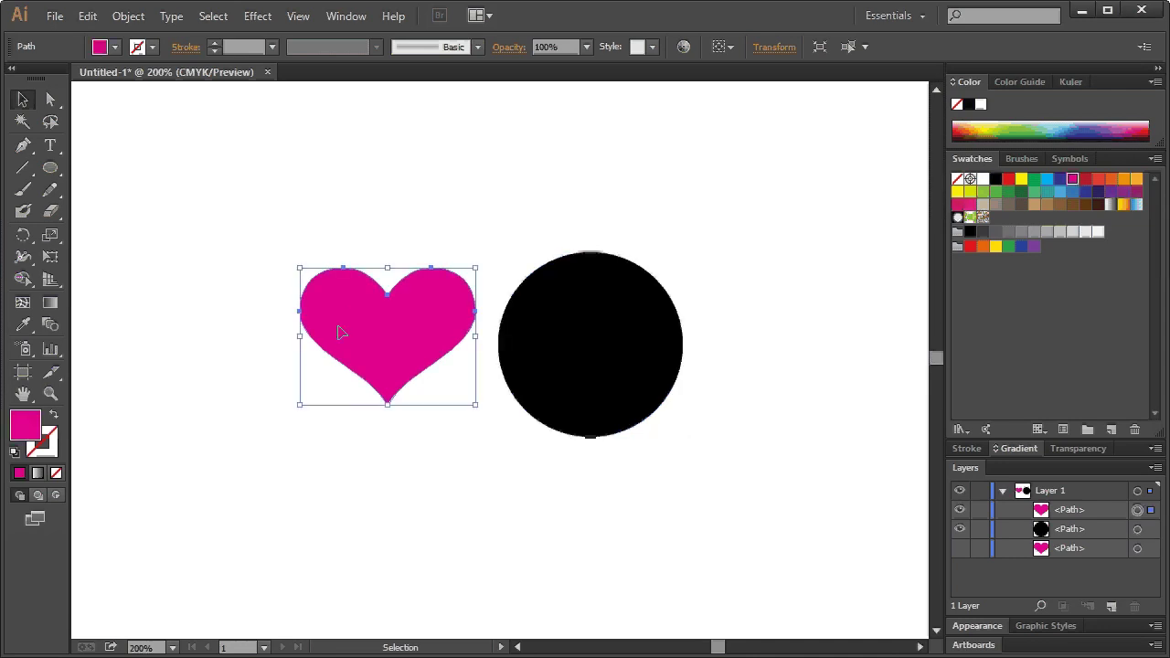
left_click_drag(346, 335, 547, 337)
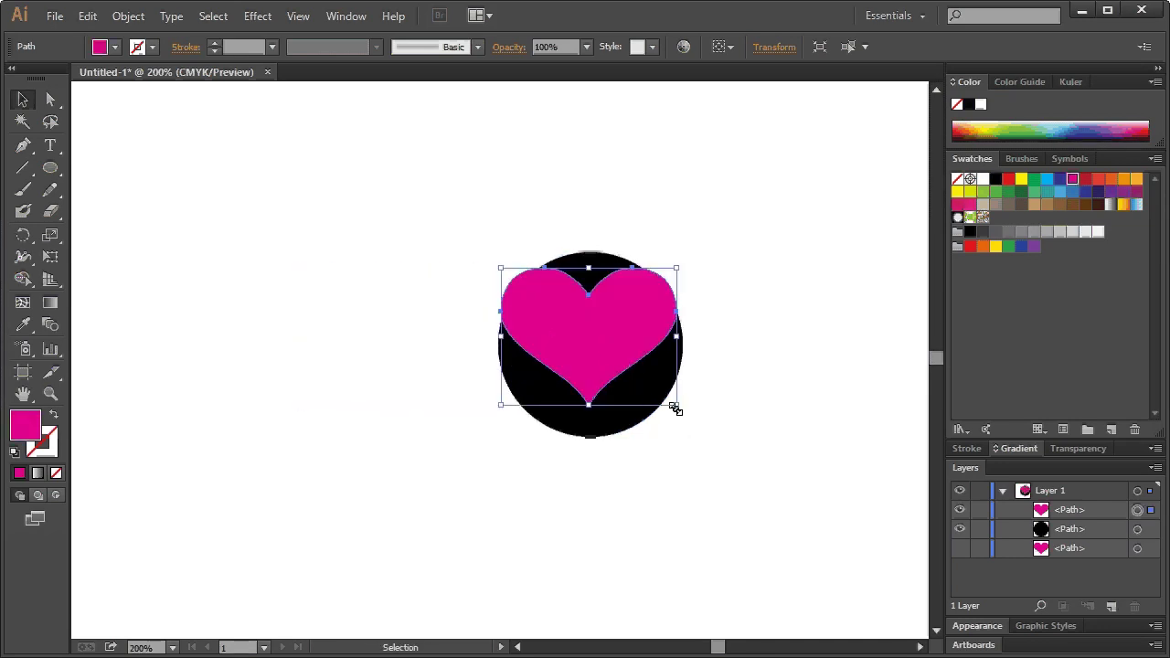
left_click_drag(678, 407, 698, 428)
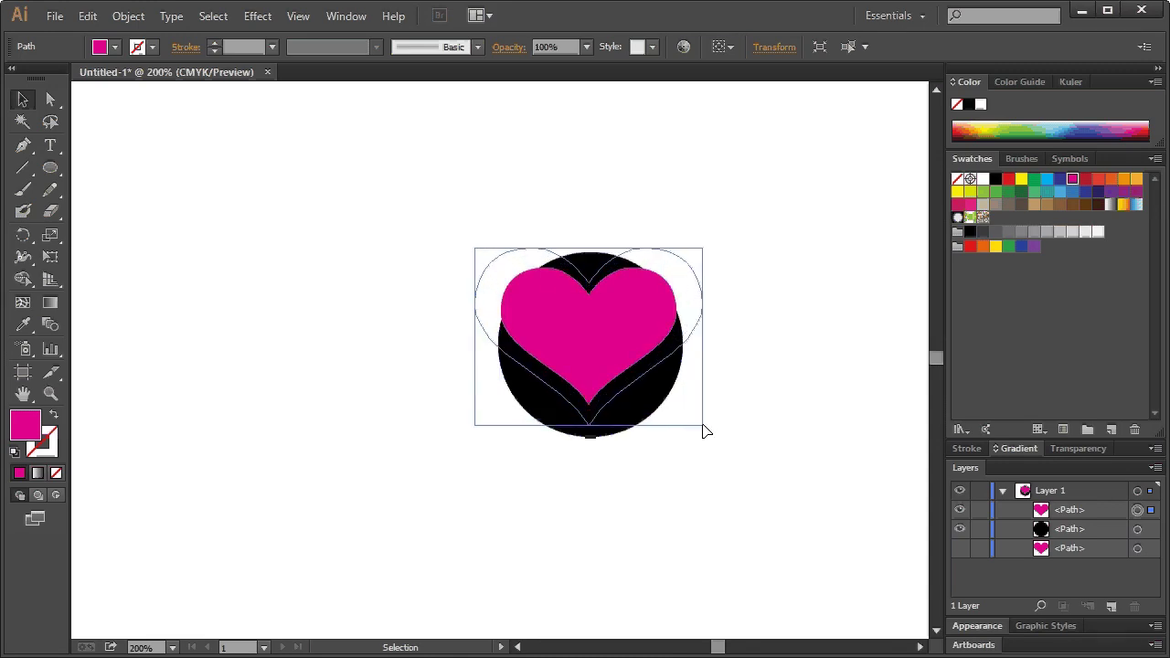
left_click_drag(698, 428, 695, 426)
mouse_move(634, 331)
left_mouse_down()
mouse_move(640, 339)
mouse_move(632, 328)
left_mouse_up()
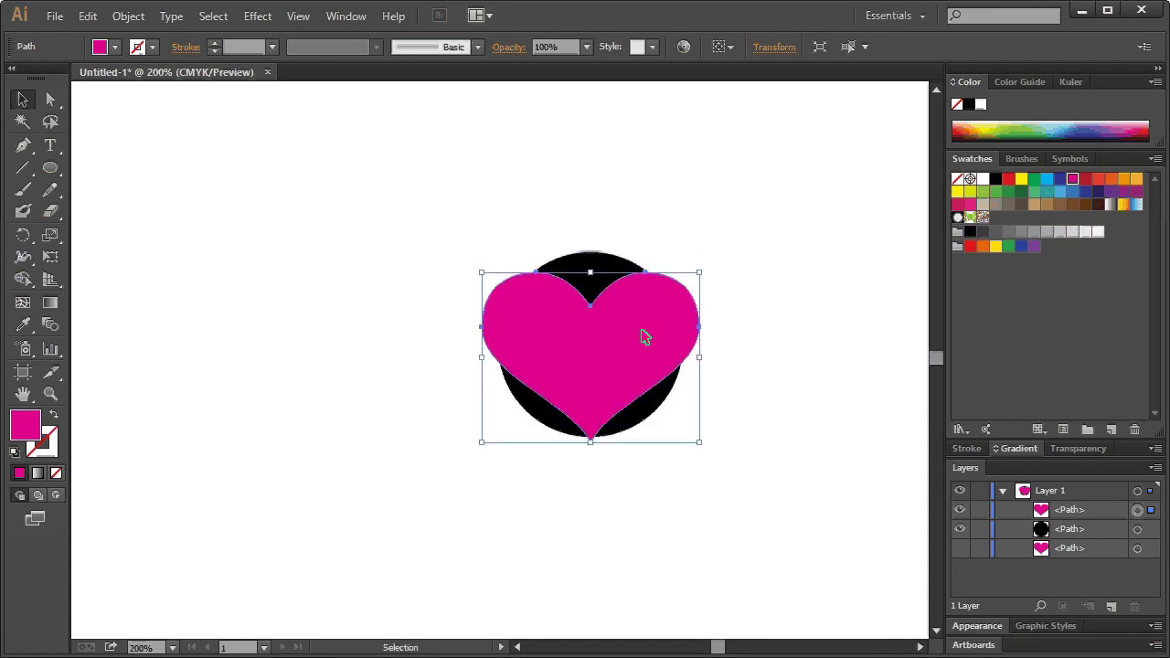
left_click_drag(700, 275, 706, 277)
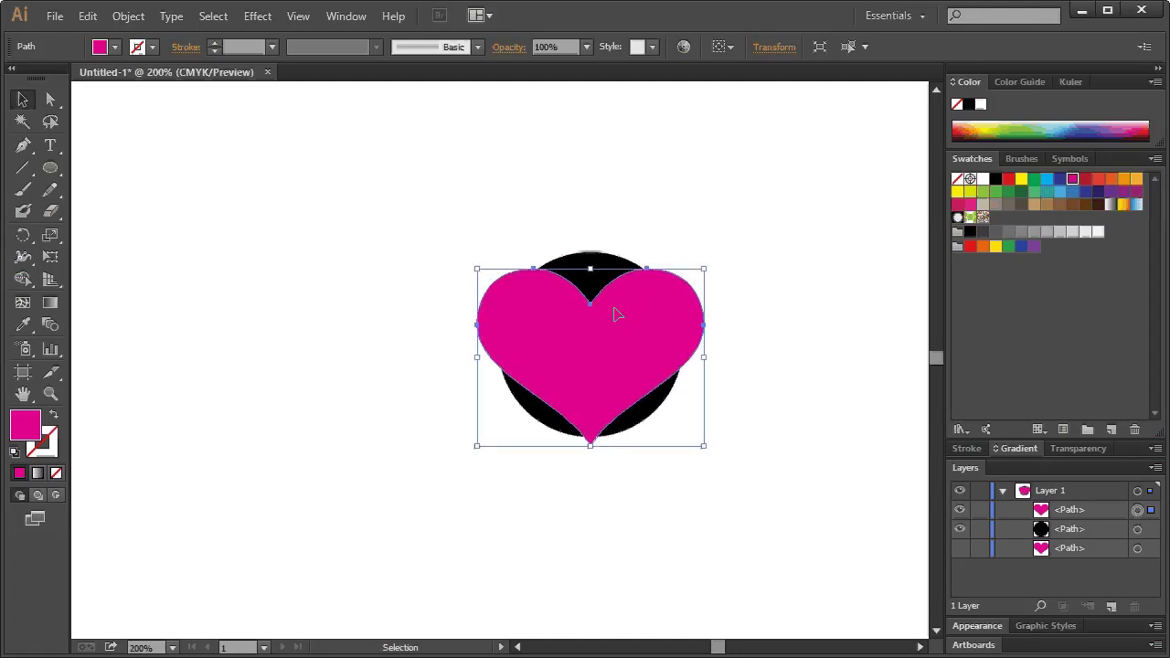
left_click(647, 213)
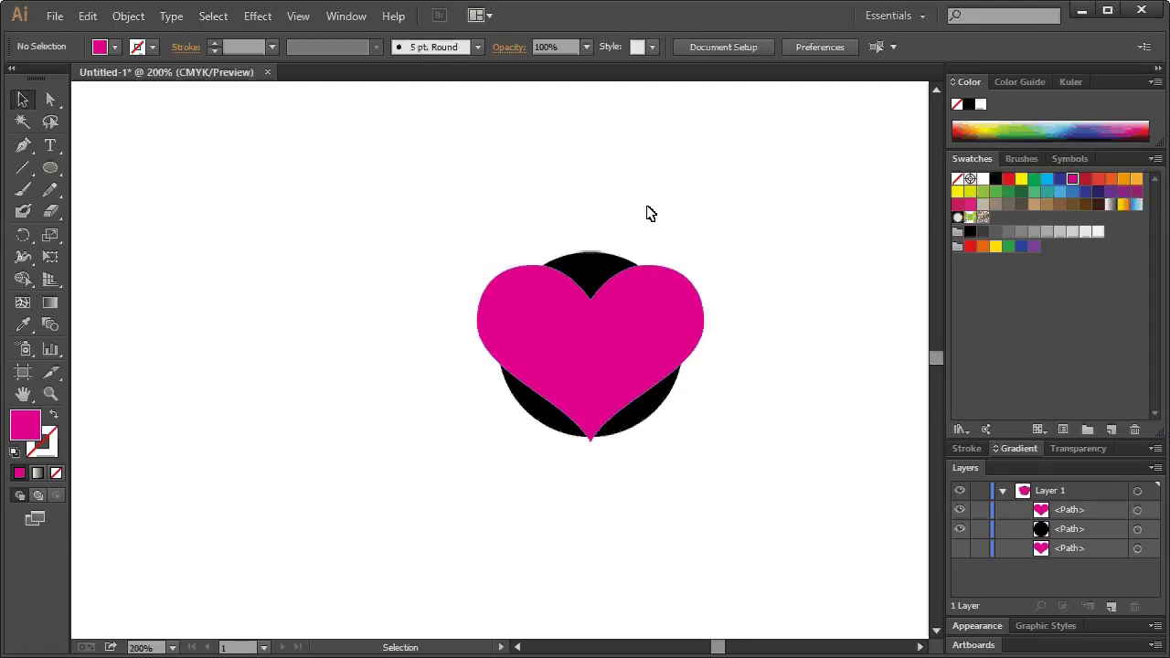
left_click(649, 332)
left_click(693, 218)
left_click(657, 324)
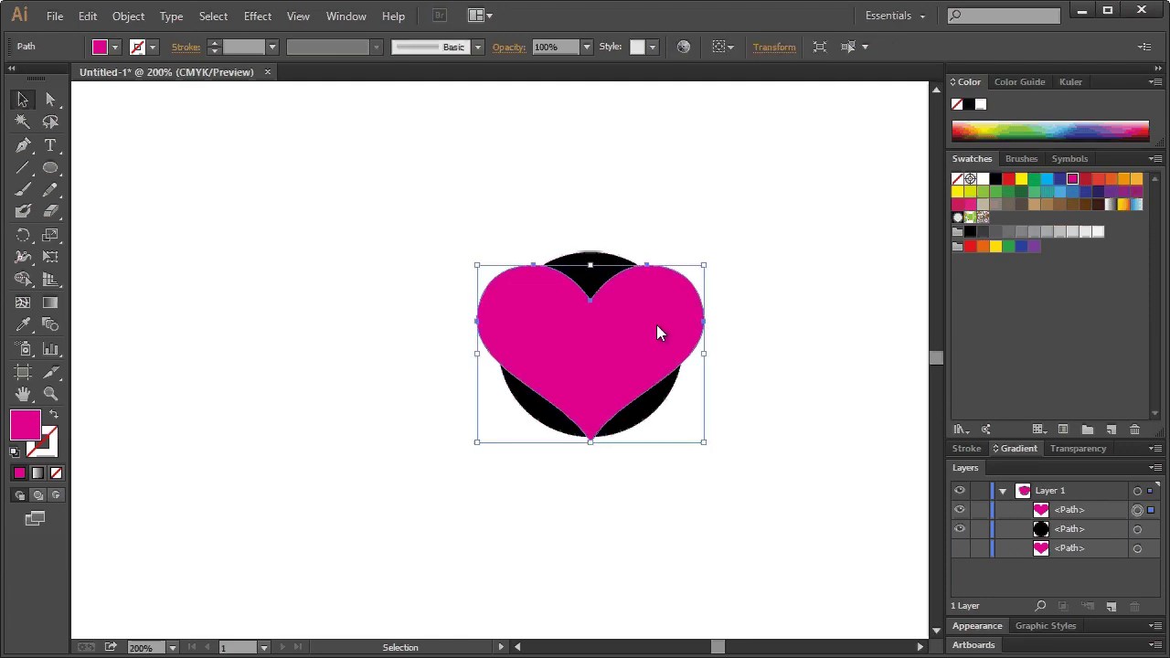
Step: Hide a spare copy of the heart and divide the black circle along the heart's outline
left_click(128, 15)
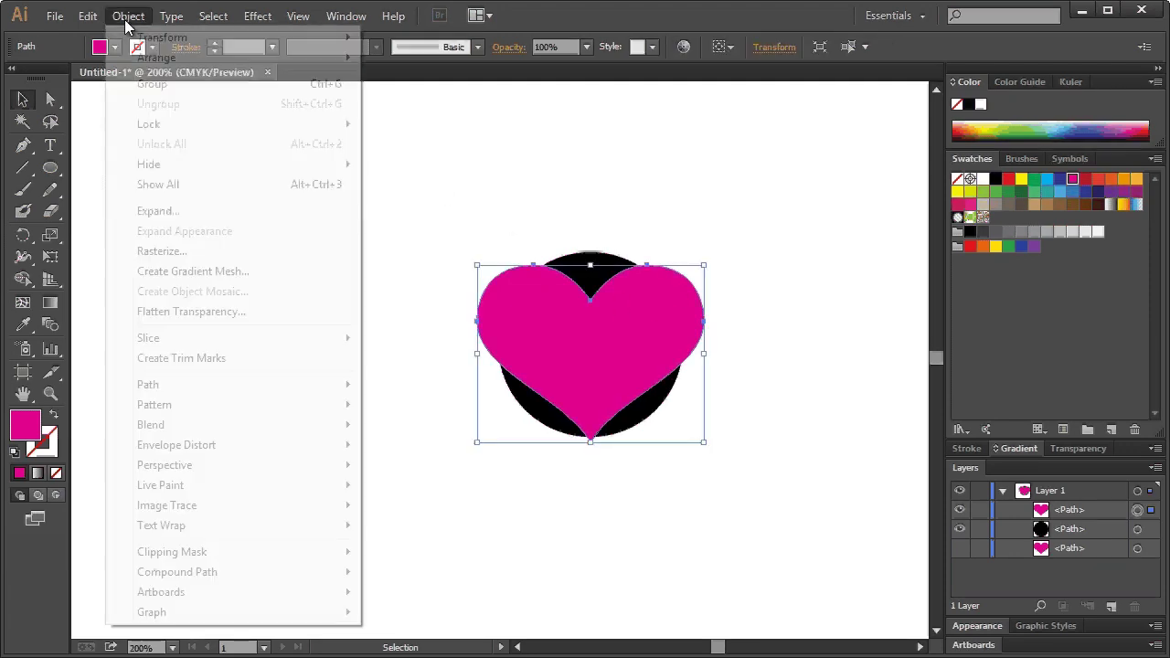
mouse_move(148, 384)
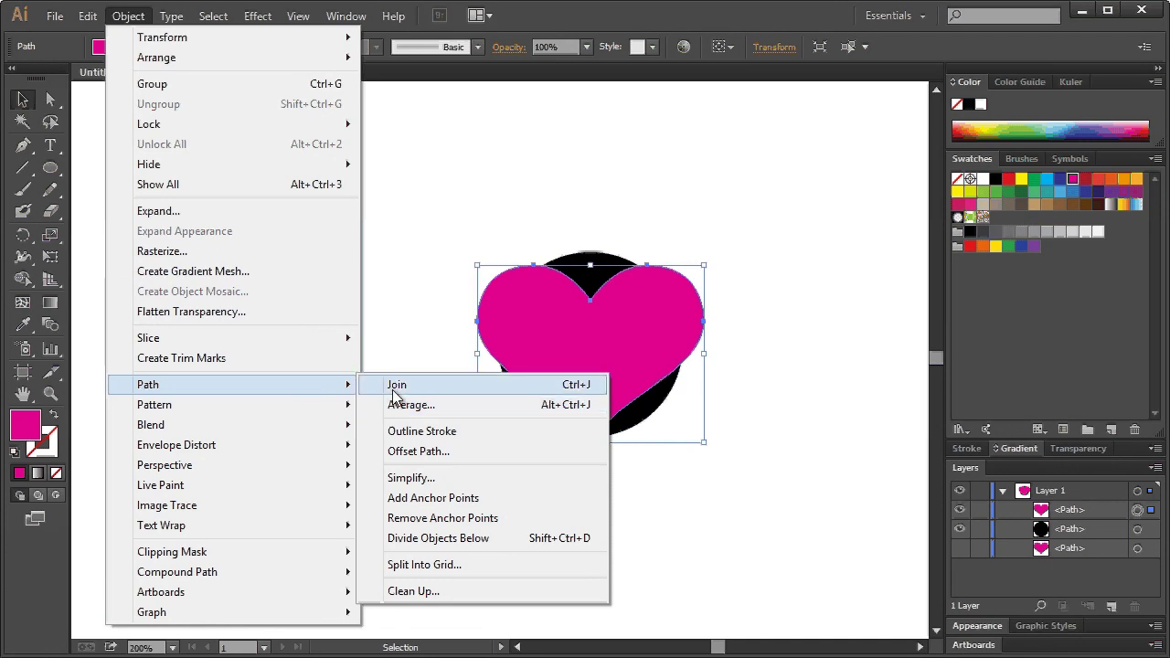
left_click(442, 539)
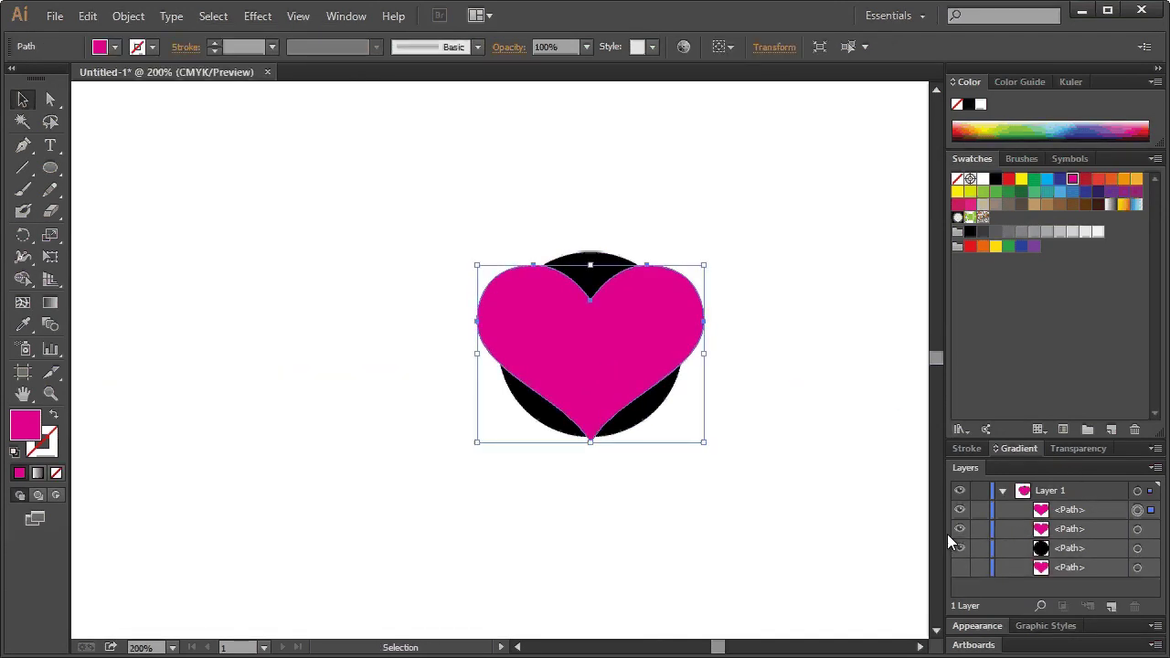
left_click(959, 528)
left_click(135, 20)
mouse_move(148, 384)
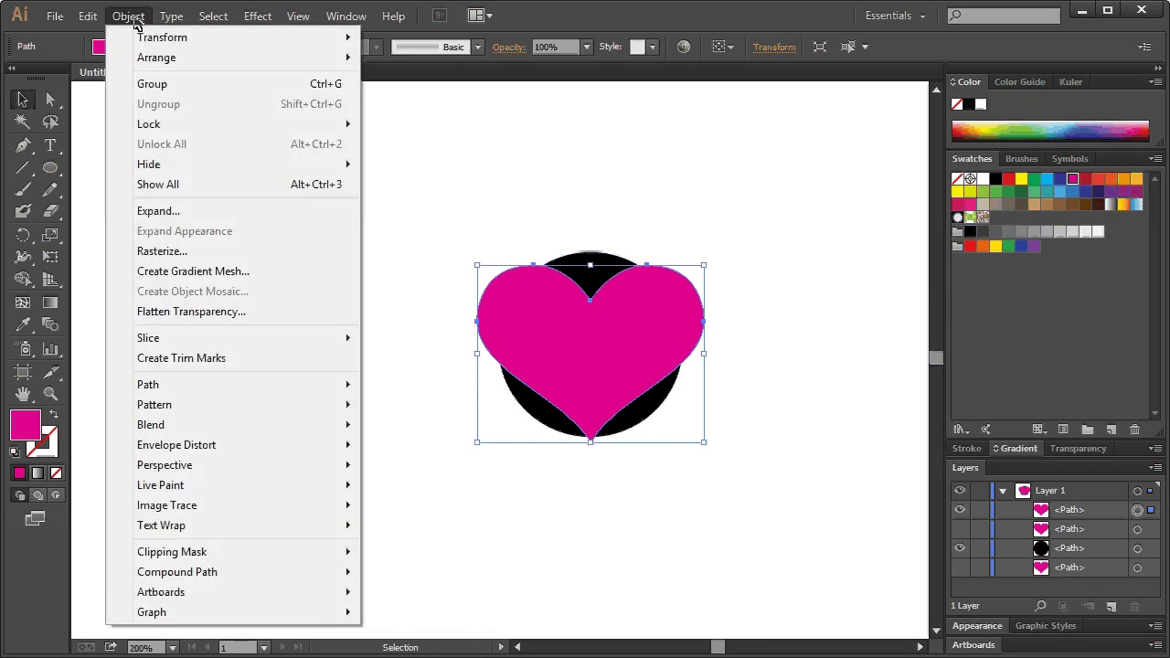
left_click(419, 540)
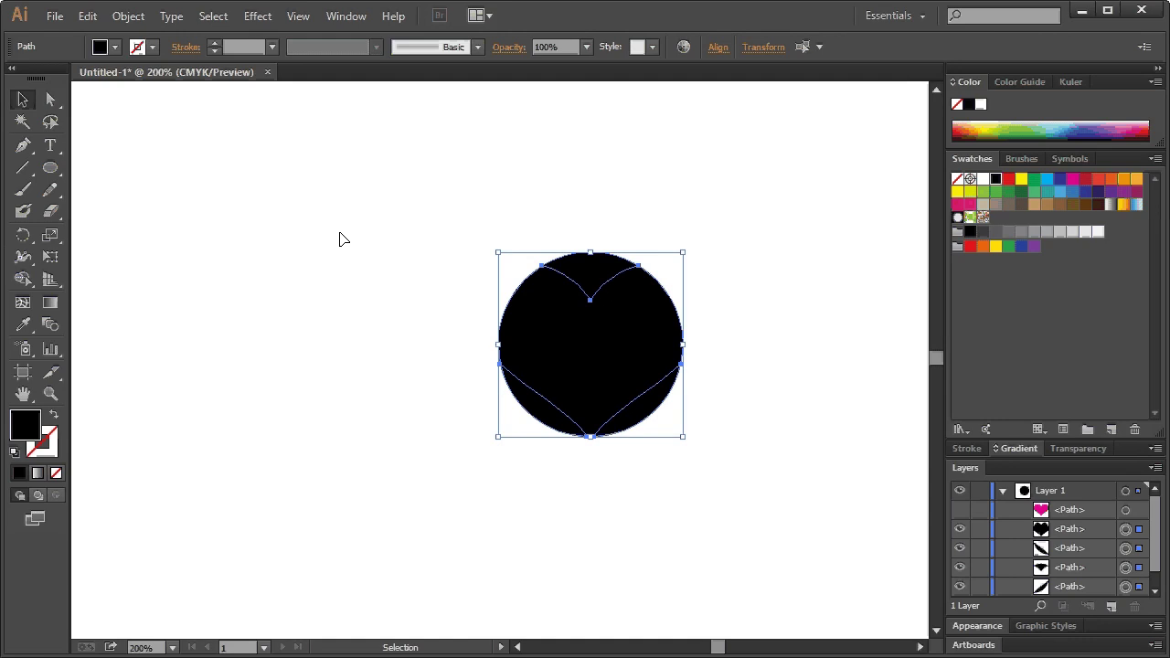
Step: Delete the heart-shaped black piece, unhide the pink heart and scale it down between the slivers
left_click(495, 345)
left_click(592, 360)
key("Delete")
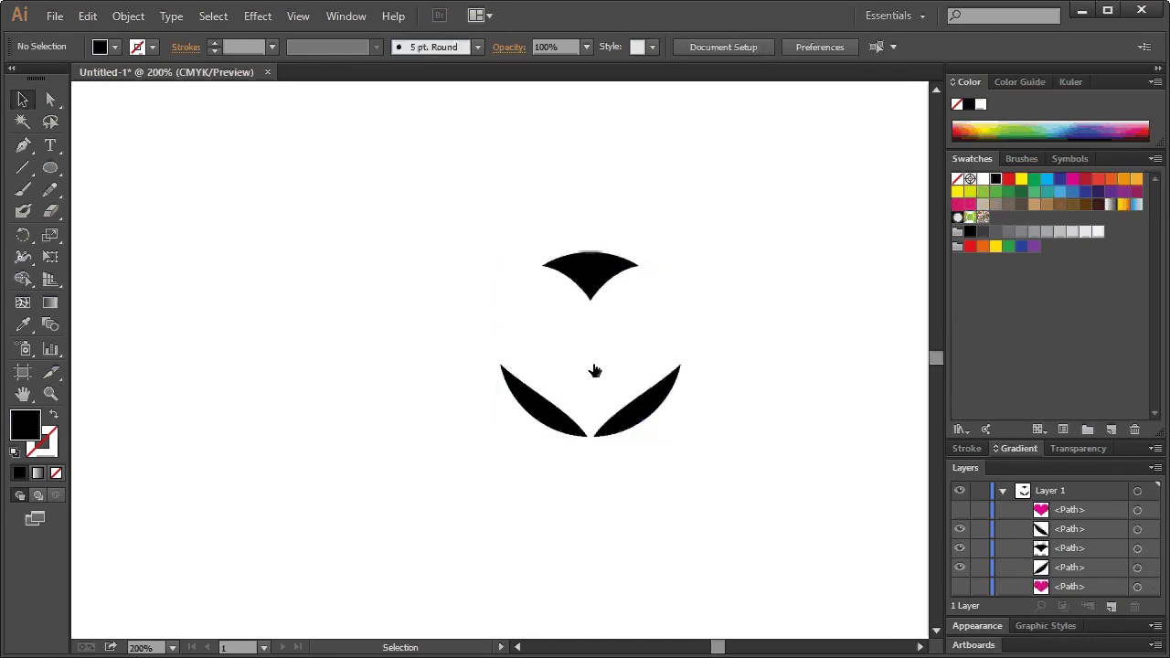
left_click(962, 511)
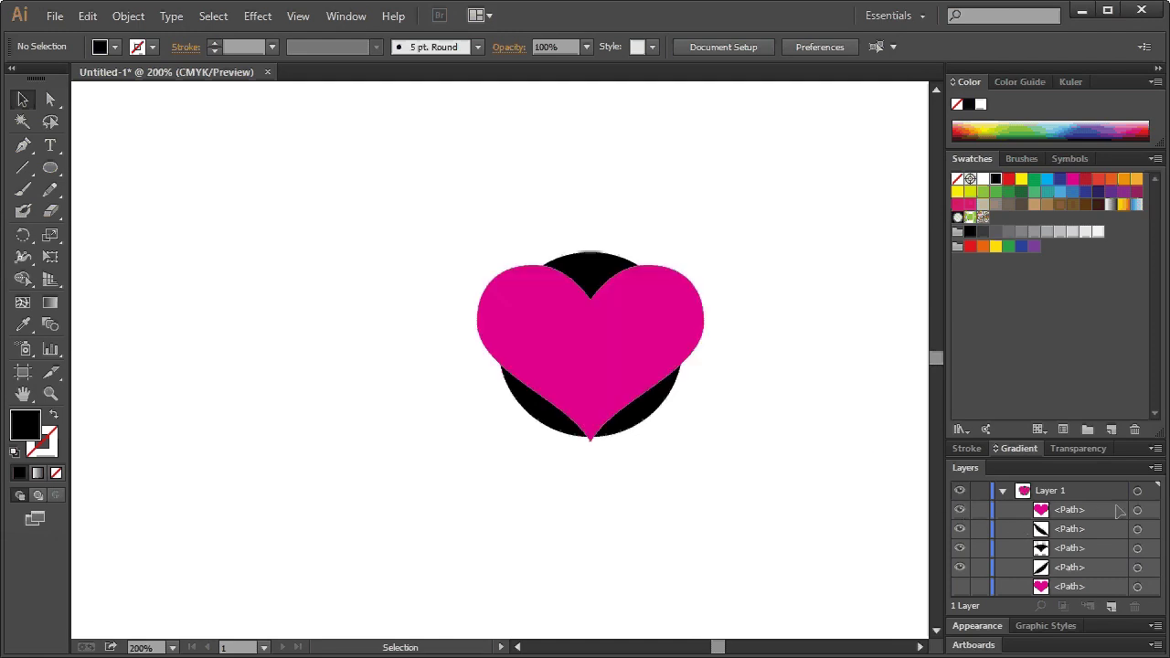
left_click(607, 361)
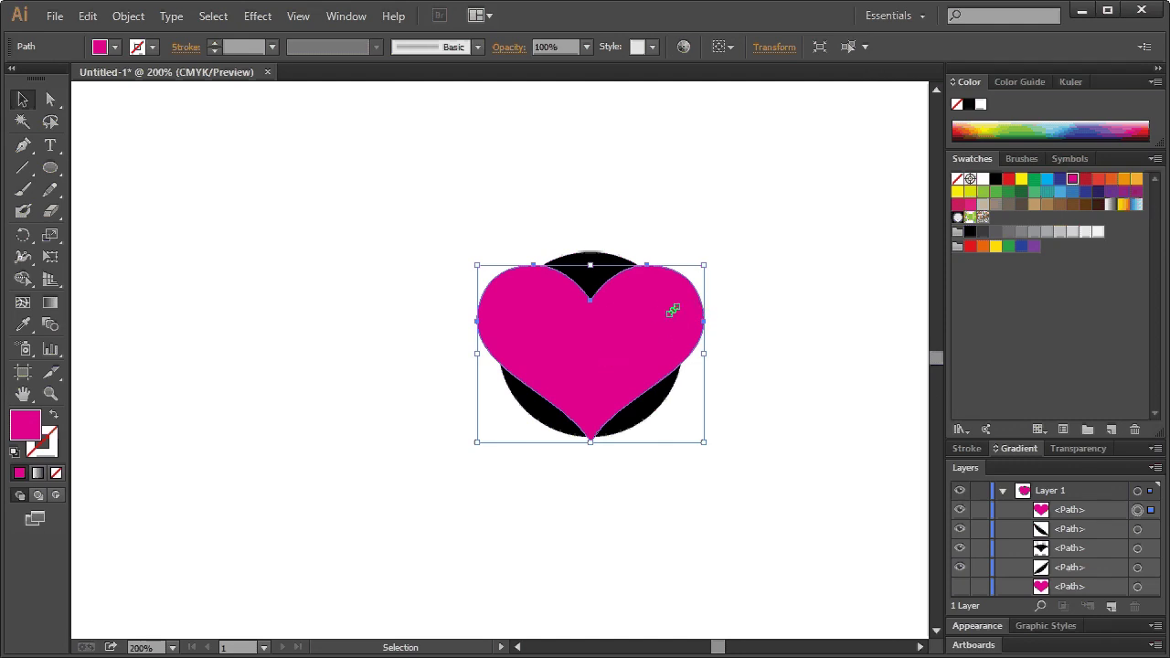
left_click_drag(706, 273, 671, 294)
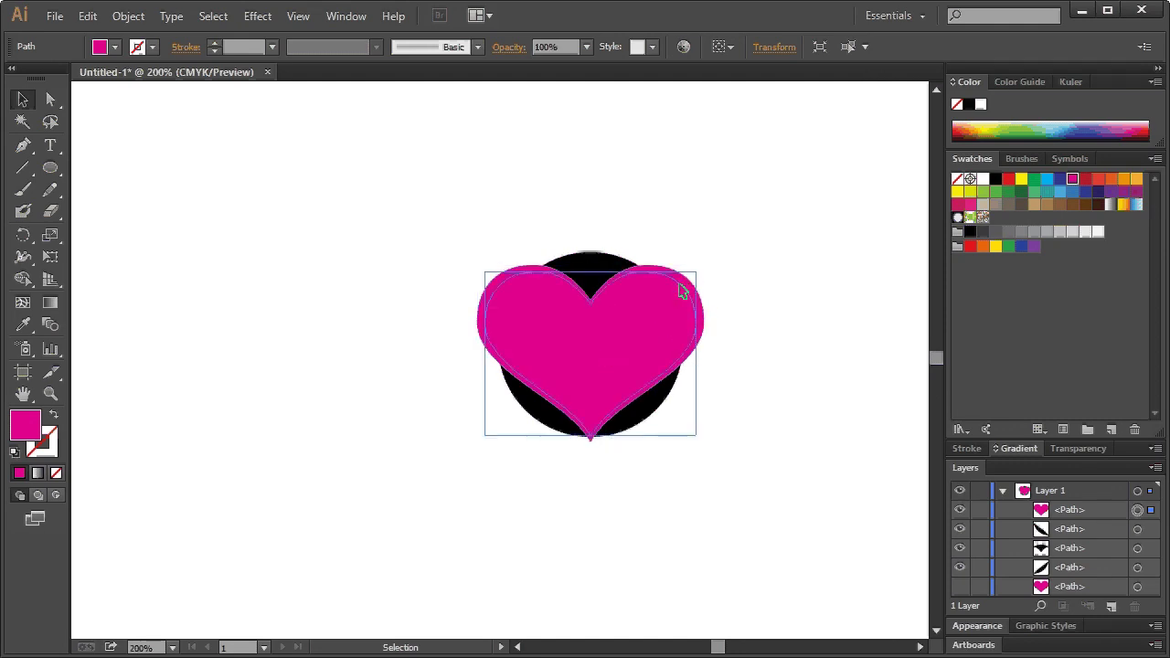
left_click(756, 214)
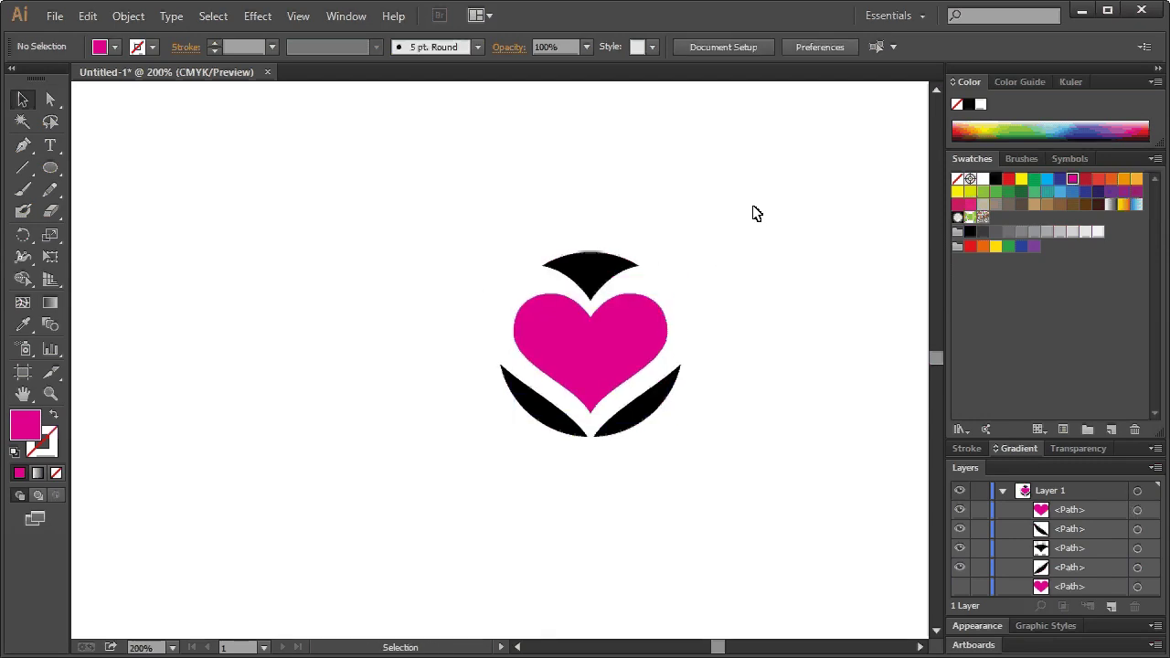
left_click_drag(430, 207, 741, 525)
Step: Shift the heart and slivers slightly left, then undo a trial raise of the top sliver
left_click_drag(577, 377, 524, 372)
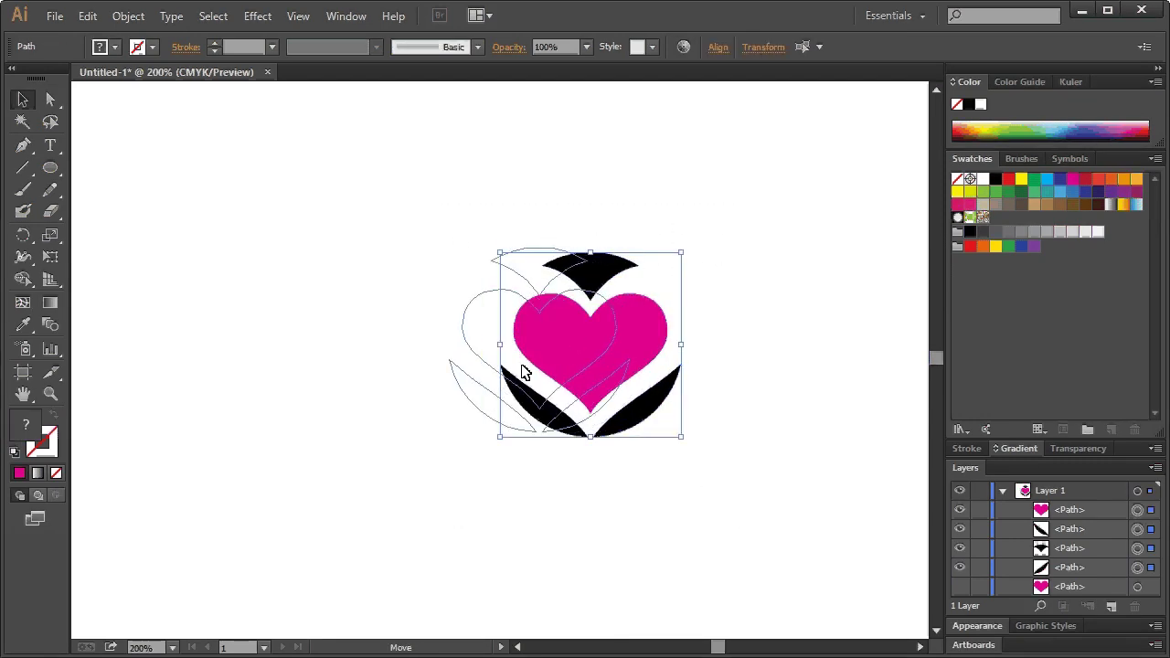
left_click(695, 333)
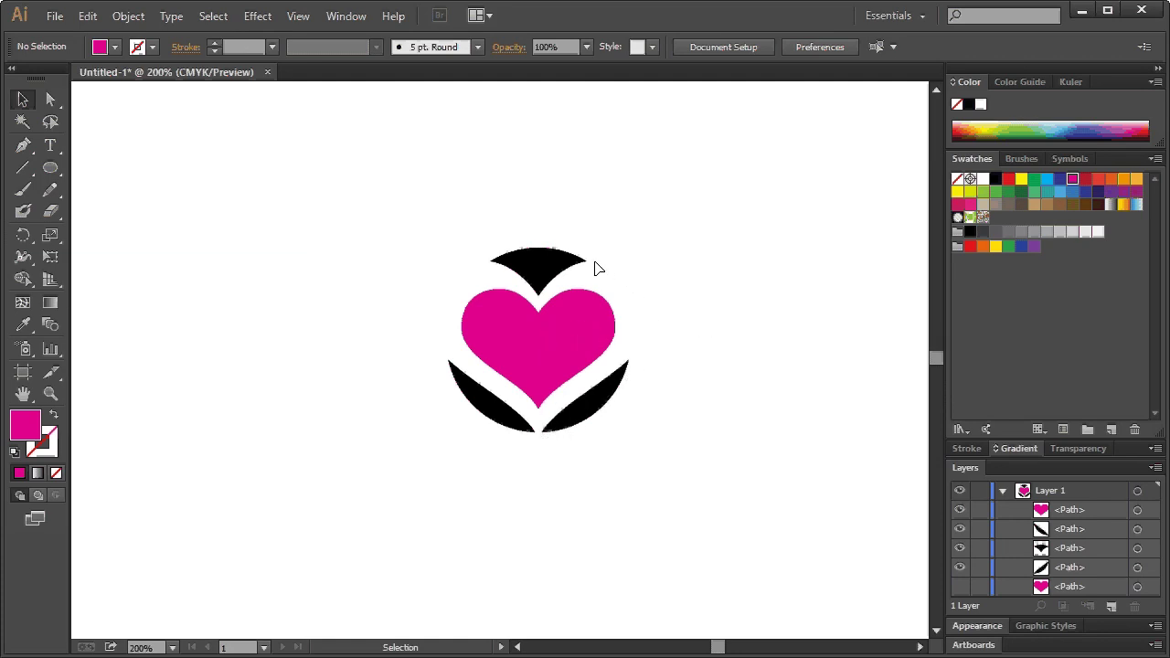
left_click(540, 356)
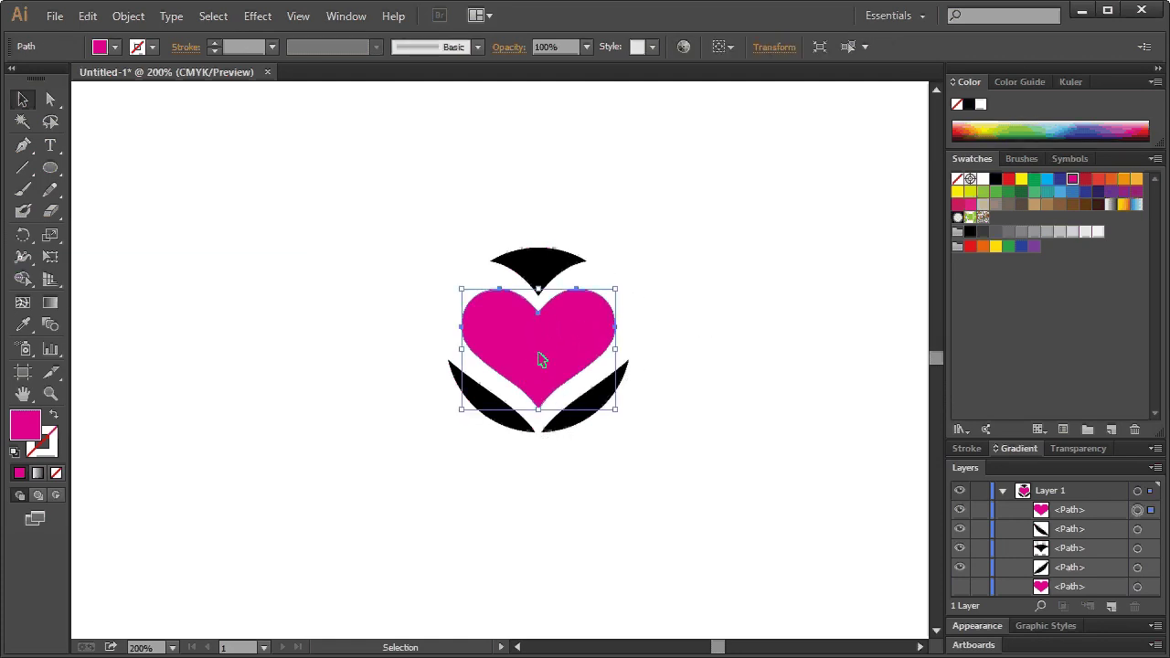
left_click(694, 301)
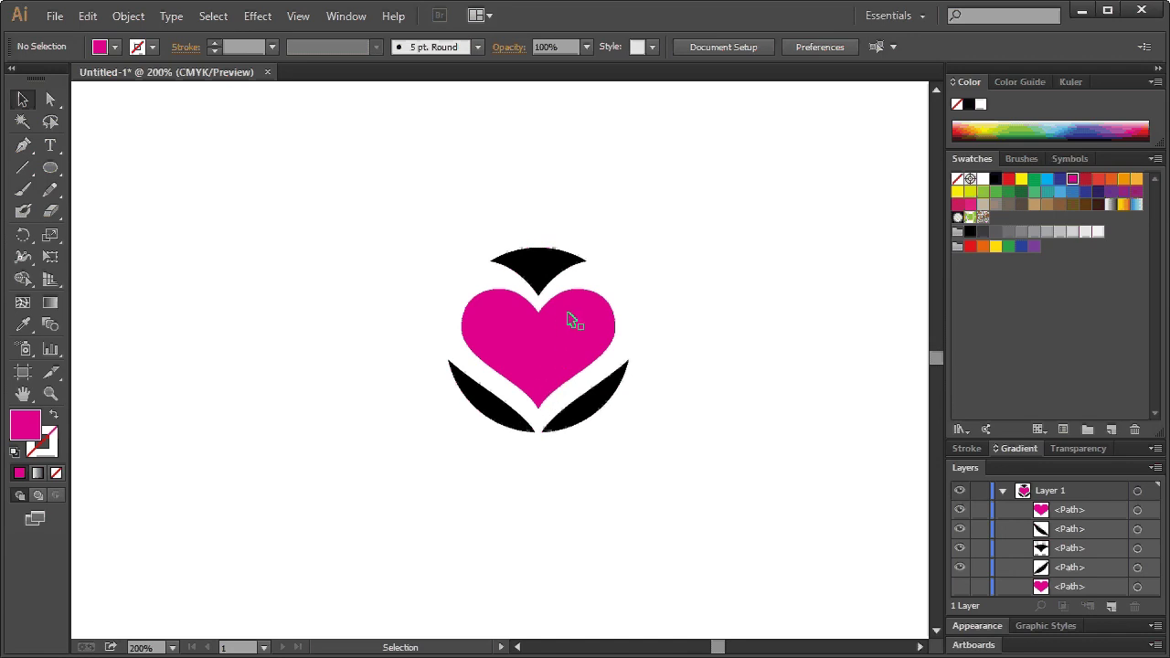
left_click_drag(543, 266, 543, 166)
left_click(695, 302)
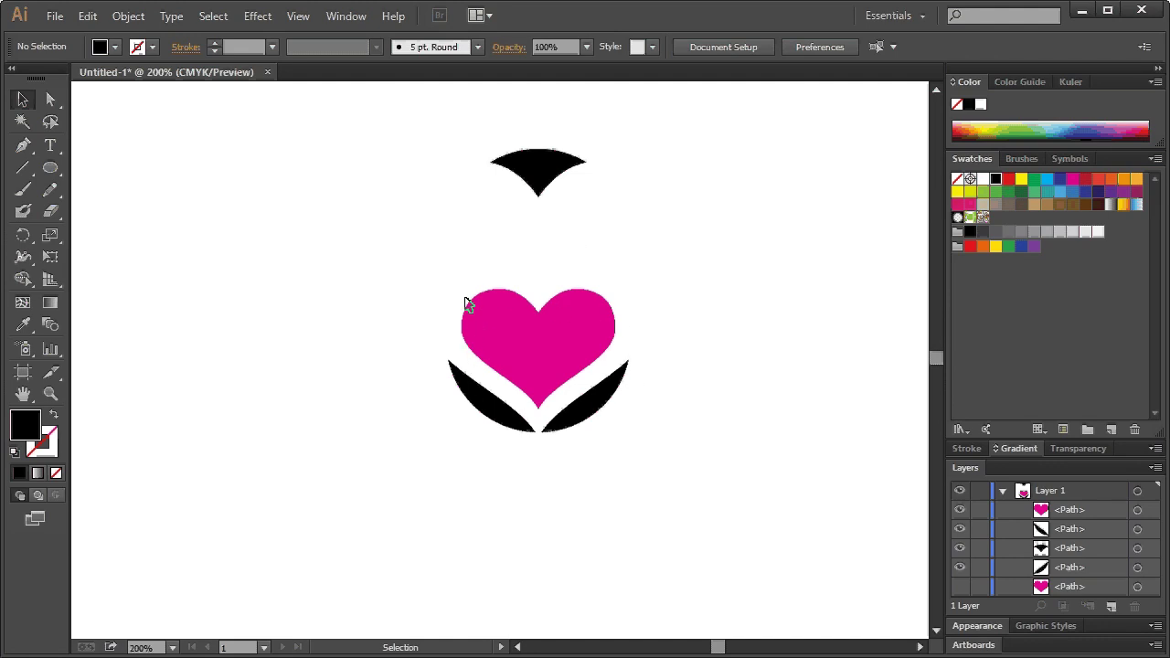
key("ctrl+z")
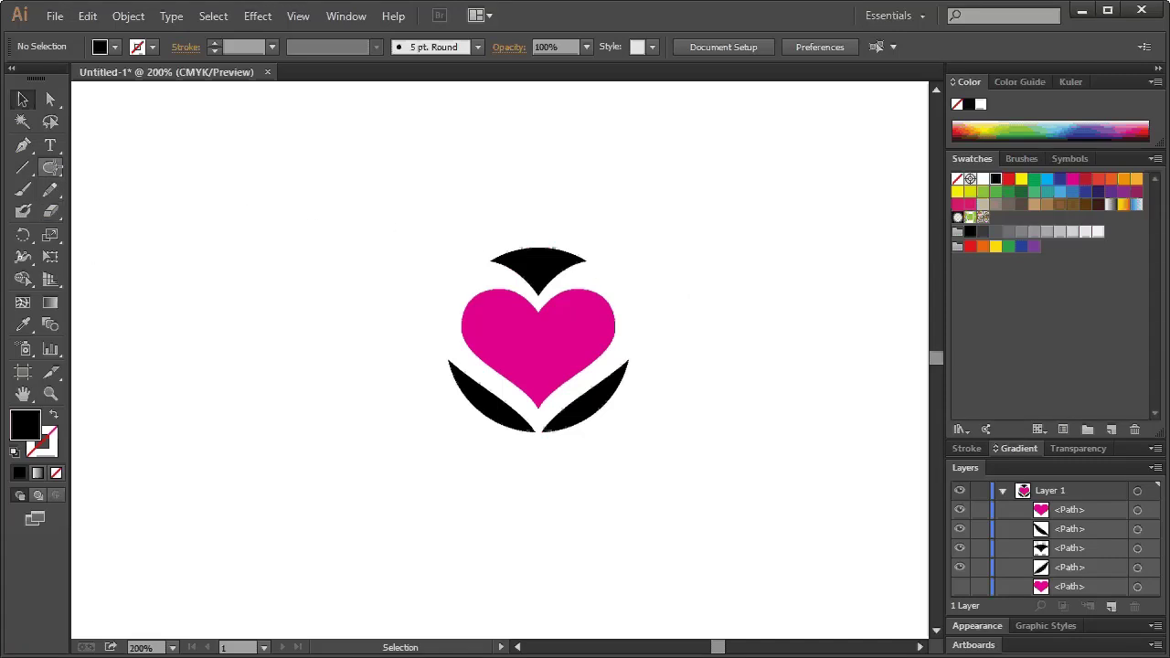
Step: Draw a circle centred on the heart with fill None and a black stroke
left_click(51, 167)
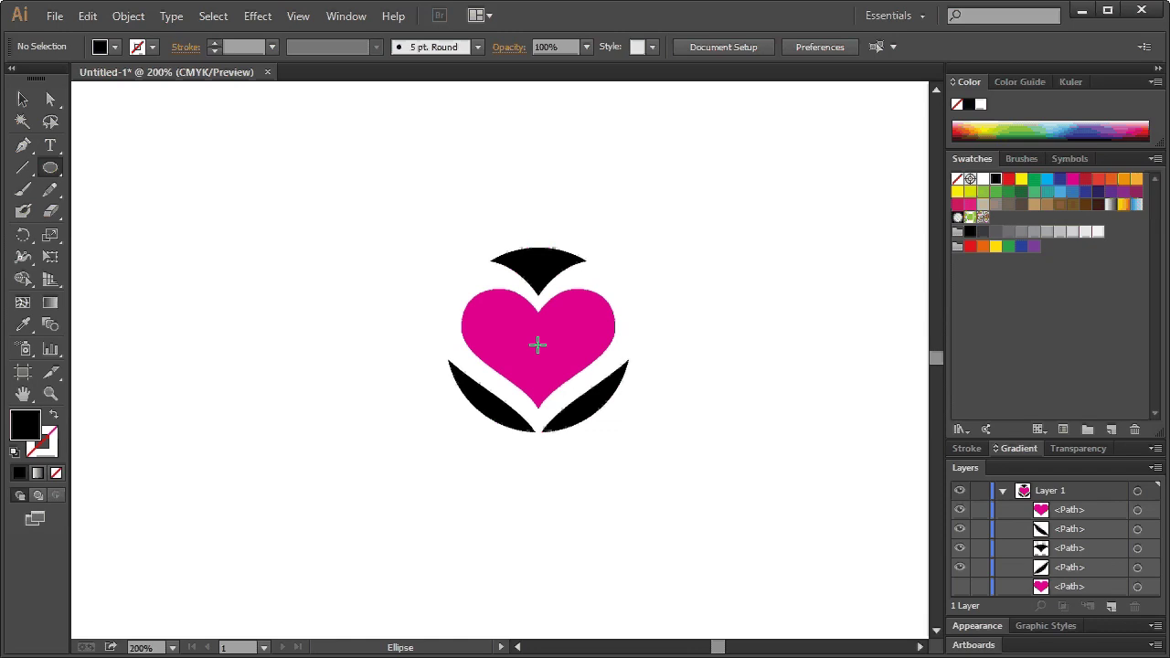
left_click_drag(537, 345, 648, 436)
key("v")
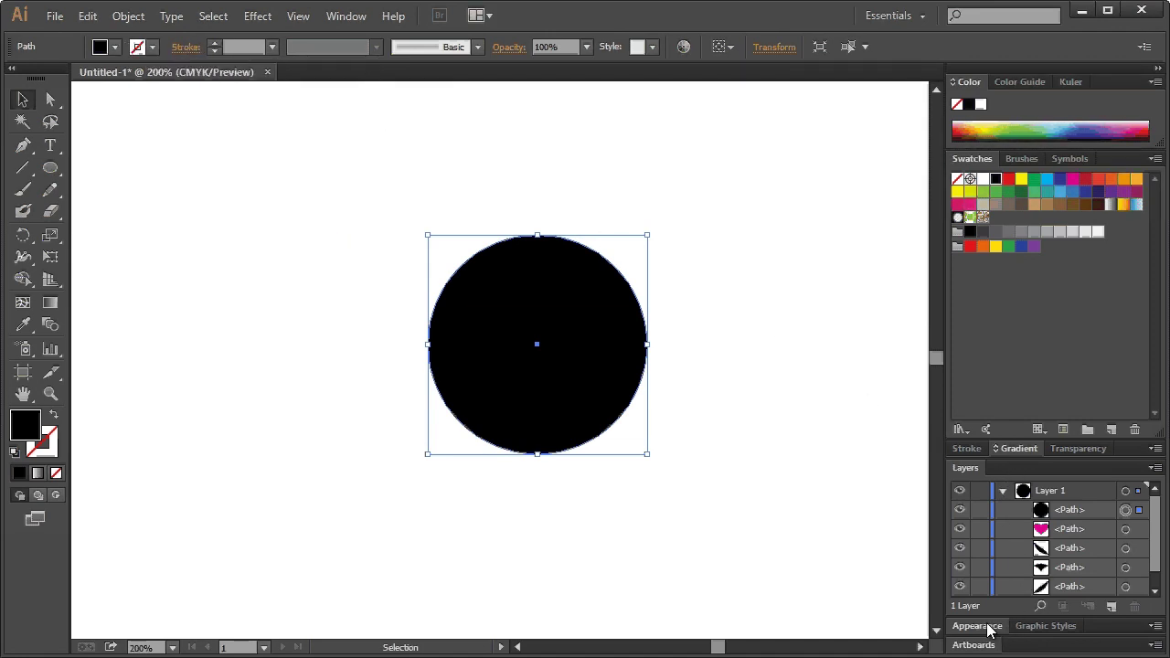
left_click(1004, 448)
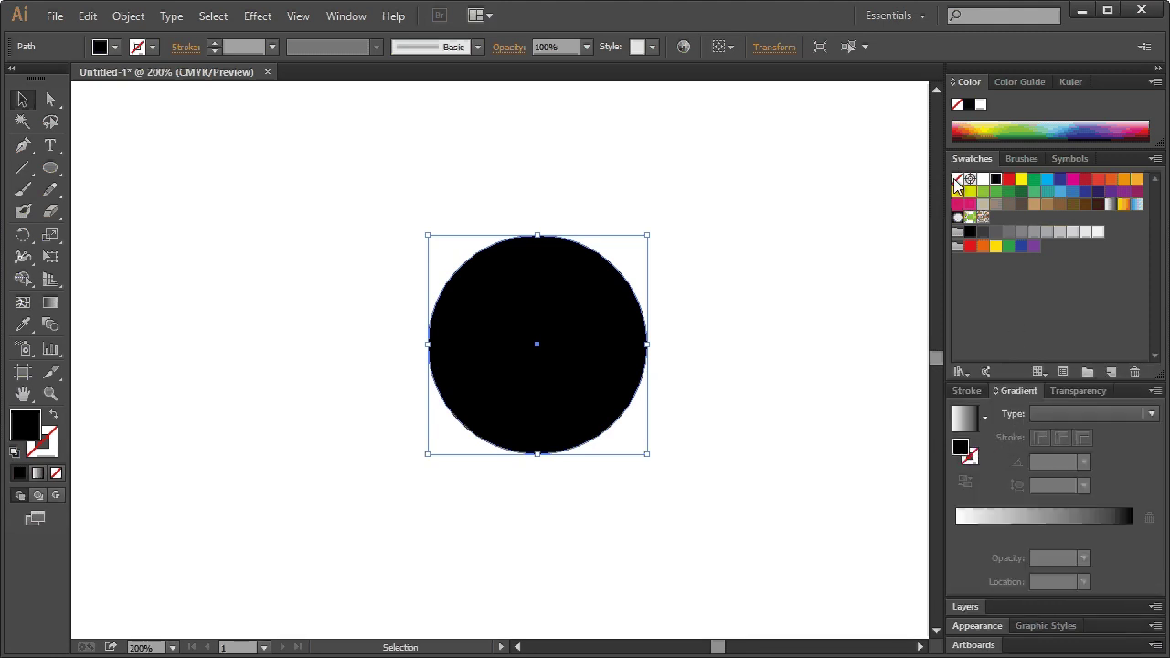
left_click(958, 180)
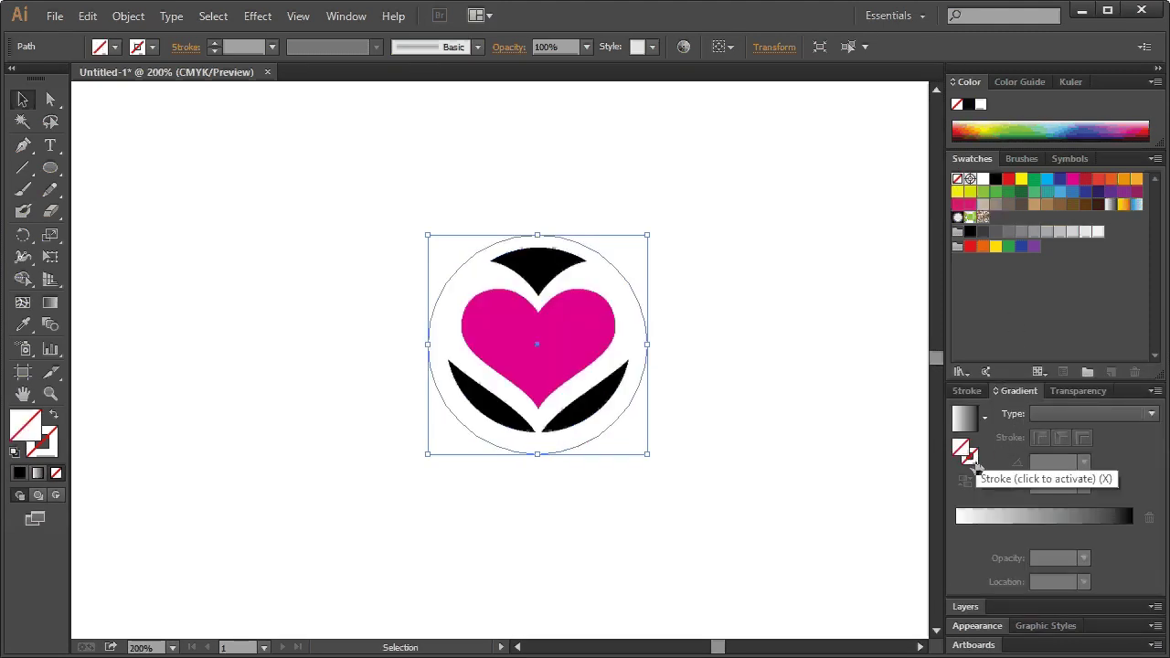
left_click(972, 456)
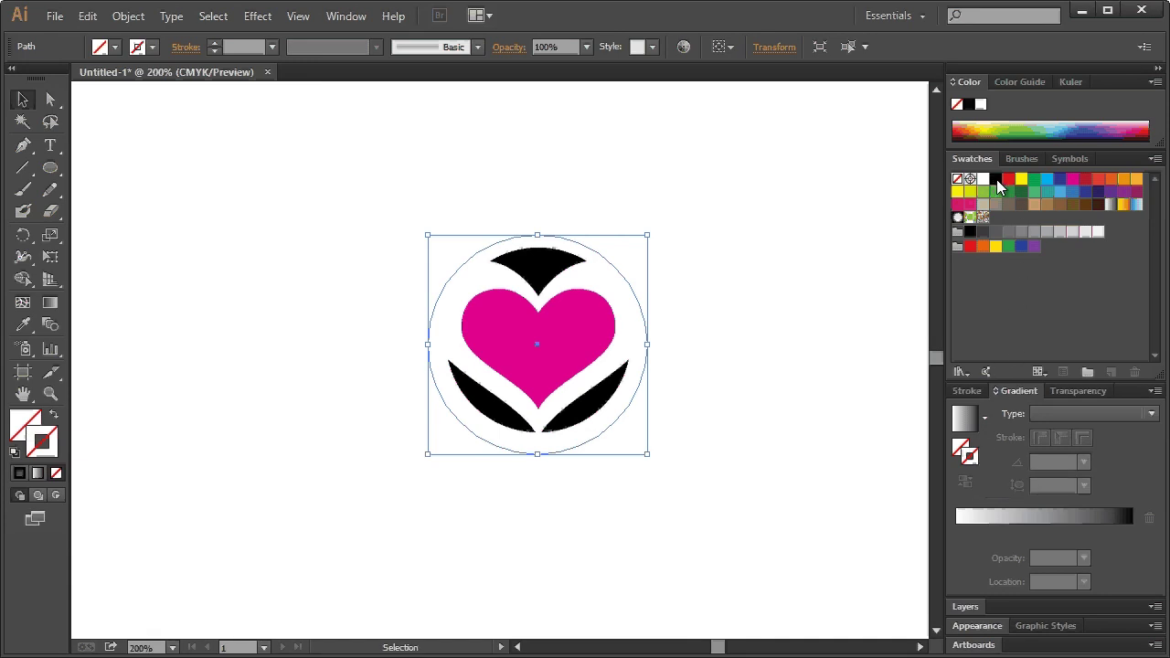
left_click(996, 180)
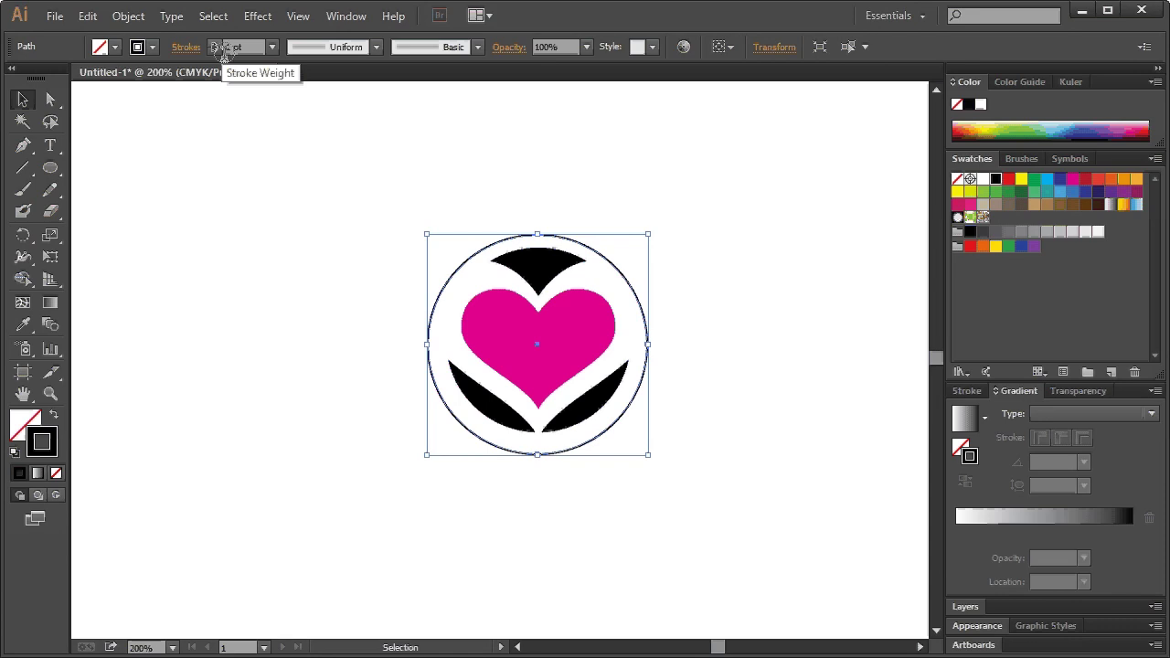
left_click(50, 146)
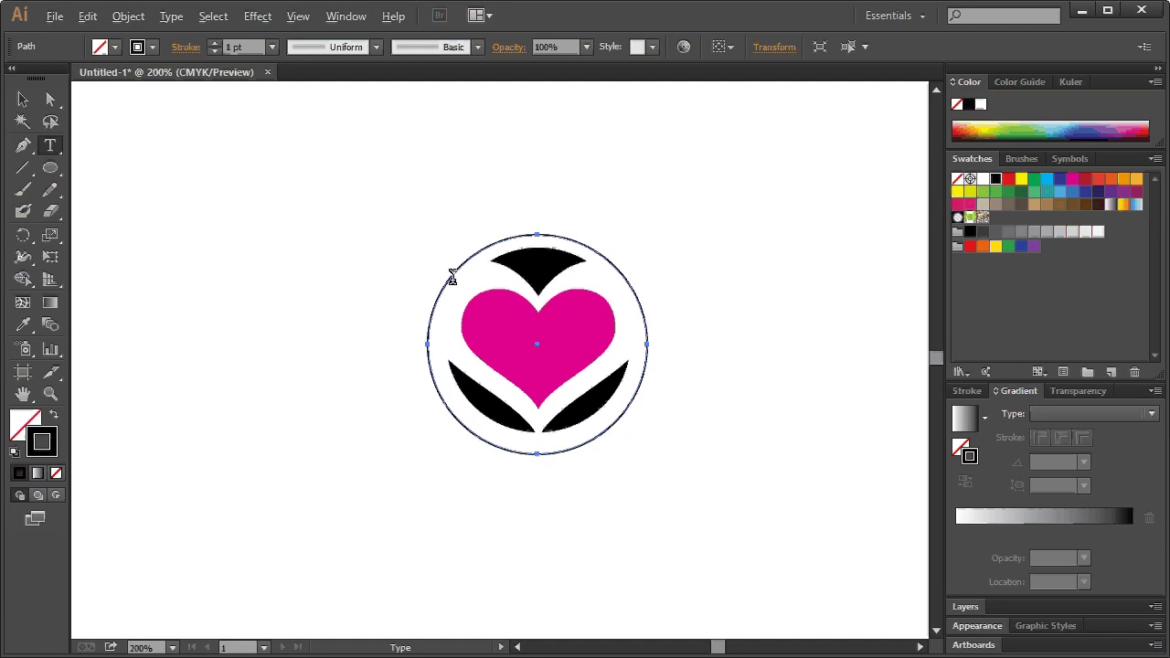
Step: Type 'TRY THIS AT HOME!' as path text along the outer circle's edge
left_click(450, 277)
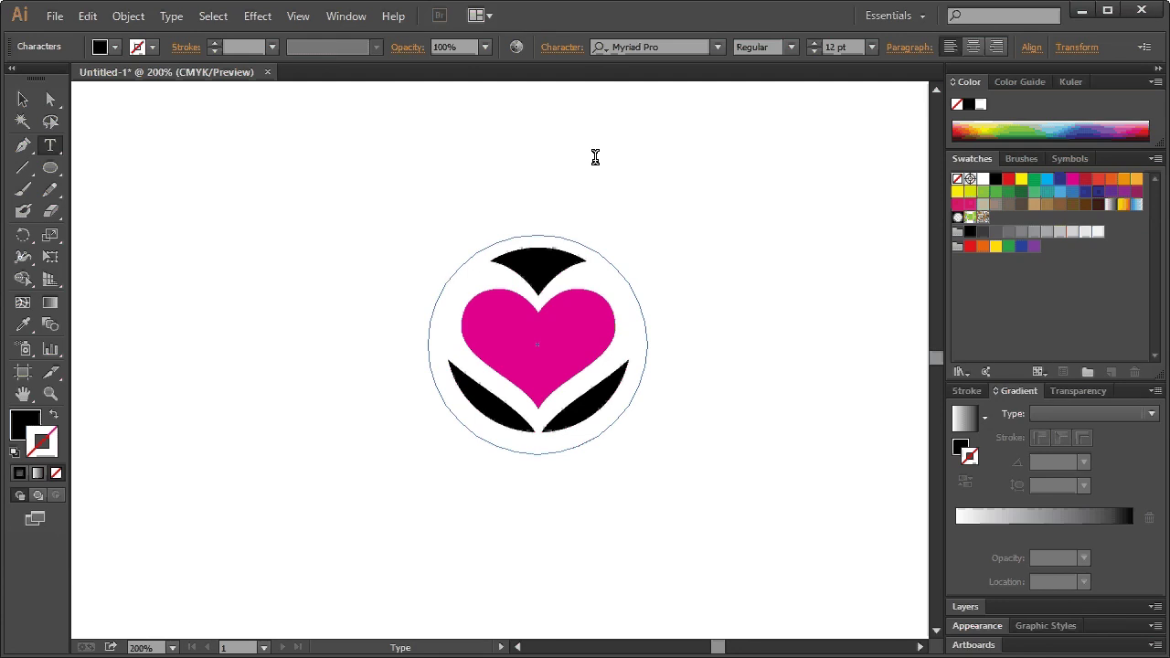
type("TRY THIS AT")
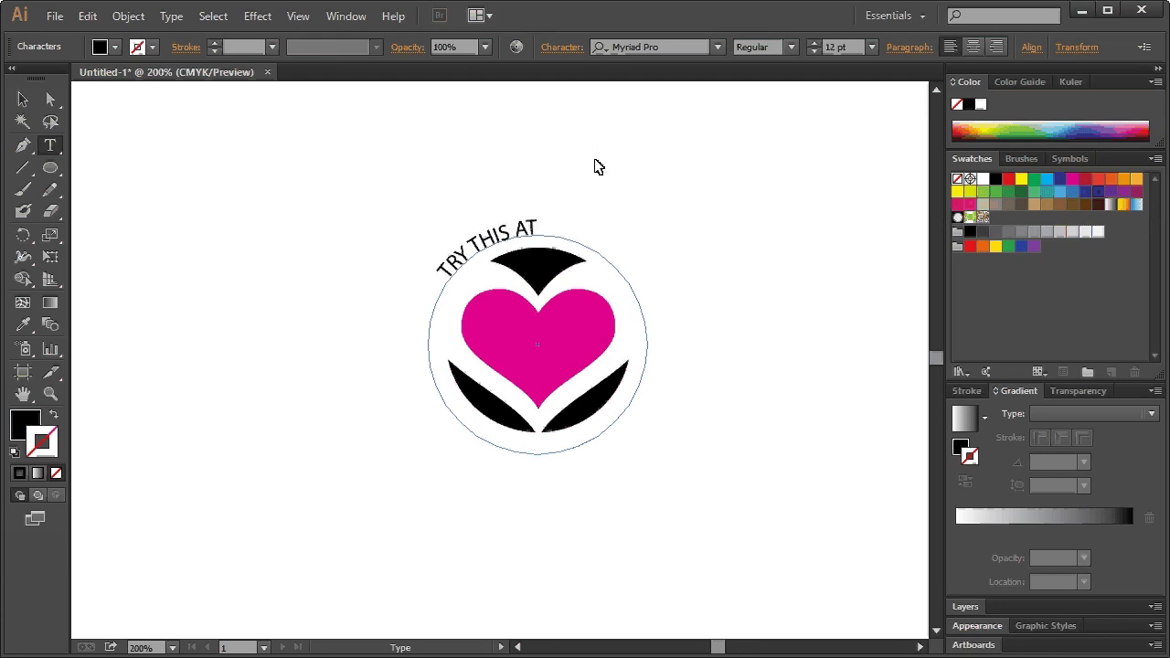
type(" HOME!")
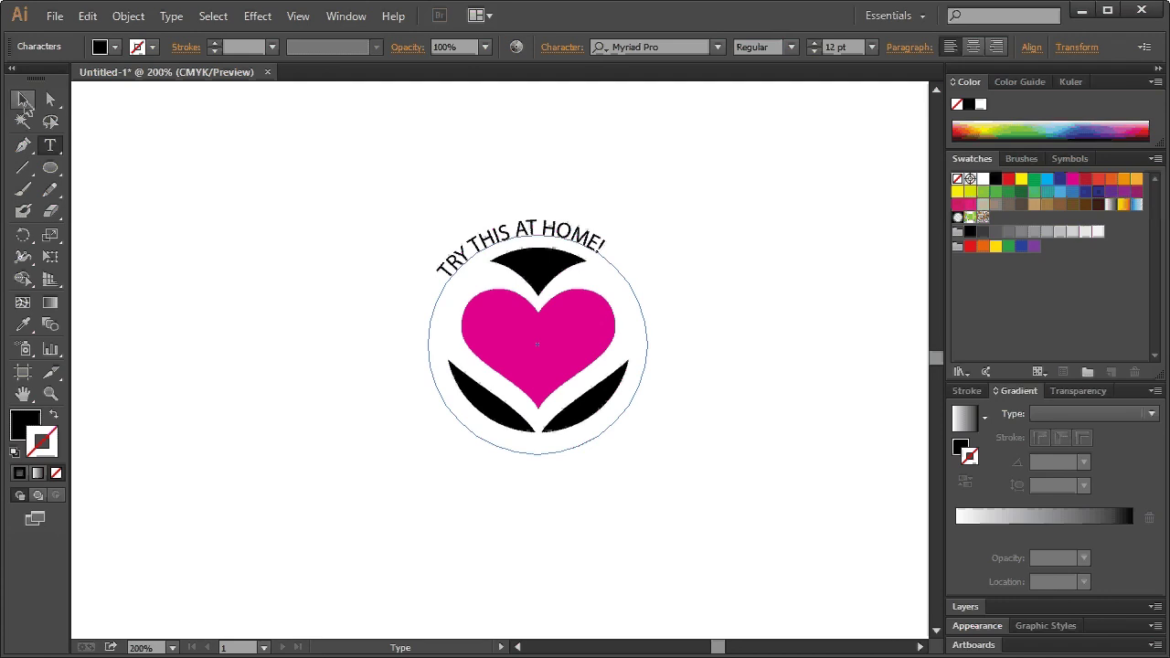
left_click(25, 100)
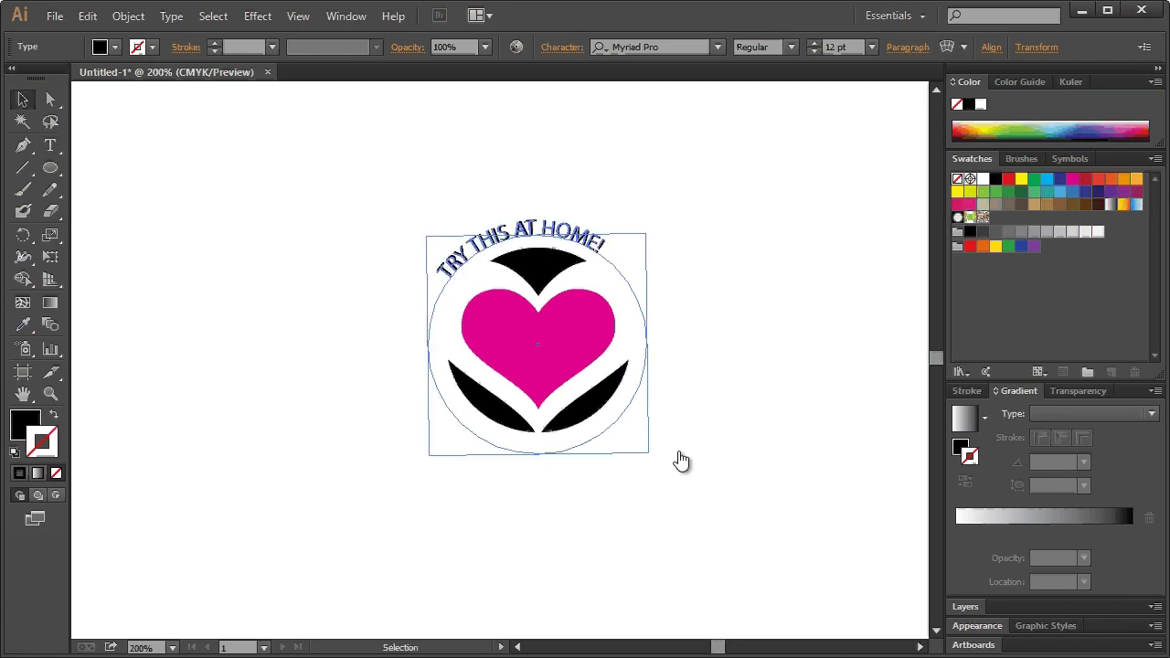
Step: Rotate the curved text and set it to Yanone Kaffeesatz Bold at 18 pt
left_click_drag(681, 460, 715, 394)
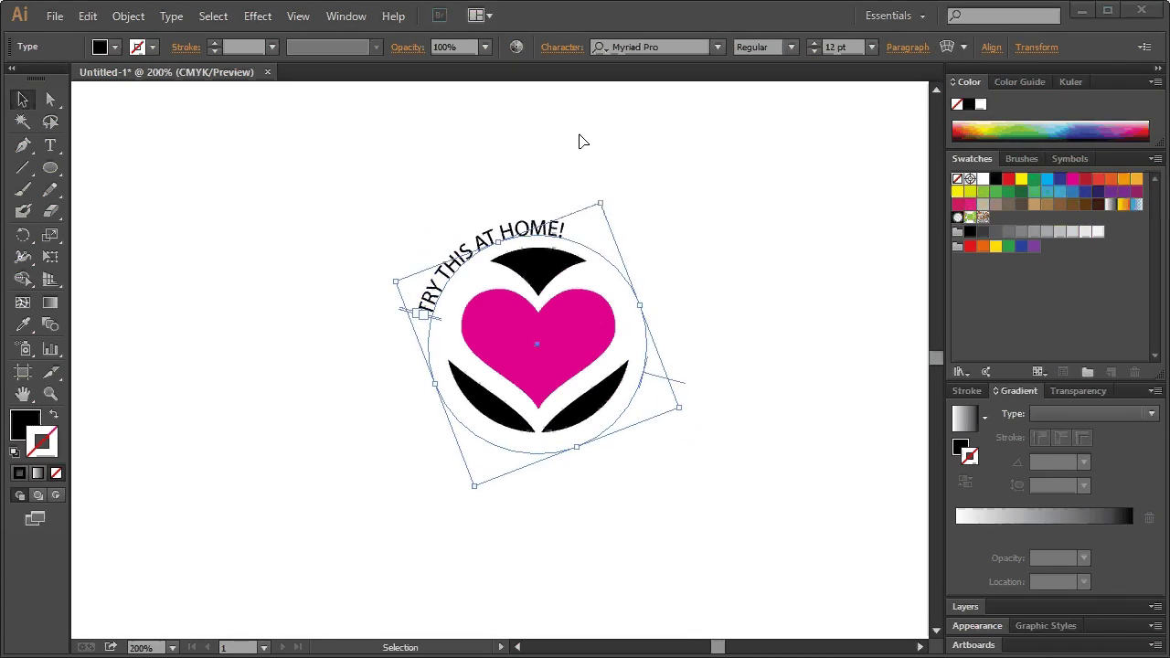
left_click(667, 51)
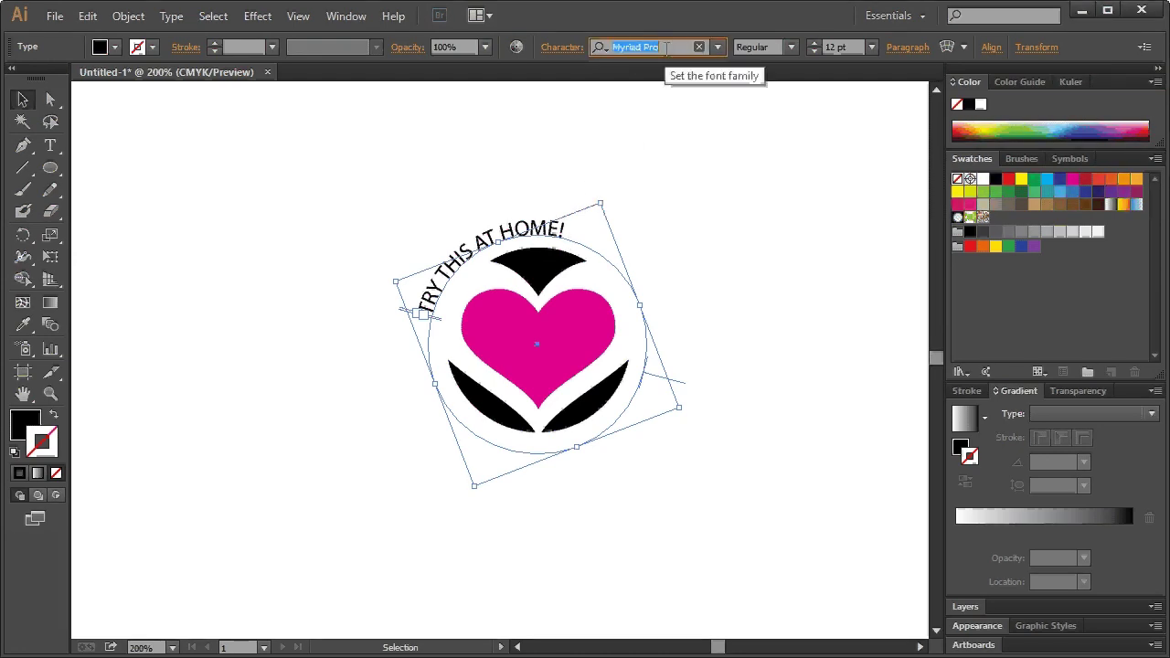
type("yan")
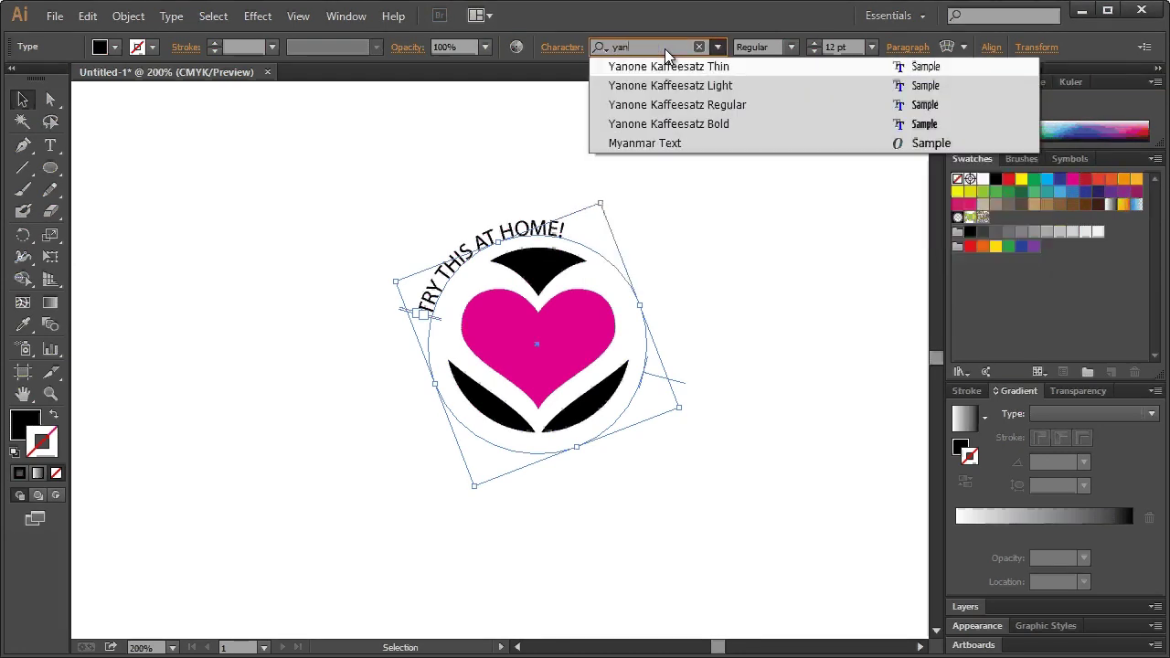
type("on")
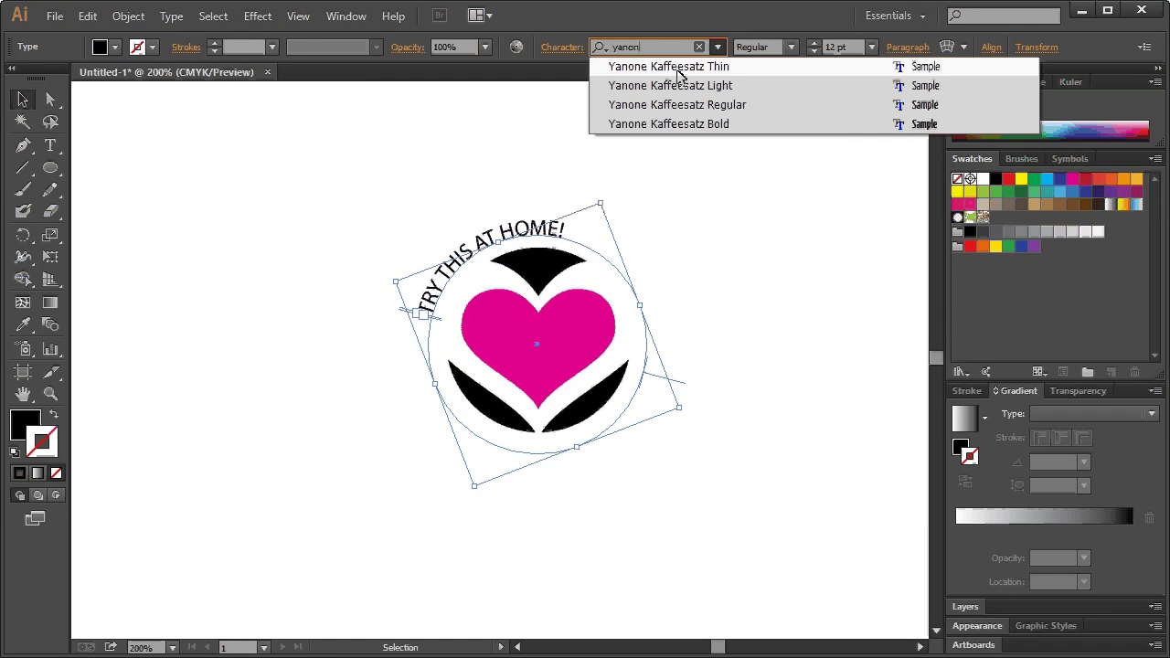
left_click(678, 124)
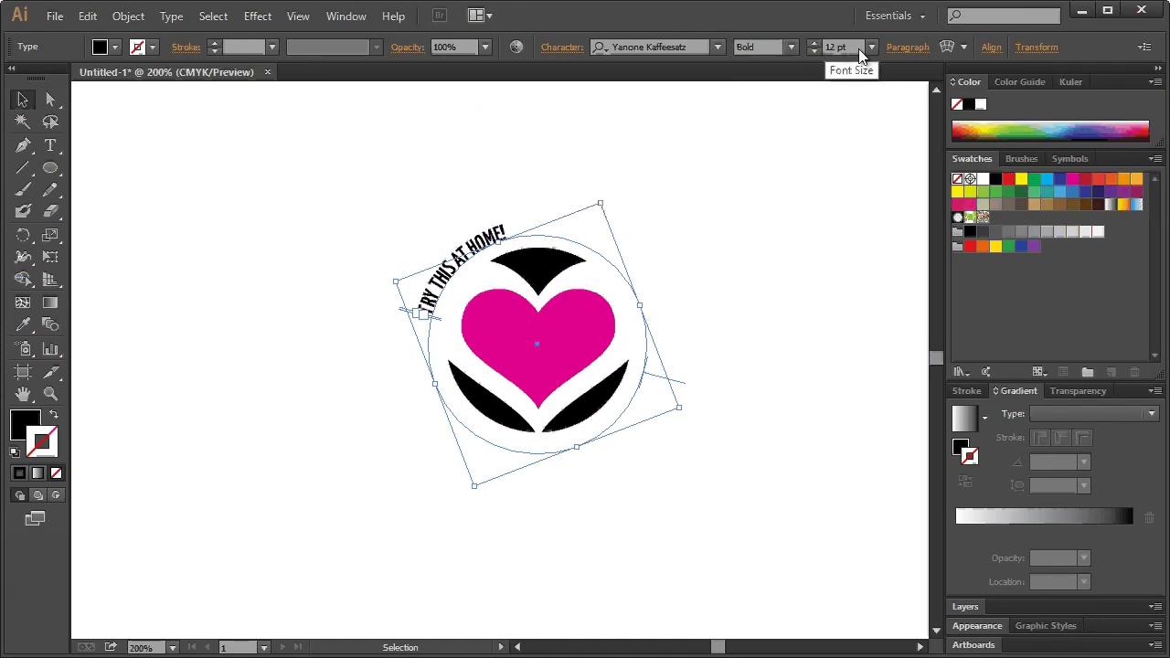
left_click(813, 42)
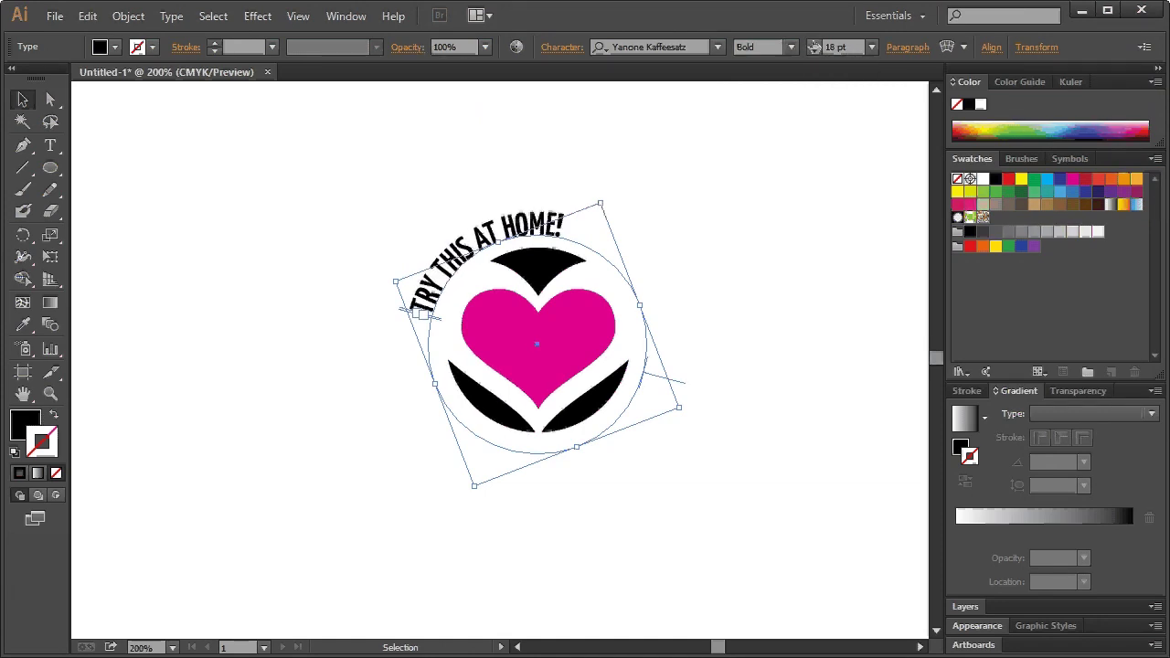
Step: Set the curved text's letter tracking to 200 in the Character panel
left_click(563, 46)
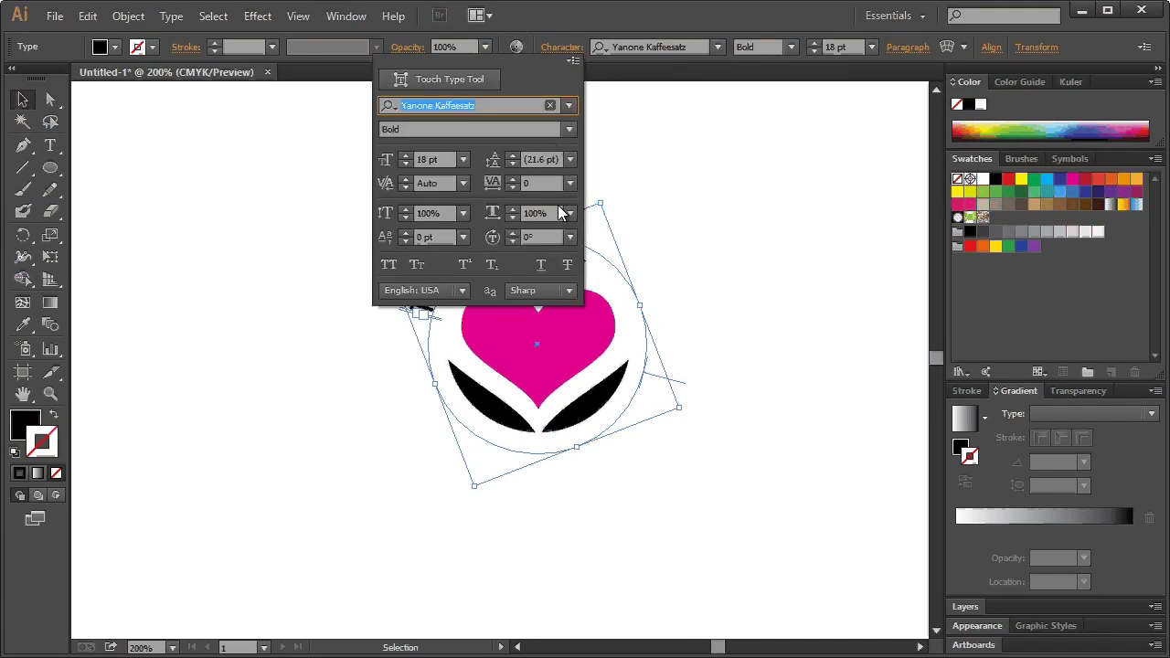
left_click(569, 214)
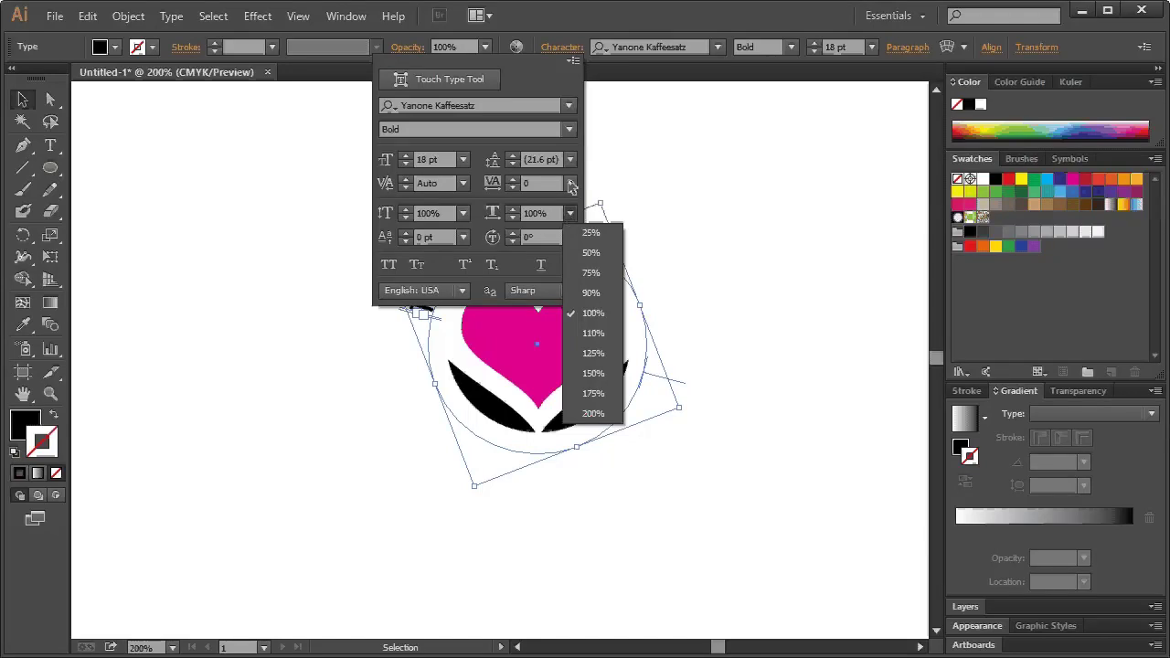
left_click(571, 185)
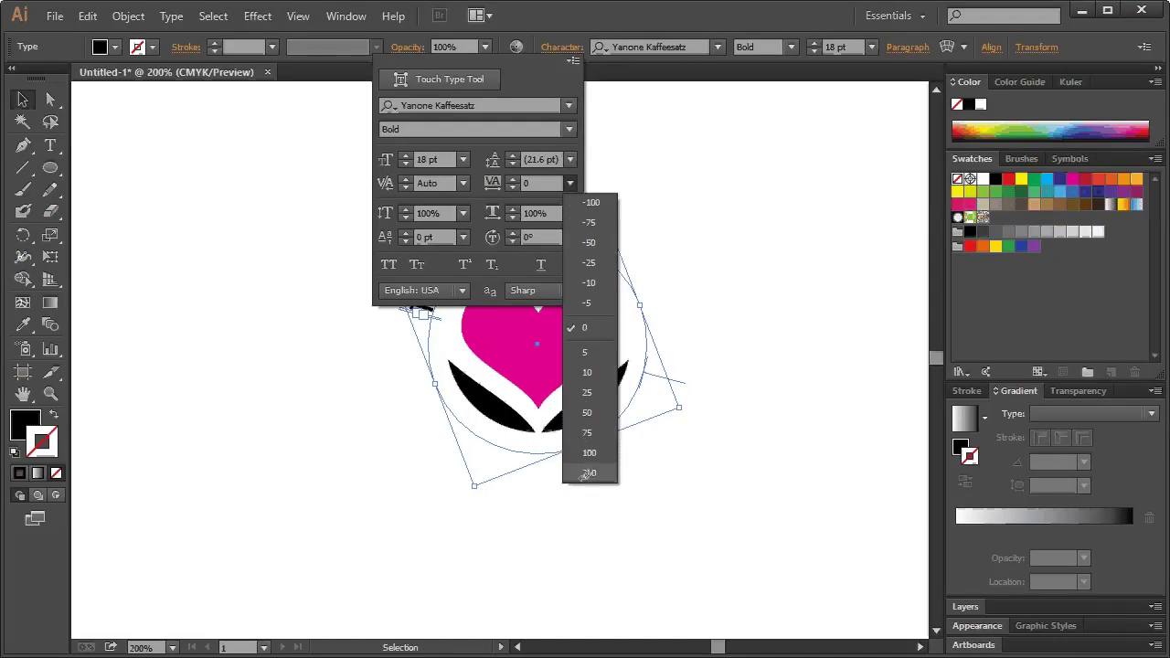
left_click(586, 474)
left_click(662, 168)
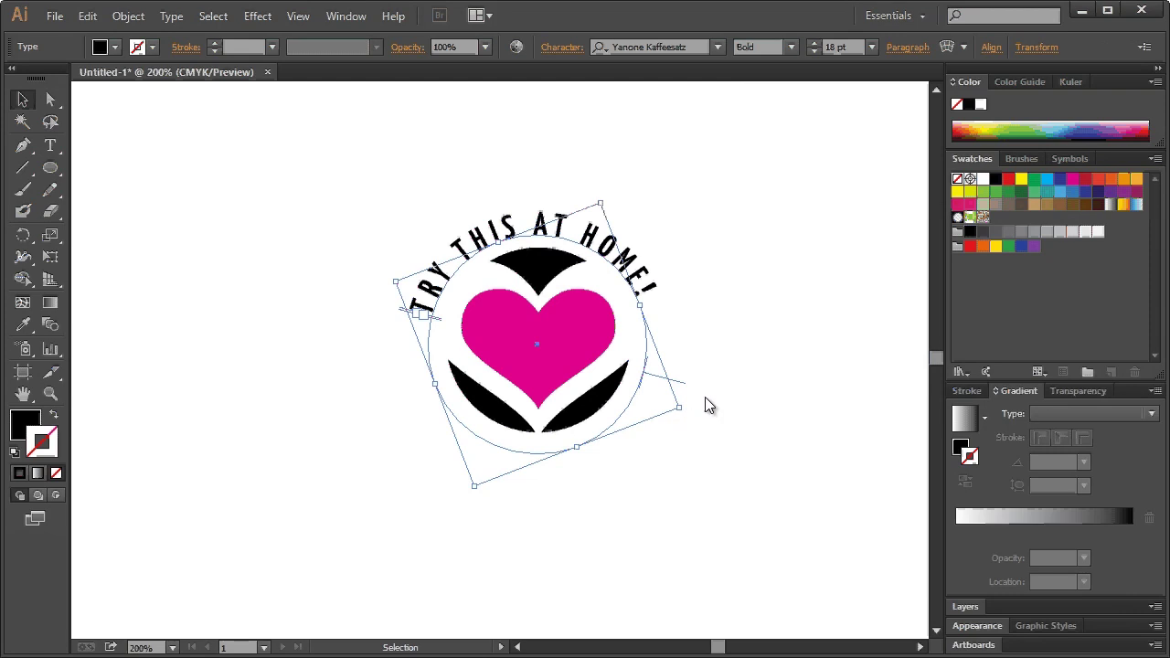
Step: Rotate the text further counter-clockwise and reduce its tracking to 100
left_click_drag(682, 416, 717, 360)
left_click(585, 50)
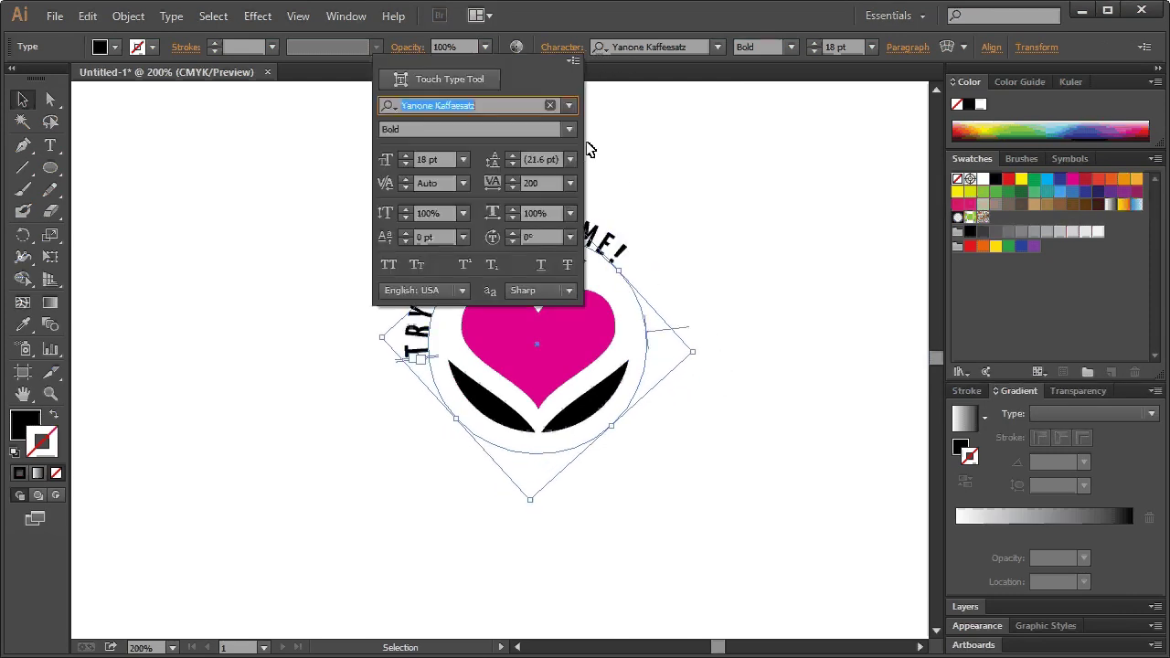
left_click(571, 183)
left_click(588, 452)
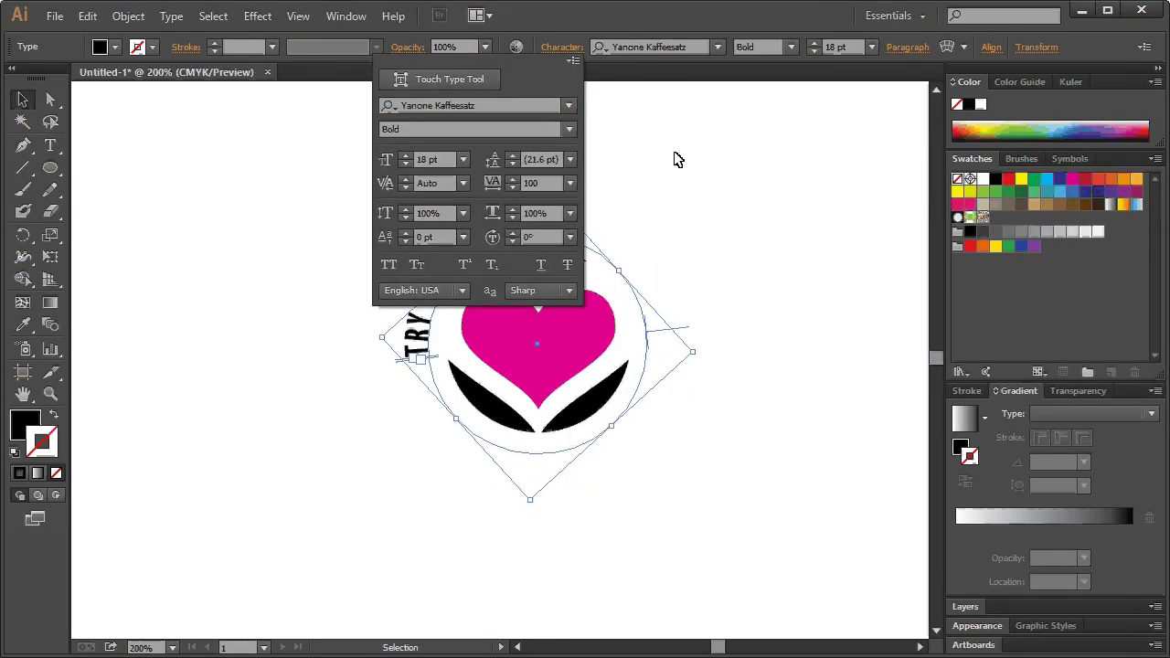
left_click(674, 209)
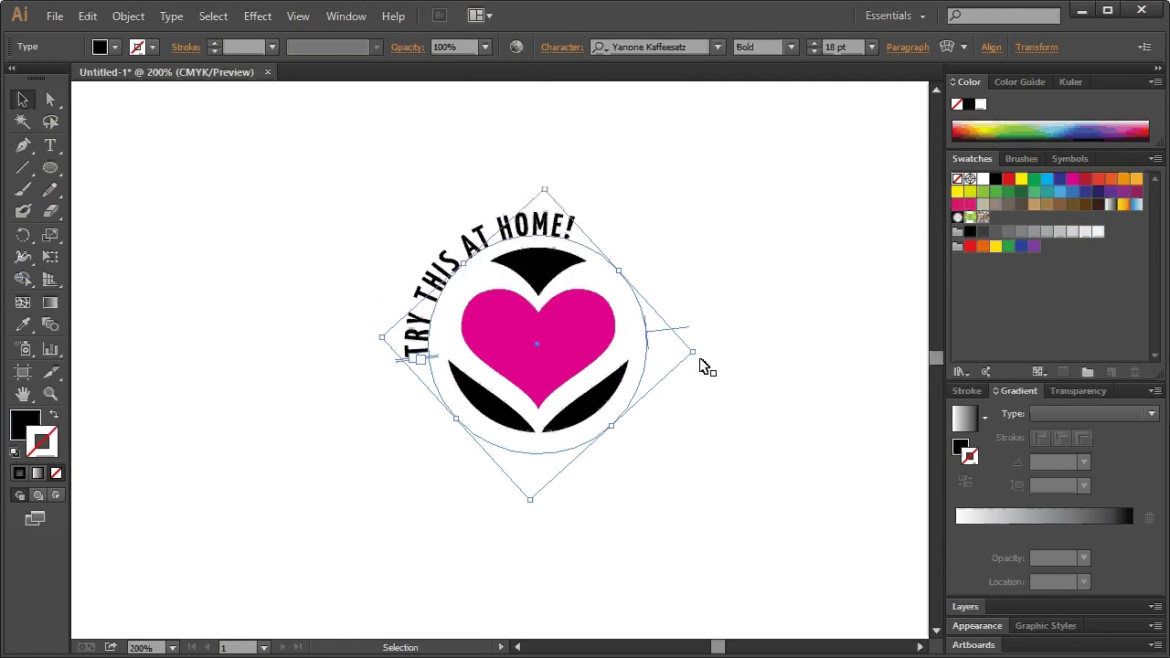
left_click(736, 181)
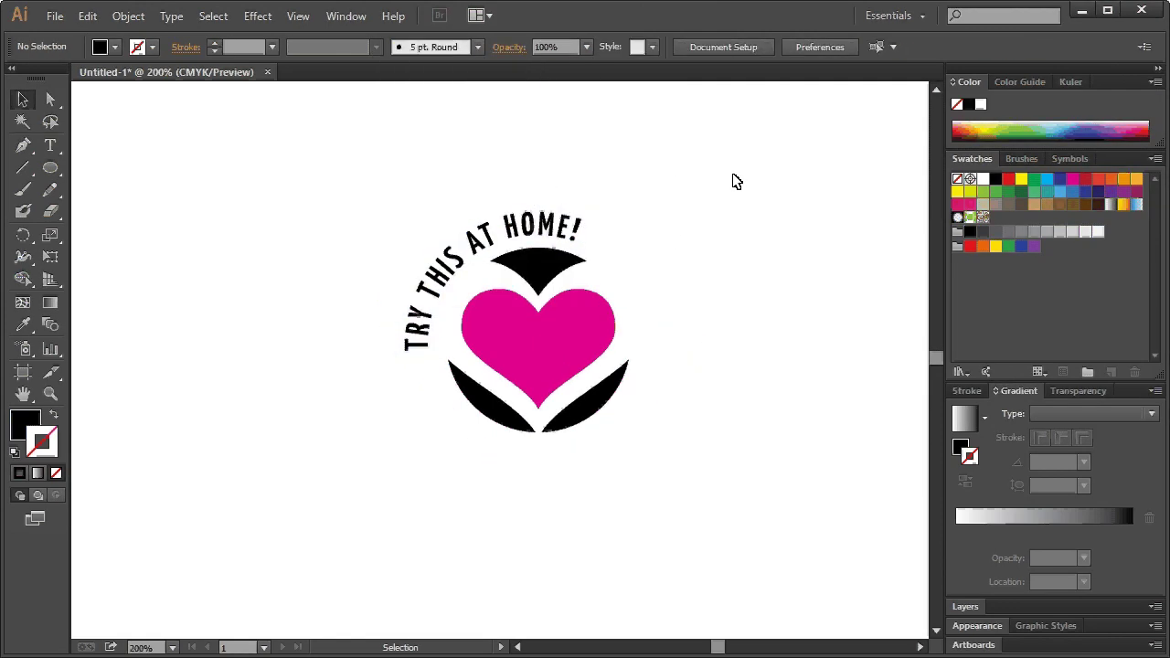
Step: Place a rotated copy of the curved text on the right and retype it as 'WITH' plus the presenter's name
left_click(532, 227)
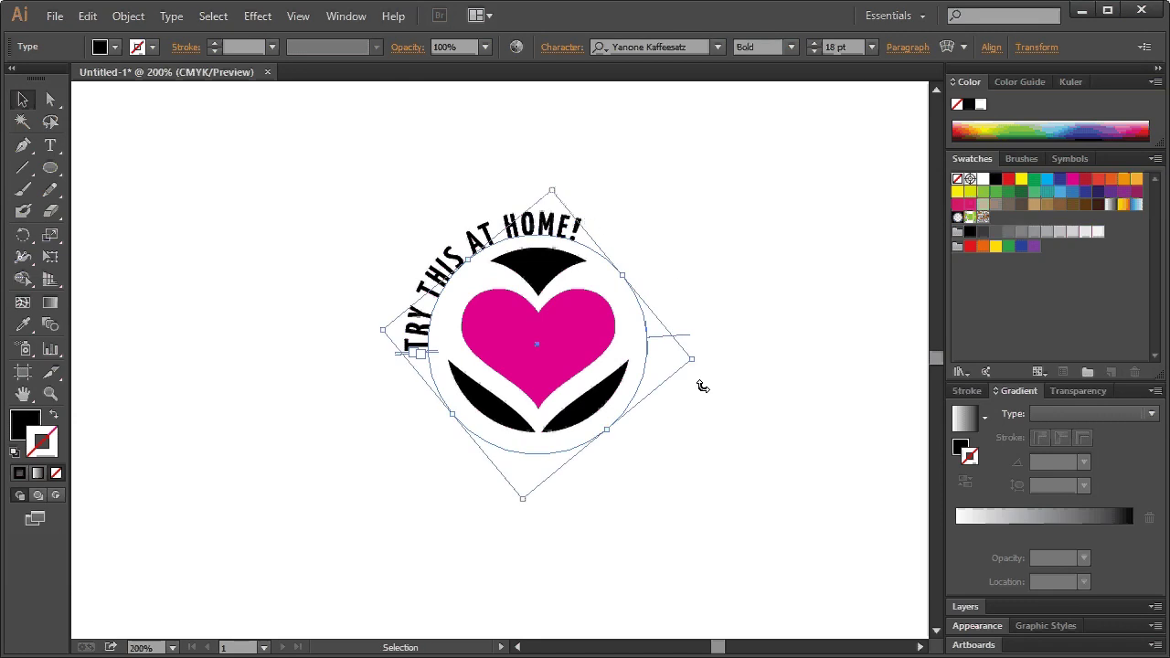
left_click_drag(701, 372, 390, 561)
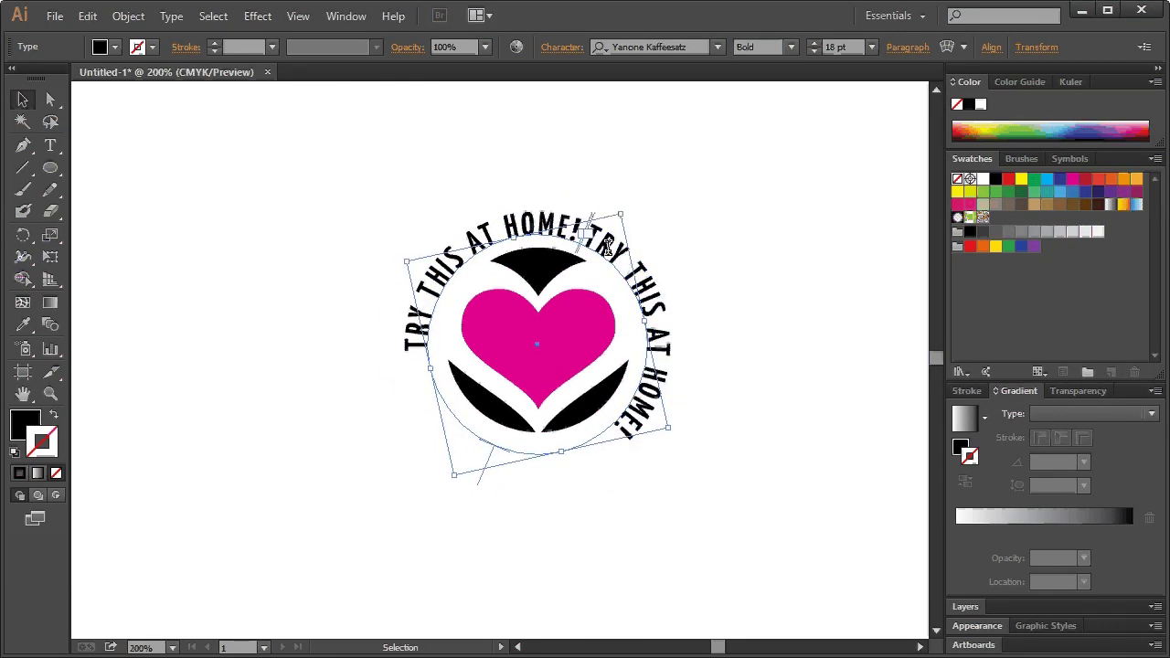
double_click(608, 247)
triple_click(621, 253)
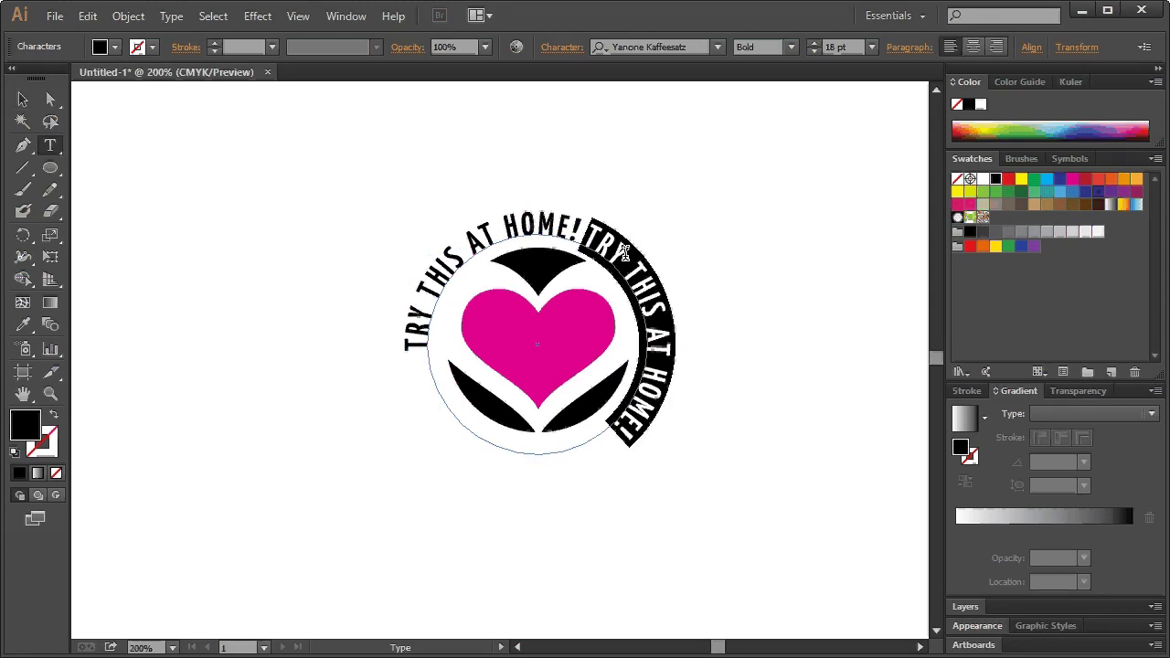
type("WITH DAY")
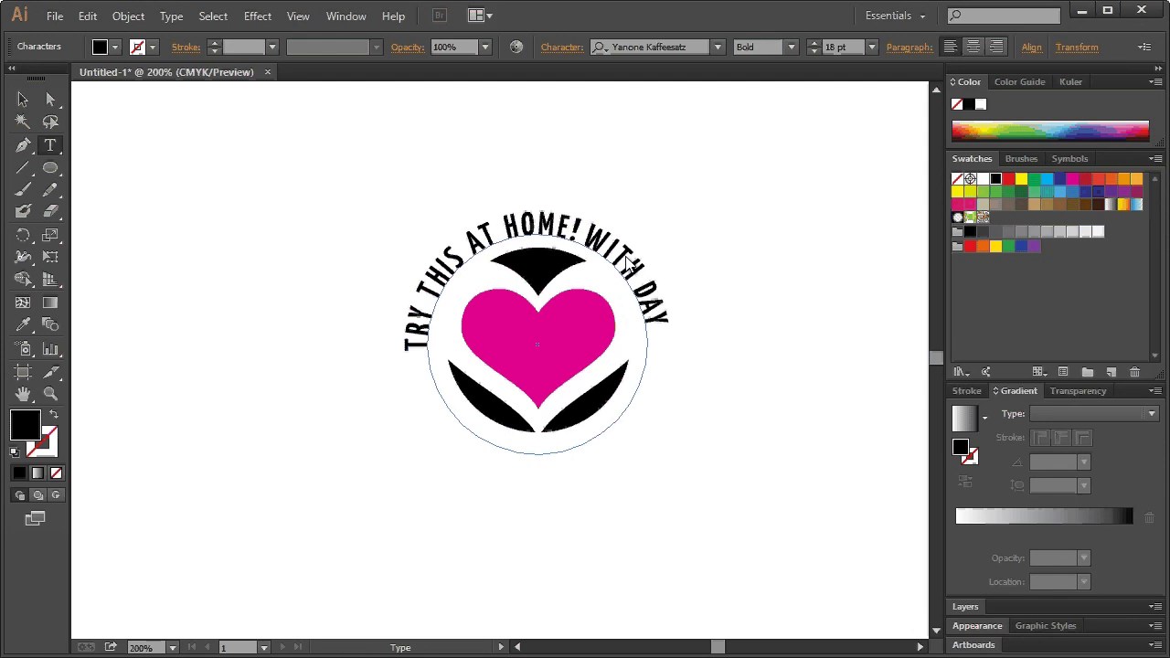
type("NA MARTIN")
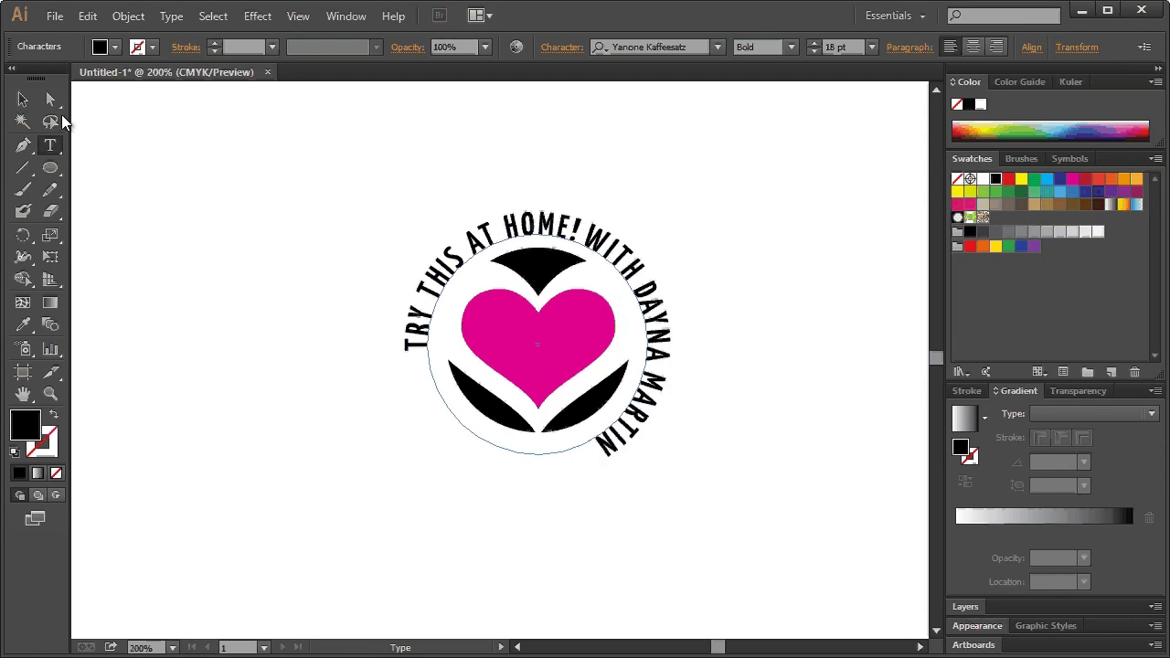
key("Escape")
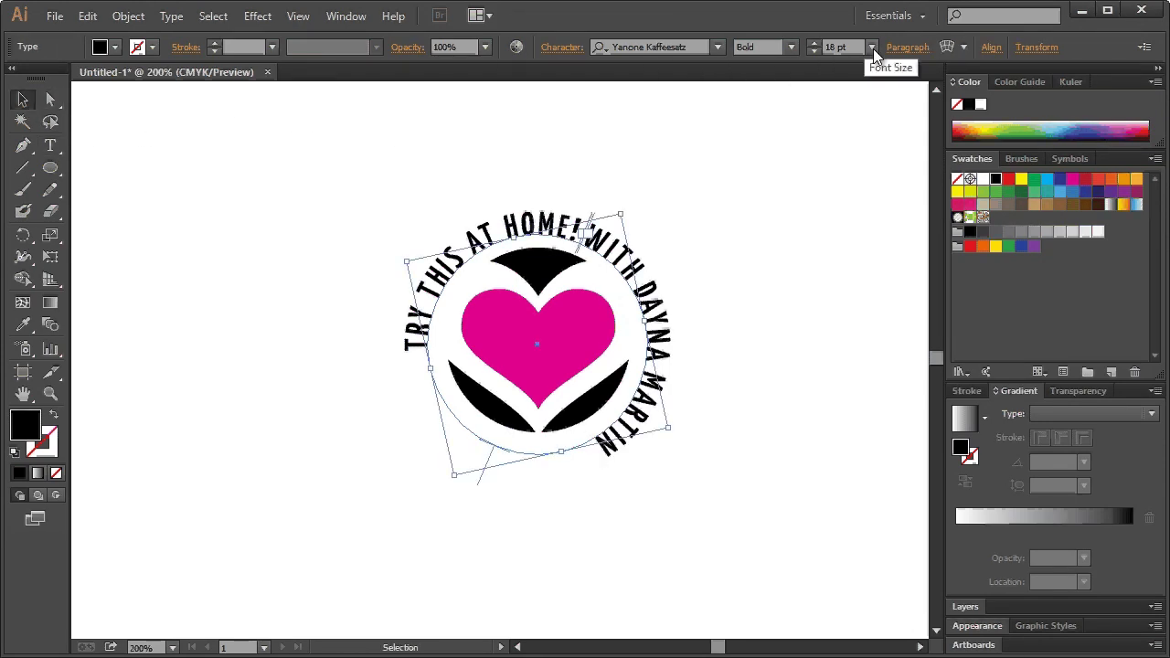
Step: Set the credit line's font size to 11 pt
left_click(873, 48)
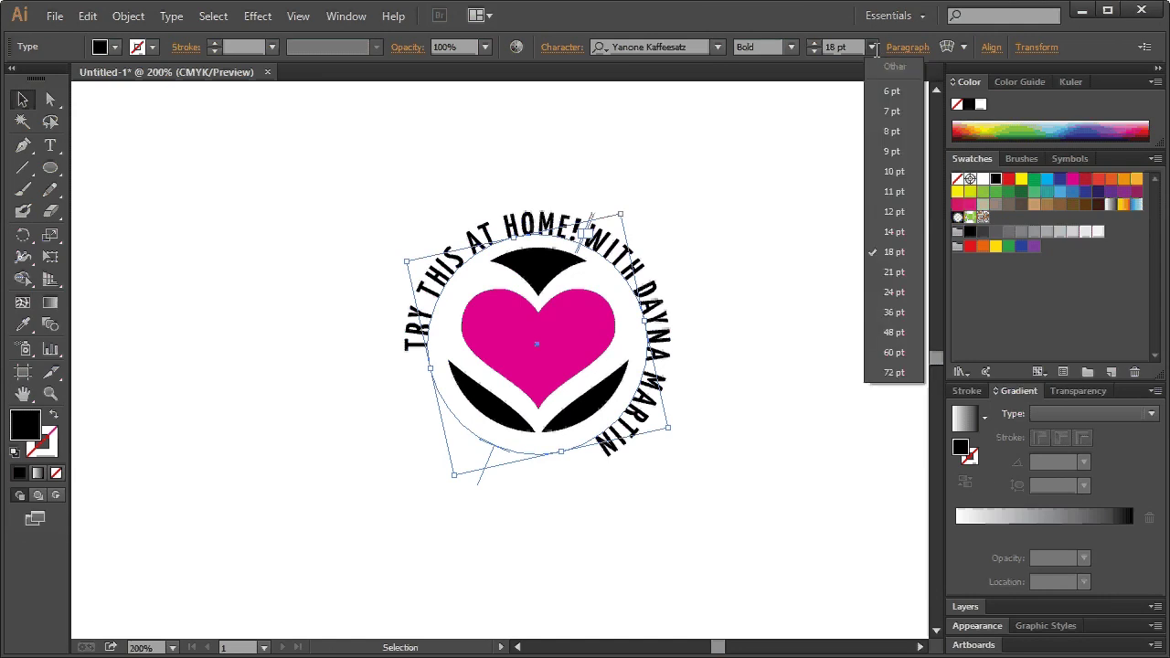
left_click(886, 232)
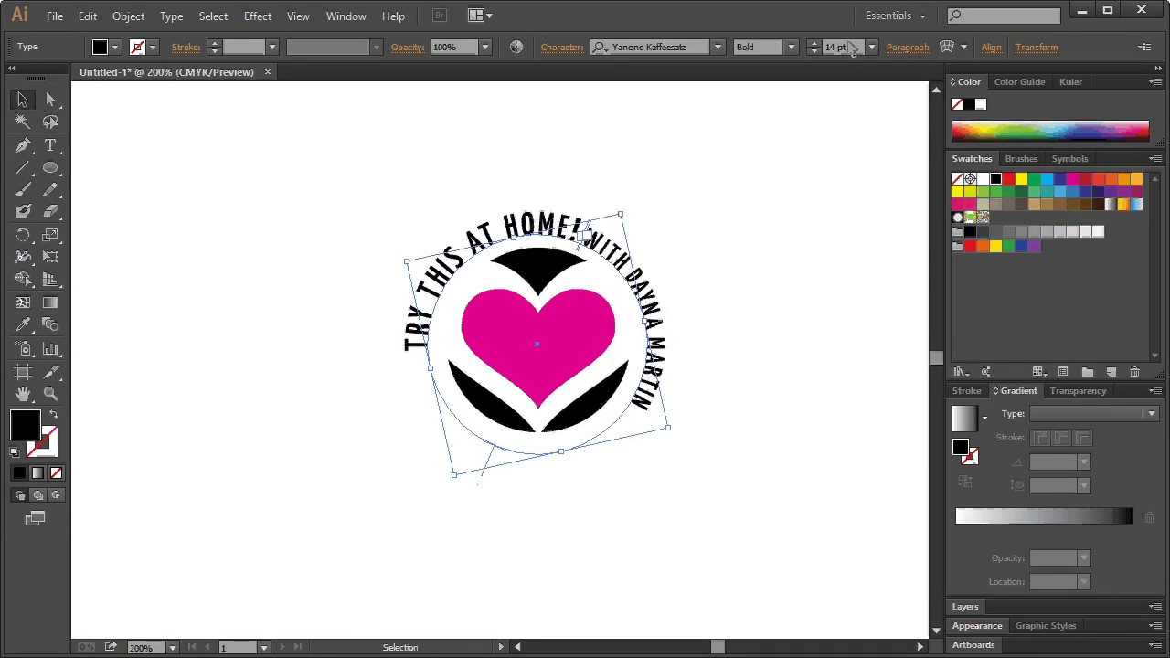
type("11")
key("Return")
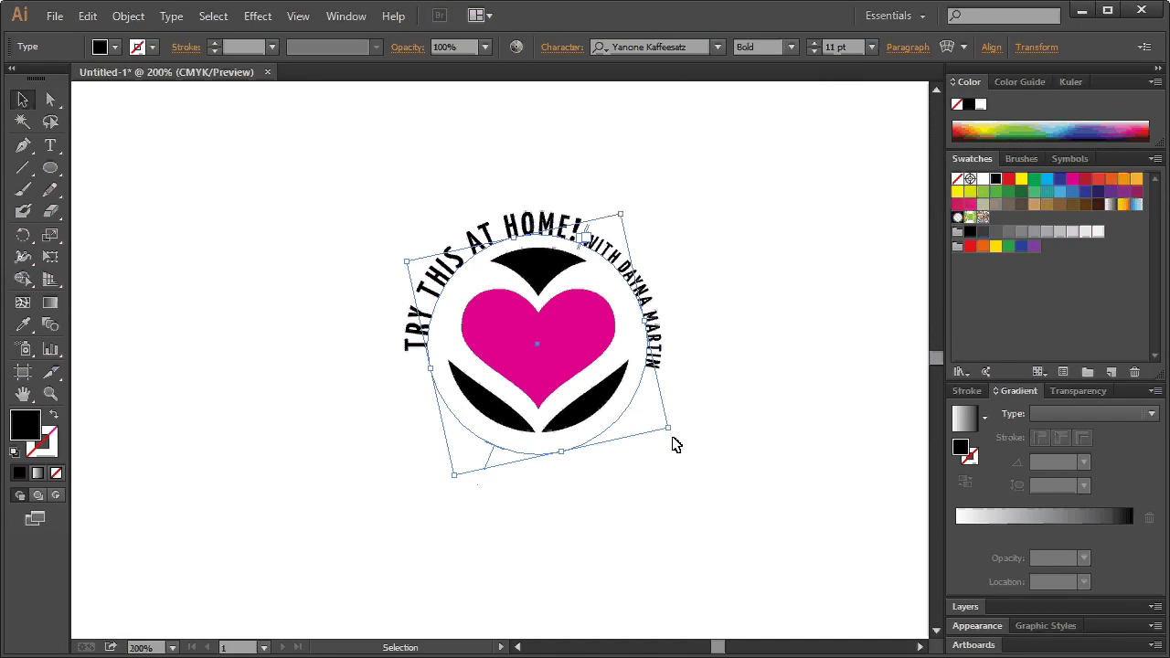
left_click(719, 238)
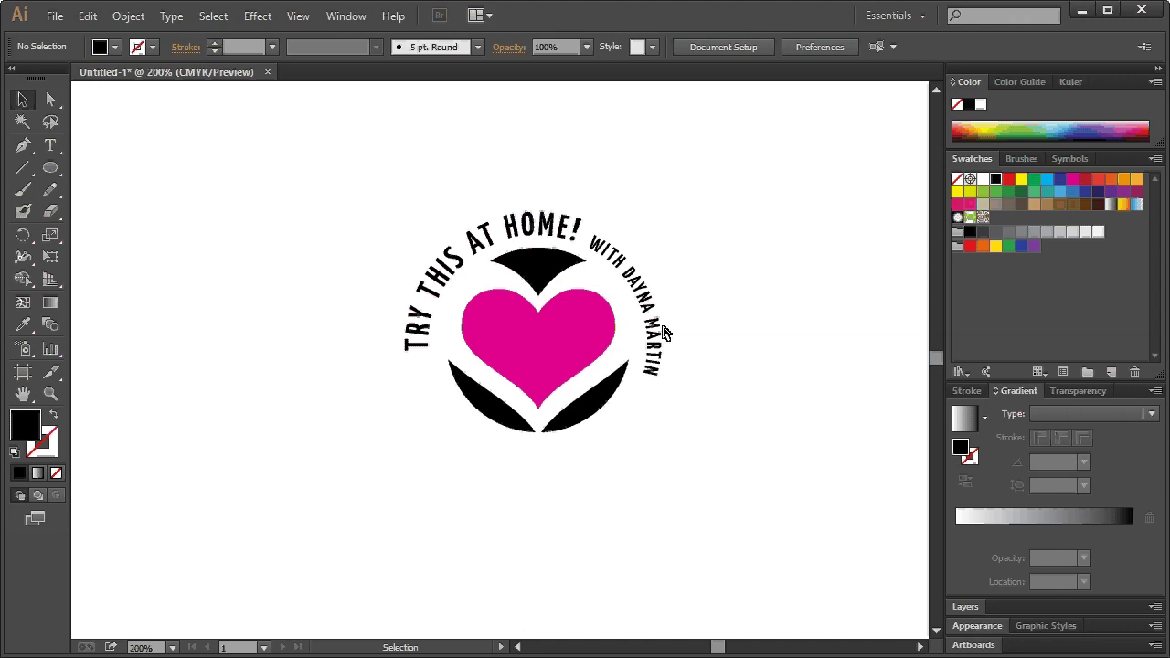
Step: Flip a copy of the credit inside, rotate it to the circle's bottom and enlarge it slightly
left_click(641, 289)
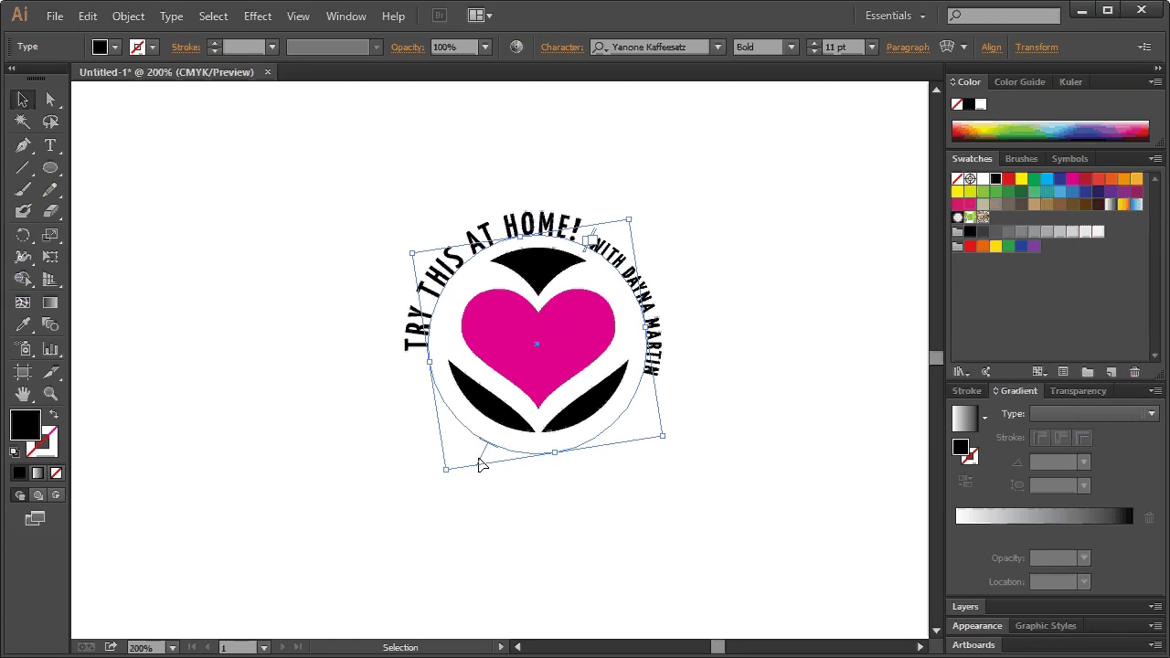
left_click_drag(484, 464, 497, 446)
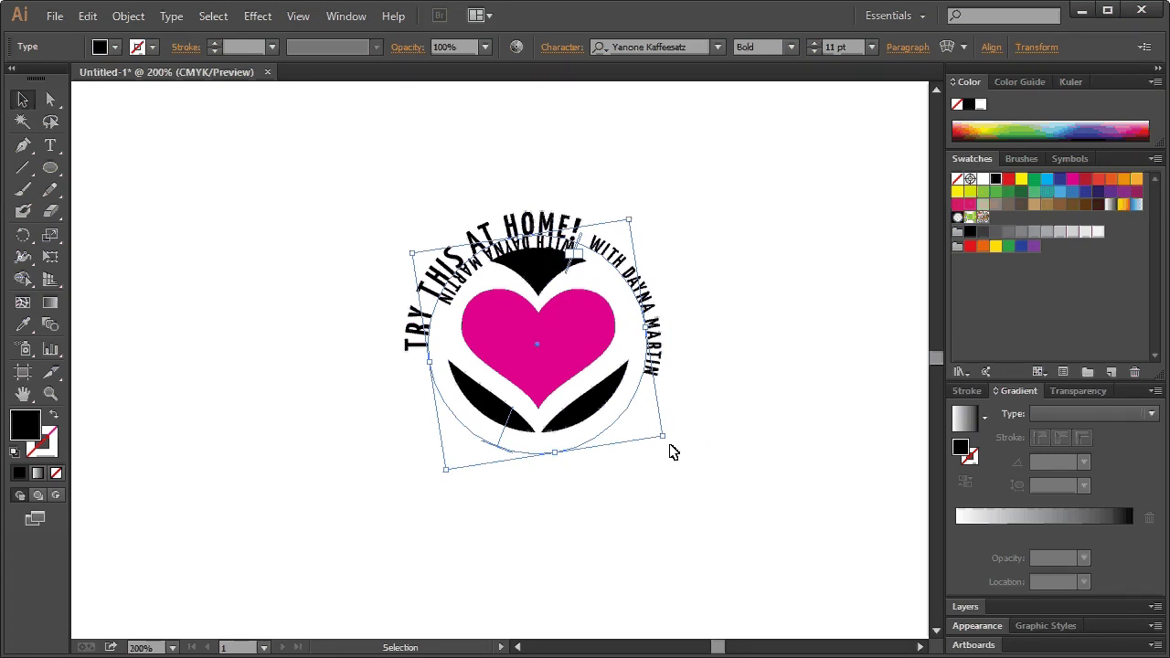
left_click_drag(672, 451, 704, 463)
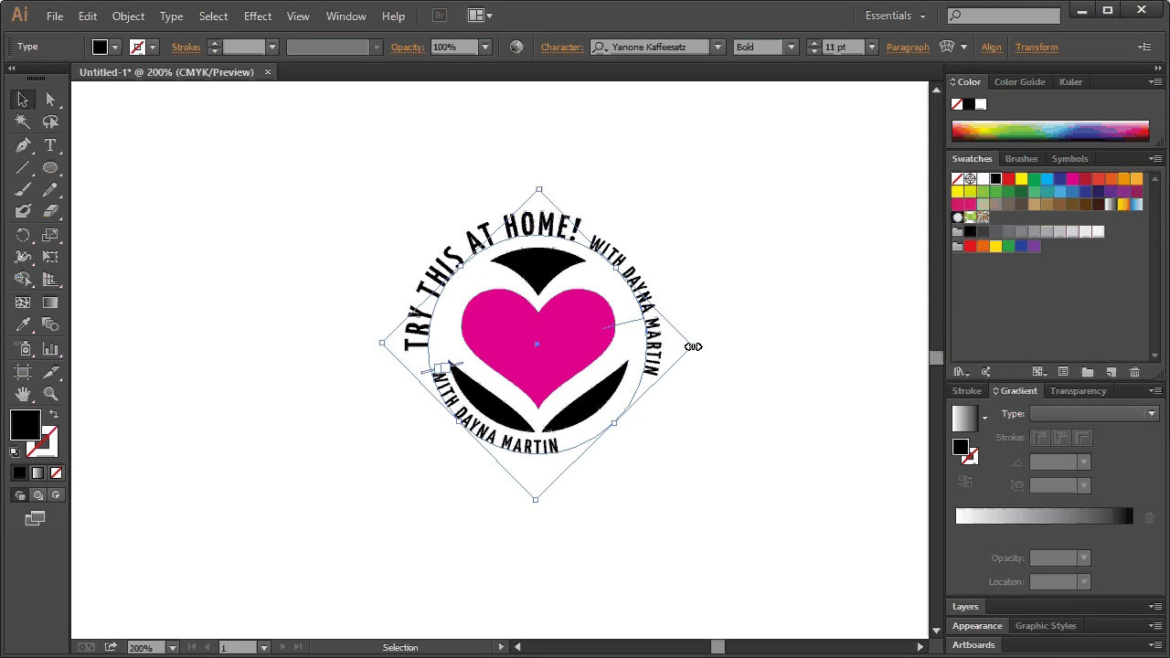
left_click_drag(693, 346, 712, 345)
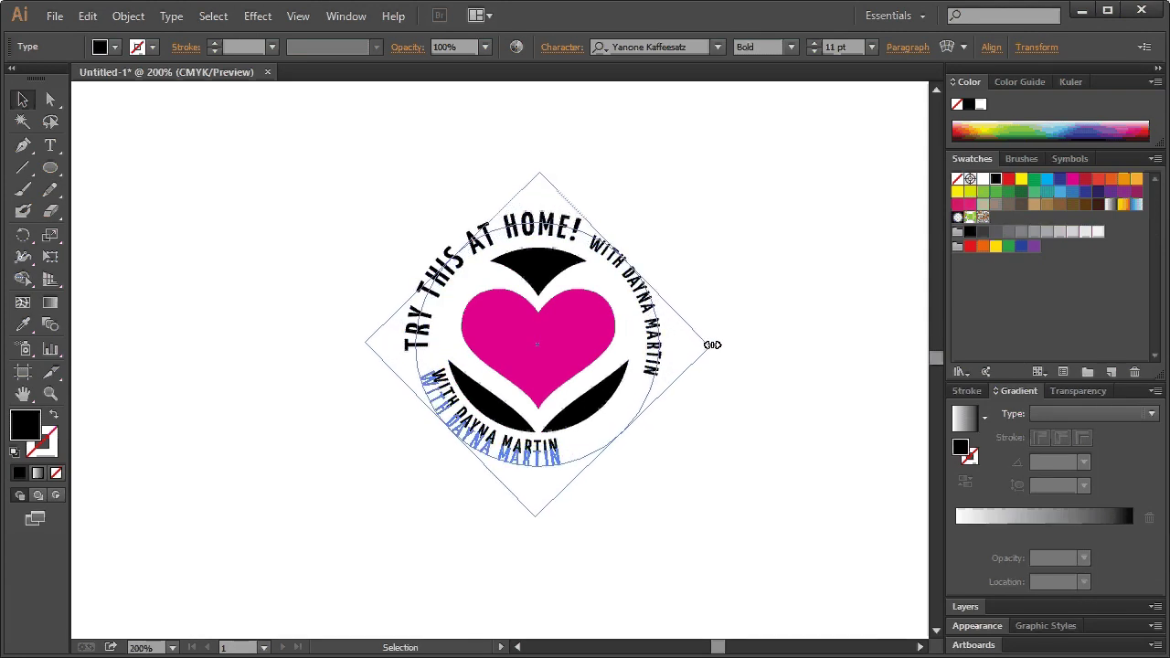
left_click_drag(712, 350, 708, 346)
Step: Retype the bottom text as the presenter's website name and give it a Thin weight
left_click(540, 465)
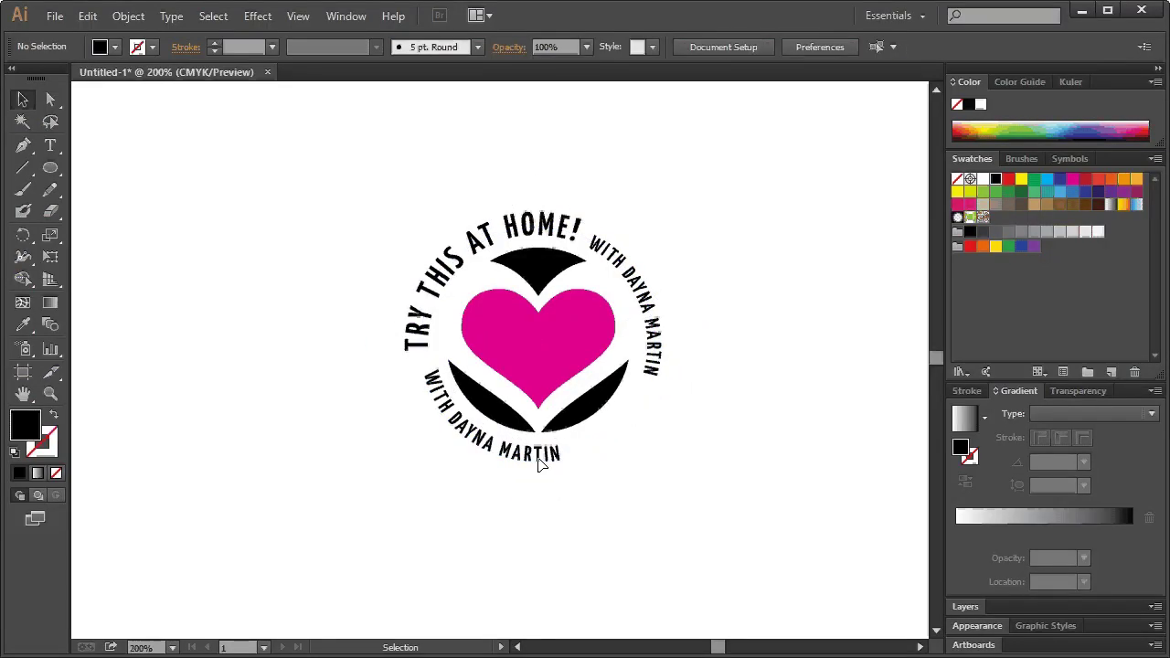
left_click(546, 451)
triple_click(542, 454)
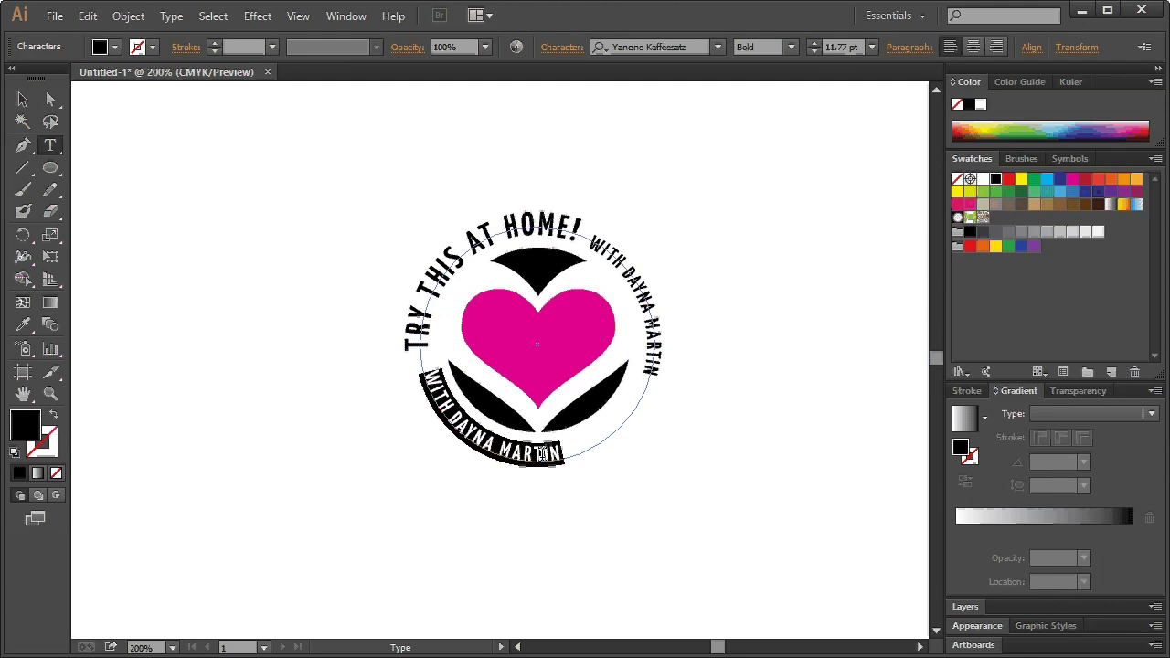
type("DAYNA")
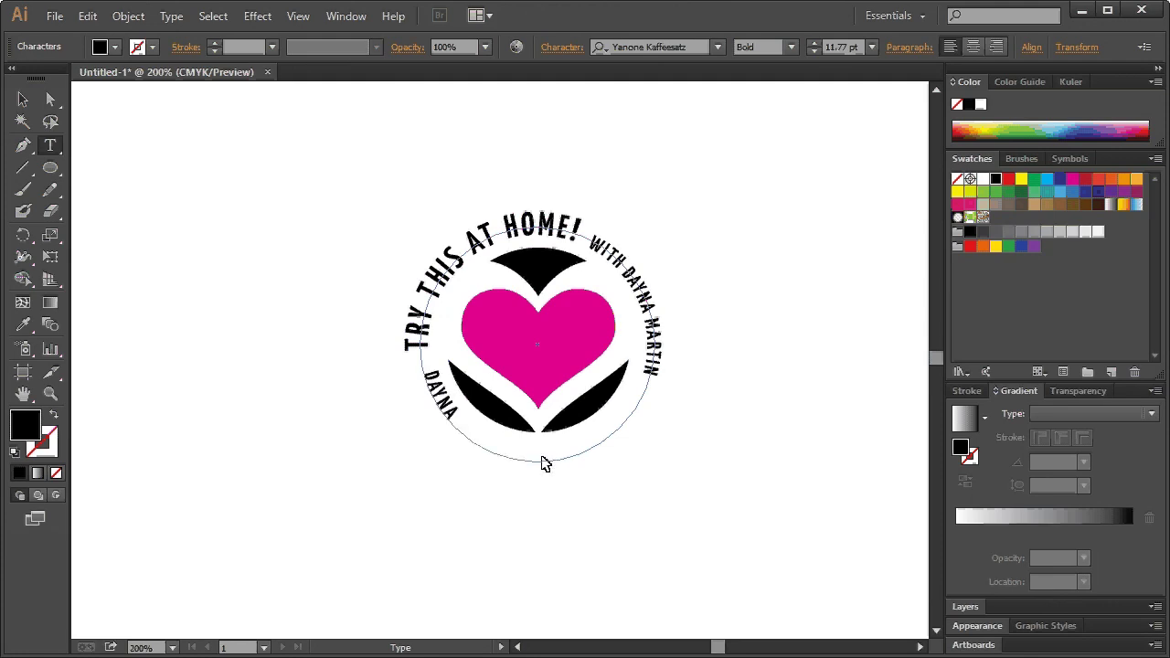
type("MARTIN.COM")
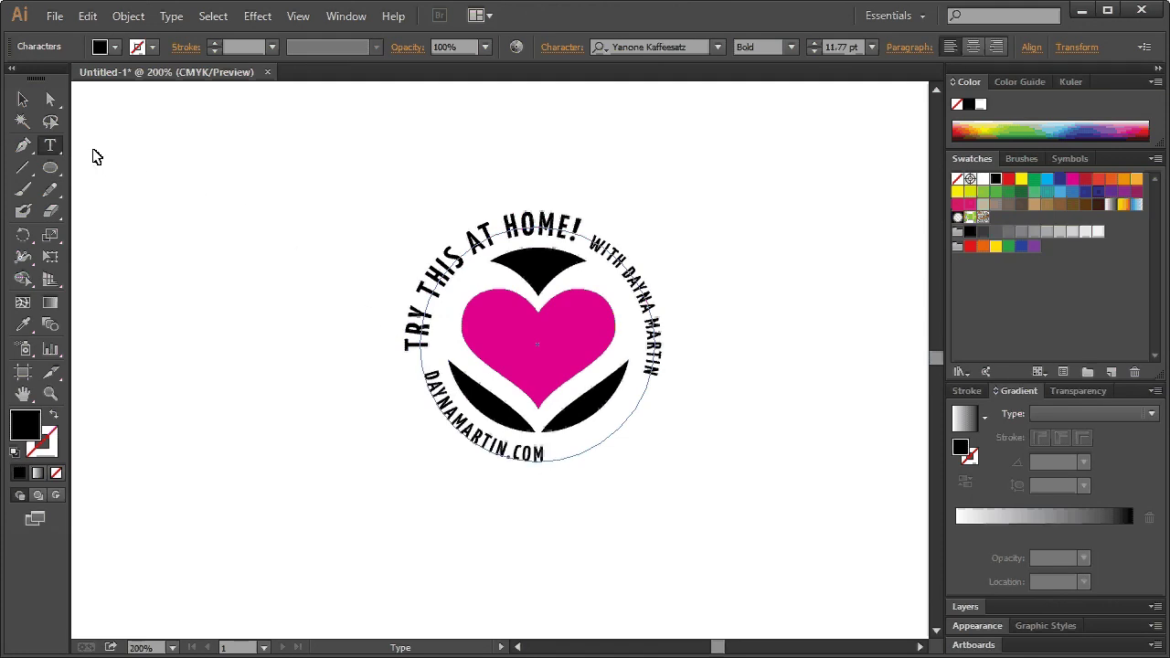
left_click(22, 99)
left_click(790, 48)
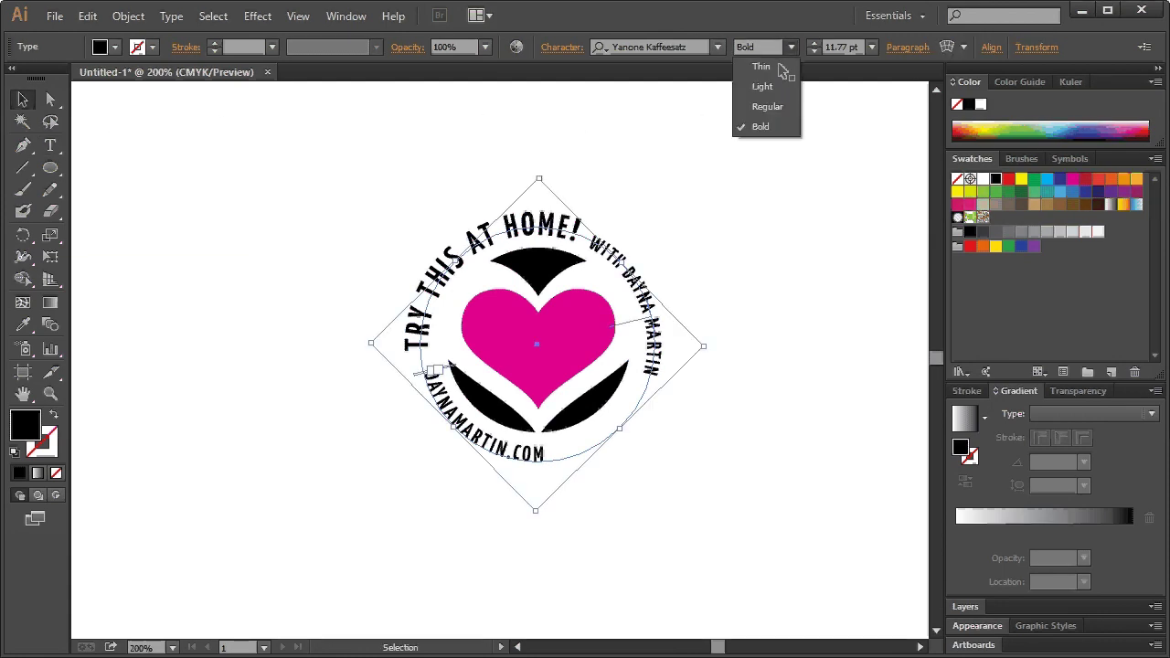
left_click(768, 69)
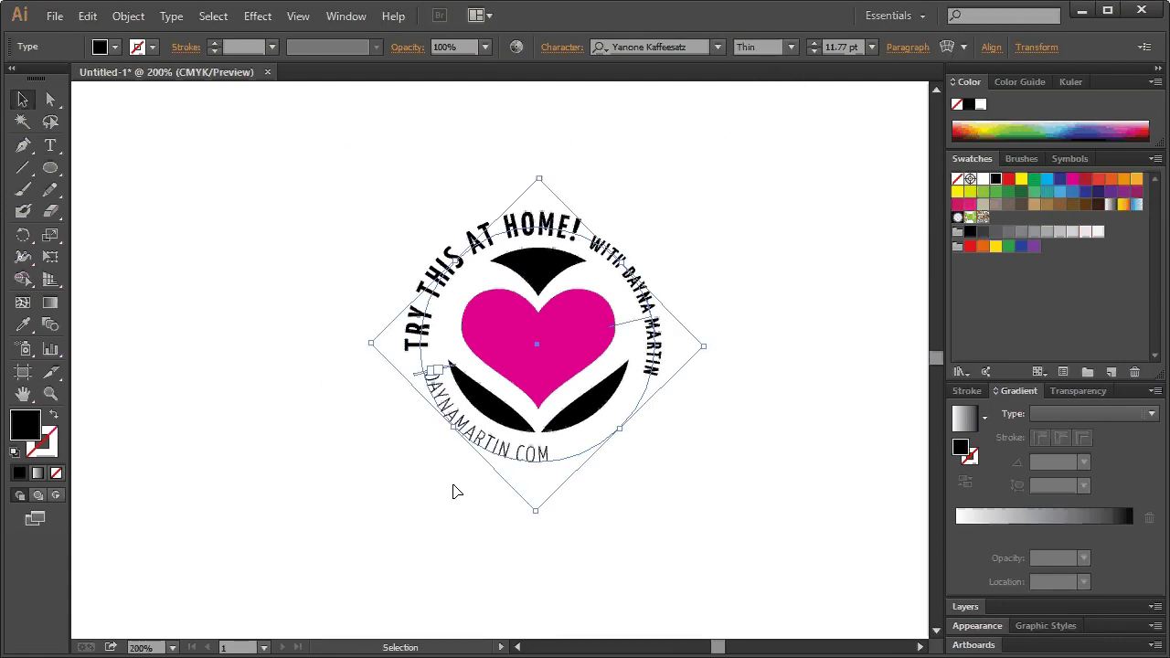
left_click(457, 490)
Step: Set the bottom website text to 11 pt and rotate it slightly around the circle
left_click(484, 446)
left_click(663, 341)
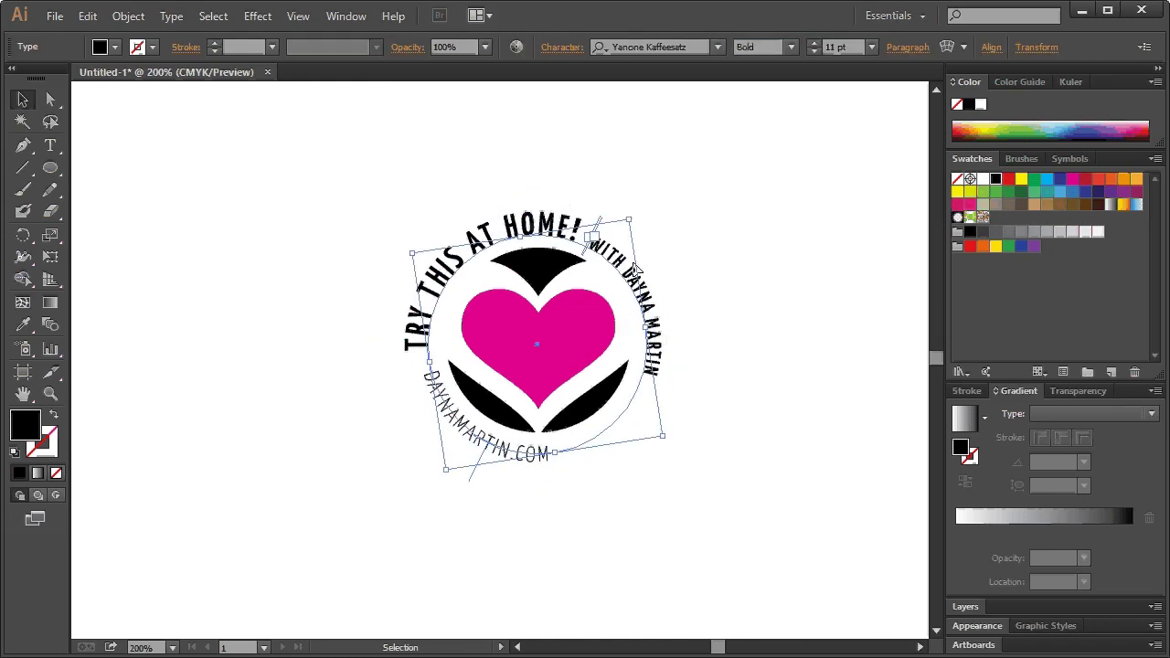
left_click(512, 457)
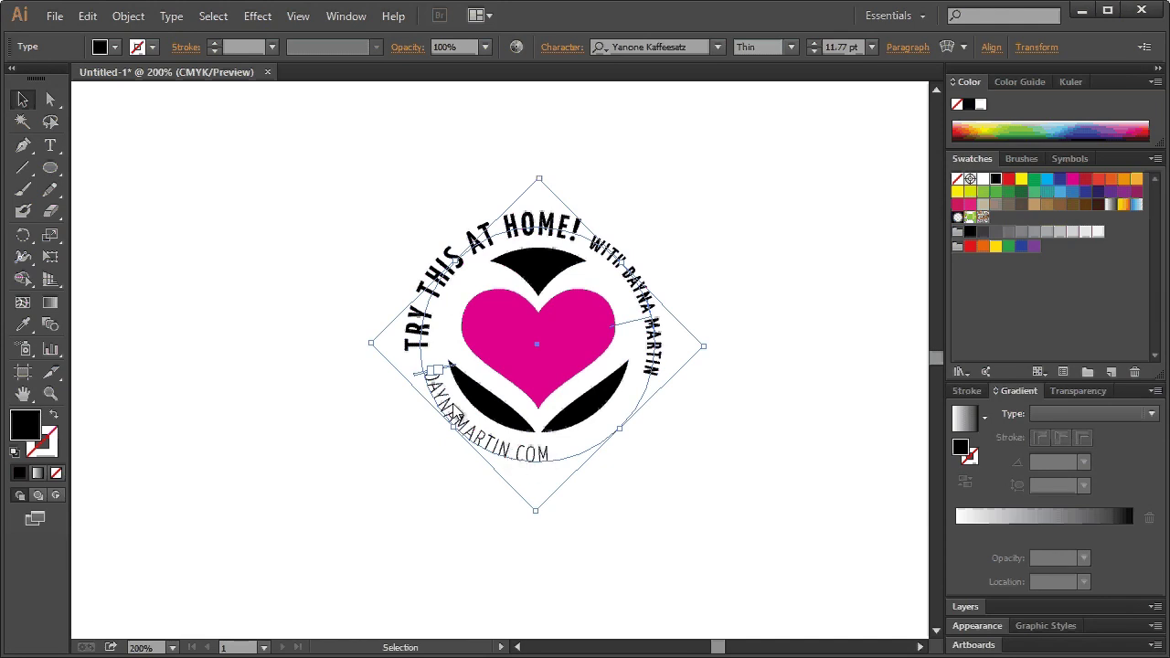
left_click(830, 47)
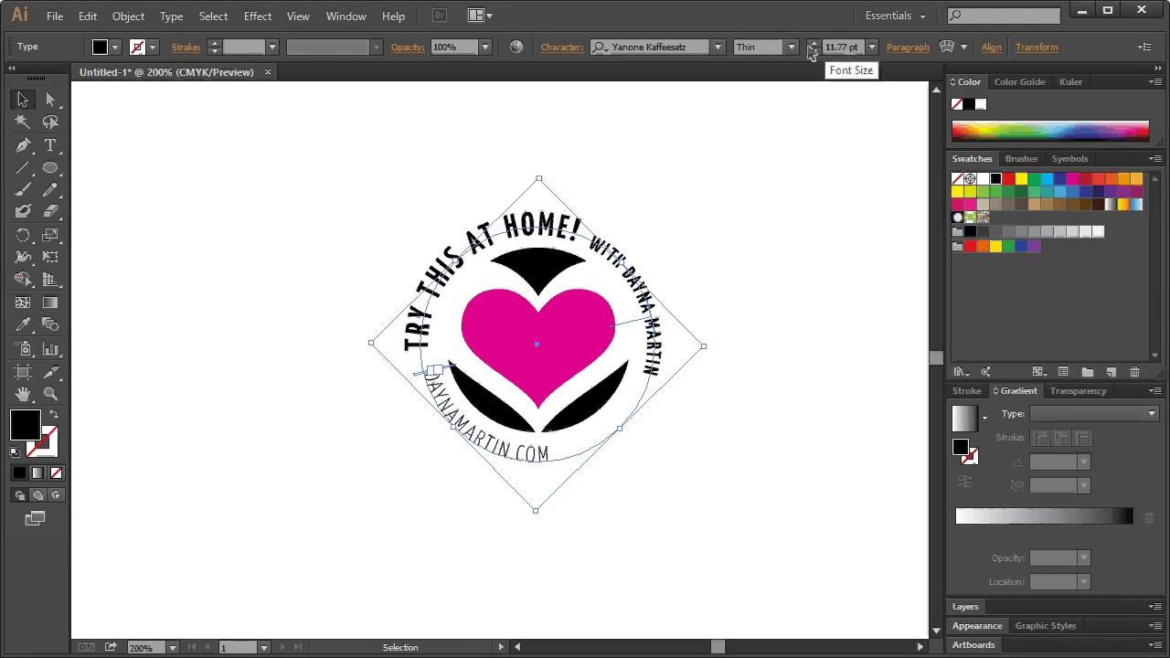
left_click(813, 52)
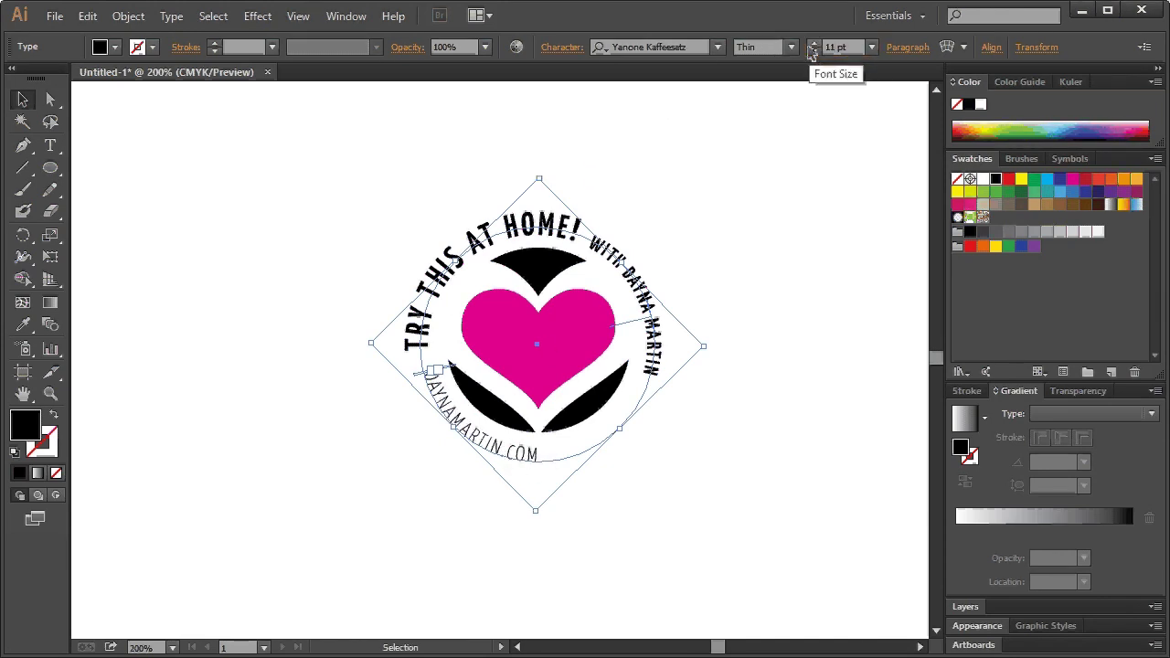
left_click(802, 256)
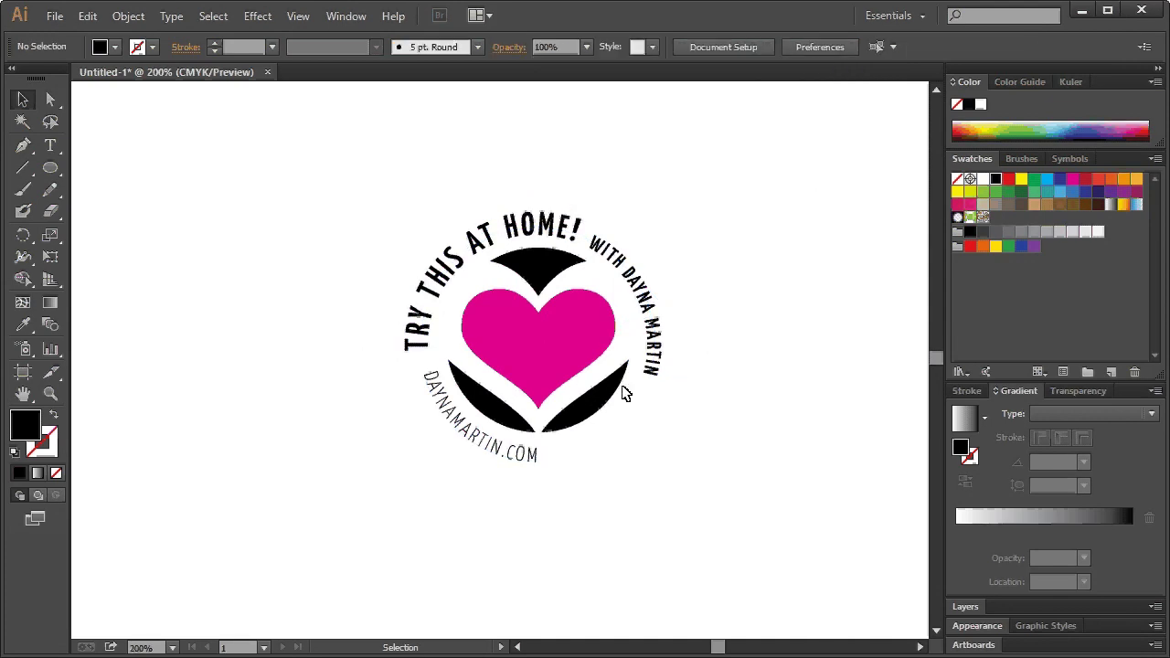
left_click(527, 457)
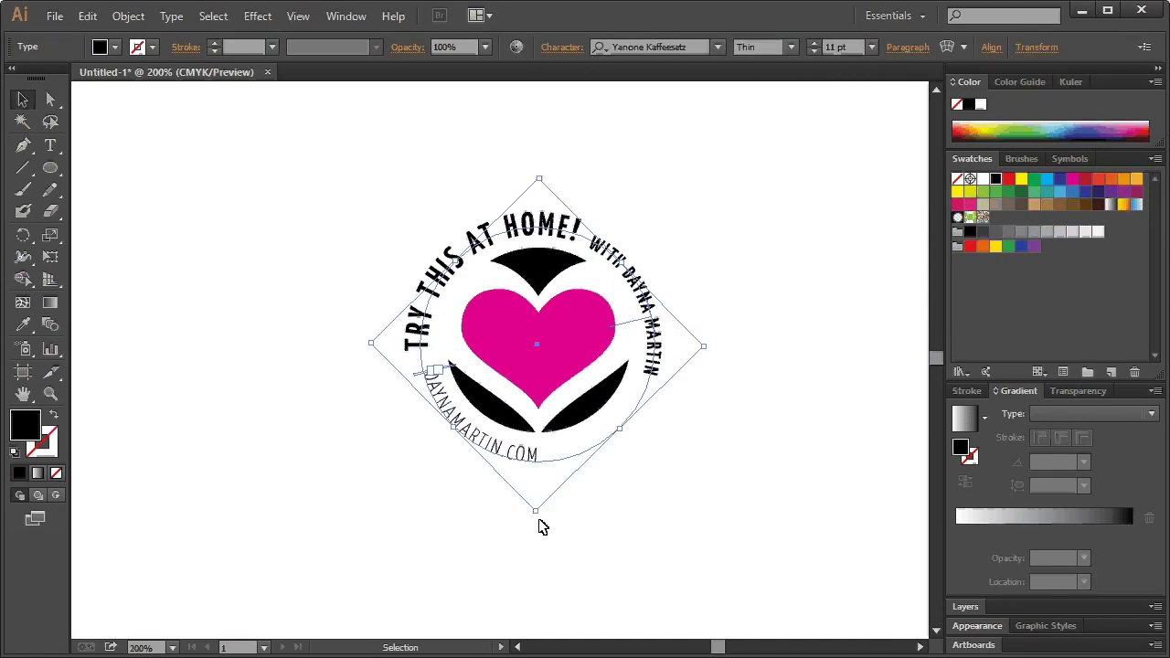
left_click_drag(556, 525, 576, 532)
left_click(745, 290)
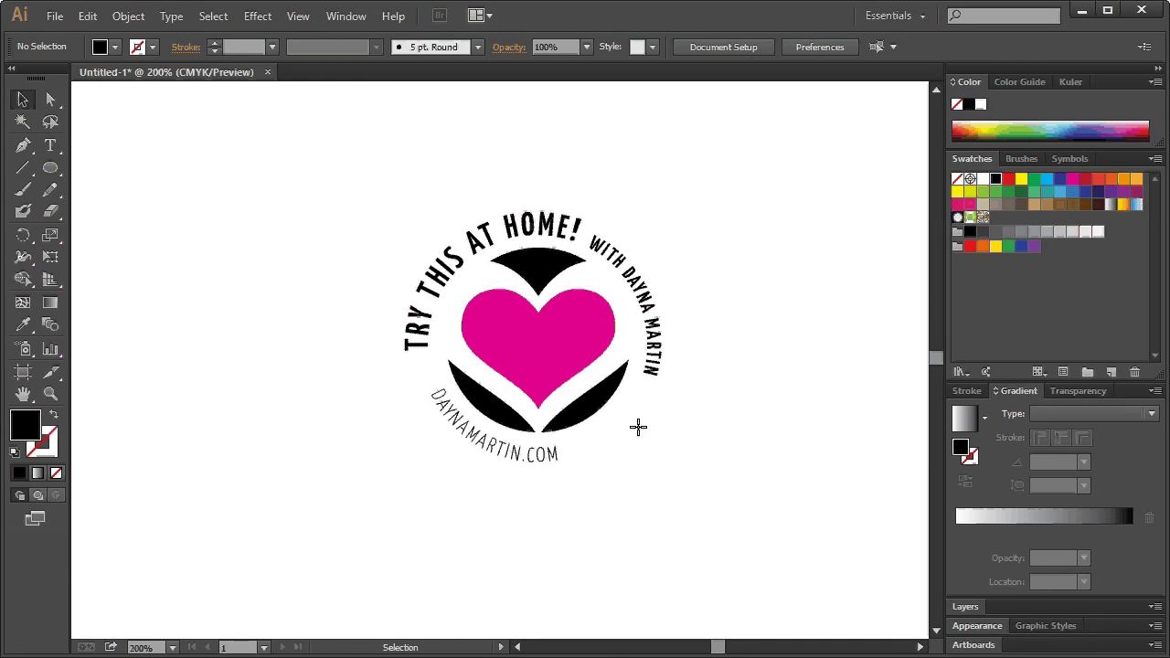
Step: Draw a circle around the whole logo with no fill and a 2 pt black stroke
left_click(50, 168)
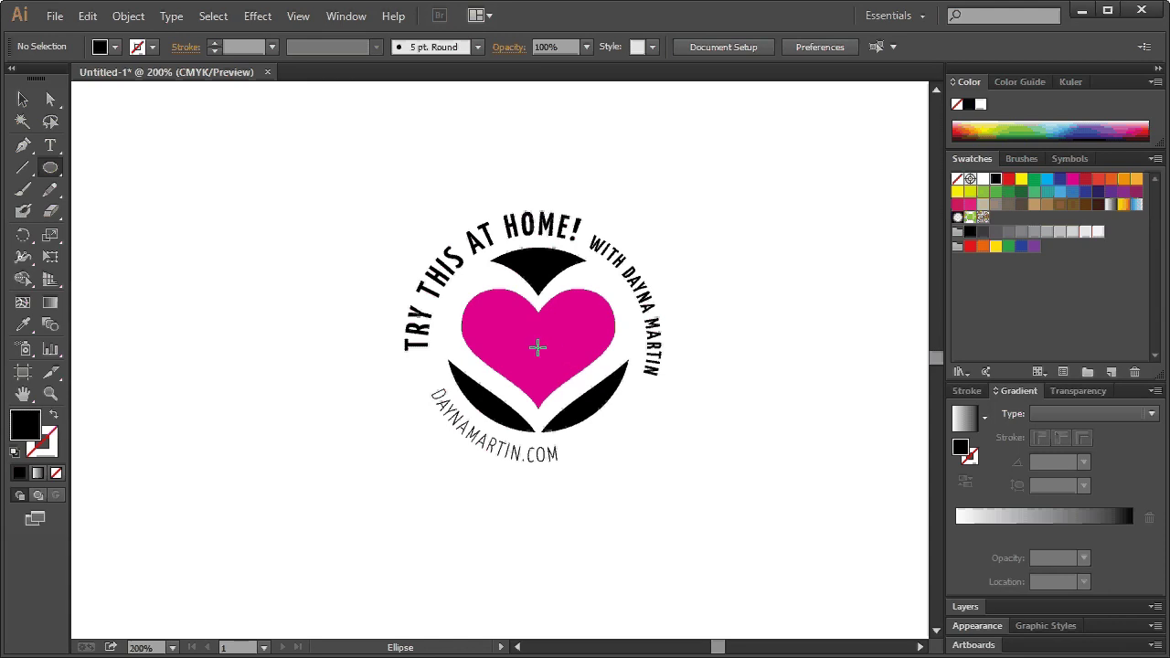
left_click_drag(538, 347, 673, 436)
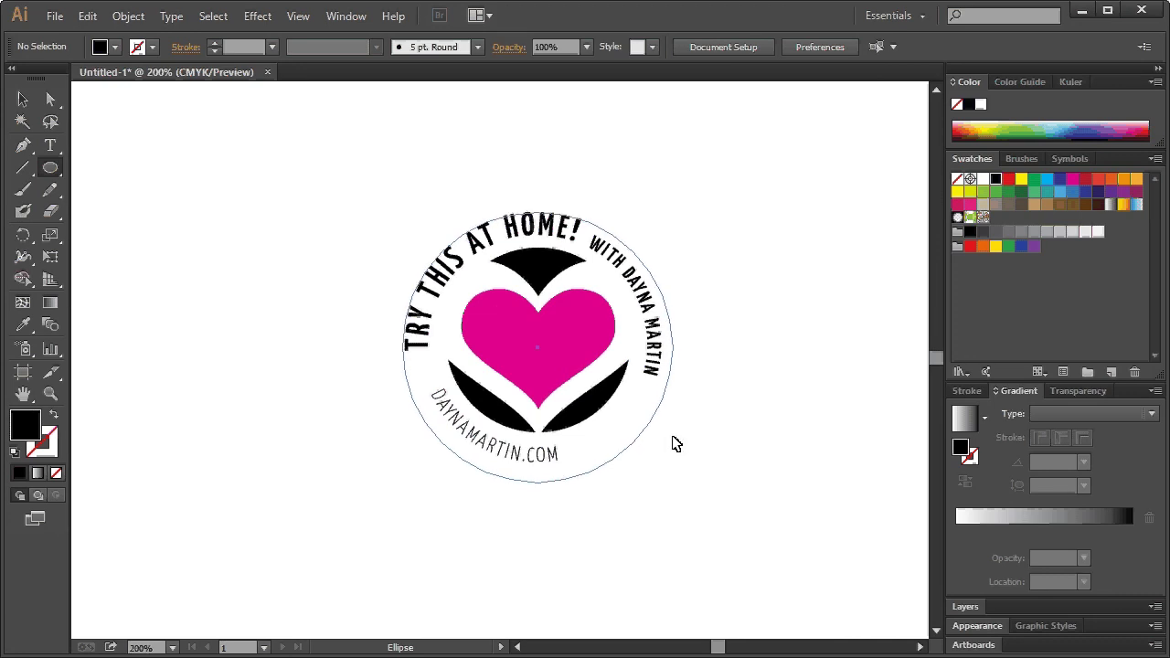
left_click(23, 99)
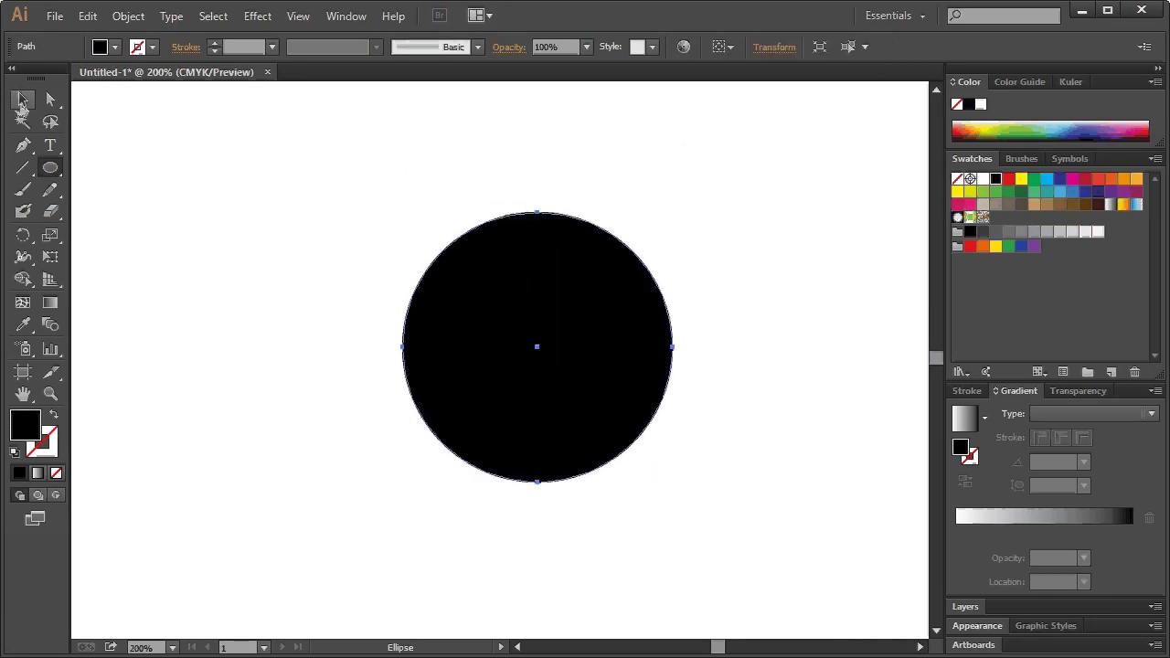
left_click(958, 180)
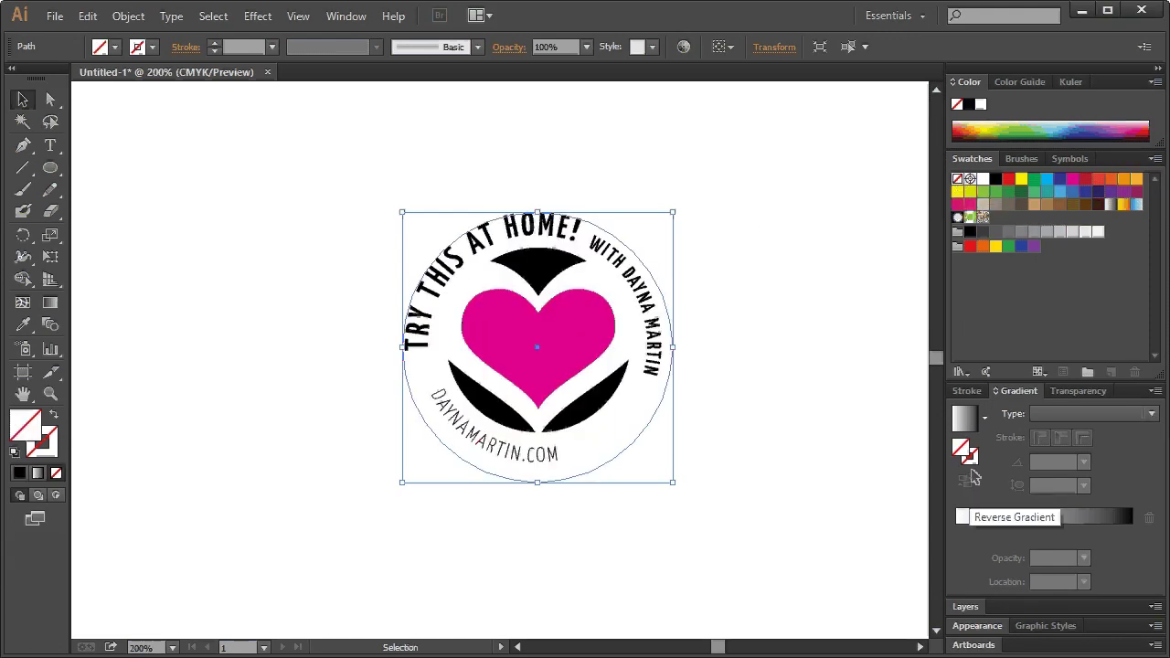
left_click(996, 183)
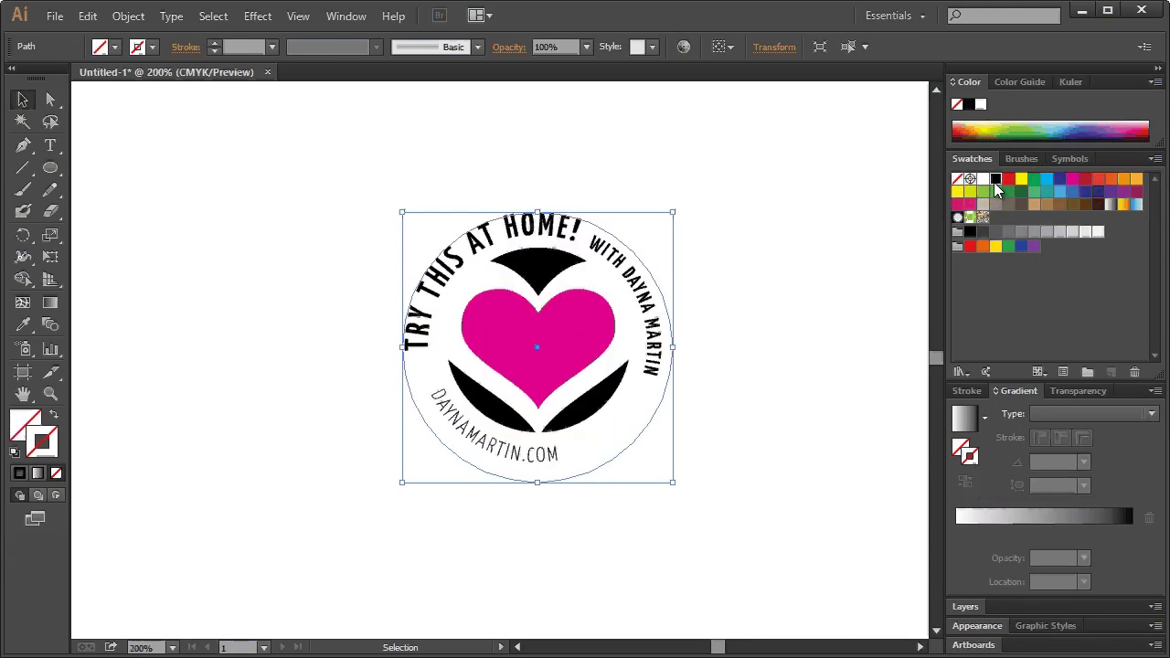
left_click(216, 53)
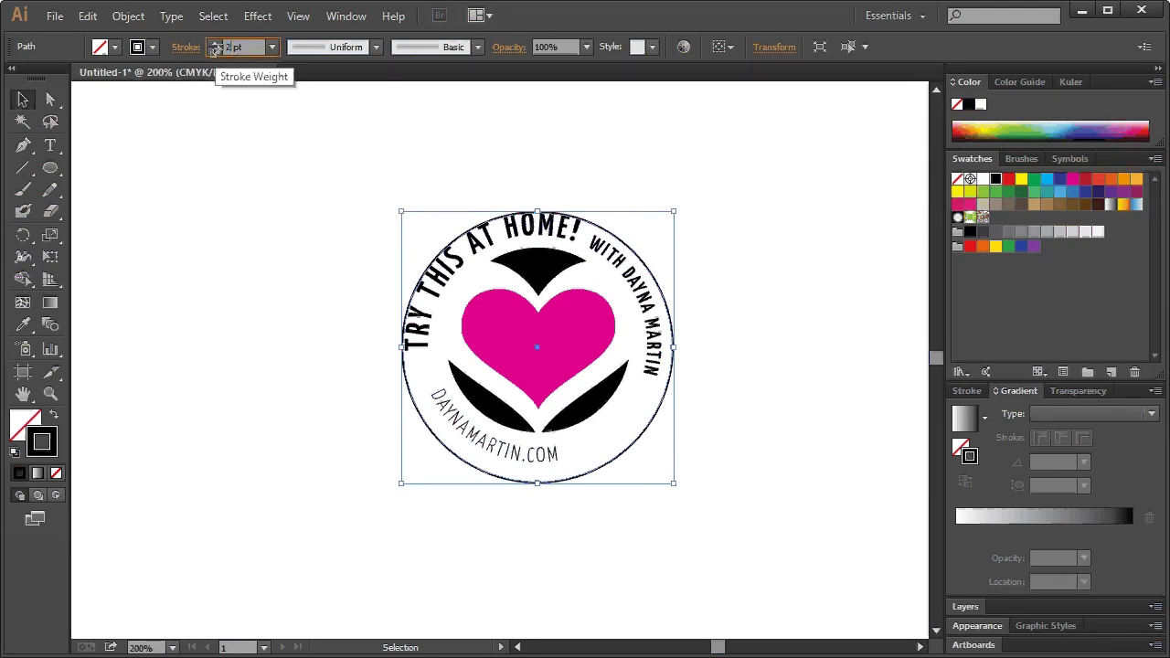
Step: Convert the outer circle's stroke into a filled shape with Outline Stroke
left_click(399, 492)
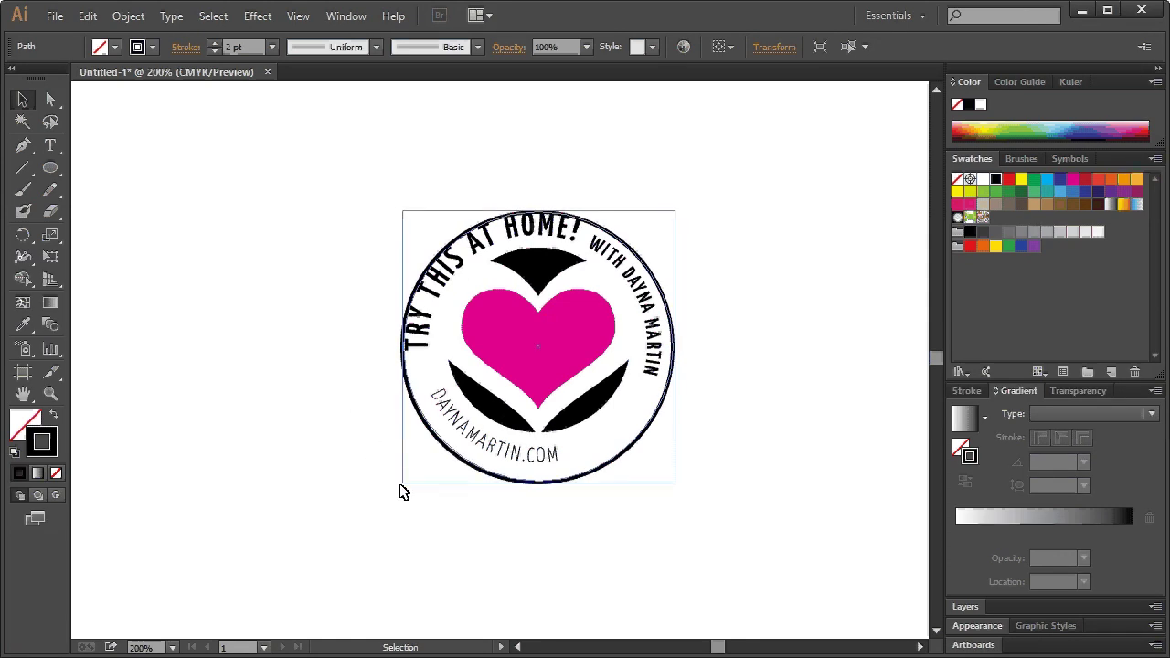
left_click(402, 487, "shift")
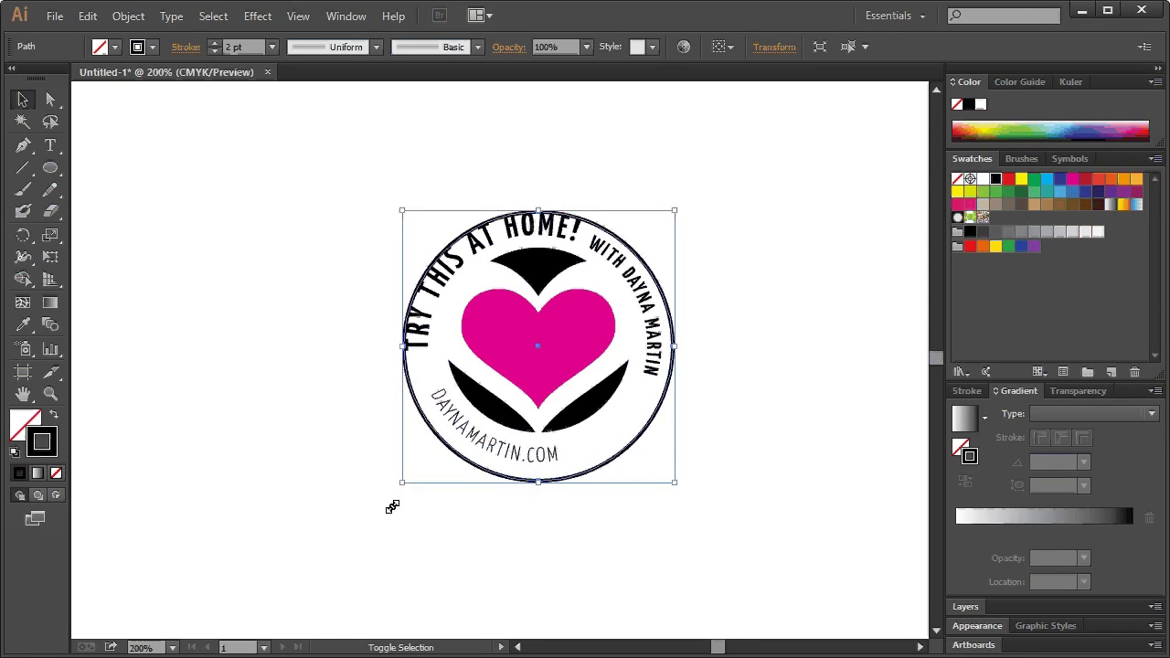
left_click(407, 490)
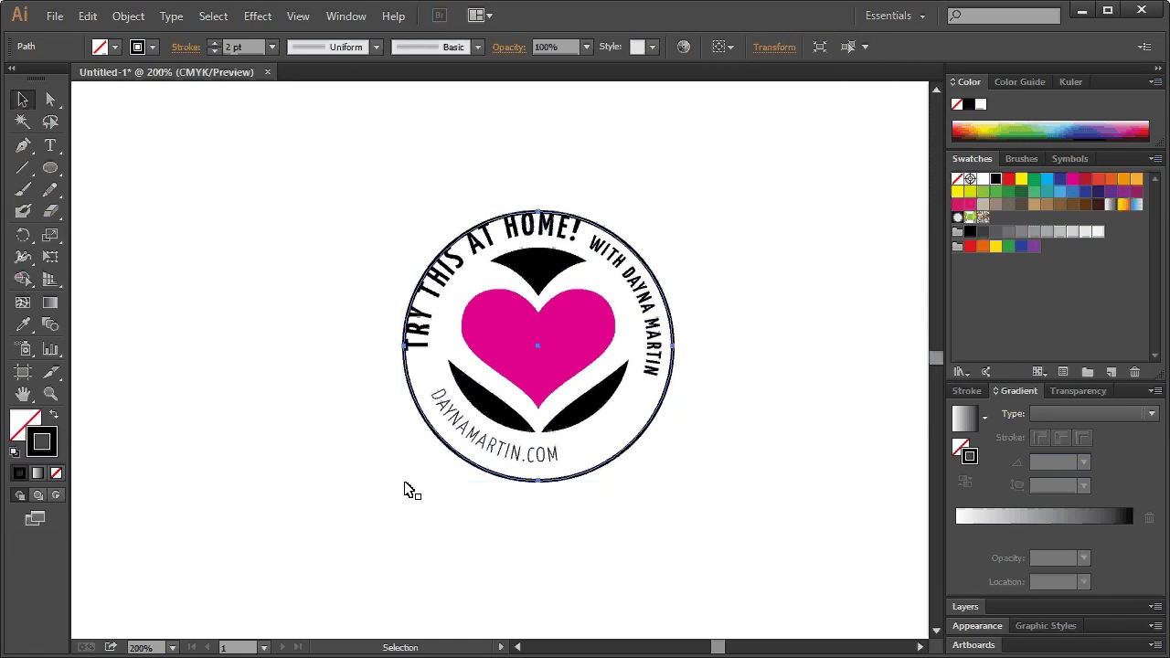
left_click(397, 535)
left_click(608, 237)
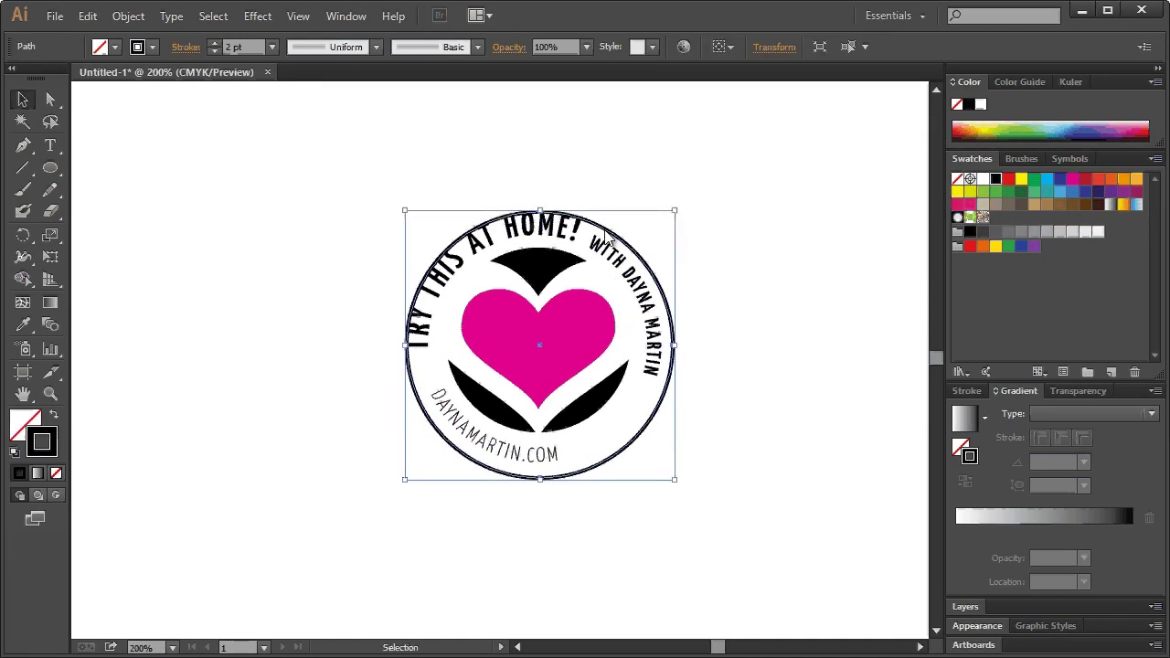
left_click(128, 16)
mouse_move(147, 384)
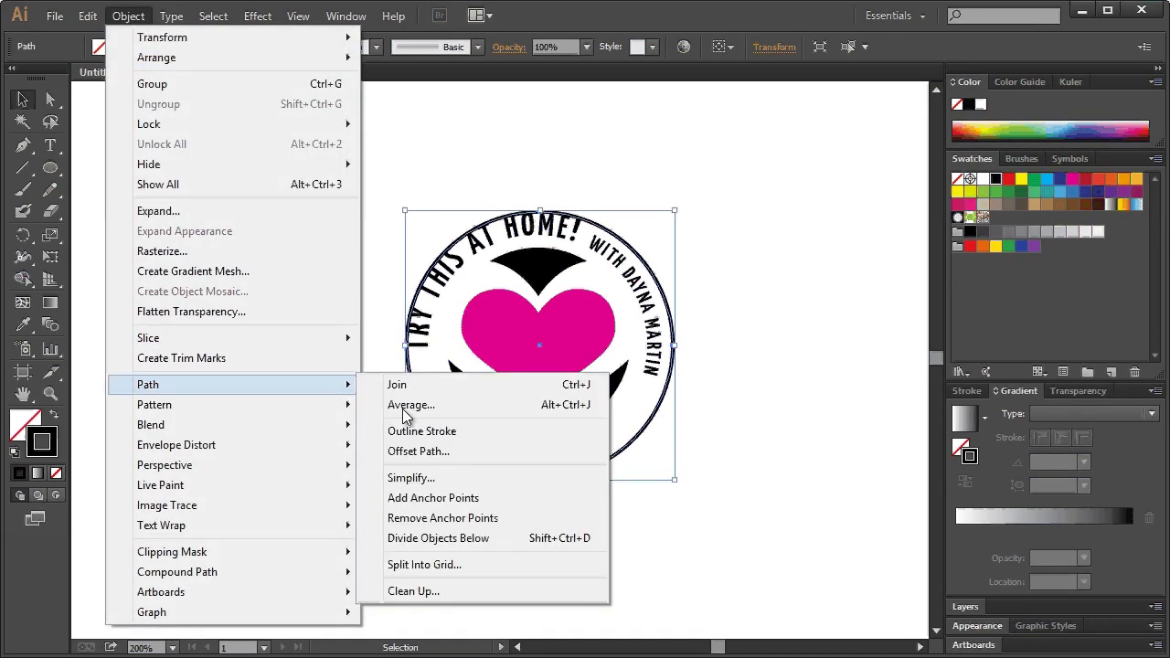
key("Return")
Step: Set the outer ring's opacity to 20% in the Transparency panel
left_click(298, 251)
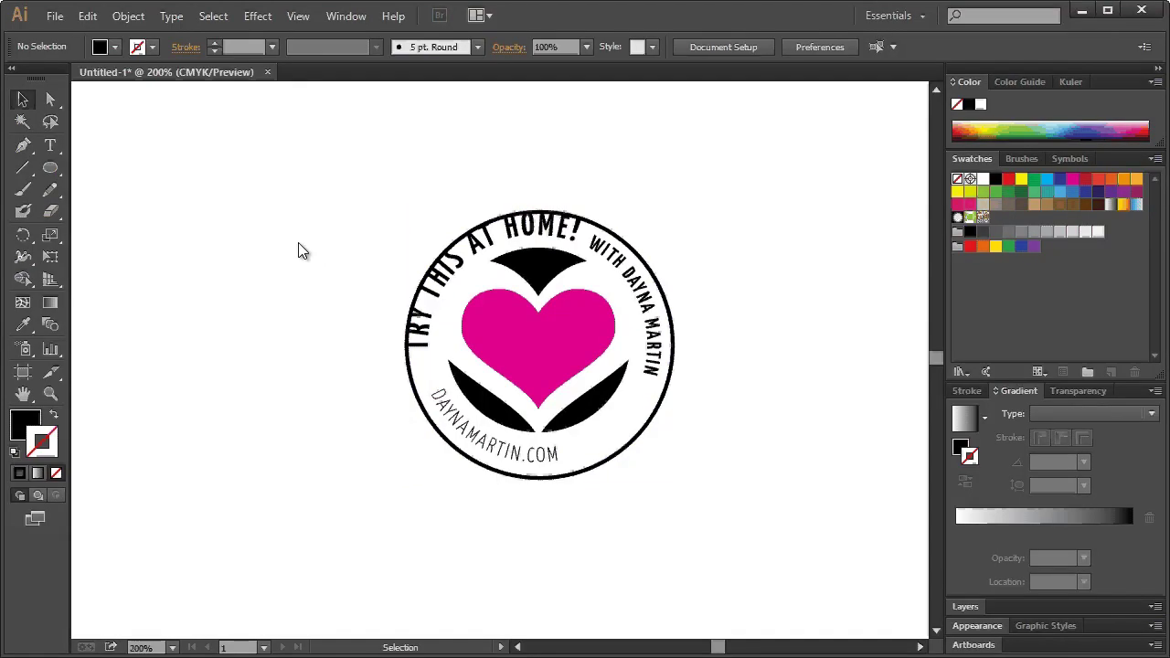
left_click(23, 145)
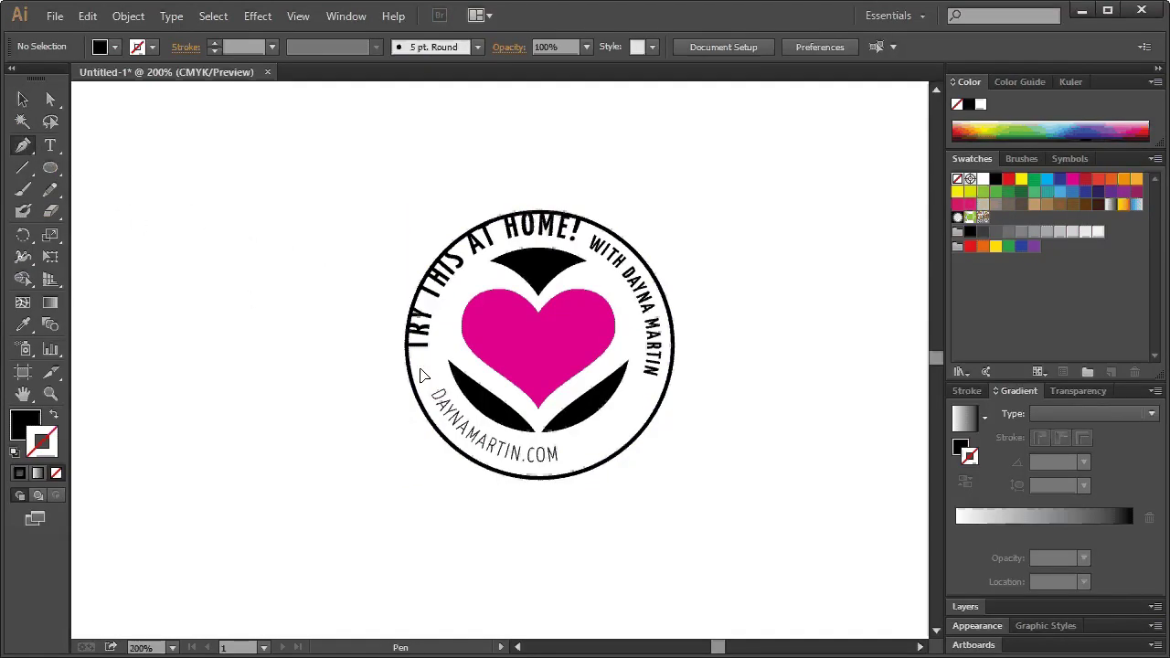
left_click(23, 99)
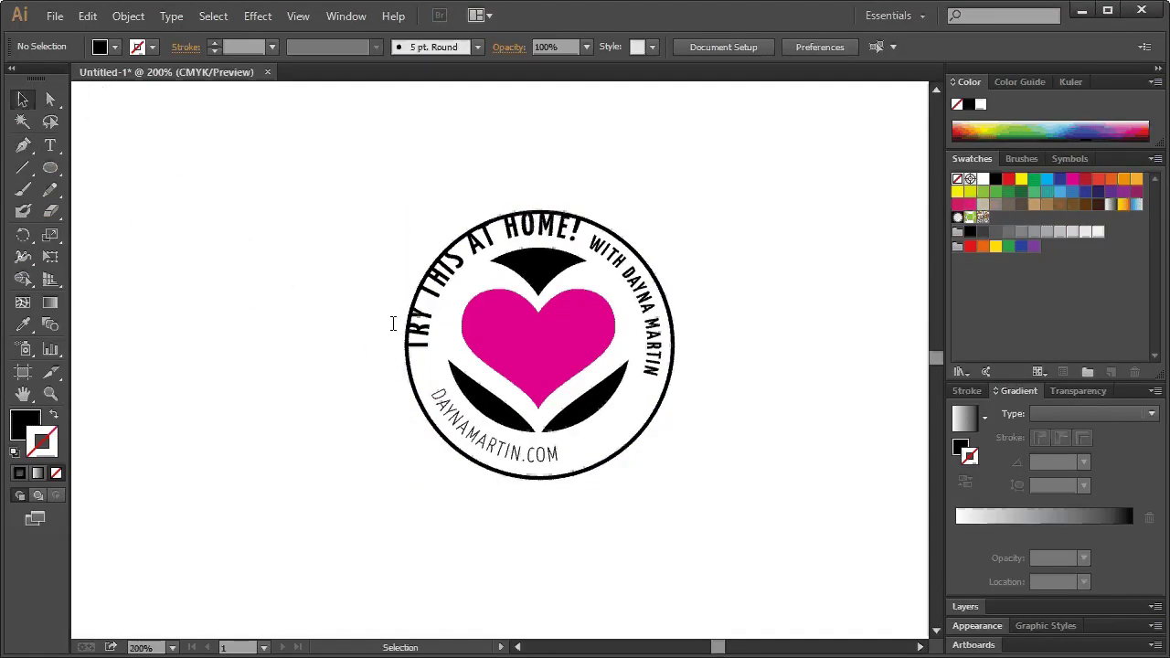
left_click(412, 375)
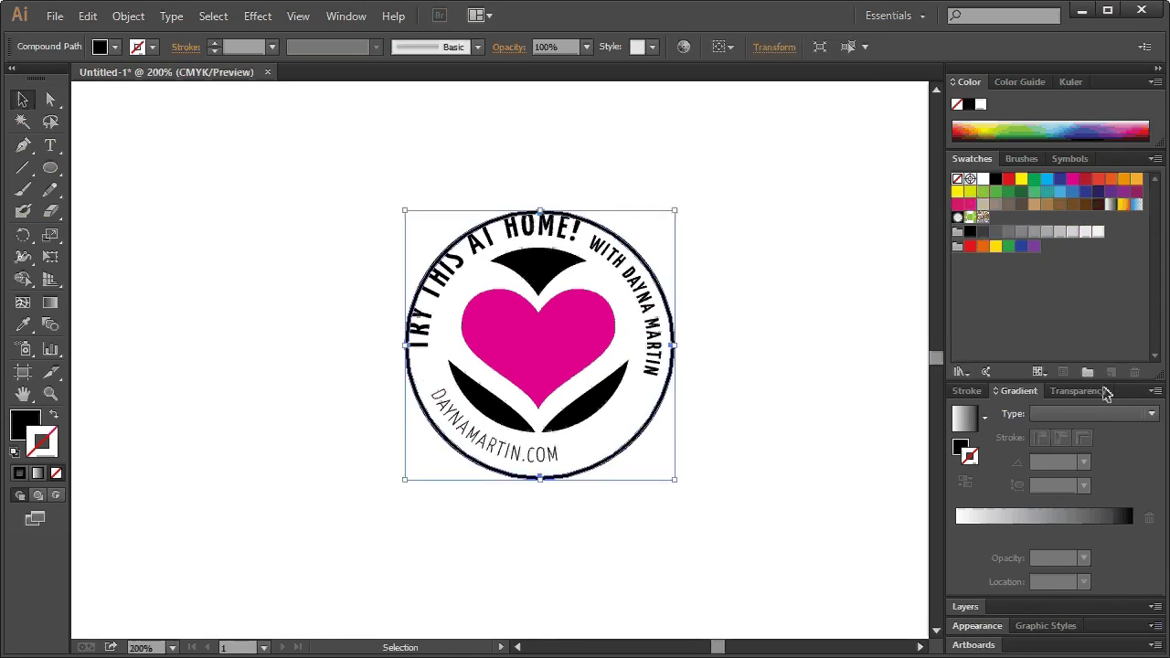
left_click(1079, 392)
left_click(1142, 517)
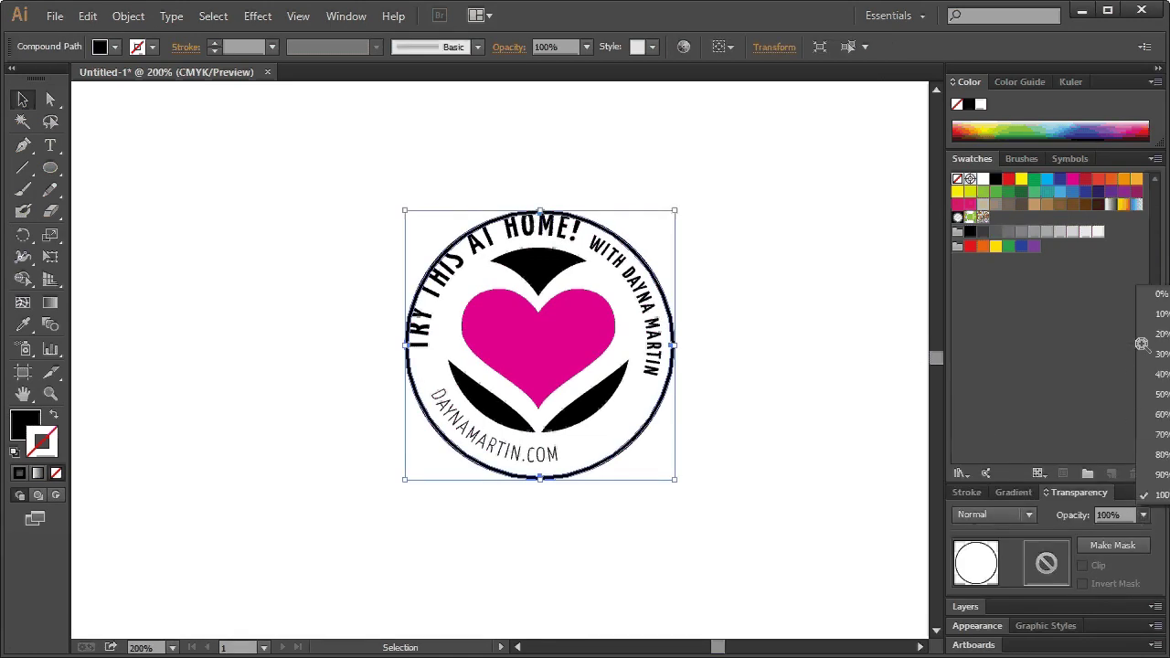
left_click(1144, 338)
left_click(162, 253)
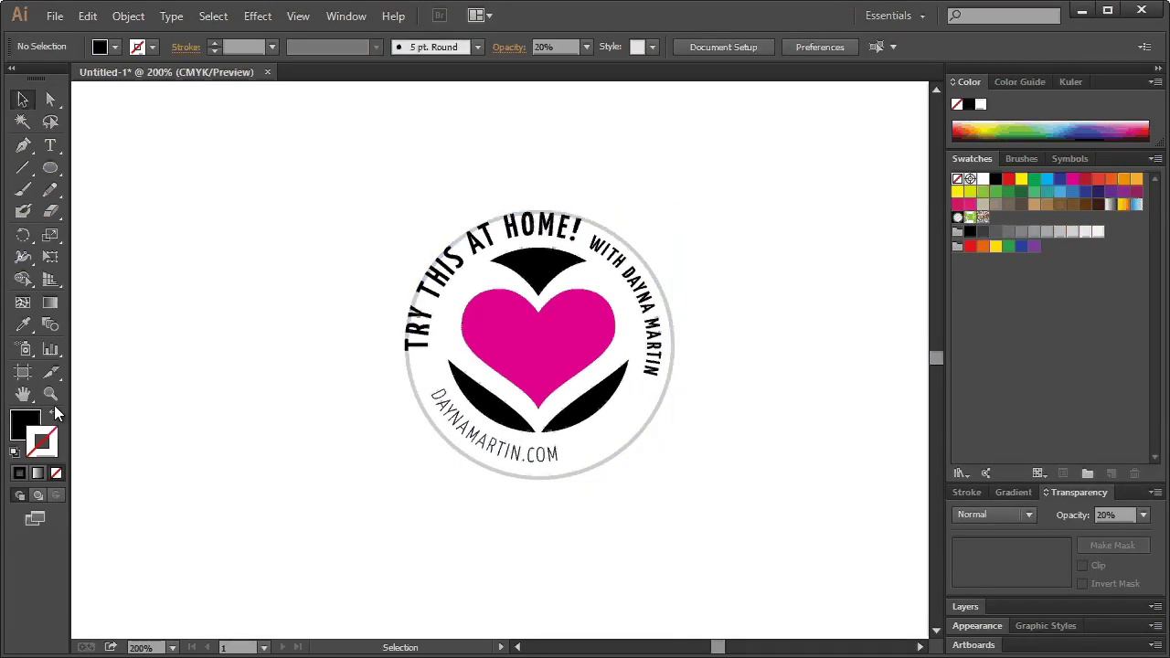
Step: Zoom in on the logo and scale the ring down slightly to hug the text
key("z")
left_click_drag(295, 193, 732, 423)
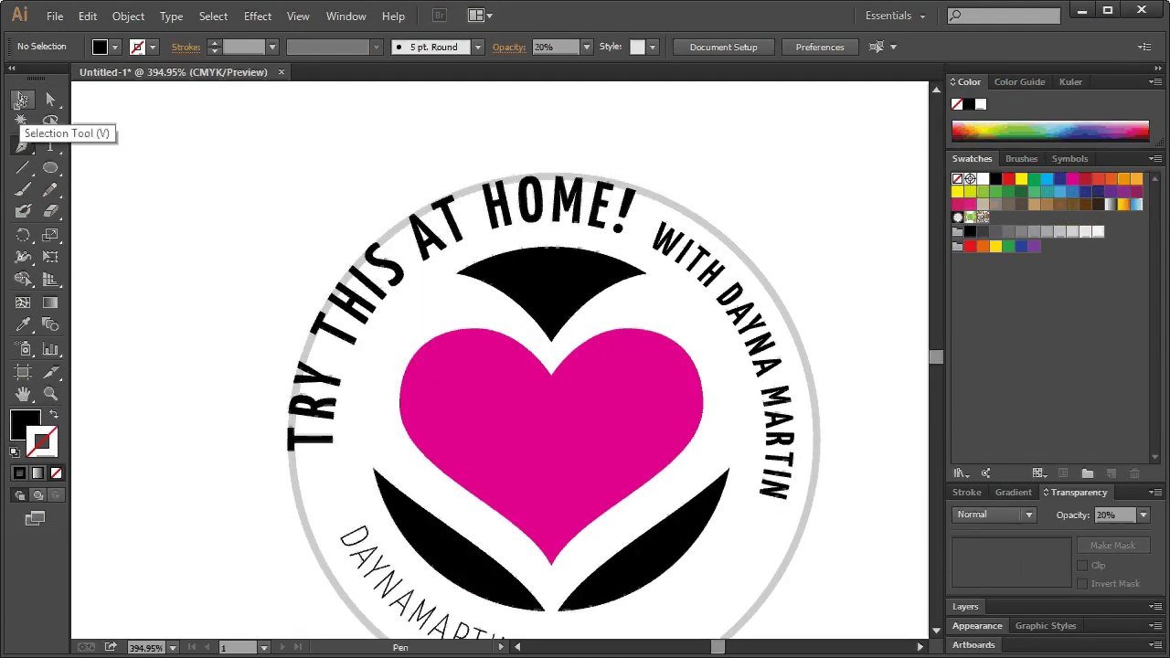
left_click(22, 99)
left_click(667, 210)
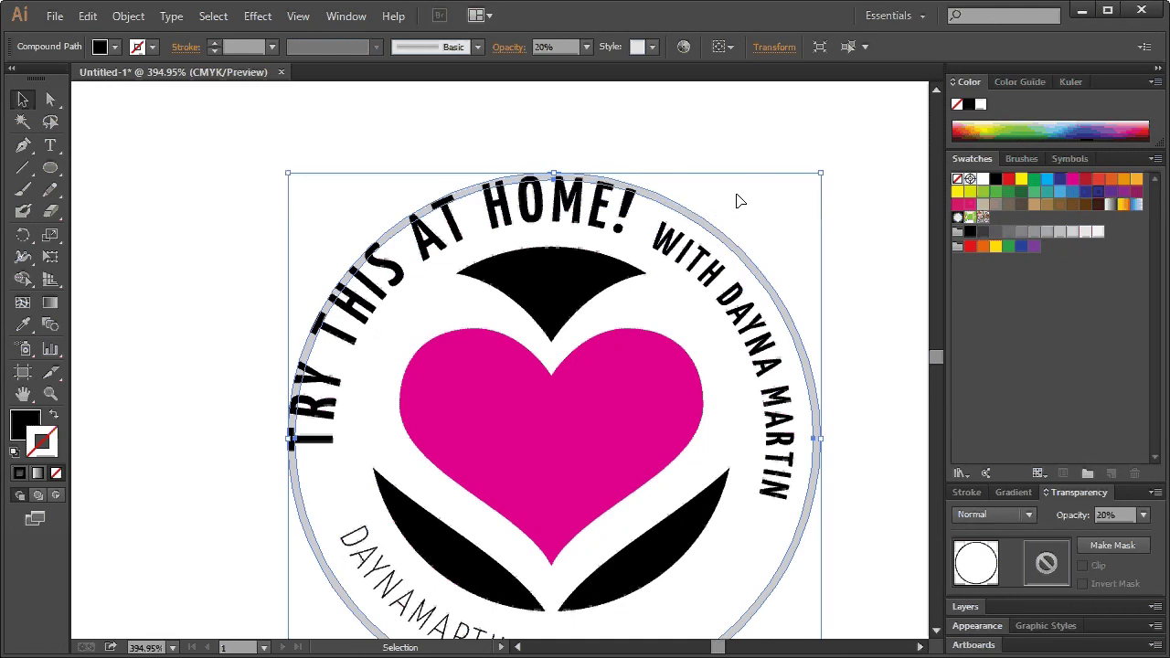
left_click_drag(821, 178, 818, 179)
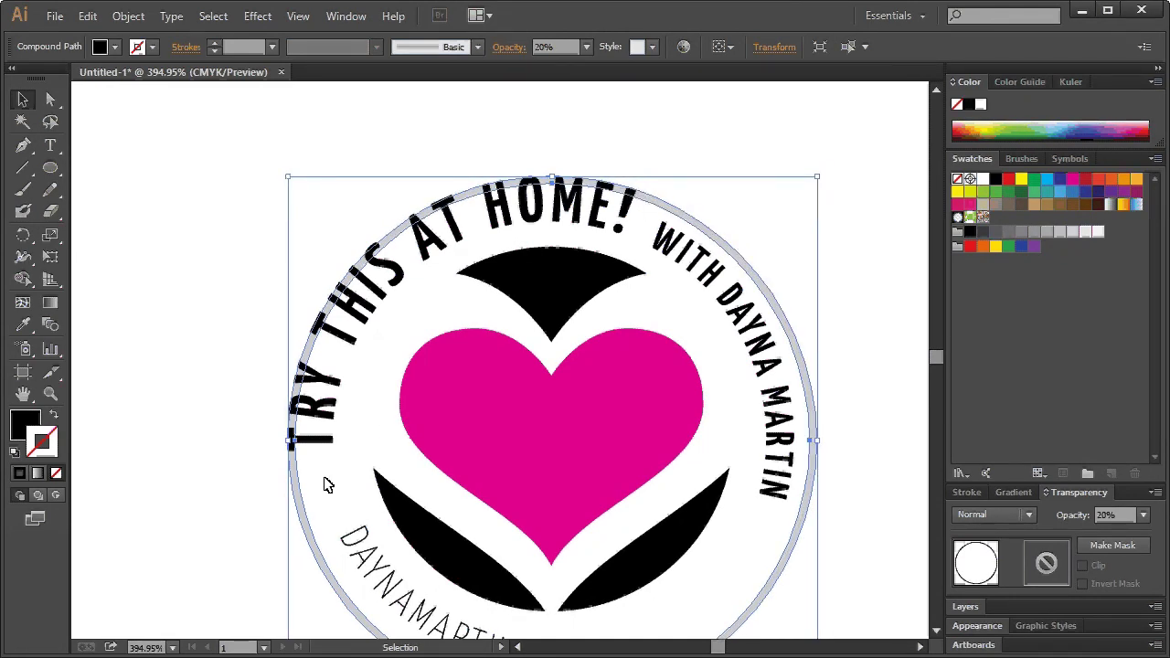
left_click(878, 498)
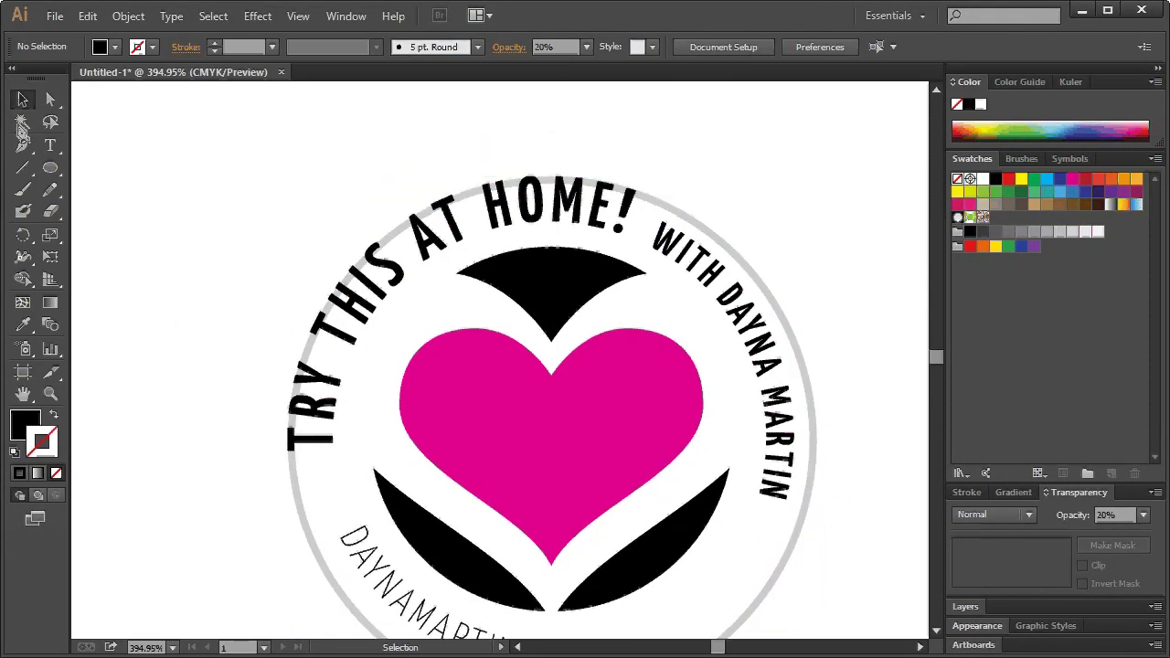
Step: Draw a closed black cap-shaped path with curved points over the top of the outer ring
left_click(23, 144)
left_click(279, 472)
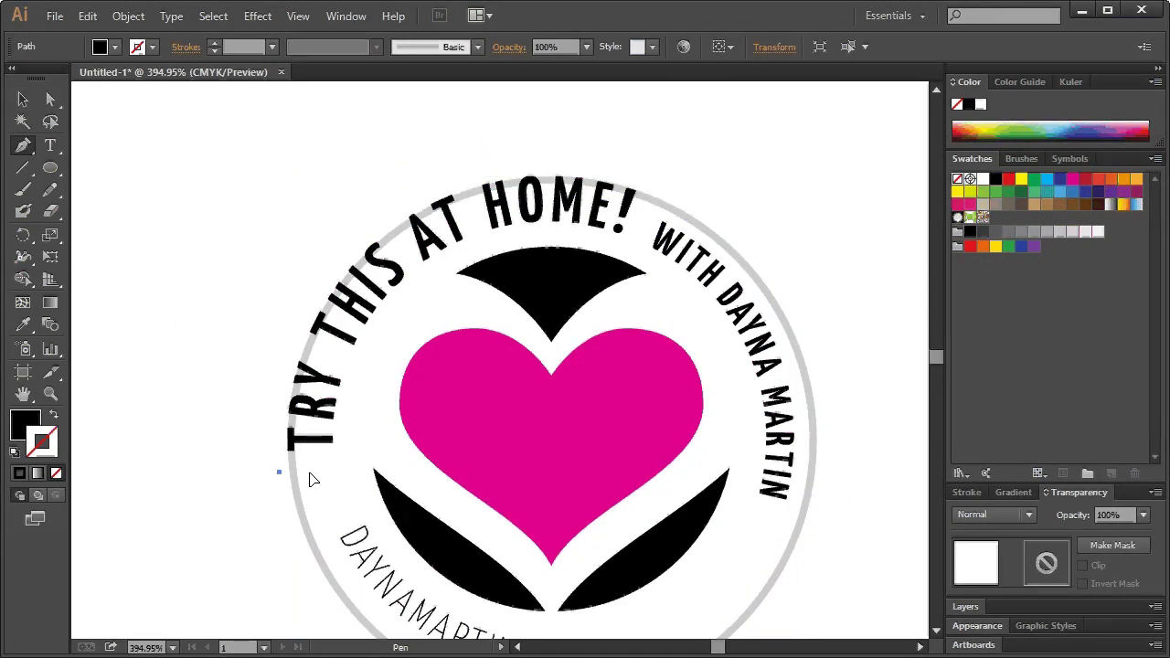
left_click(309, 470)
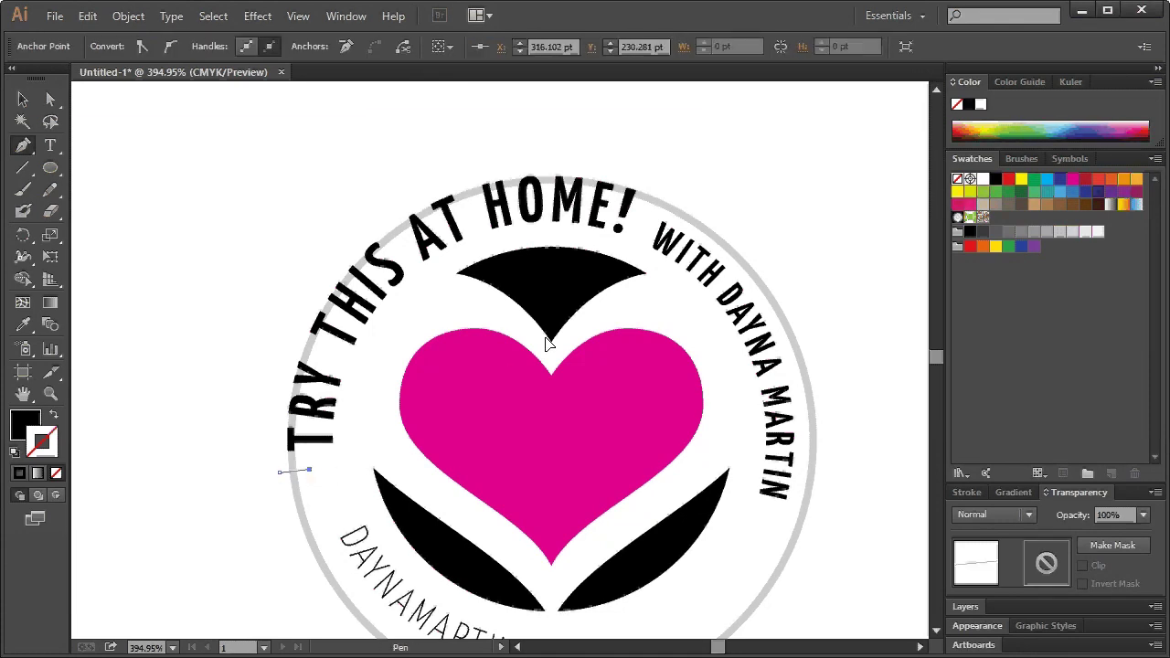
left_click(656, 190)
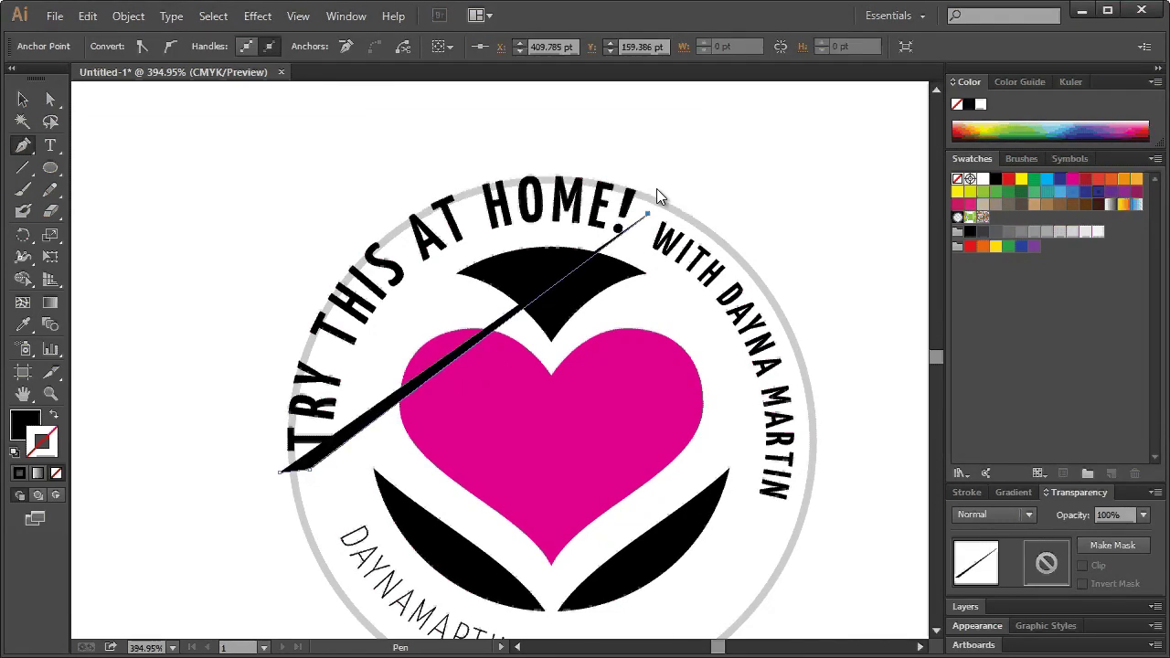
left_click_drag(465, 157, 361, 171)
left_click_drag(243, 388, 248, 444)
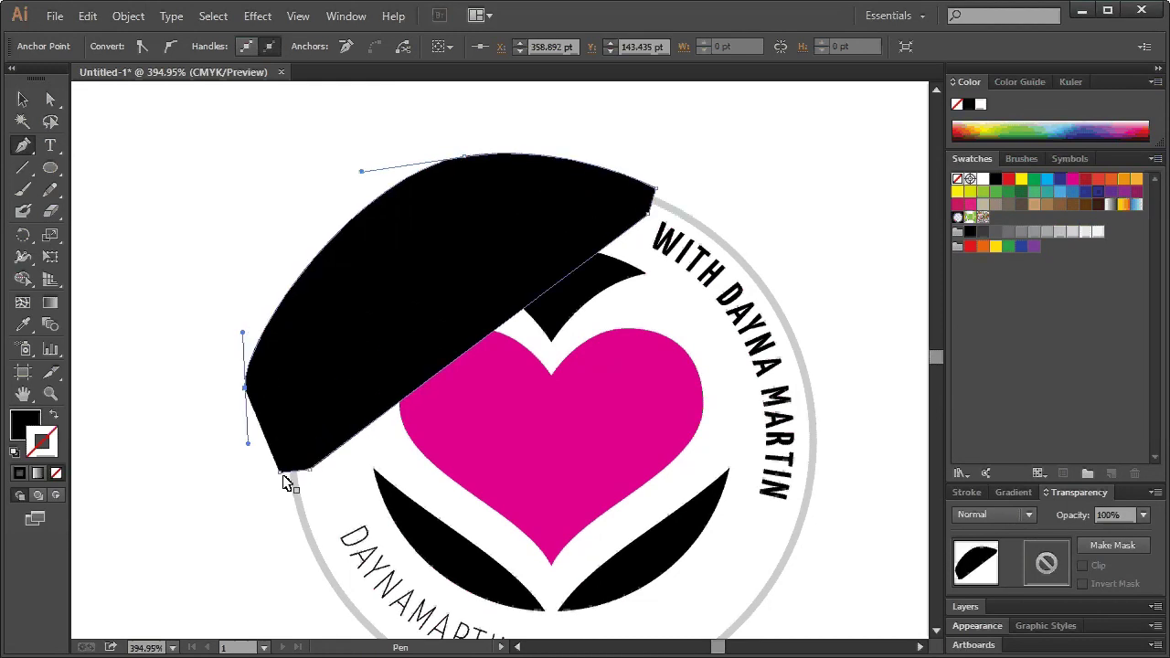
left_click(279, 476)
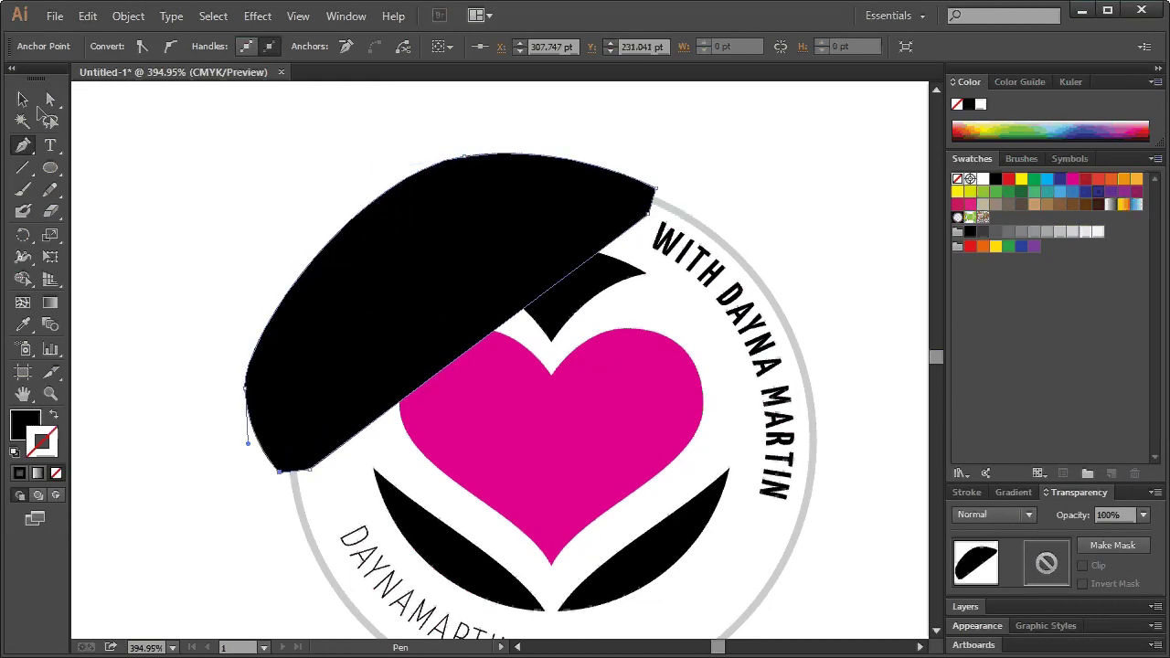
left_click(157, 176, "ctrl")
Step: Move the black shape and outer ring left off the logo, leaving only the black shape selected
key("ctrl+1")
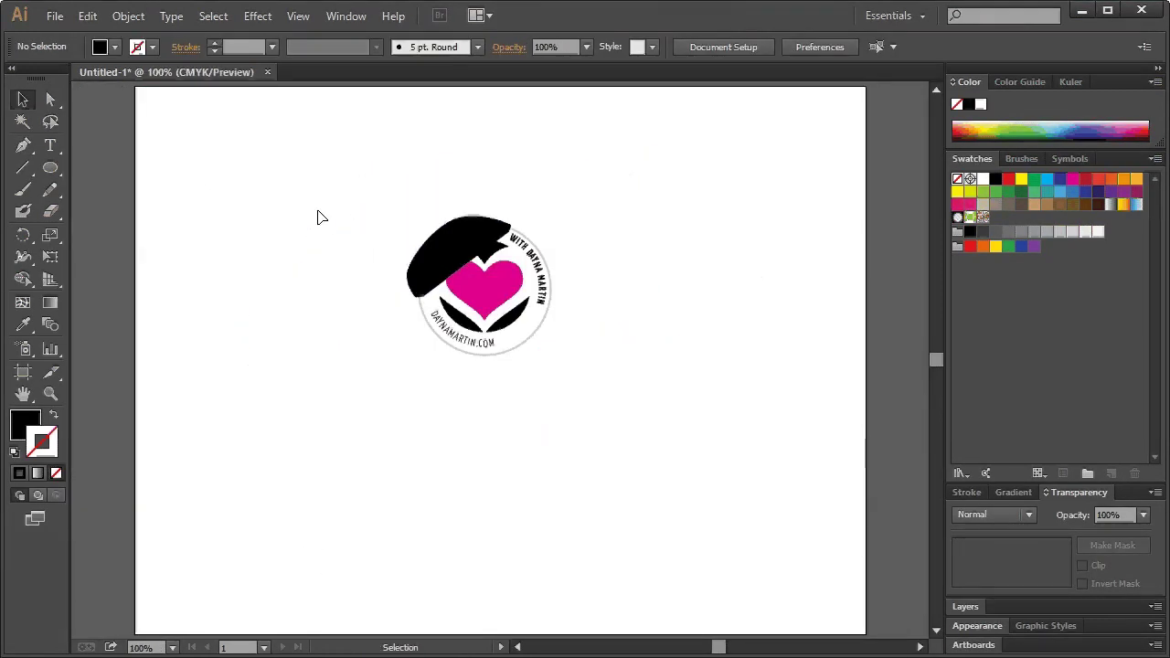
left_click(488, 250)
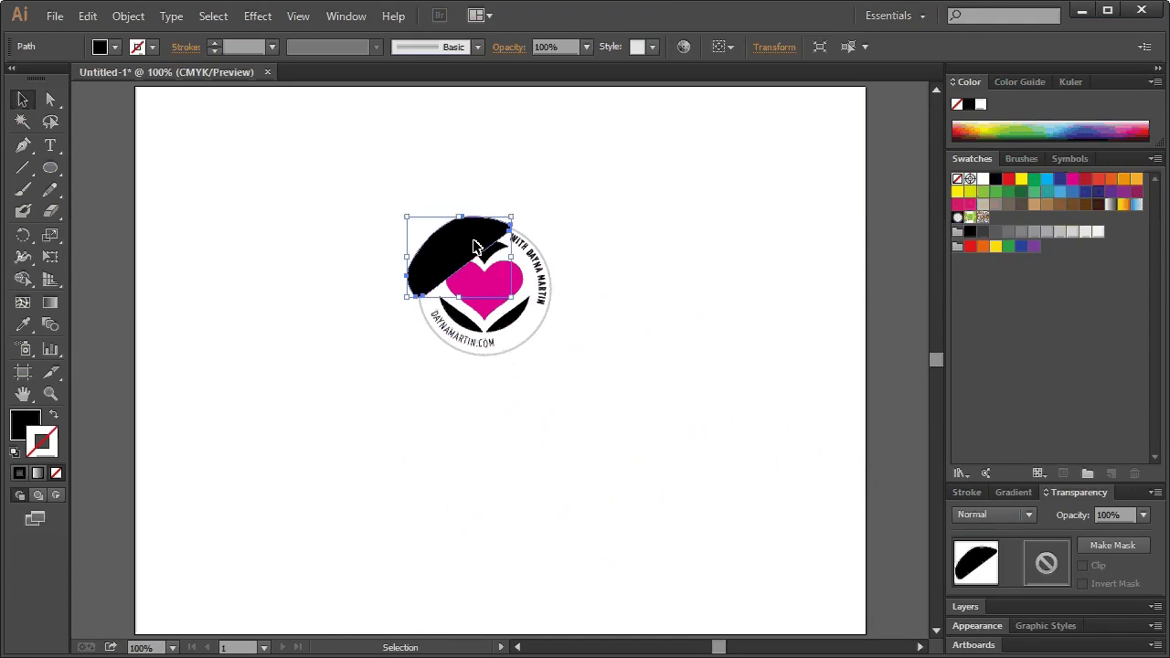
left_click(540, 340, "shift")
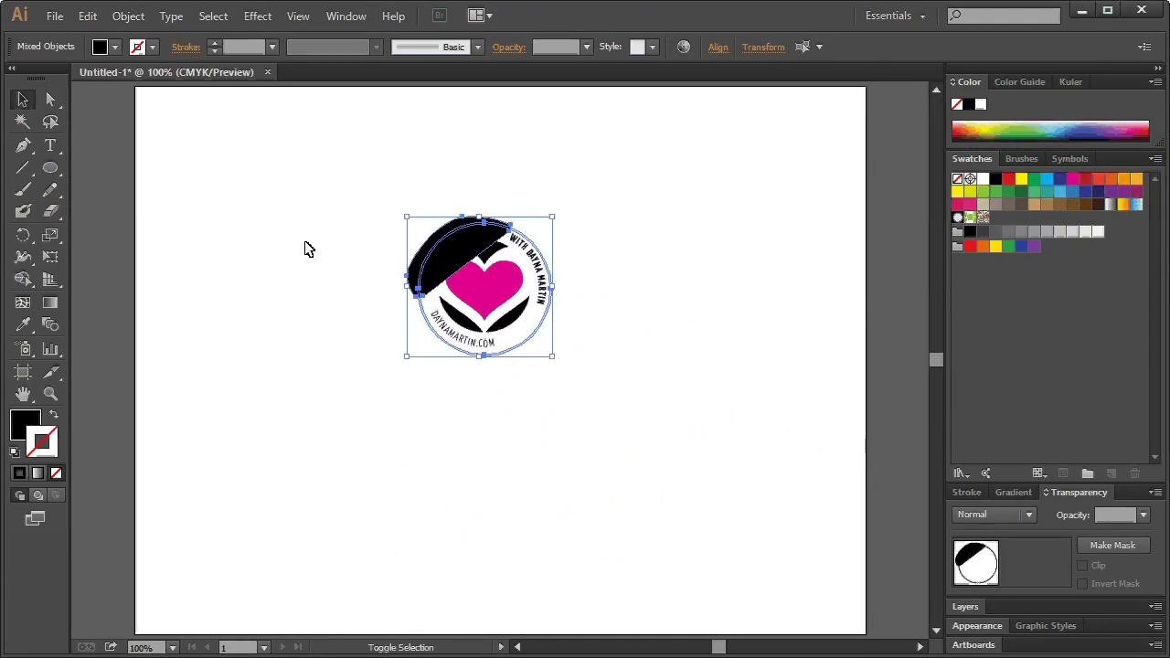
left_click_drag(439, 251, 265, 251)
left_click(287, 188)
left_click(291, 256)
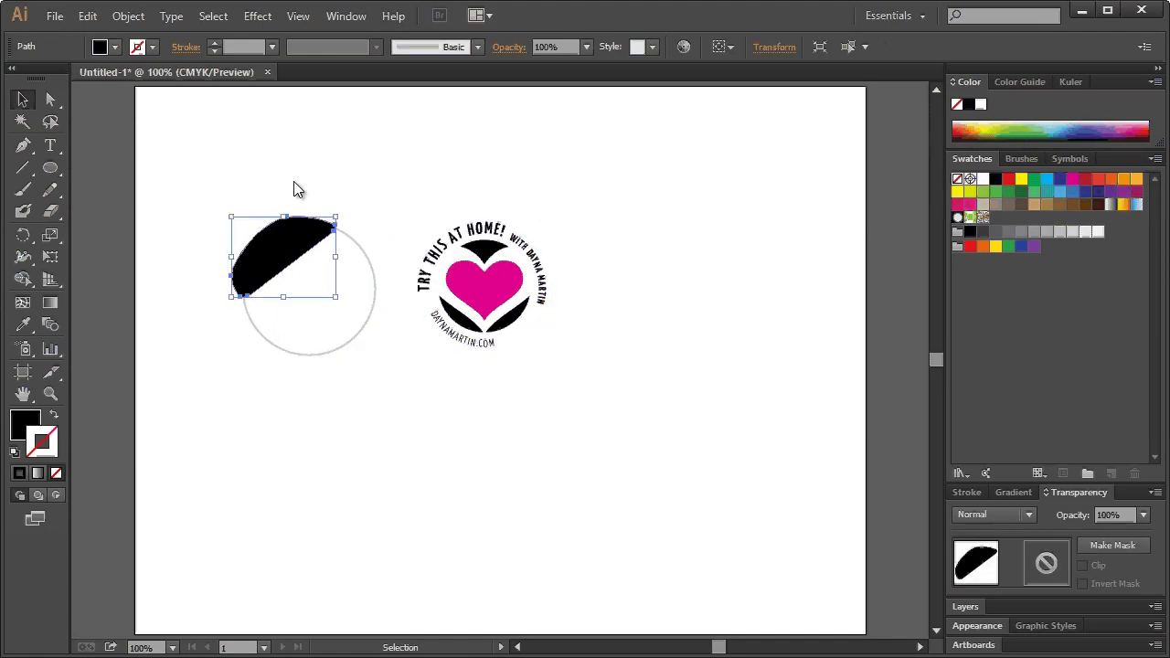
Step: Divide the circle with Divide Objects Below, delete the top-left arc, and move the remaining arc onto the logo
left_click(128, 16)
mouse_move(147, 384)
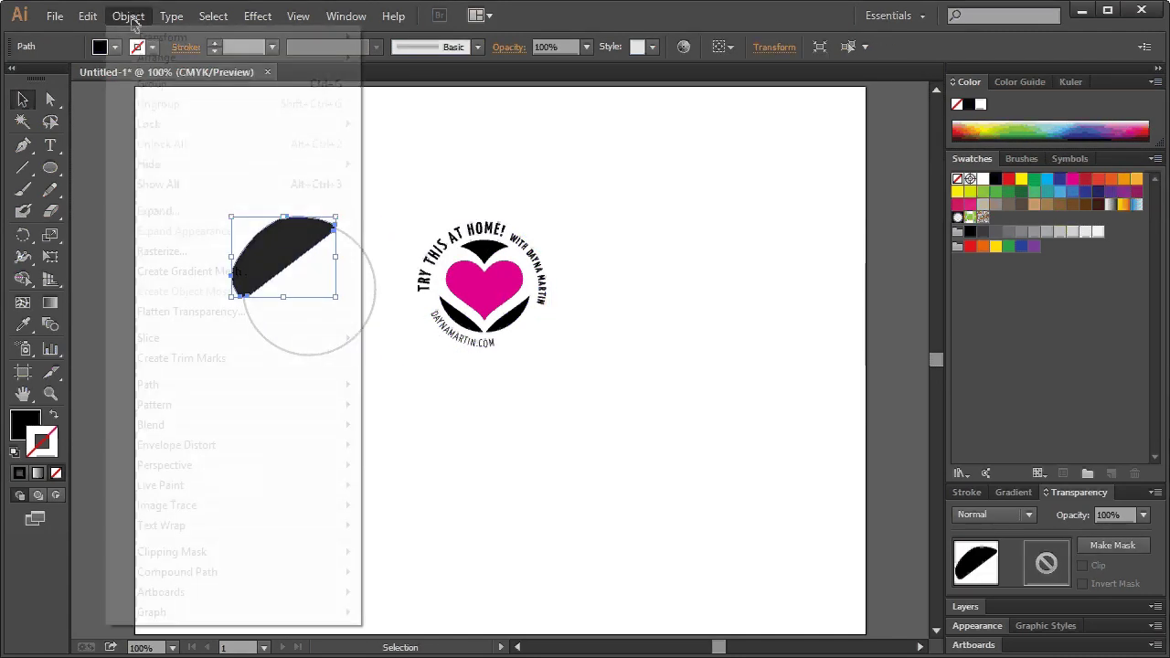
left_click(423, 539)
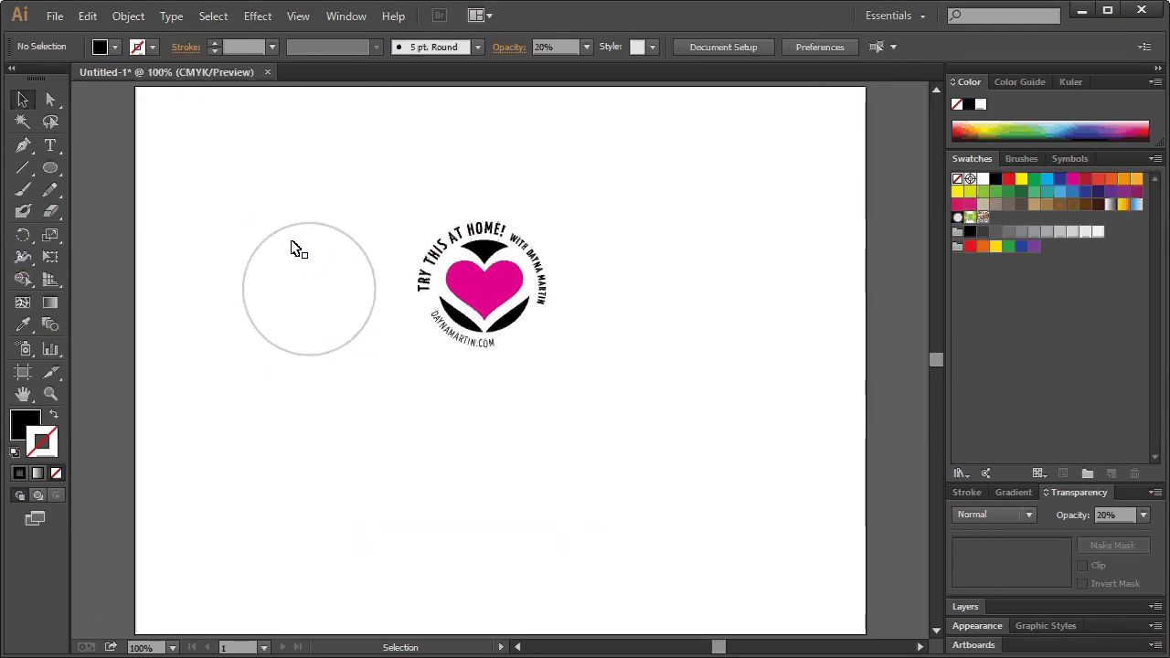
left_click_drag(251, 196, 308, 279)
key("Delete")
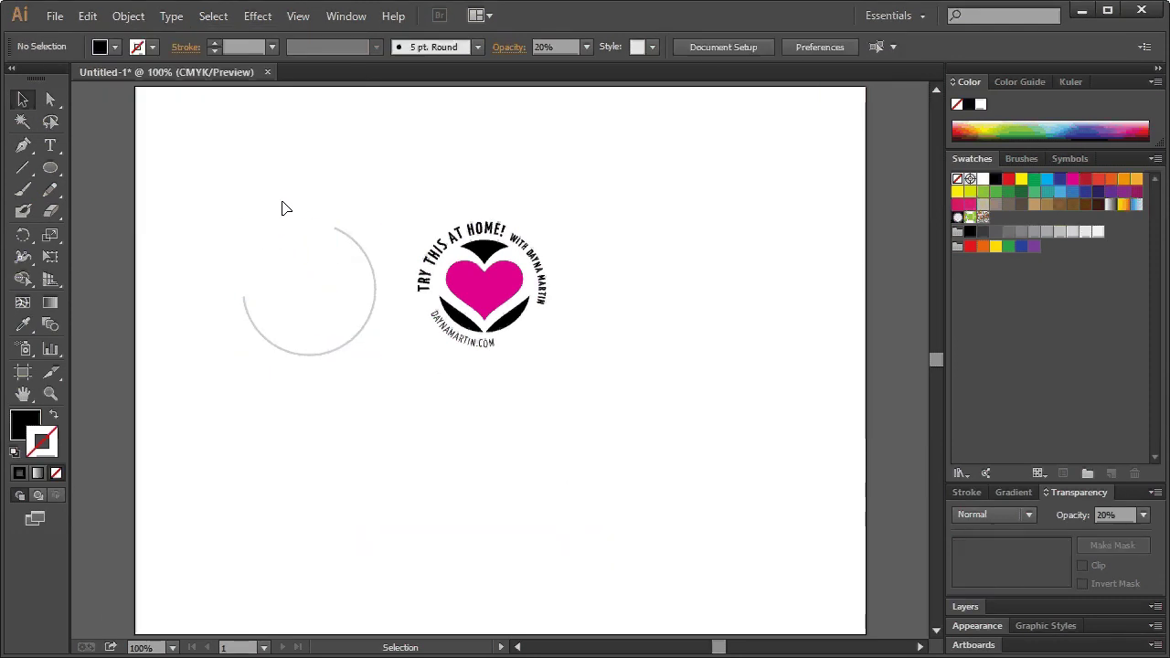
left_click(369, 268)
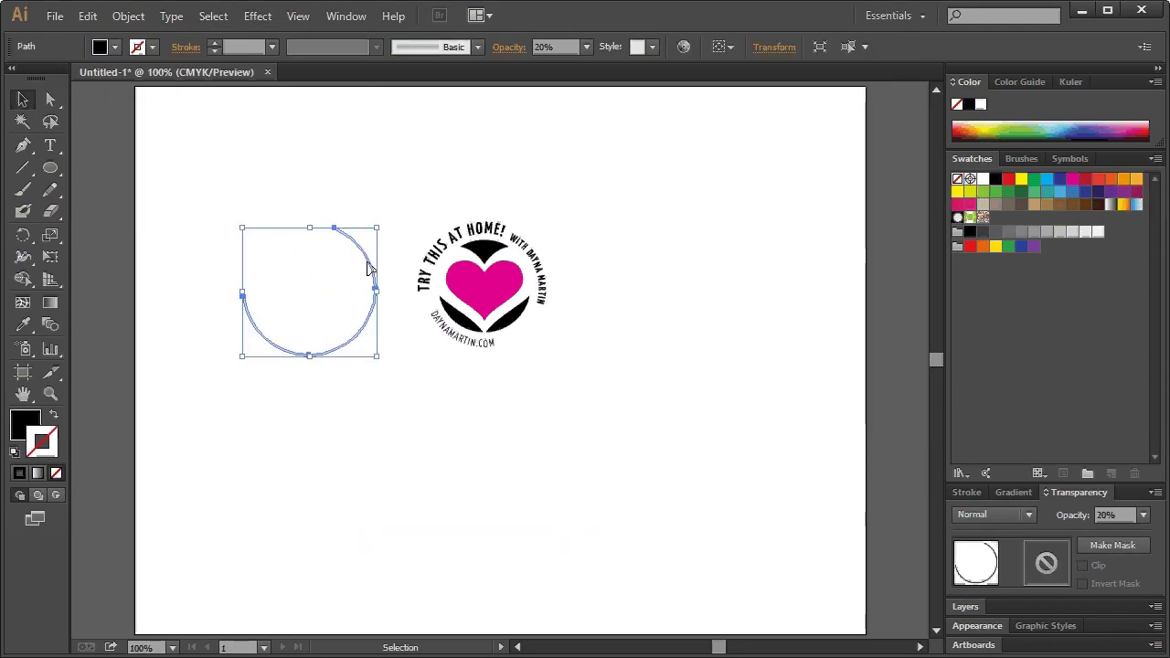
left_click_drag(369, 268, 546, 267)
Step: Enlarge the whole logo to about twice its size
left_click_drag(385, 200, 701, 496)
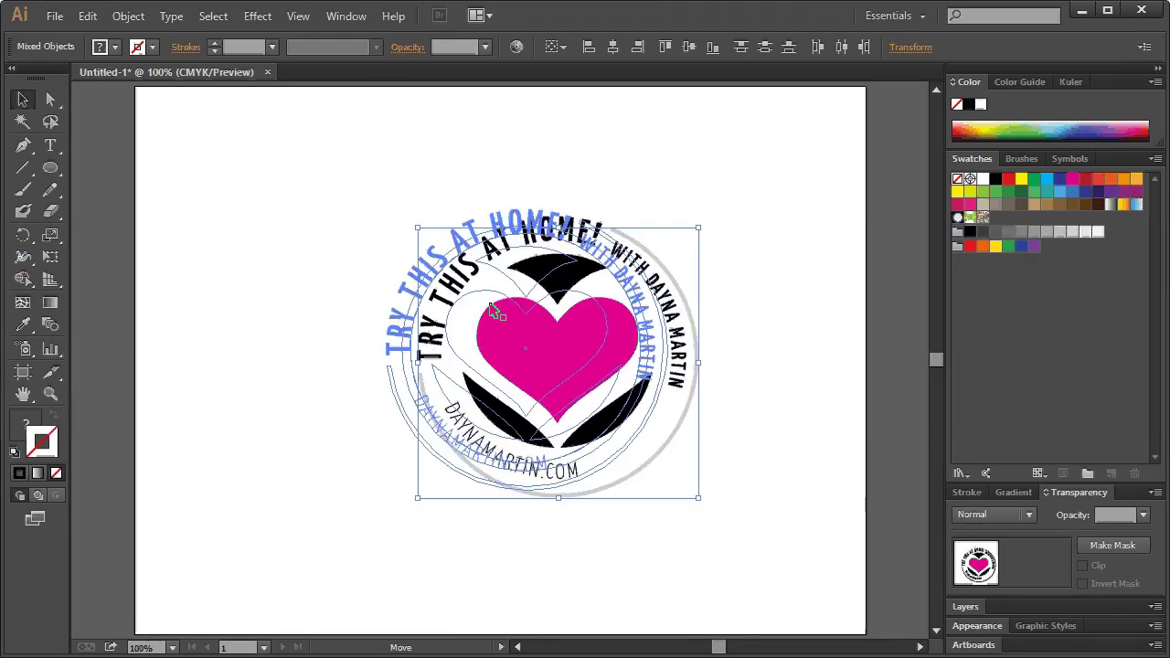
left_click_drag(633, 328, 559, 309)
left_click(711, 247)
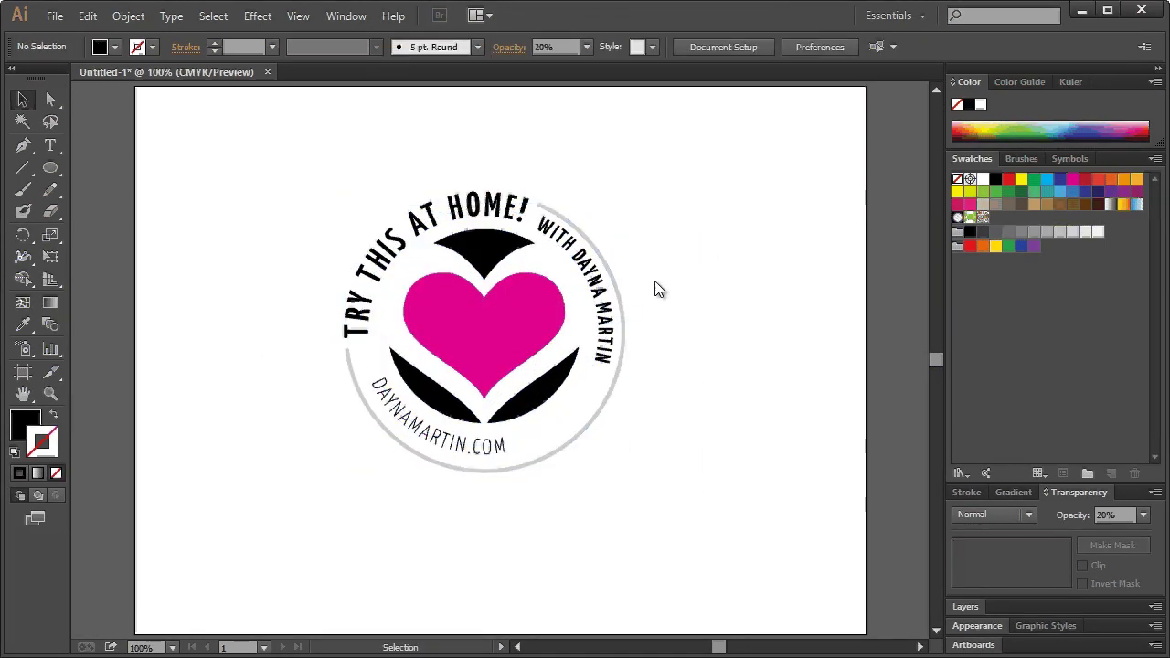
Step: Set the outer ring's opacity to 100% so it shows solid black
left_click(617, 391)
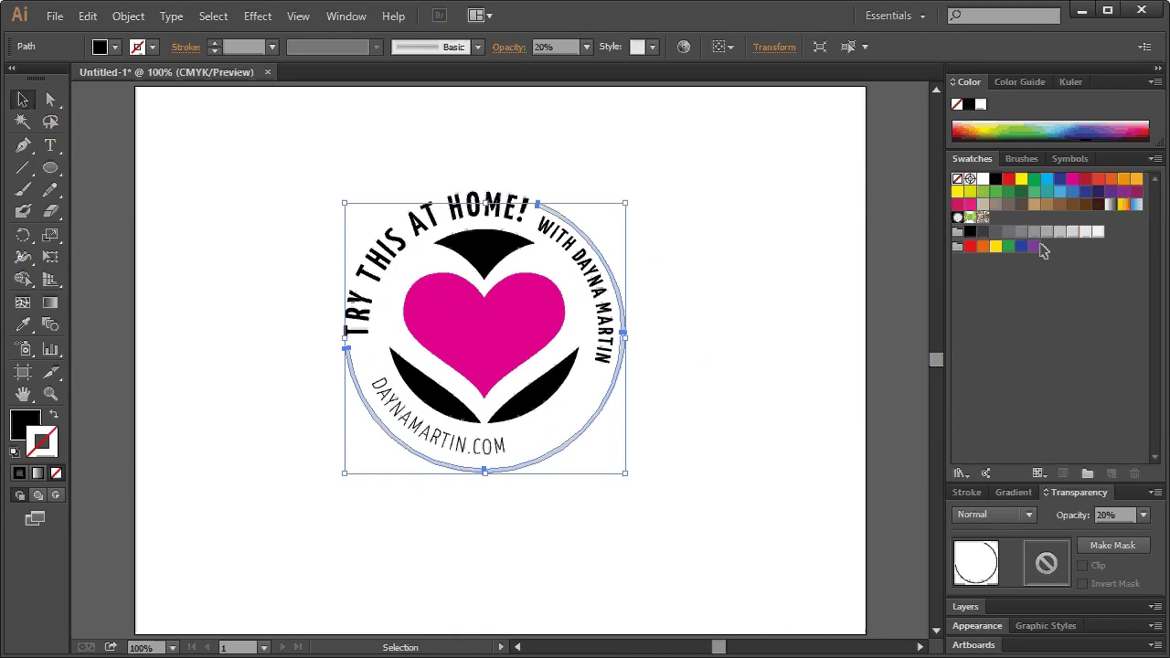
left_click(1143, 515)
left_click(1150, 294)
left_click(737, 282)
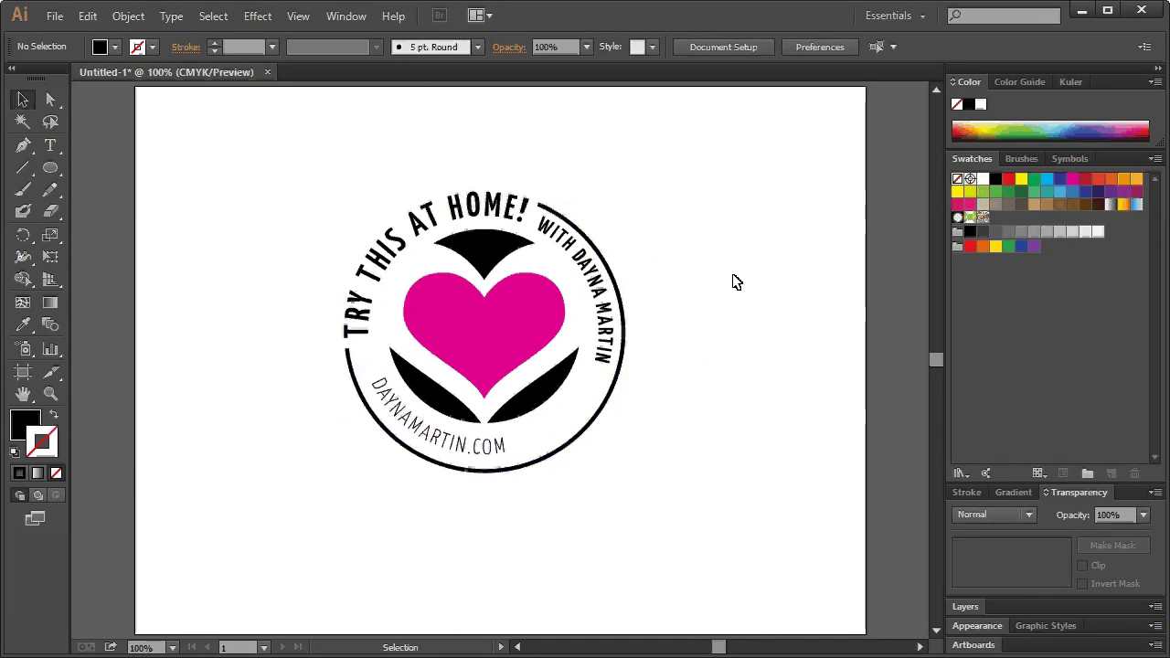
Step: Slightly enlarge and nudge the curved DAYNAMARTIN.COM text right and down along the ring
left_click(438, 449)
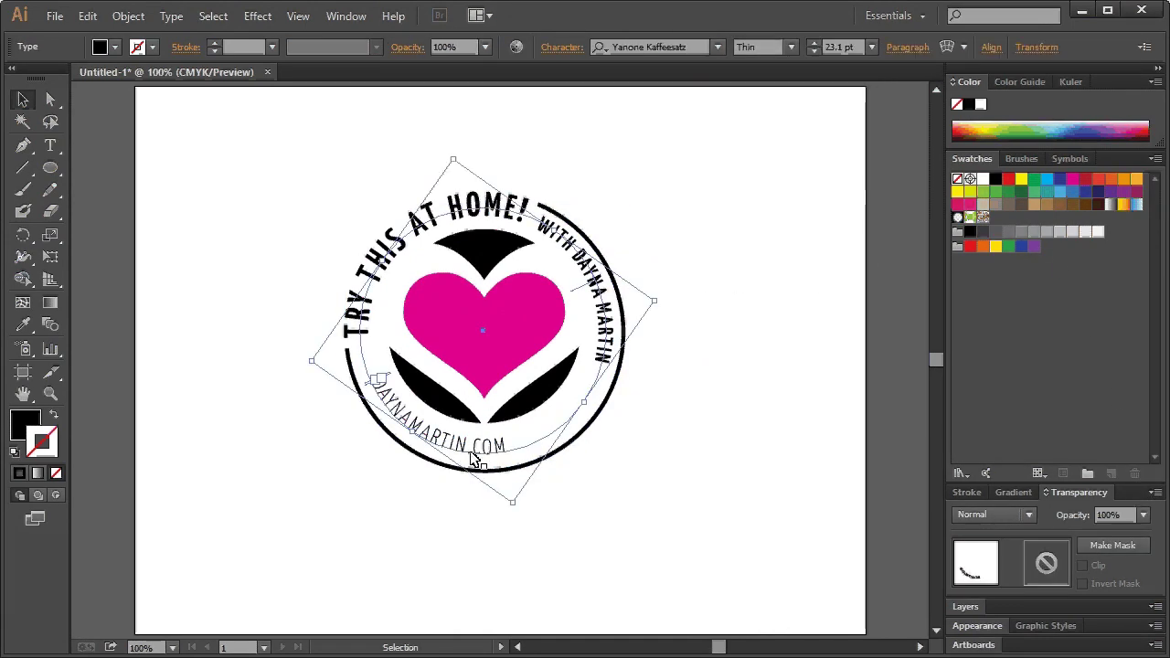
left_click(672, 384)
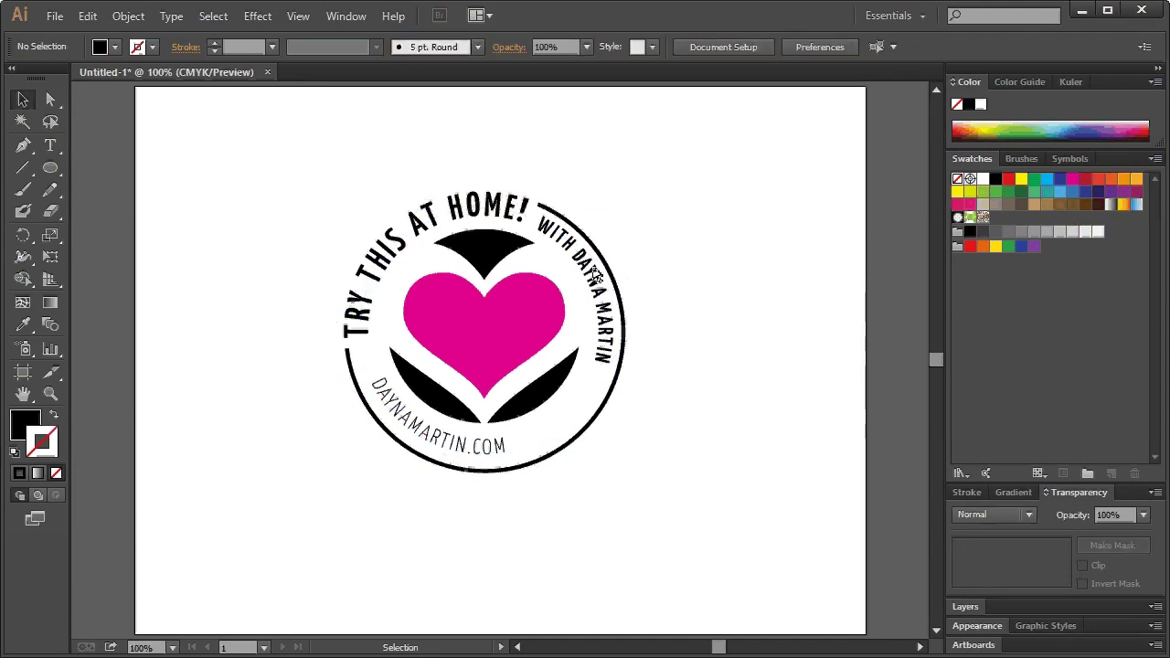
left_click(464, 447)
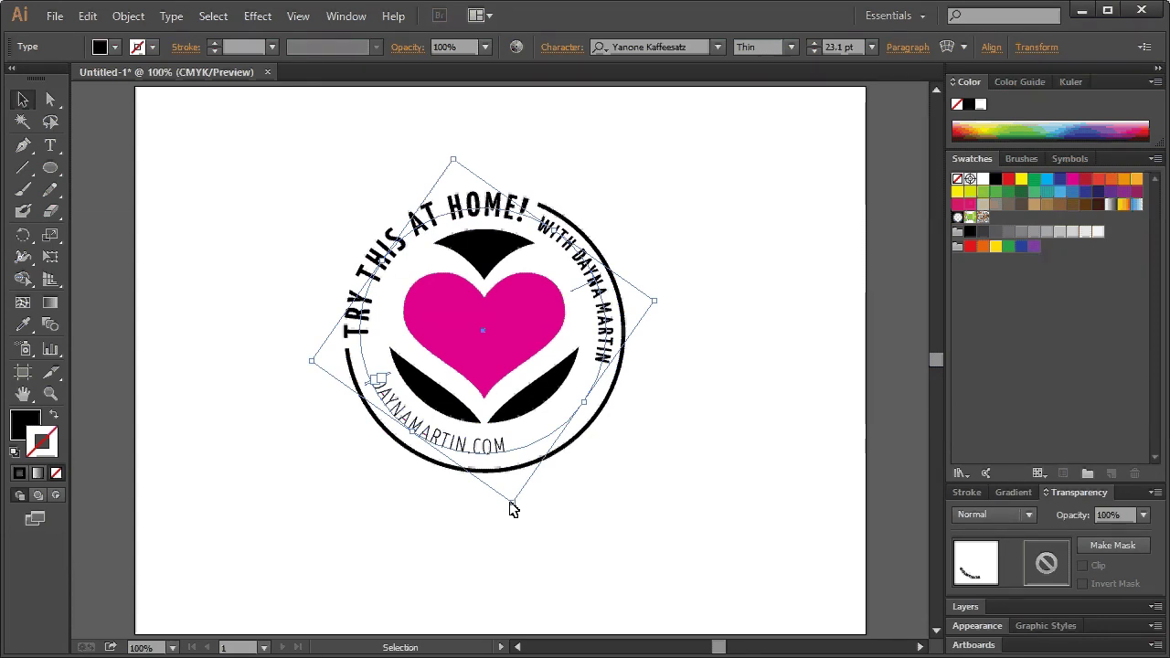
left_click_drag(513, 507, 516, 510)
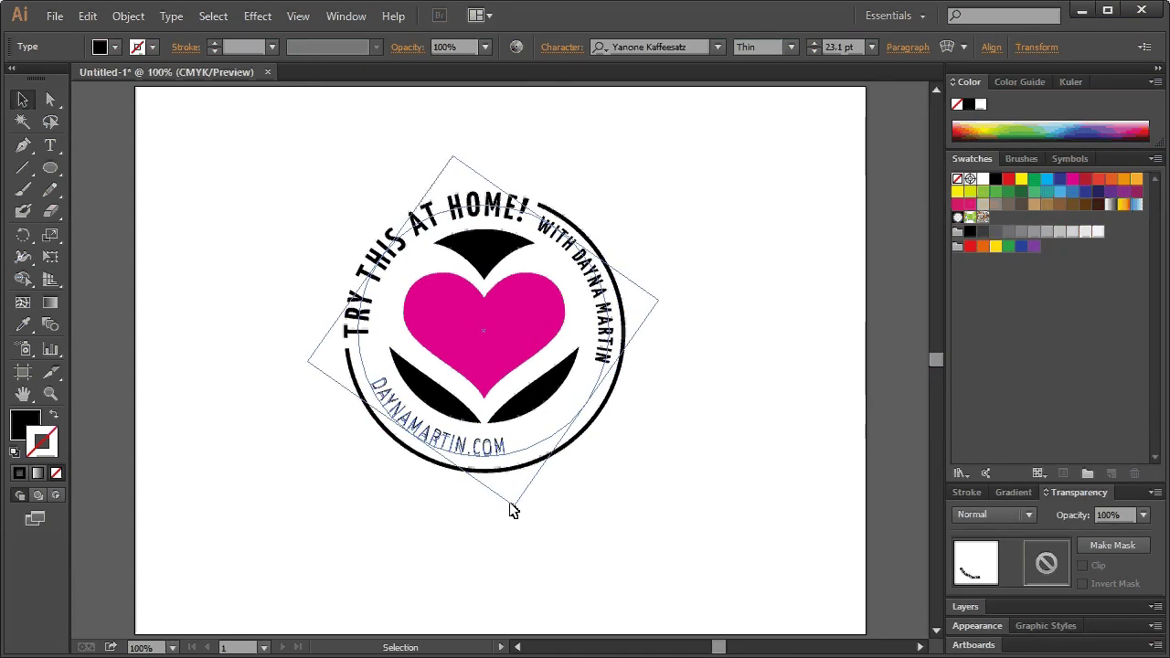
left_click(595, 498)
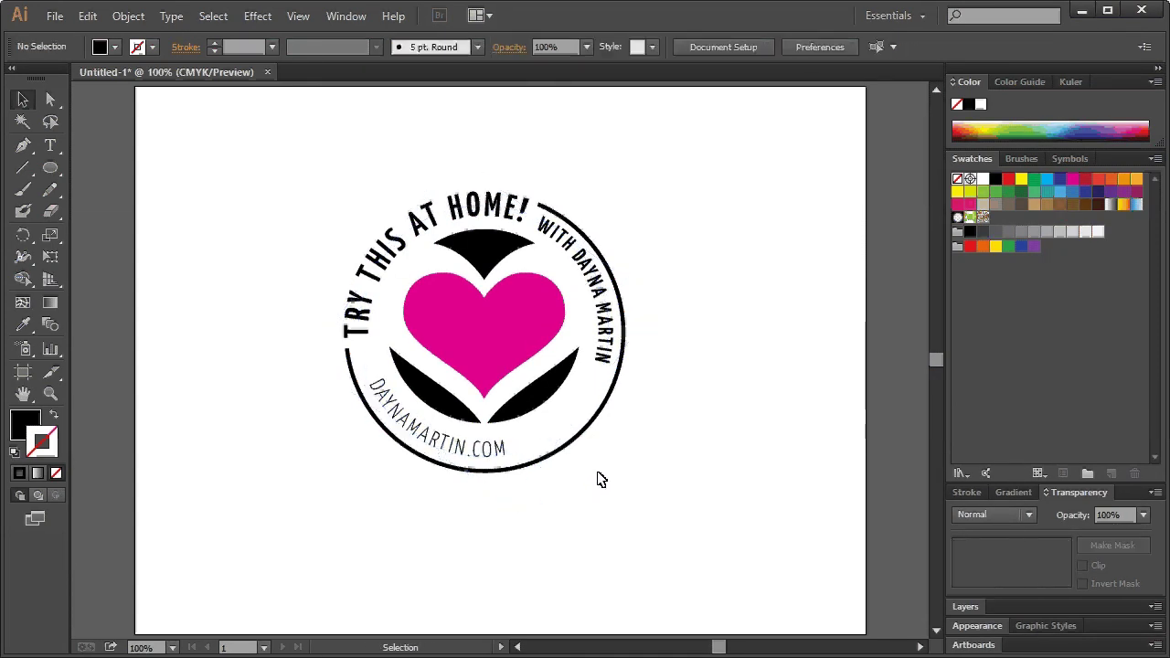
left_click(515, 462)
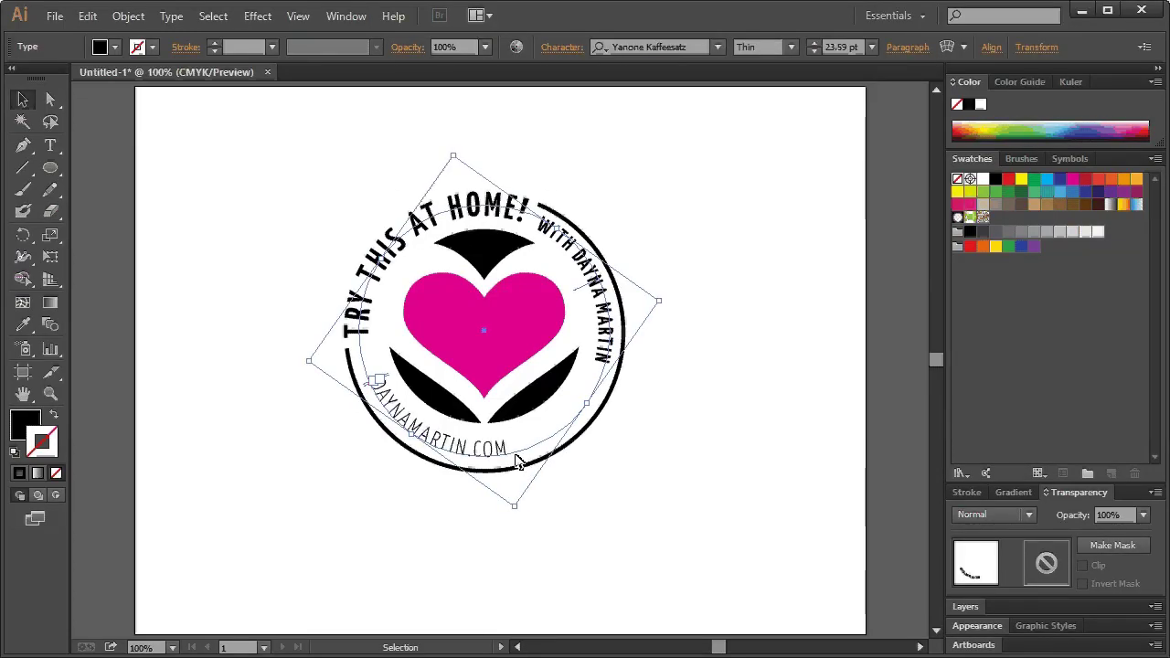
left_click_drag(516, 460, 518, 462)
left_click(687, 449)
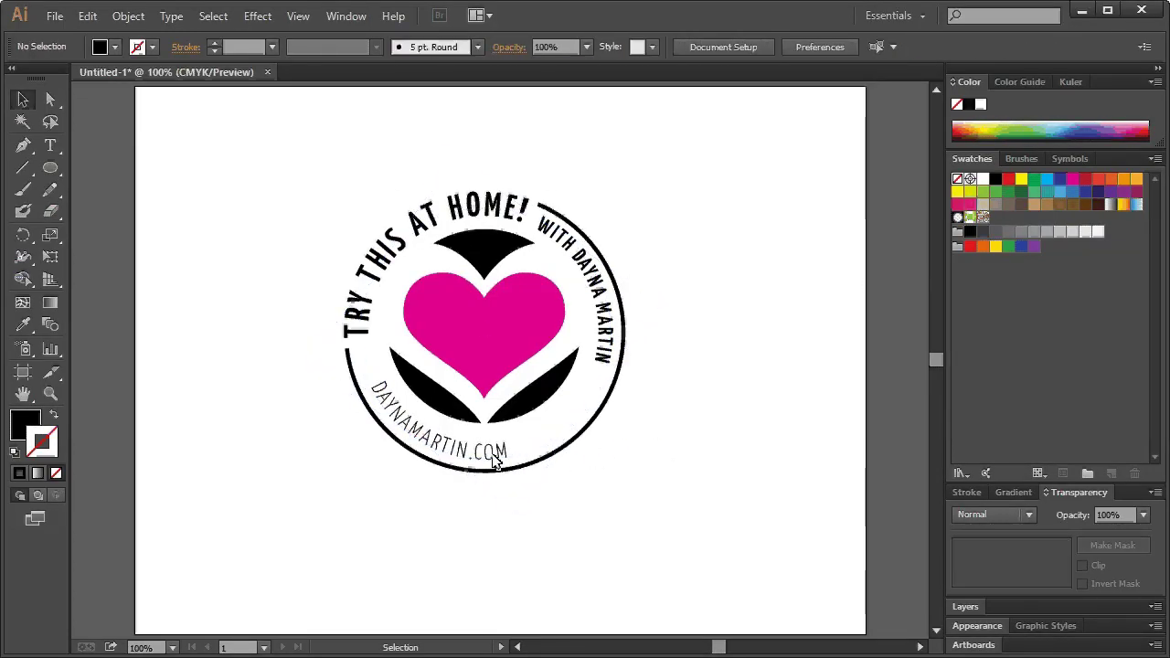
left_click(372, 369)
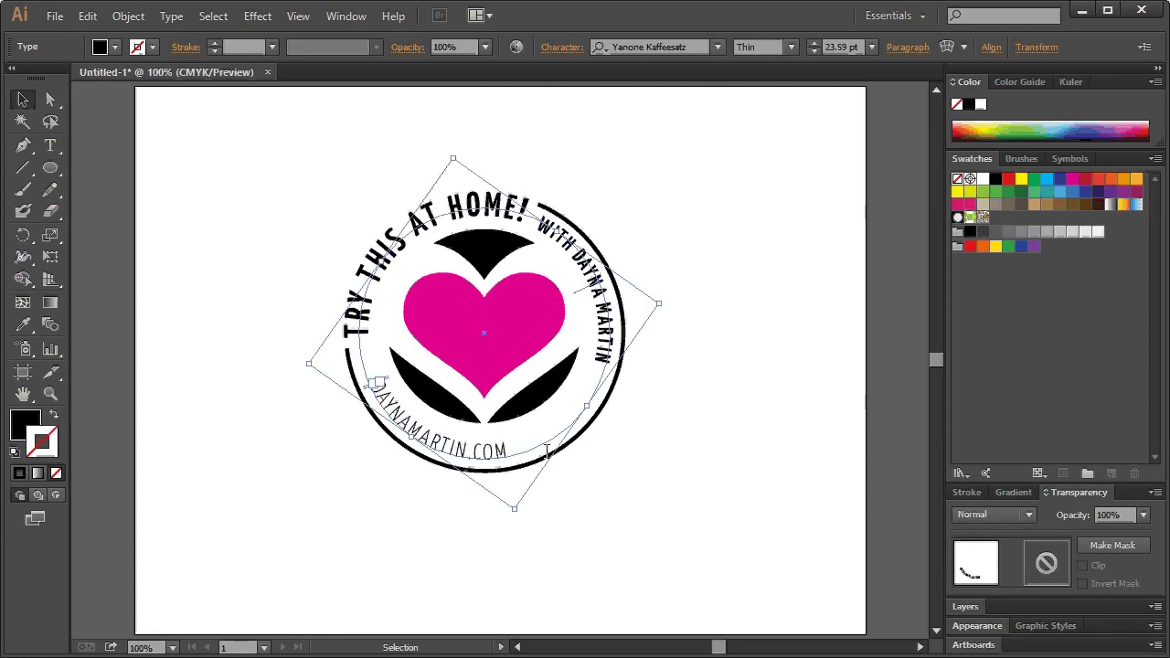
left_click(461, 472)
left_click(468, 448)
left_click(590, 272)
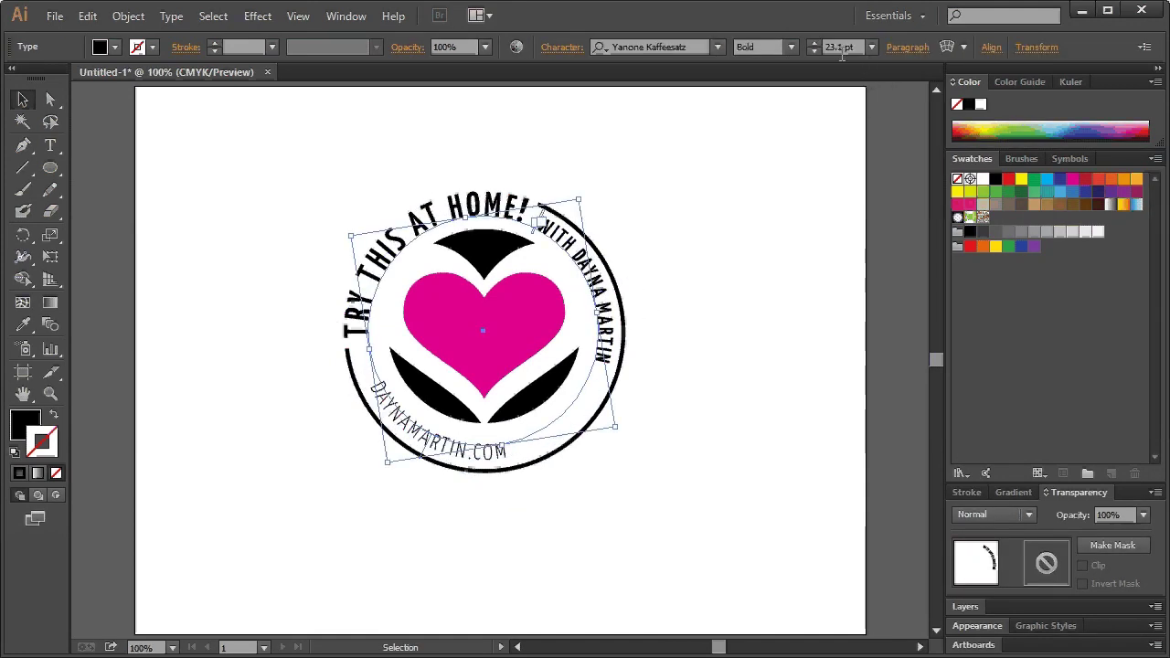
left_click(478, 442)
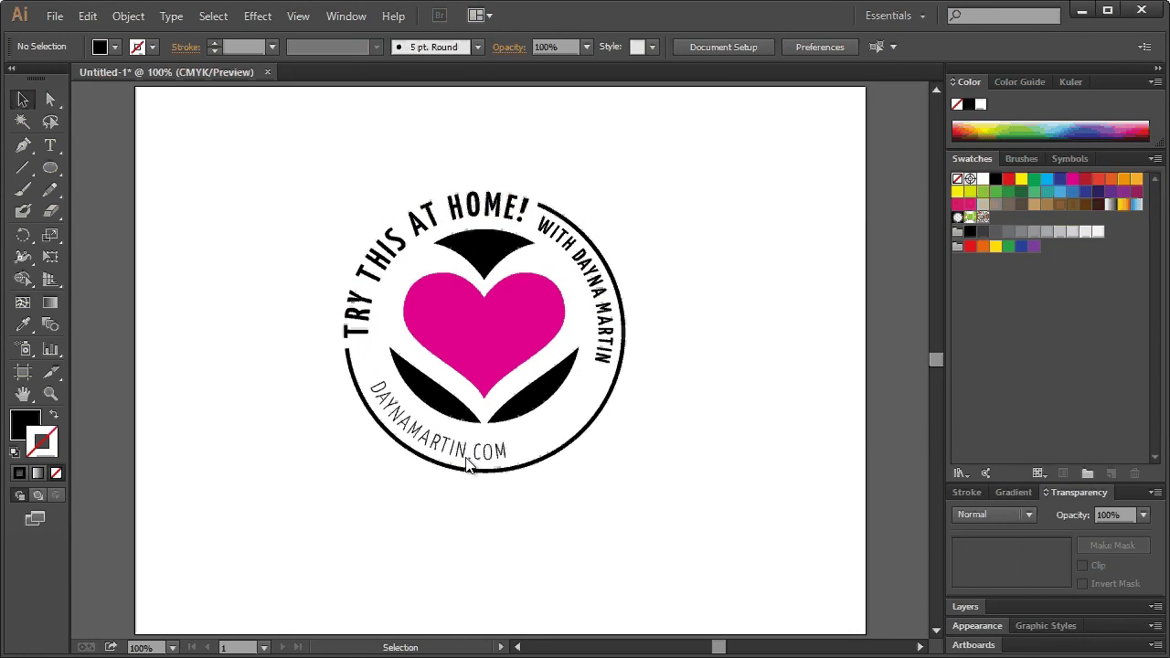
Step: Set the DAYNAMARTIN.COM text's font size to 23.1 pt
left_click(468, 465)
double_click(843, 48)
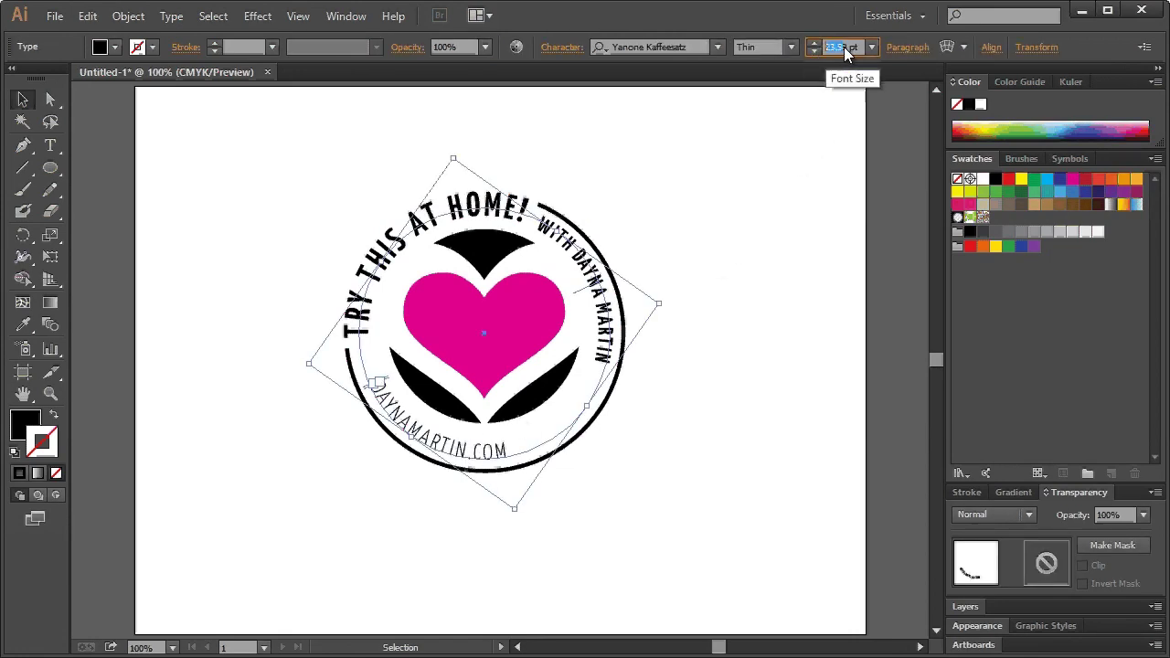
type("23.1")
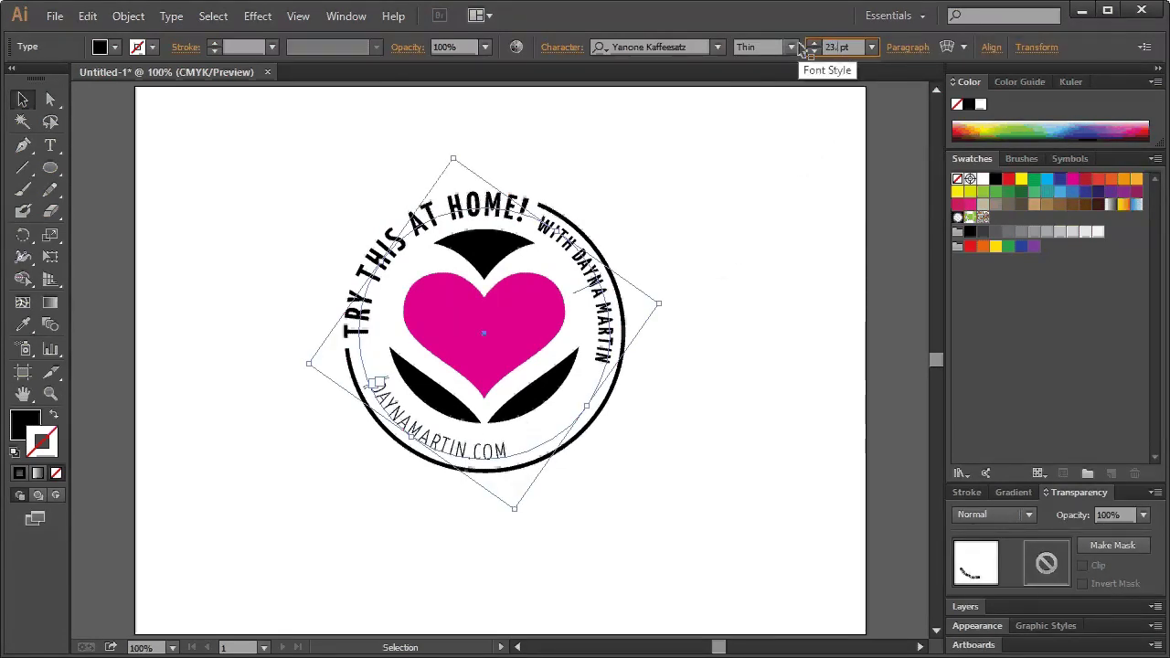
key("Return")
left_click(745, 348)
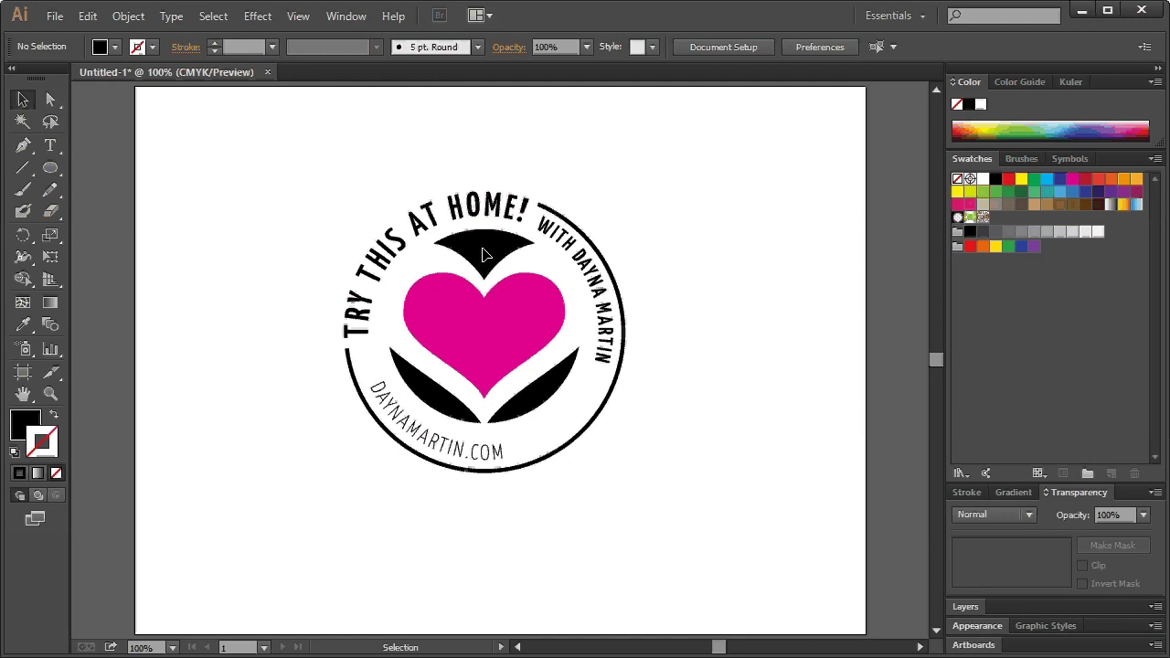
Step: Select the heart with its top and two bottom black leaves and rotate them into a tilt
left_click(485, 255)
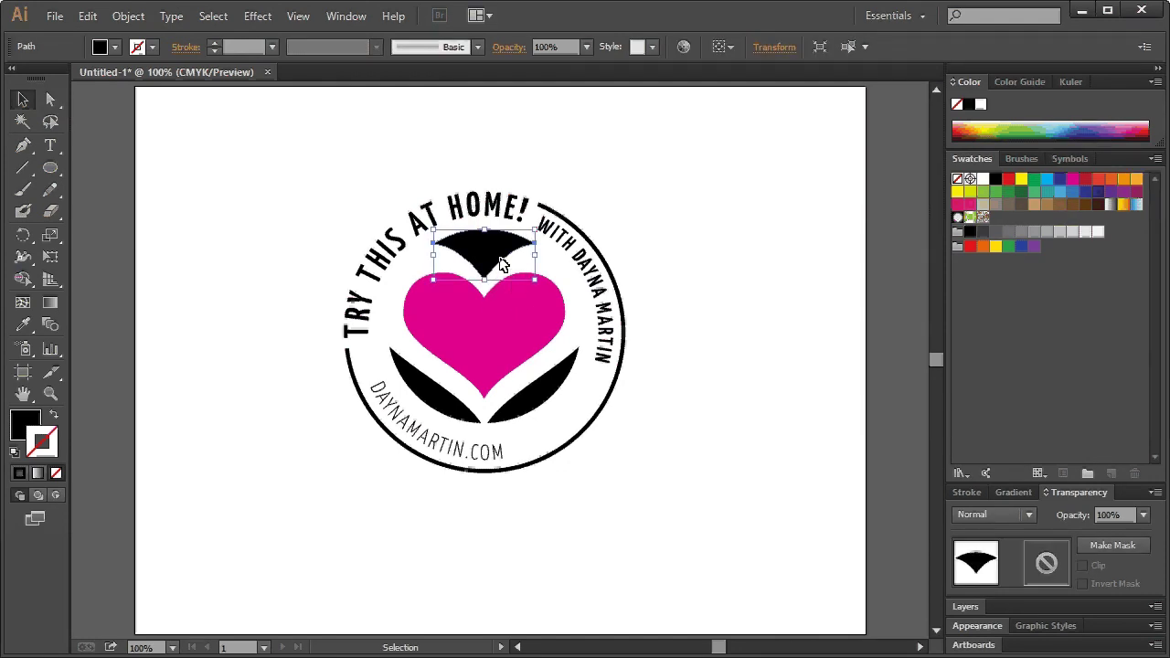
left_click(526, 321, "shift")
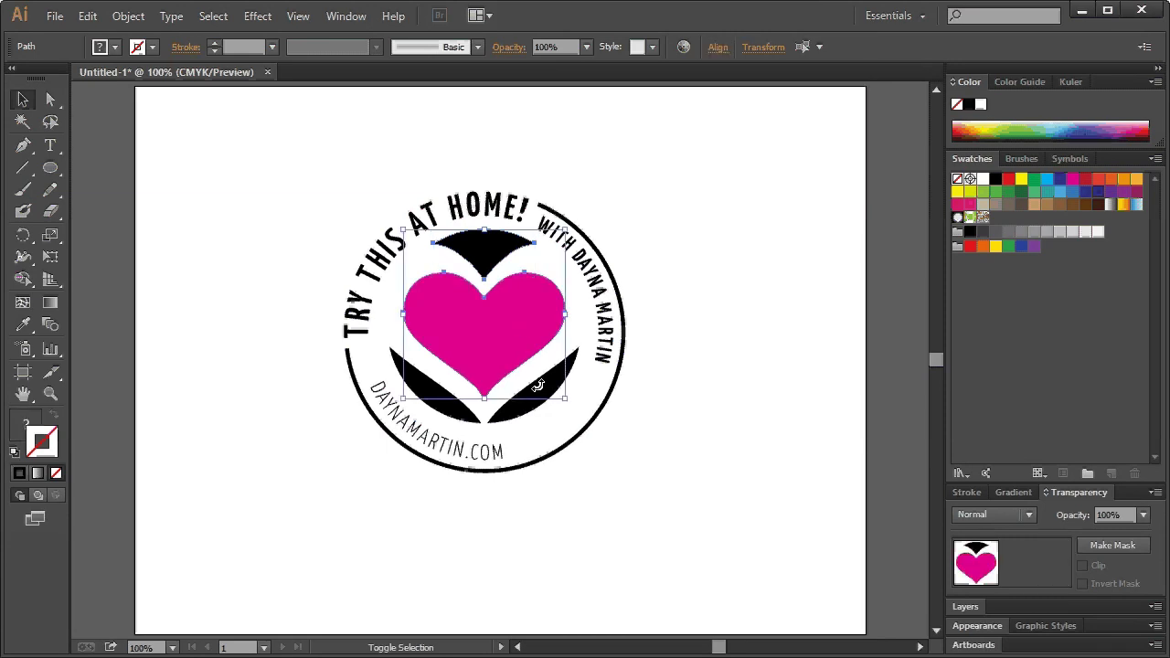
left_click(448, 406, "shift")
left_click(470, 416, "shift")
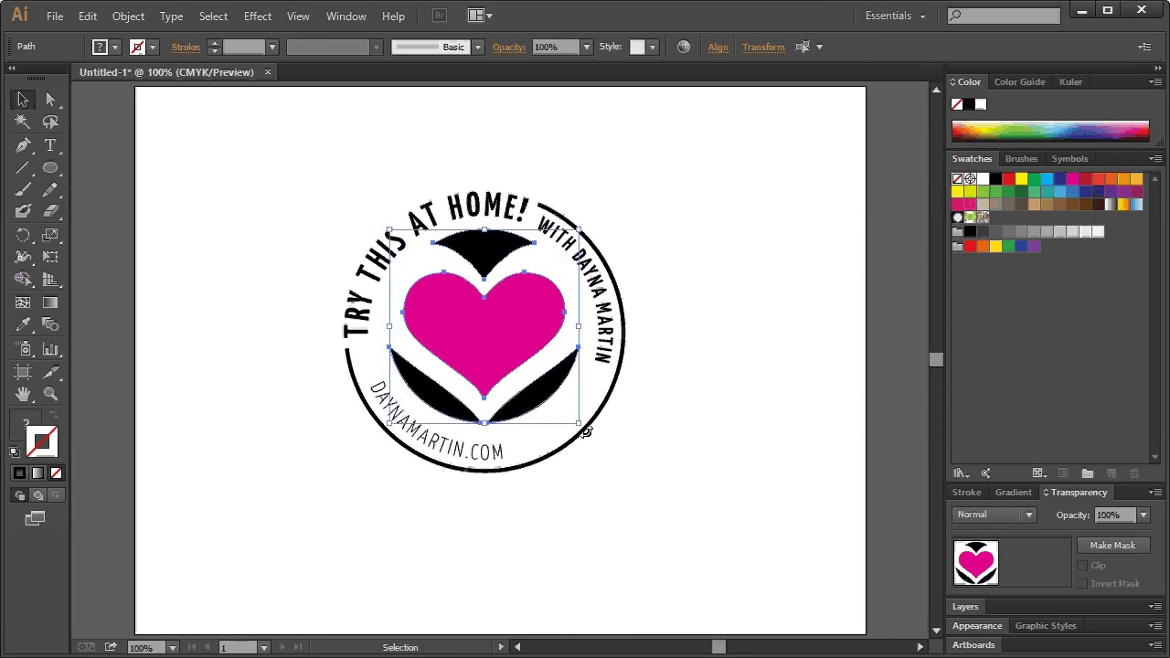
mouse_move(611, 405)
left_mouse_down()
mouse_move(656, 373)
mouse_move(645, 392)
mouse_move(668, 332)
mouse_move(664, 393)
mouse_move(653, 392)
mouse_move(664, 411)
left_mouse_up()
Step: Zoom in on the logo and start the stripe path at the heart's top notch, curving down its right side
left_click(708, 299)
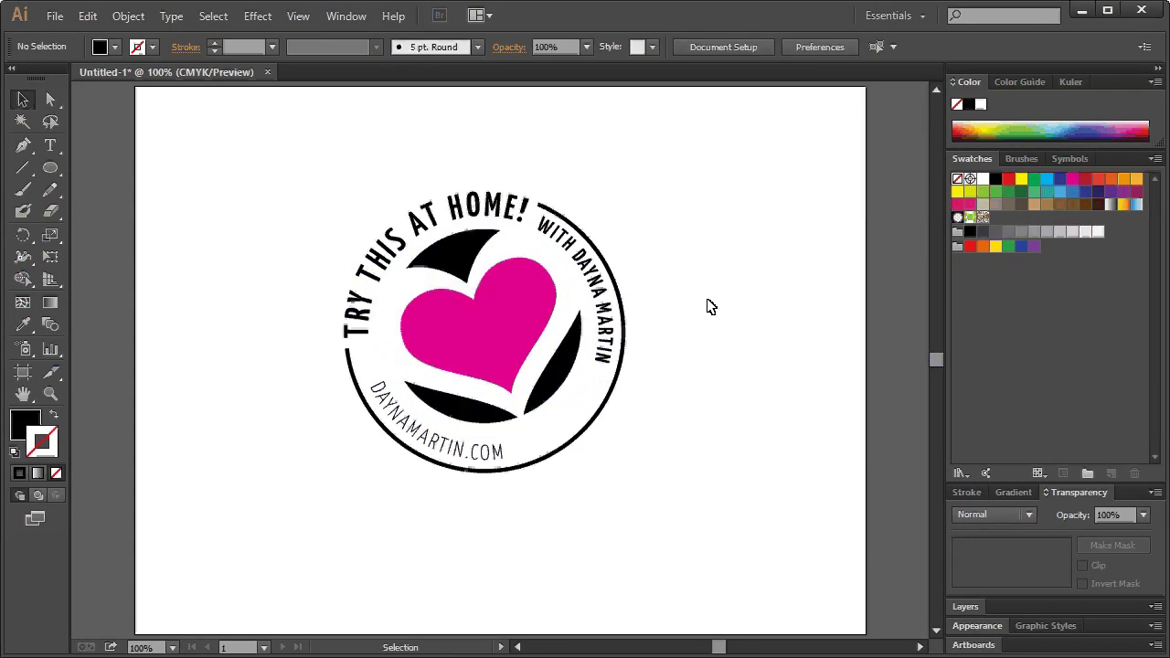
key("ctrl+space")
key("z")
left_click_drag(311, 188, 667, 502)
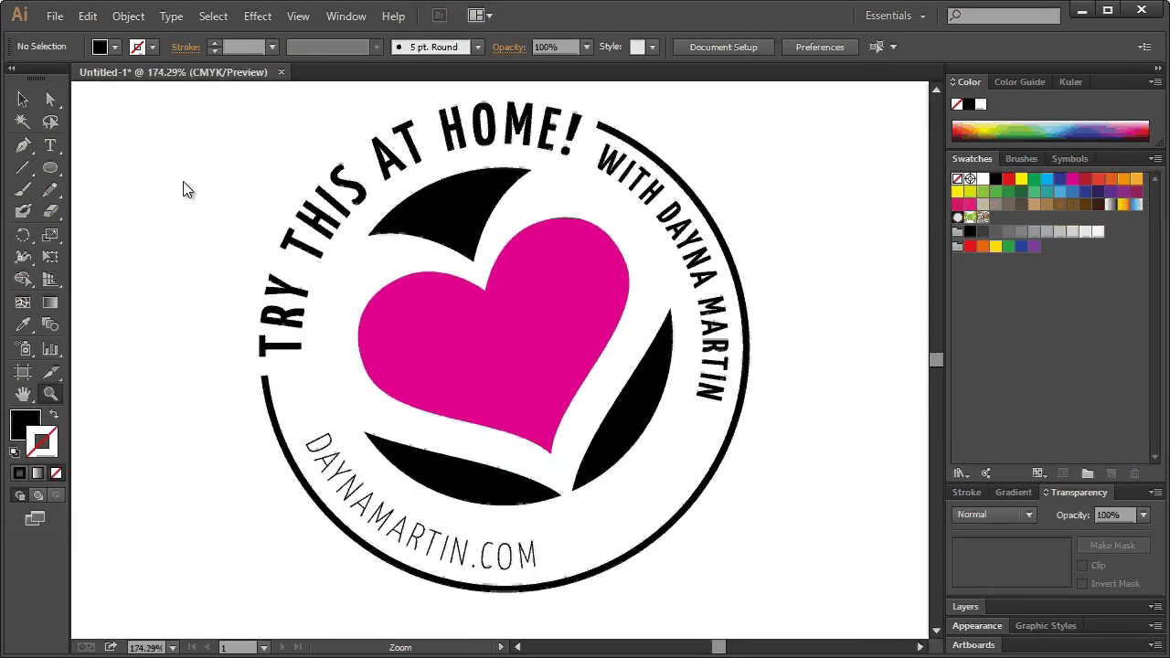
left_click(23, 146)
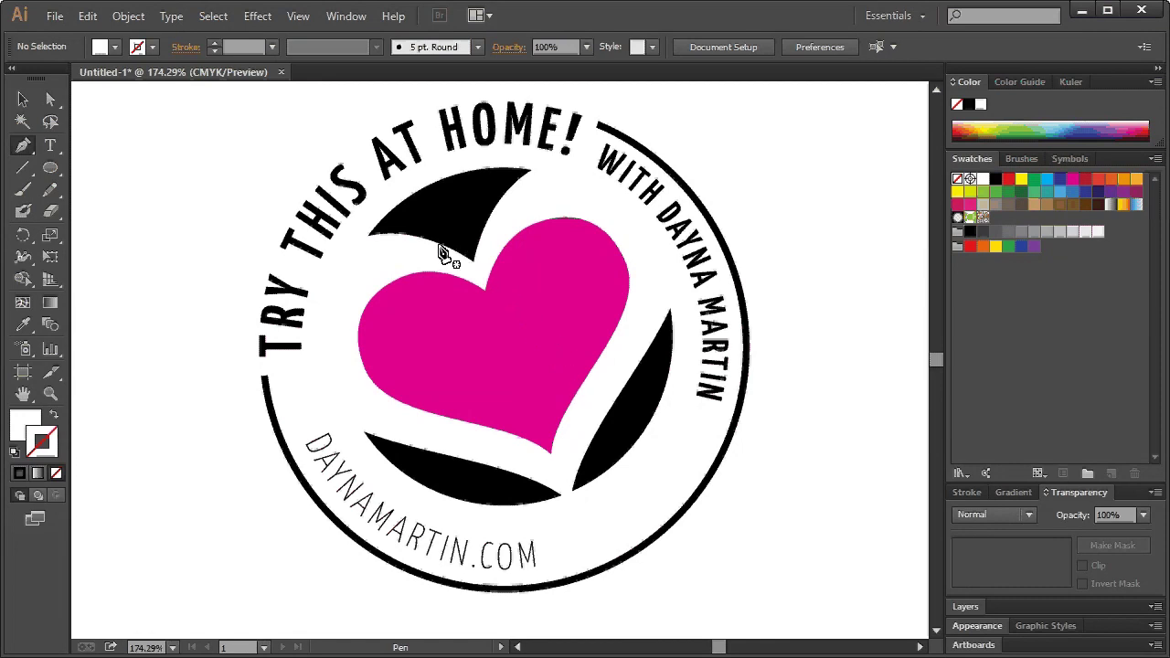
left_click(480, 268)
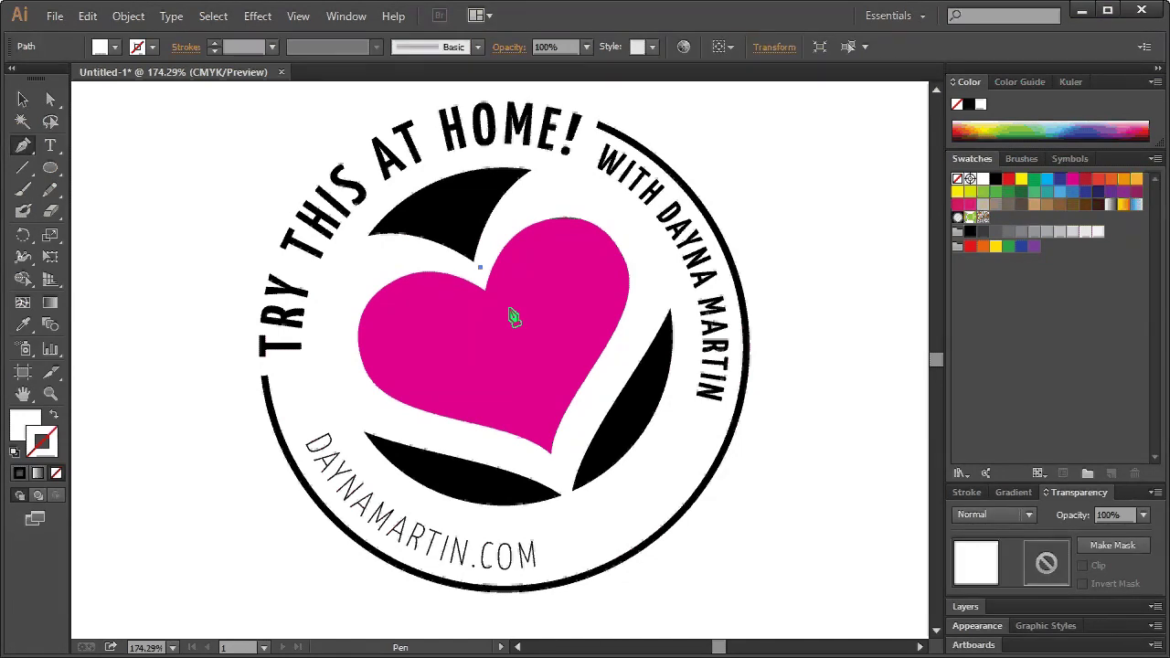
left_click(569, 421)
left_click_drag(582, 454, 600, 517)
left_click_drag(590, 476, 590, 476)
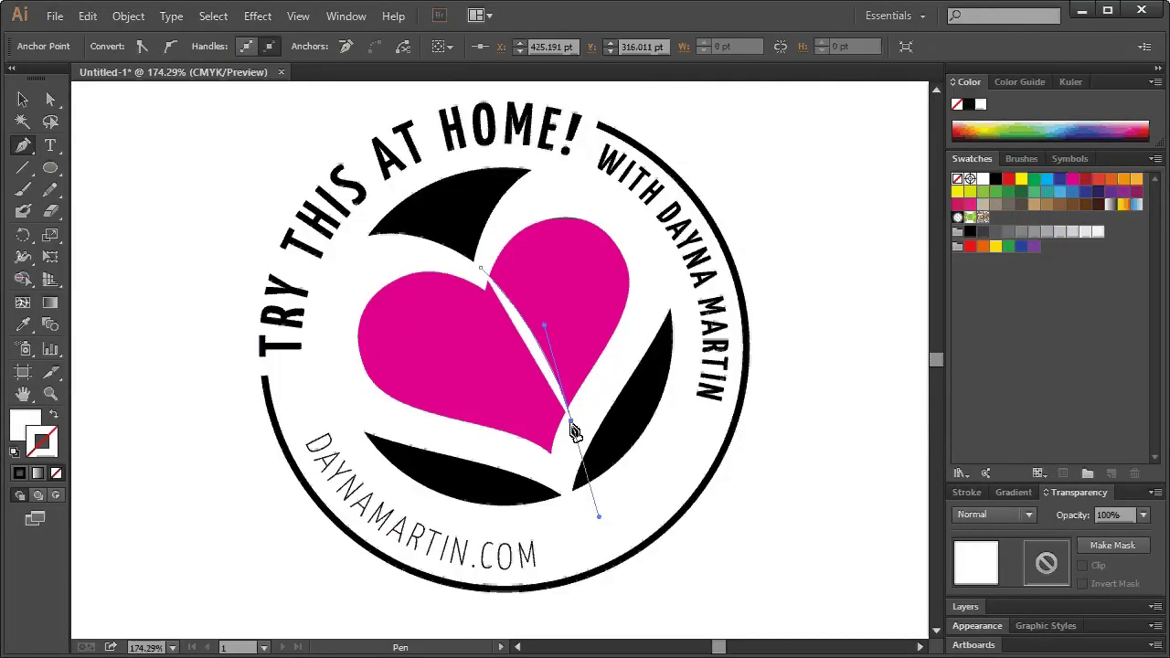
Step: Finish the stripe path with corner anchors near the heart's tip and a curved edge back up
left_click(571, 422)
left_click(566, 429)
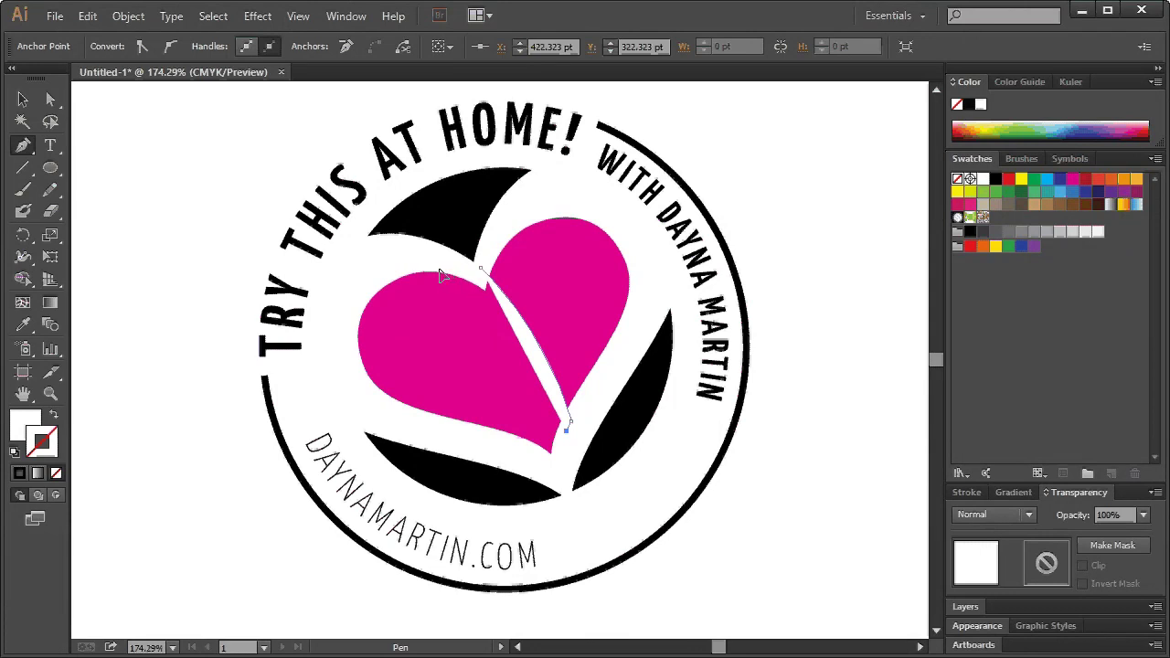
mouse_move(432, 269)
left_mouse_down()
mouse_move(349, 263)
mouse_move(356, 278)
left_mouse_up()
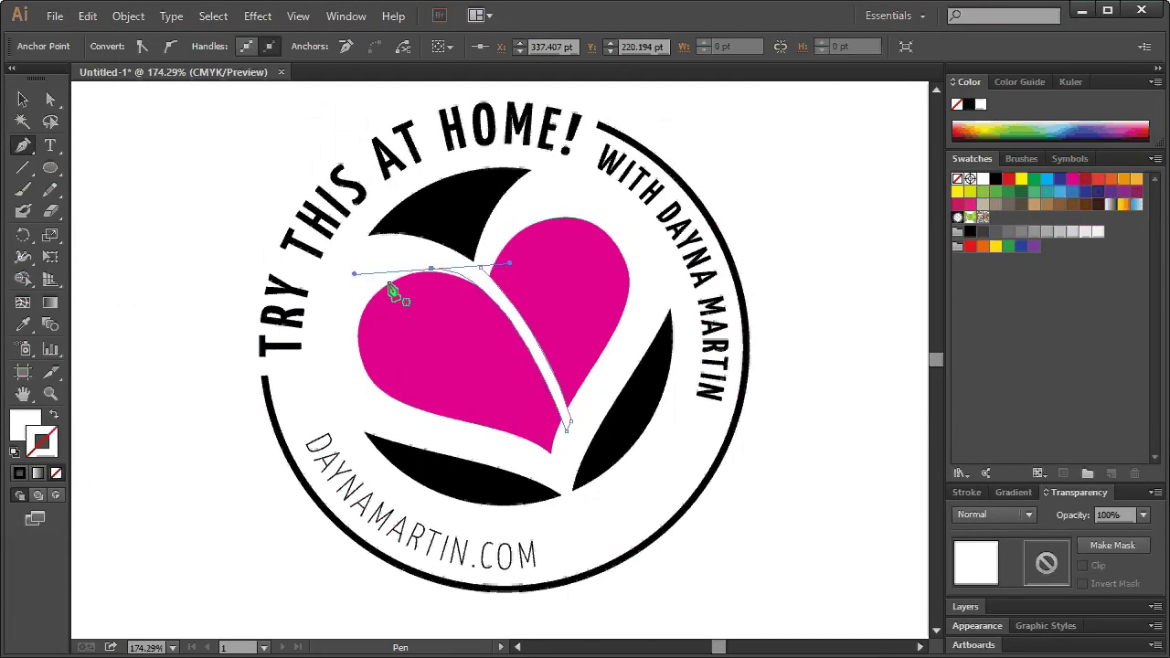
left_click(431, 270)
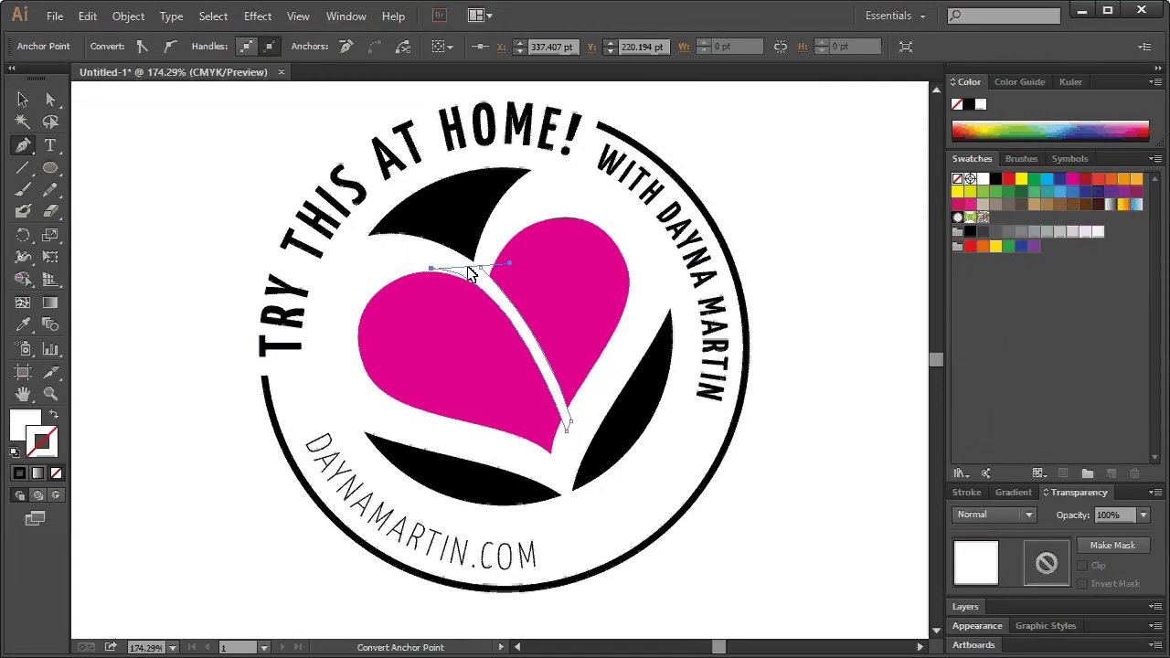
left_click(480, 270)
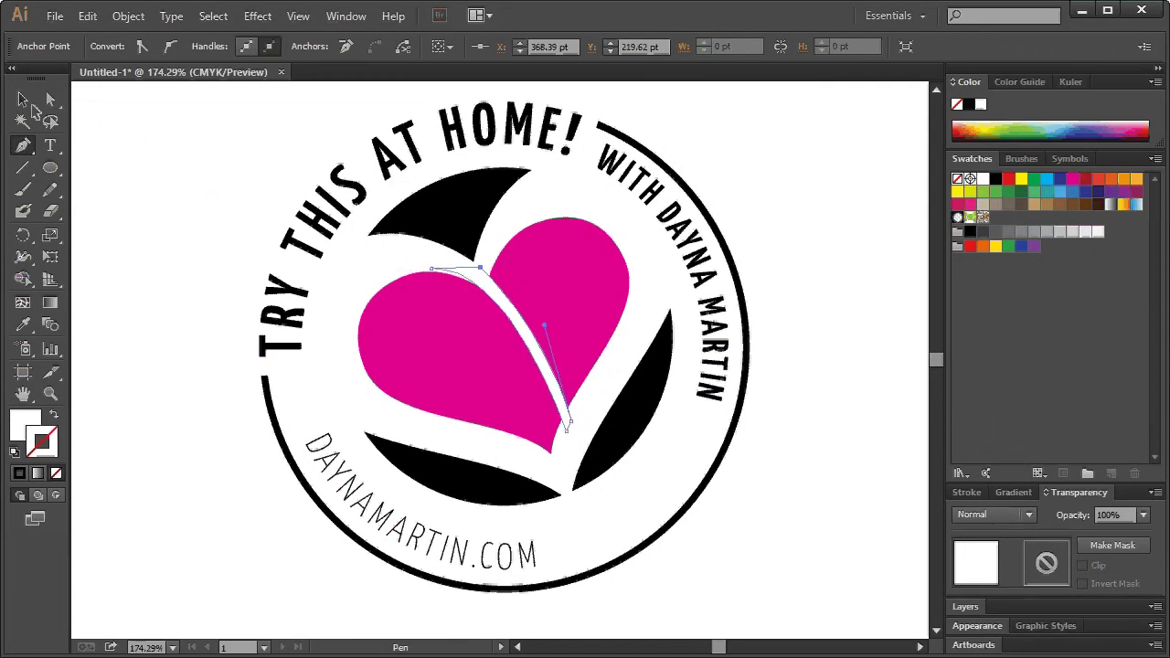
key("v")
left_click(198, 193)
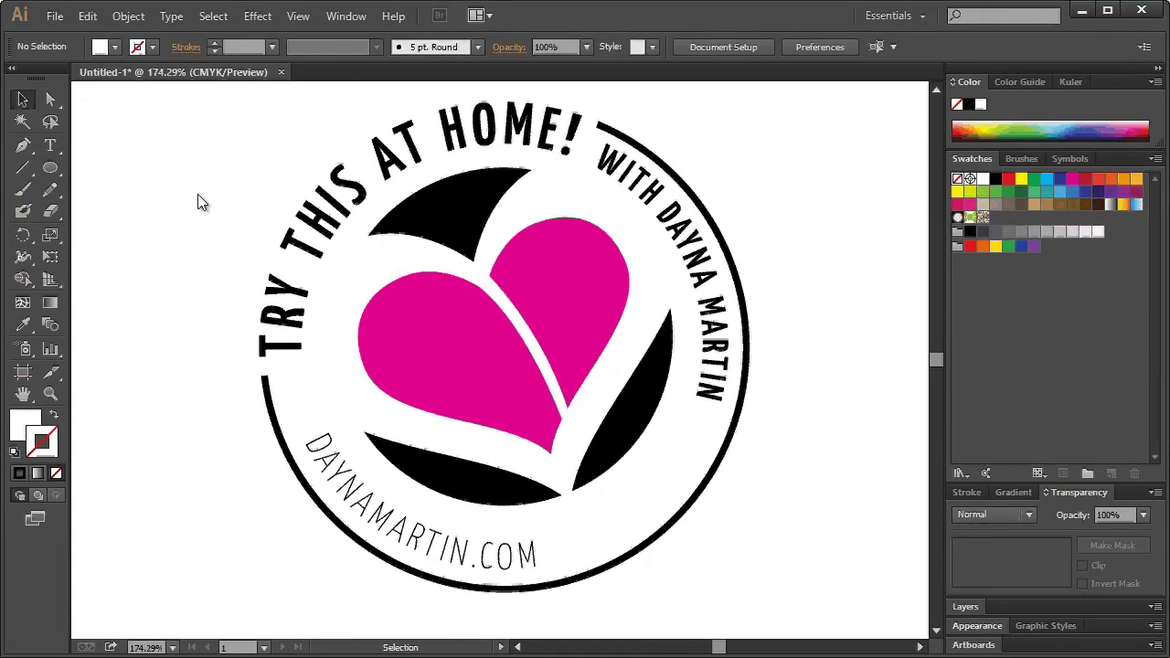
key("ctrl+1")
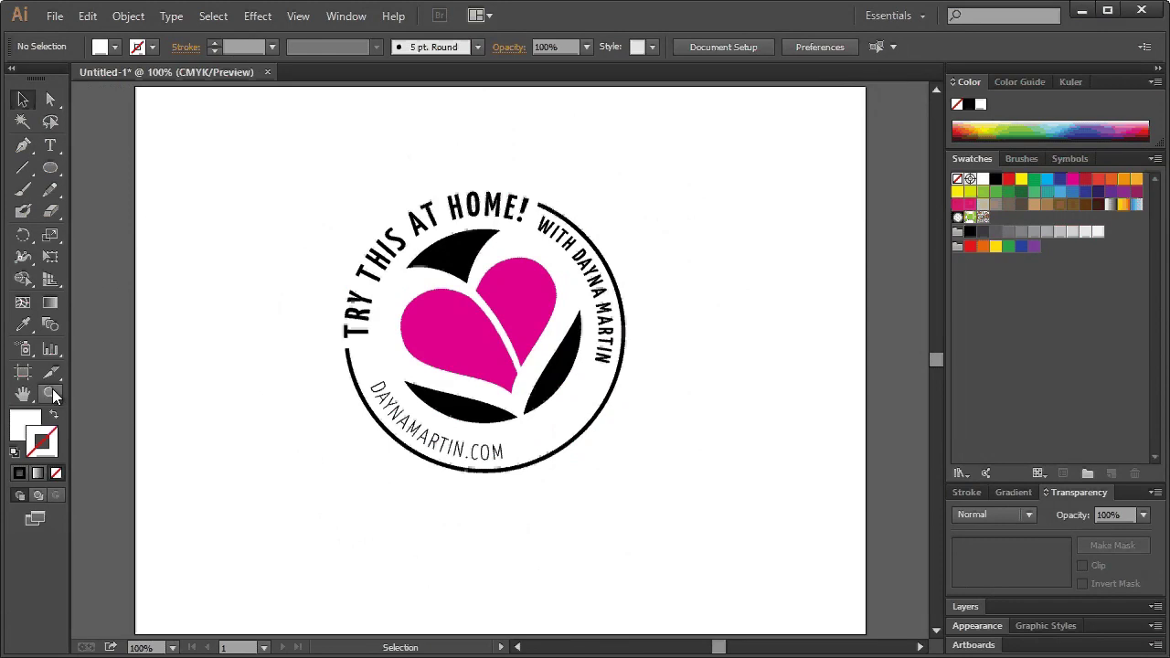
Step: Zoom into the heart and drag the stripe's bottom anchor so it tapers toward the tip
left_click(50, 393)
left_click_drag(375, 224, 628, 425)
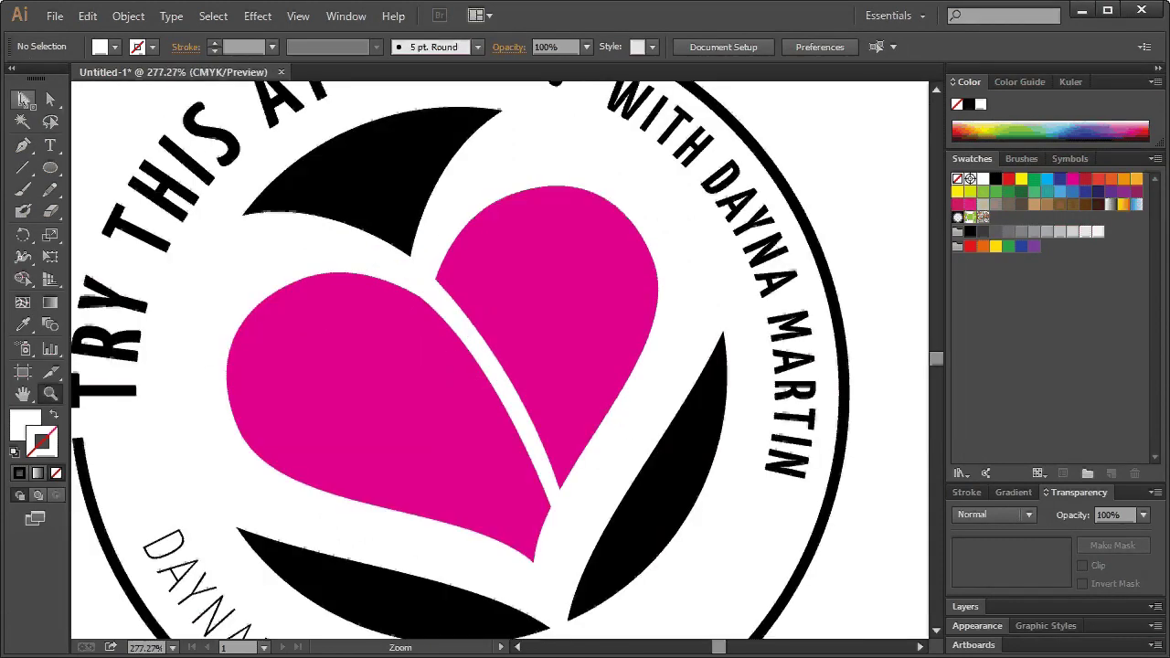
left_click(50, 98)
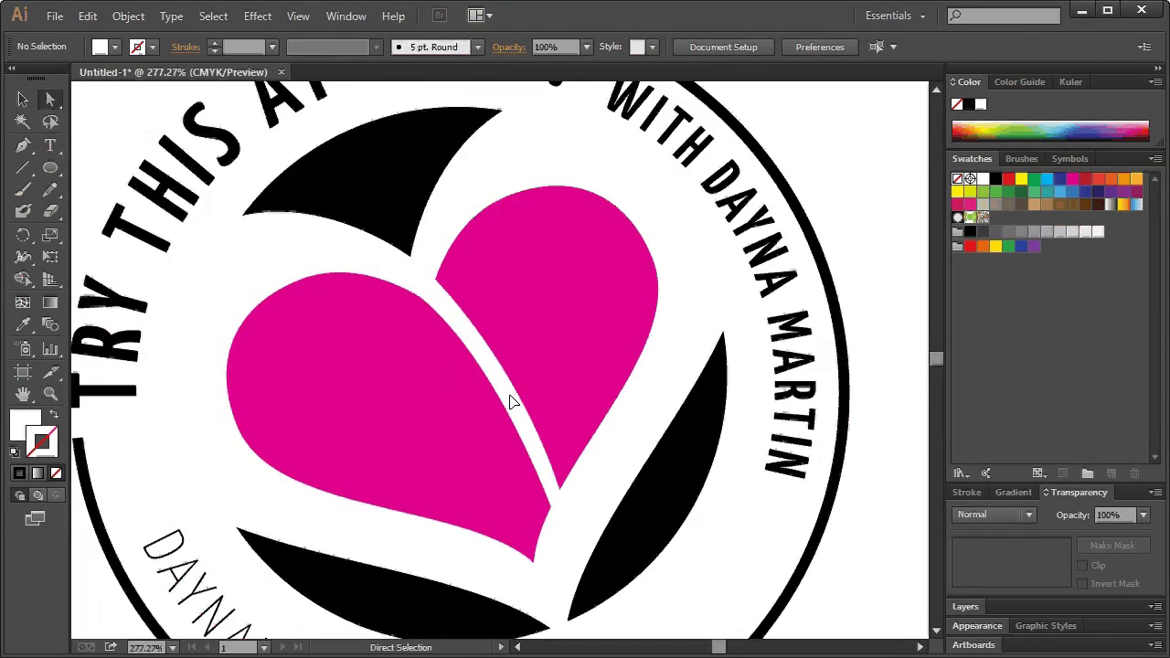
left_click(565, 515)
left_click_drag(565, 515, 561, 527)
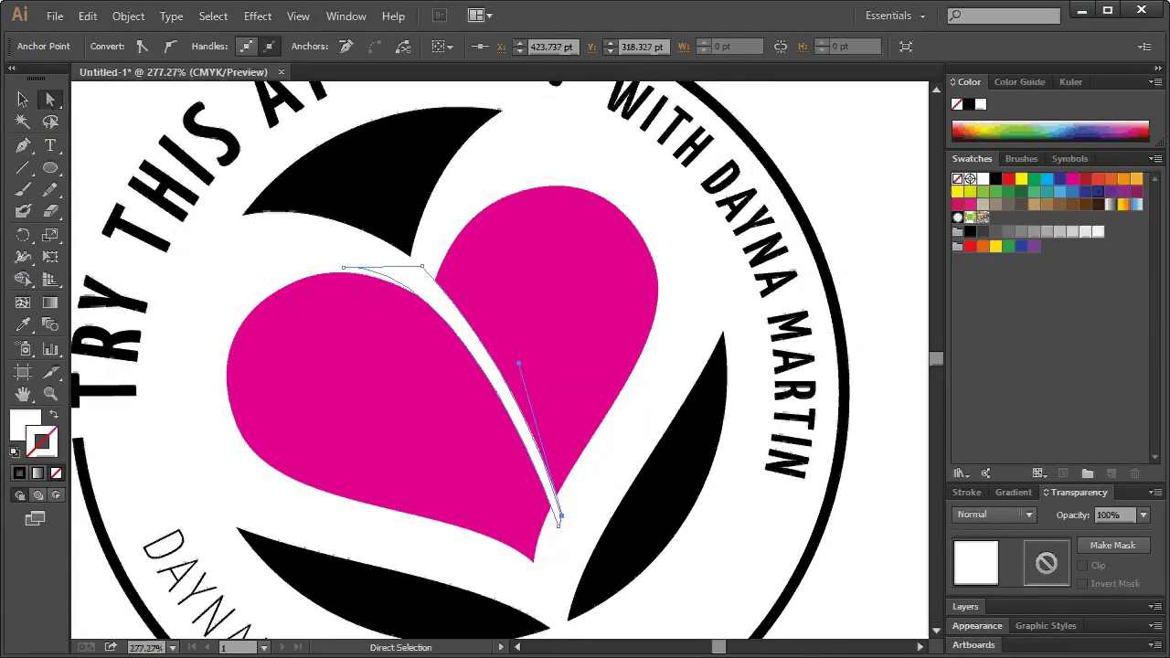
left_click(23, 99)
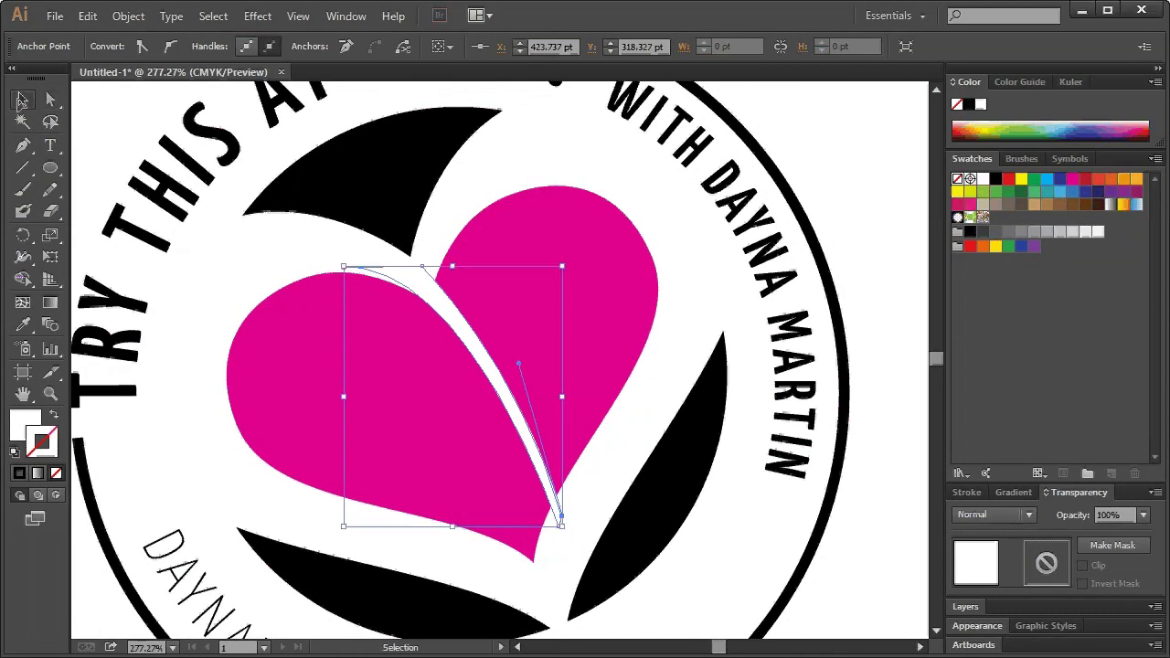
left_click(442, 308)
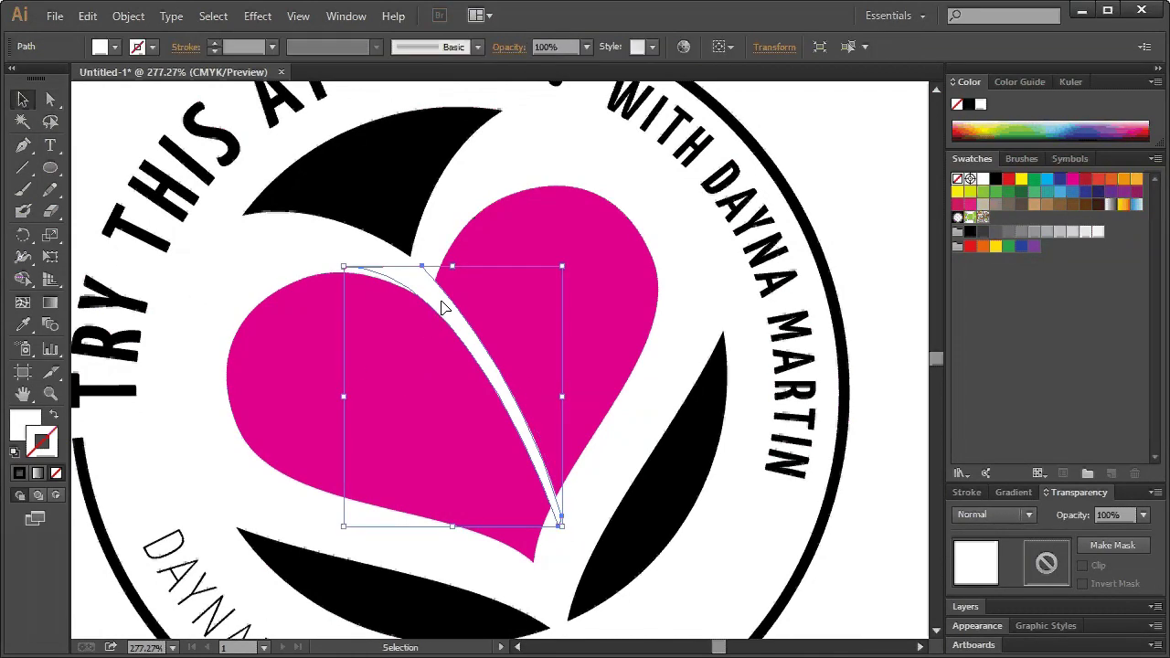
key("ctrl")
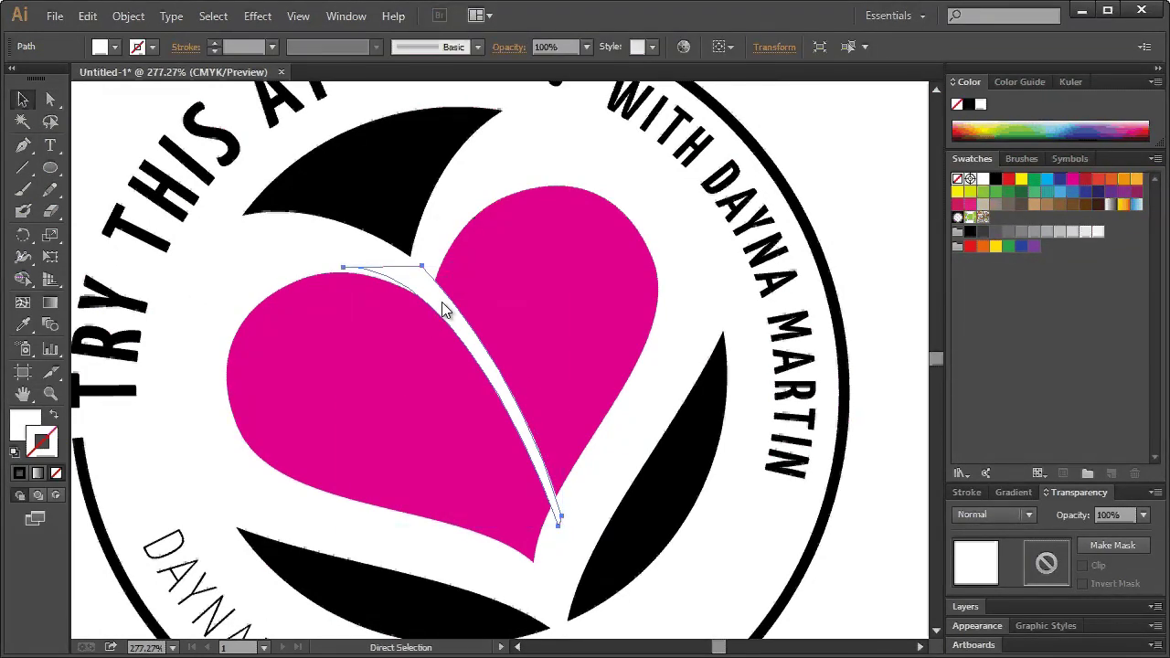
right_click(442, 308)
mouse_move(499, 541)
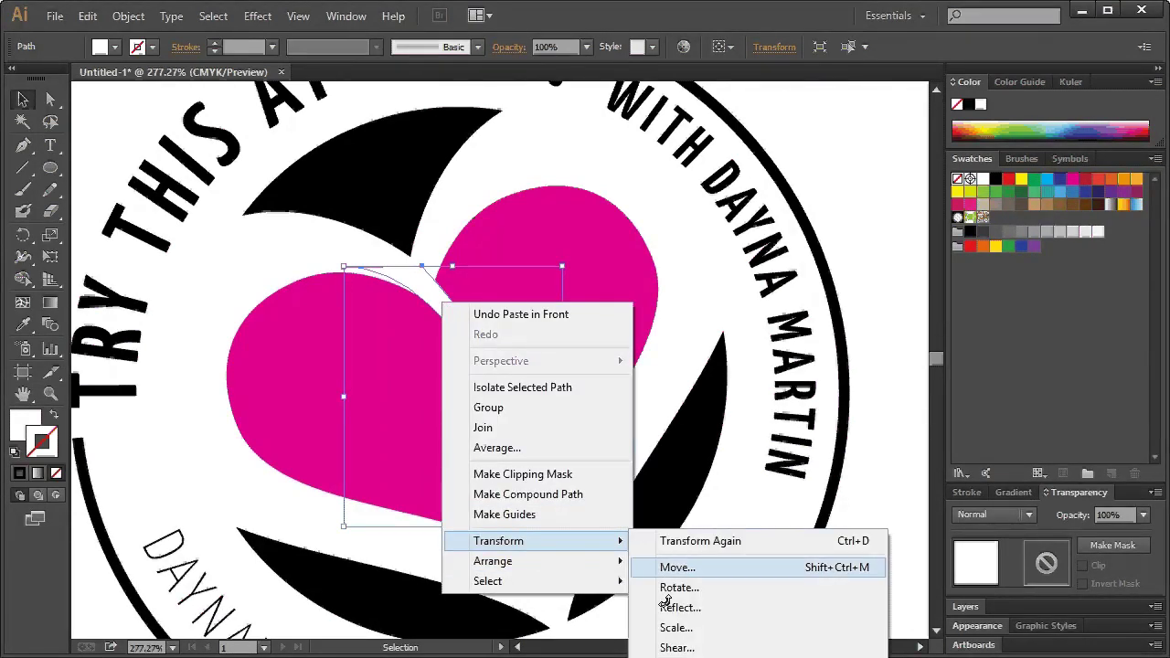
left_click(681, 607)
left_click(512, 468)
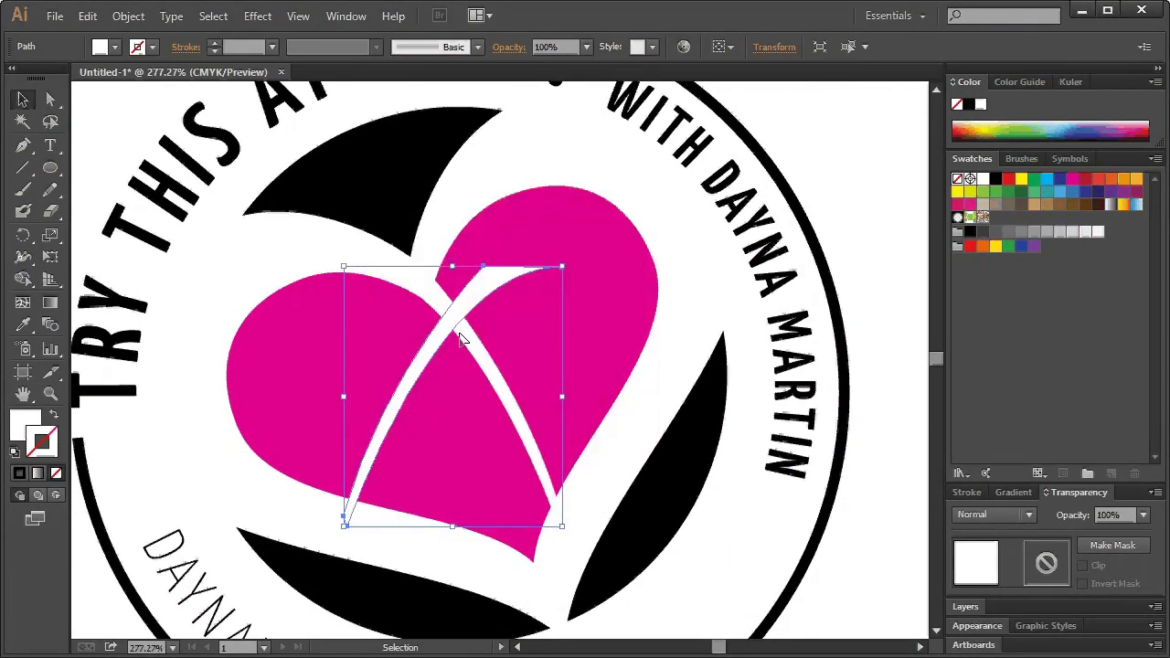
left_click_drag(565, 539, 640, 409)
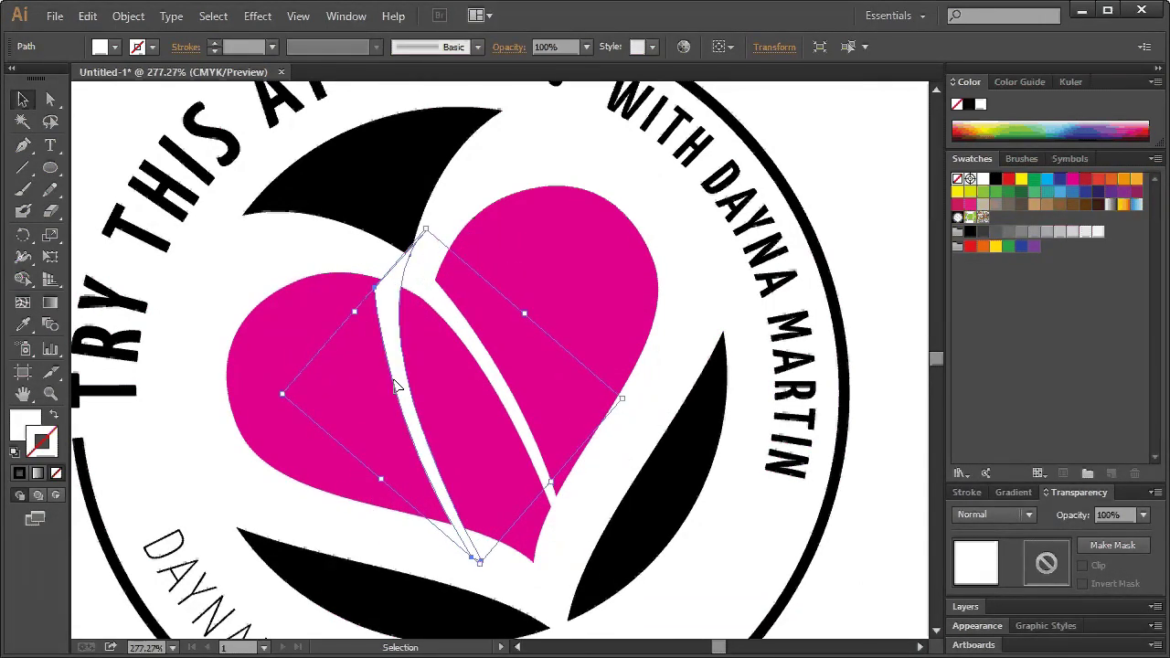
left_click_drag(402, 388, 432, 403)
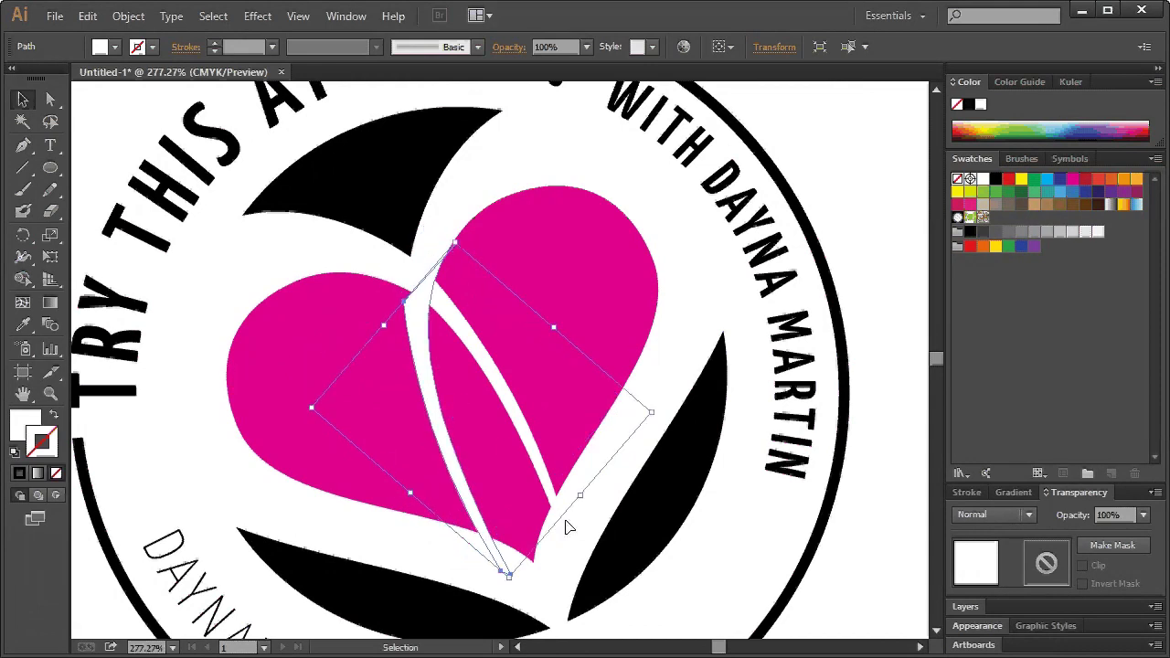
left_click_drag(449, 462, 451, 445)
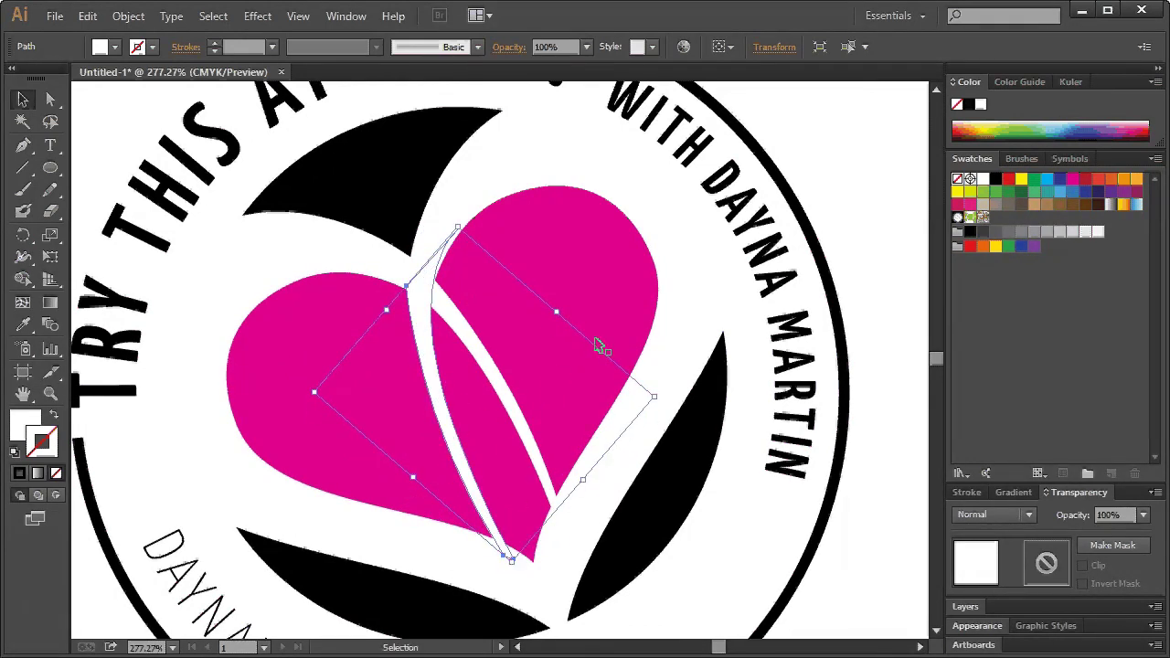
left_click(649, 337)
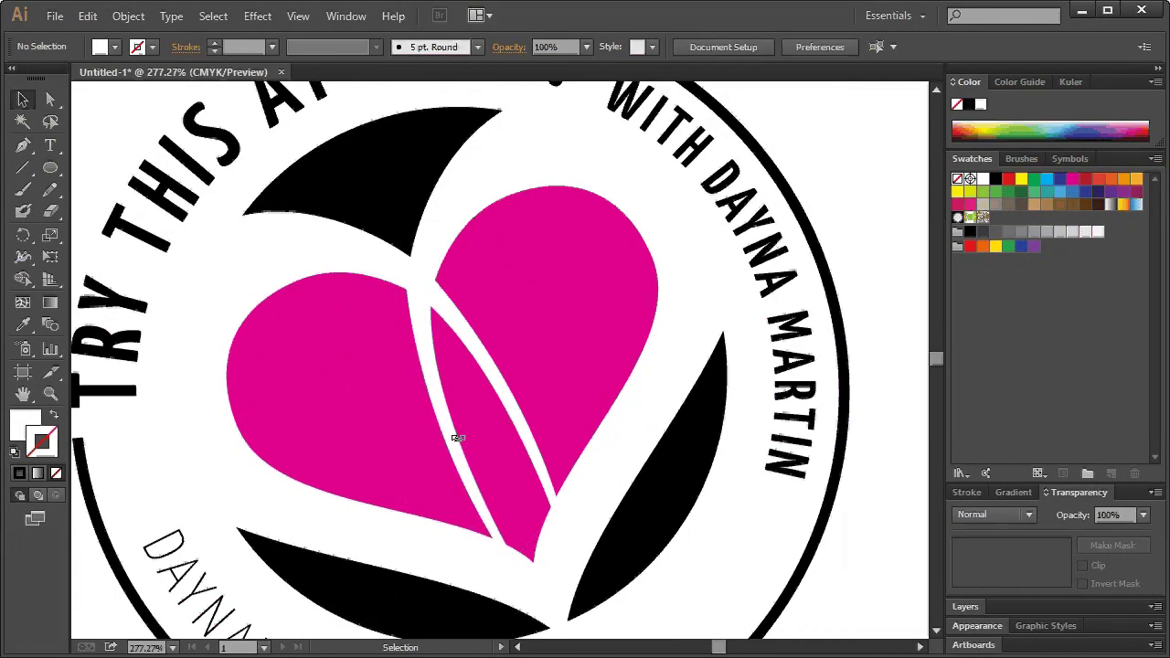
left_click(547, 513)
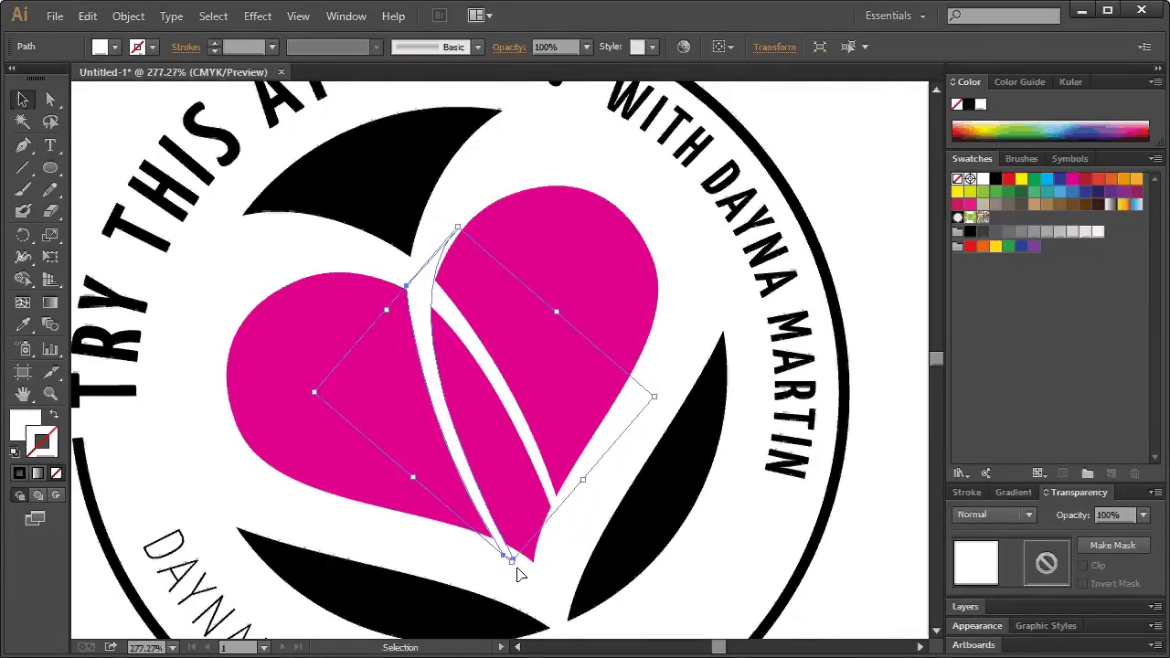
left_click_drag(517, 576, 509, 578)
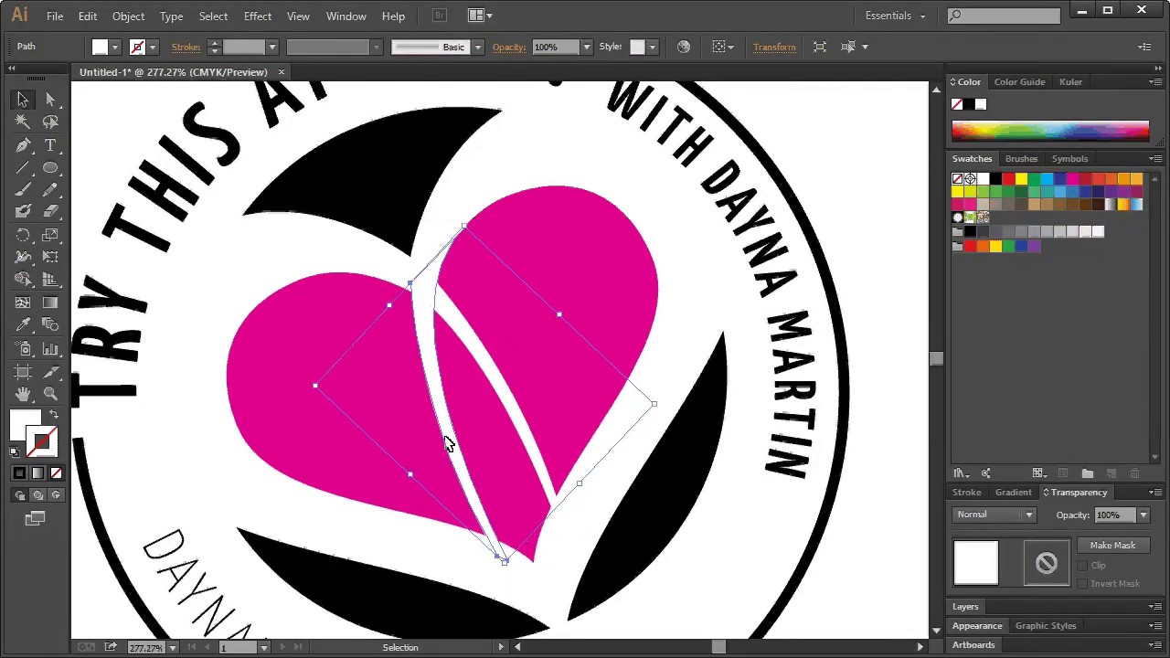
left_click_drag(444, 442, 447, 431)
left_click(681, 318)
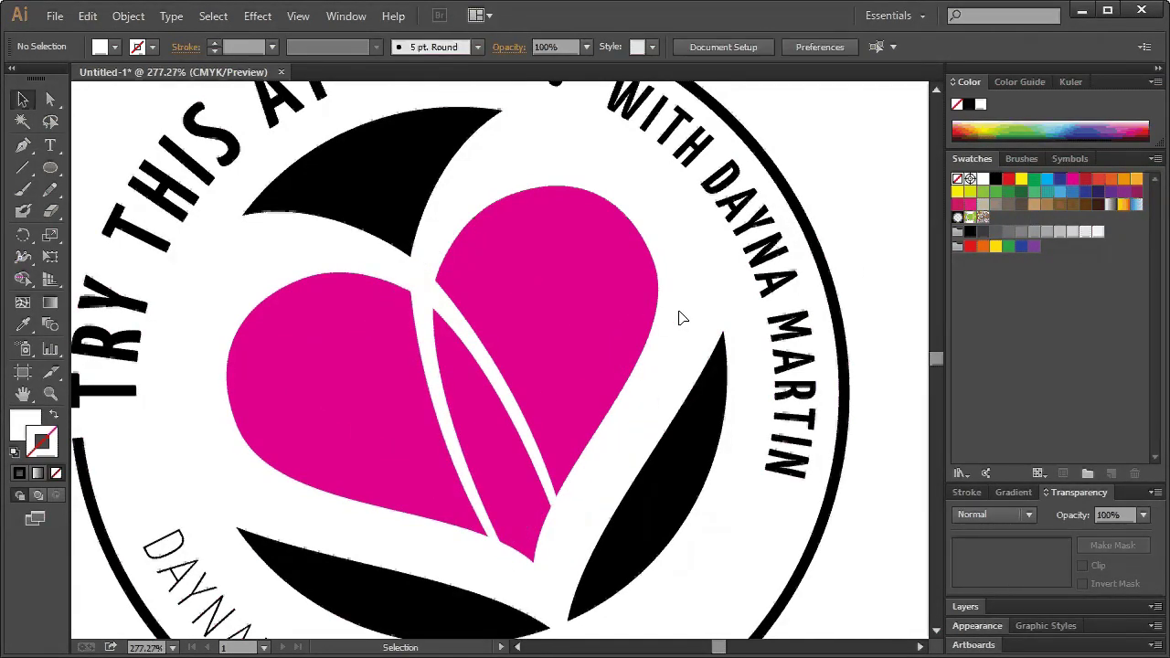
left_click(511, 548)
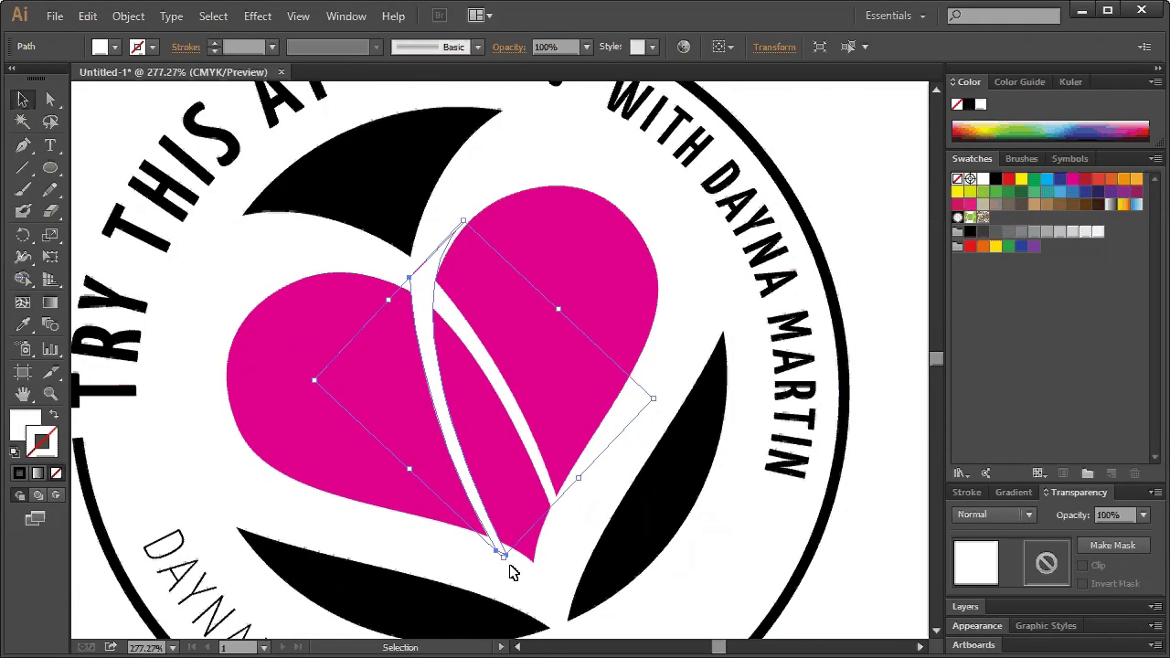
left_click_drag(512, 573, 466, 477)
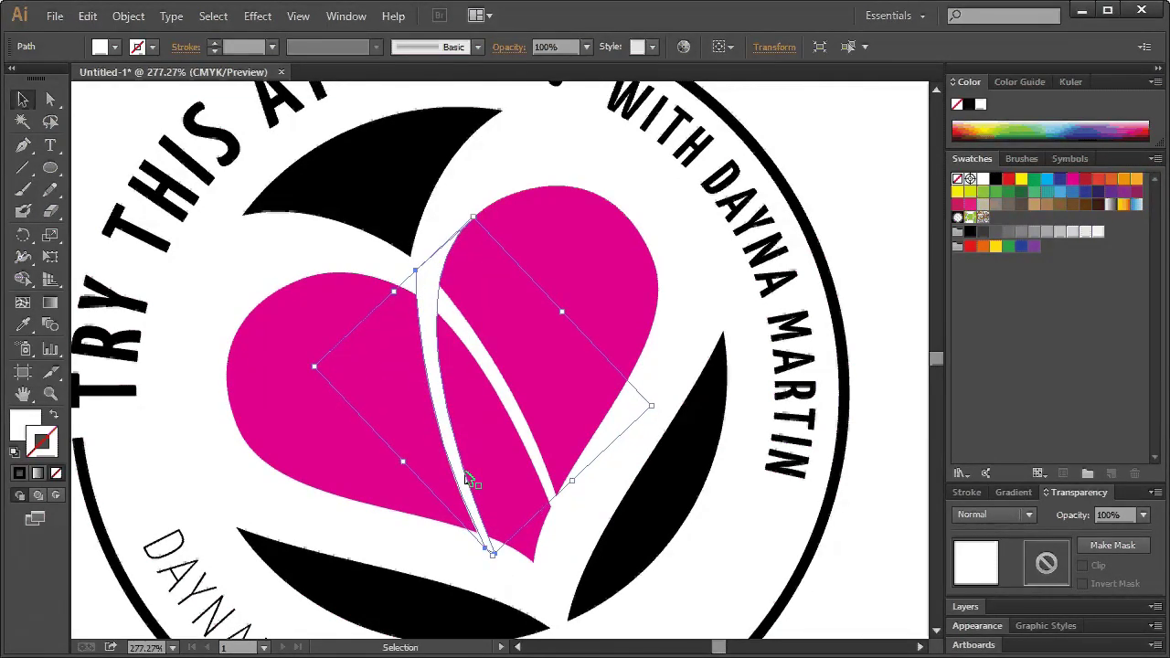
left_click(649, 402)
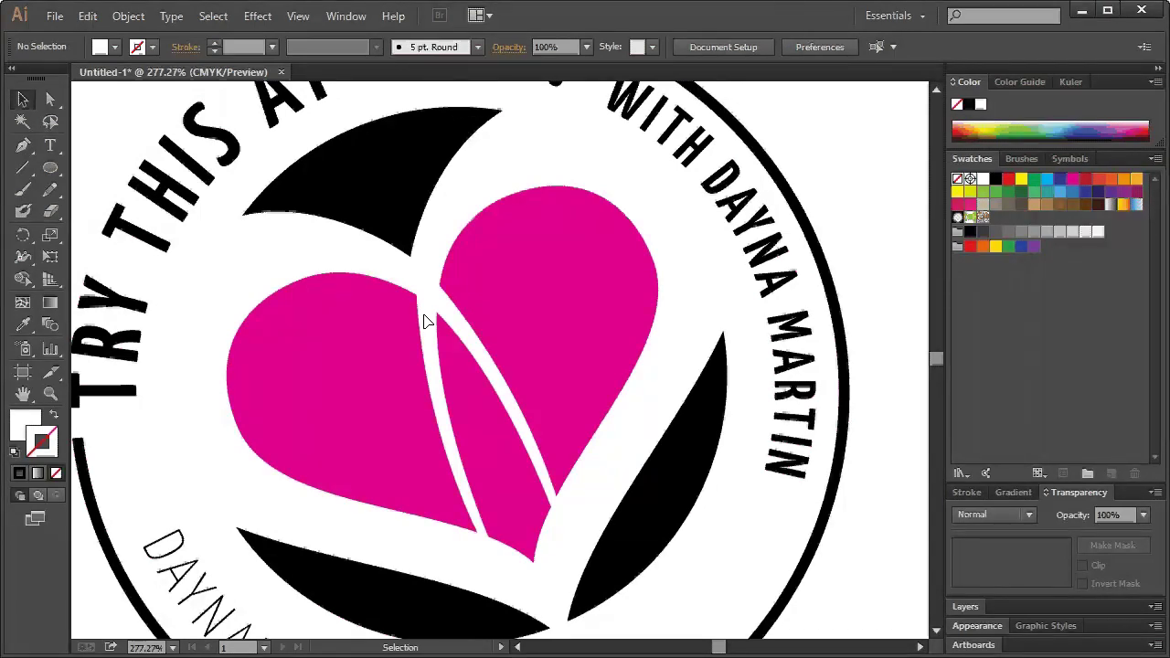
left_click(443, 317)
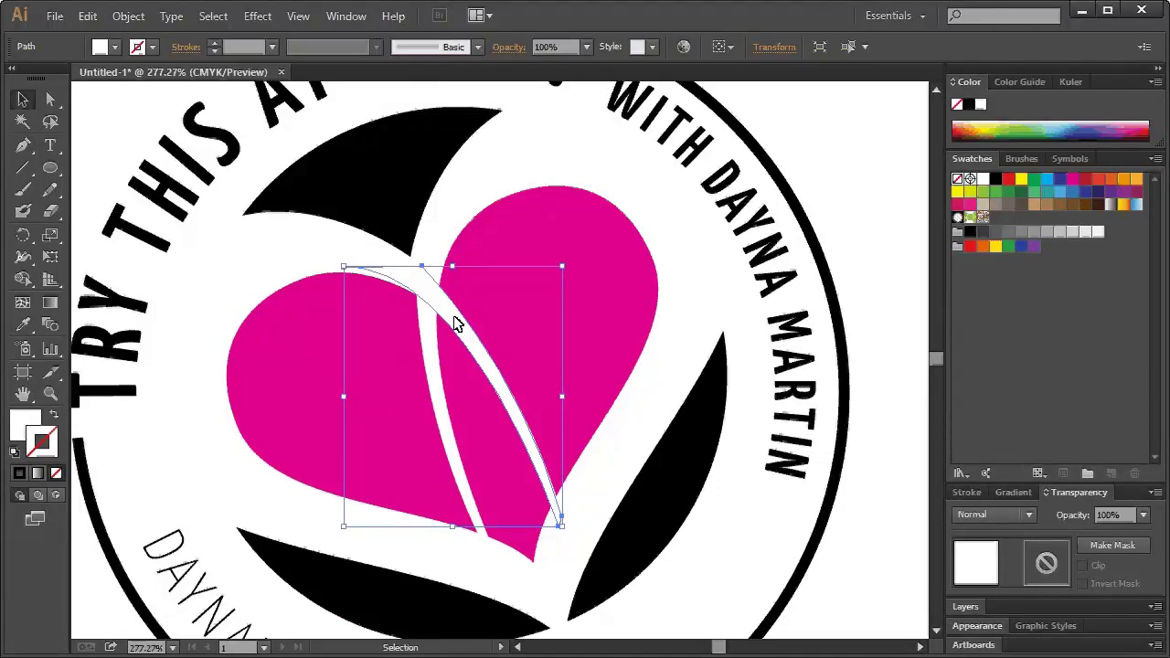
left_click(126, 16)
mouse_move(148, 384)
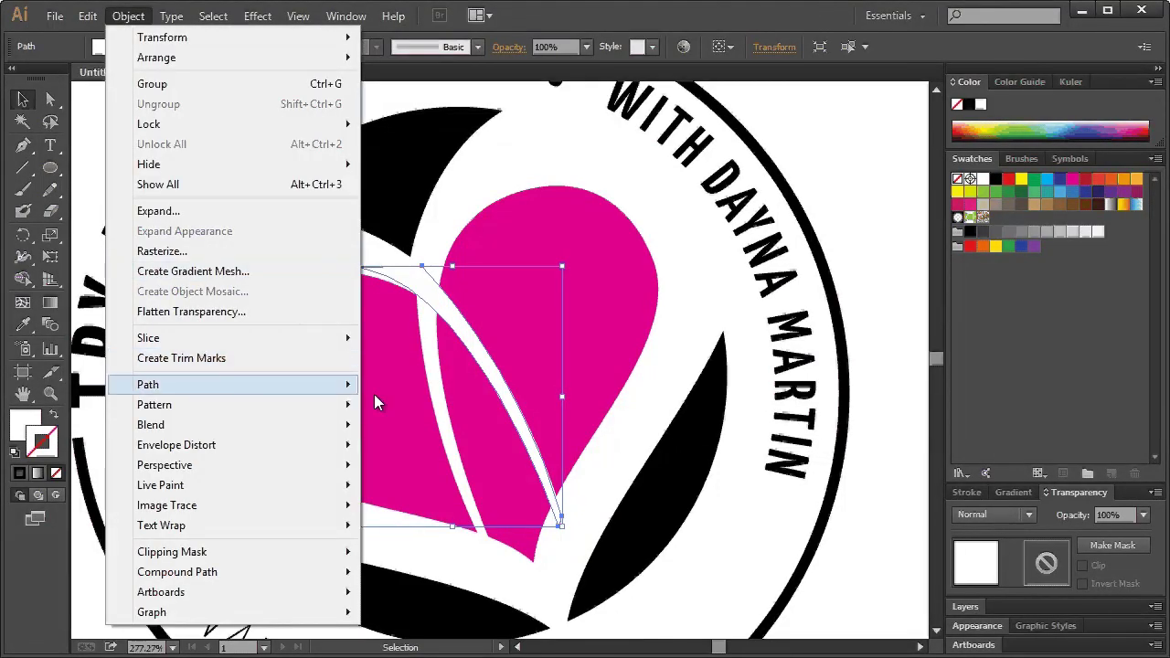
left_click(408, 537)
left_click(436, 365)
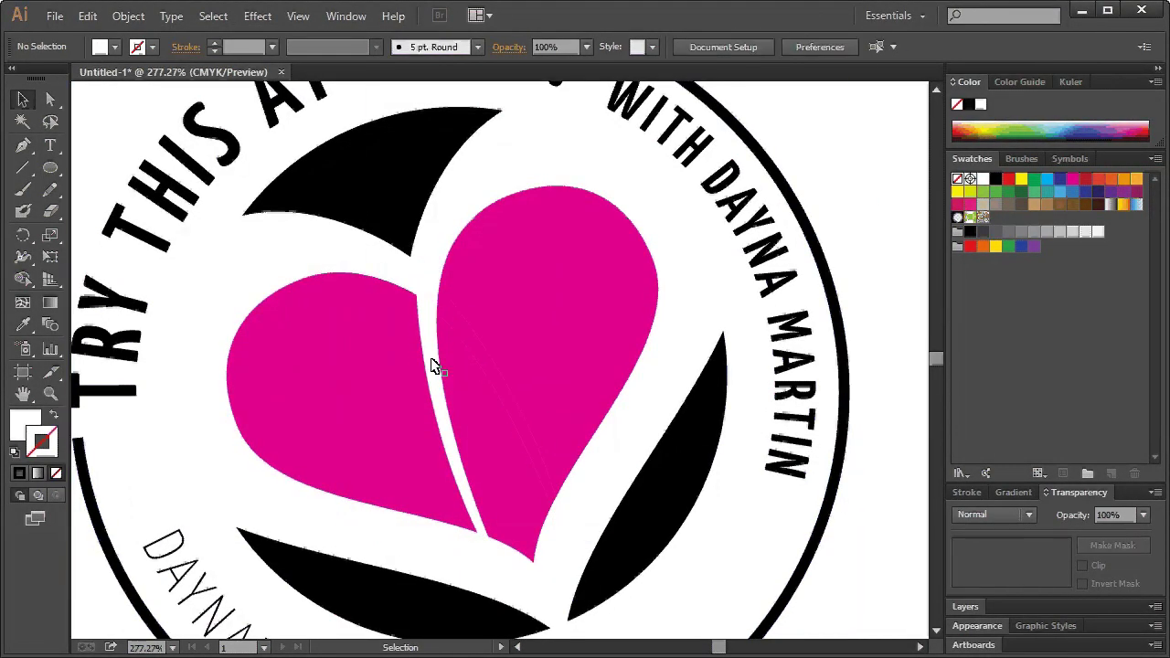
key("ctrl+z")
left_click(126, 17)
mouse_move(147, 384)
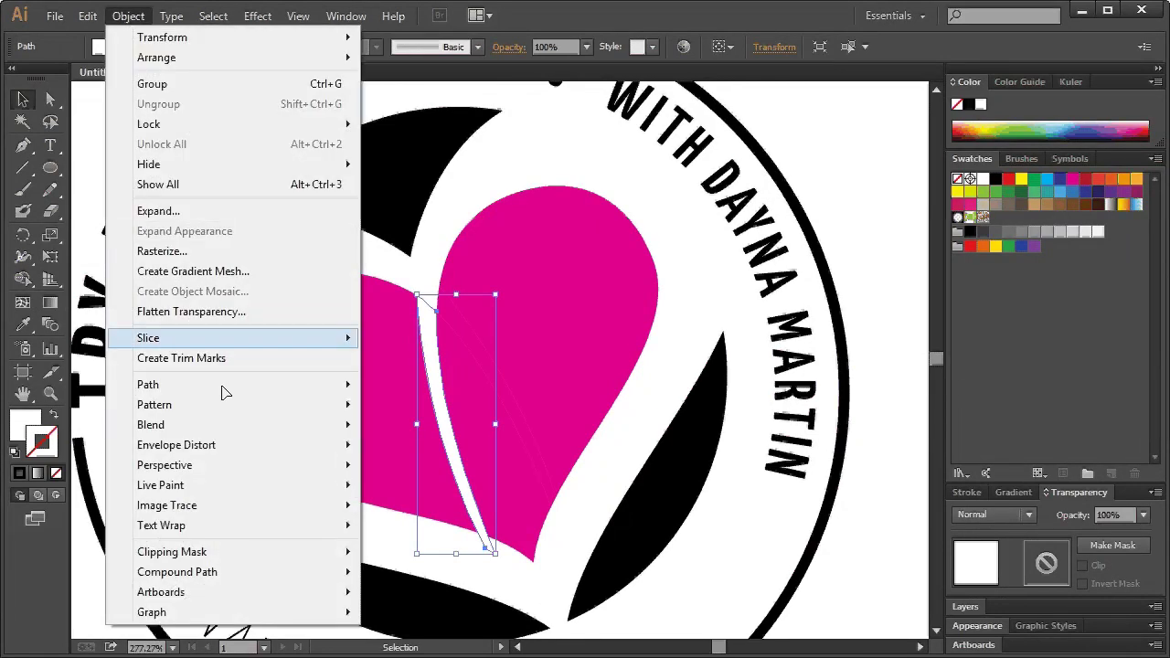
left_click(442, 540)
left_click(538, 151)
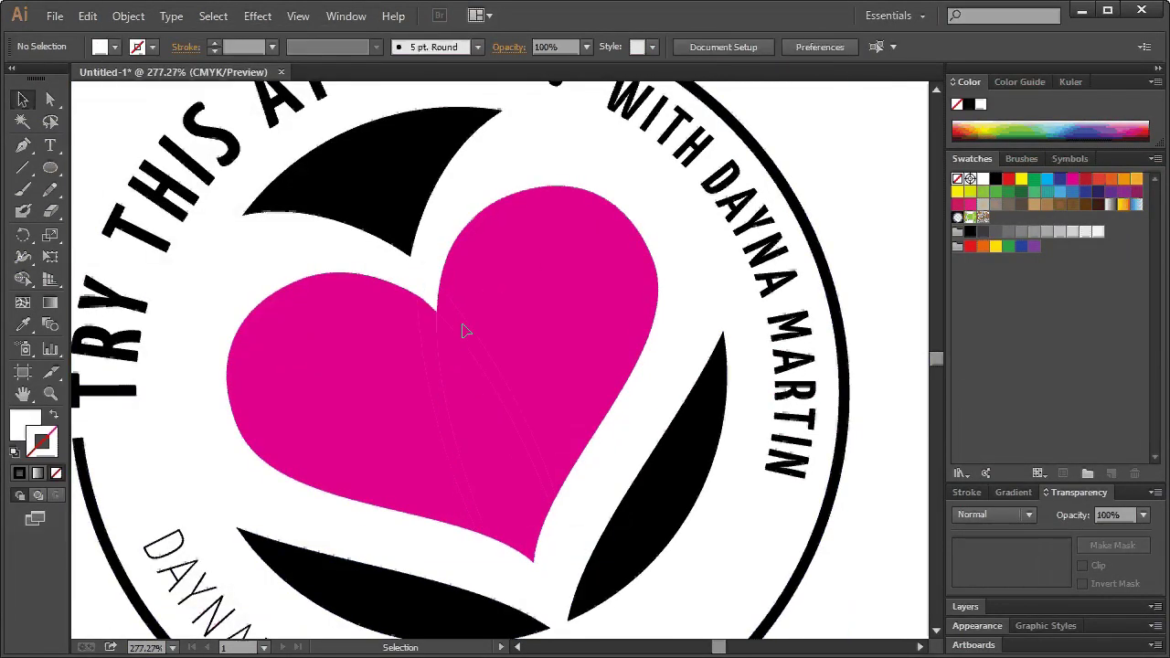
left_click(452, 322)
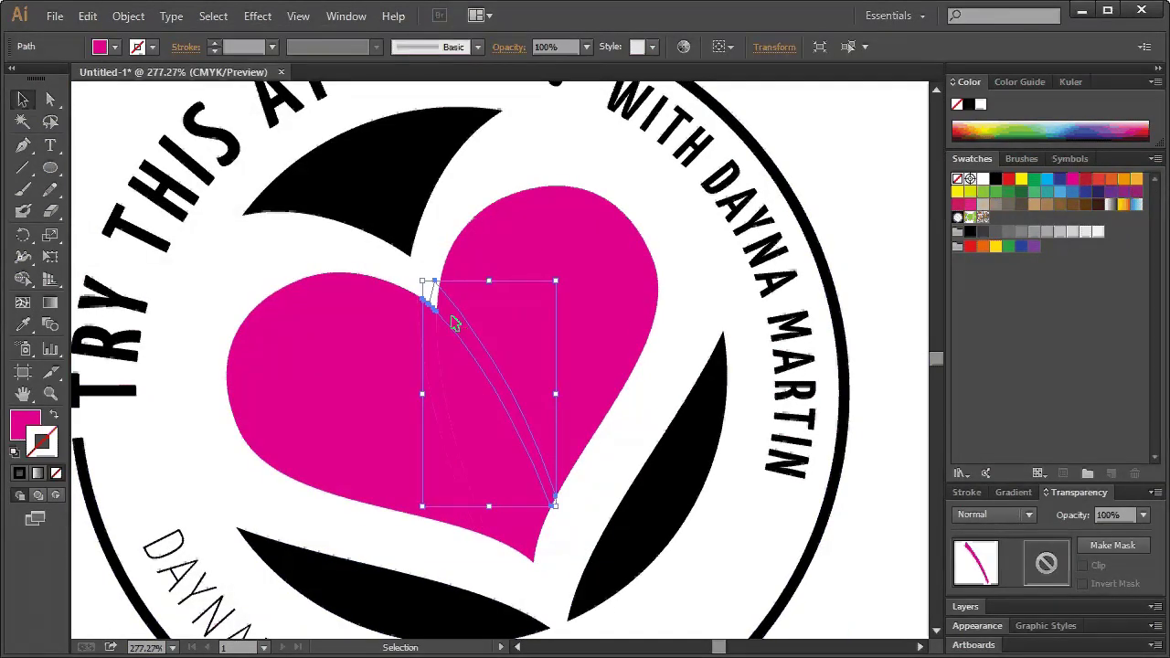
key("Delete")
left_click(423, 330)
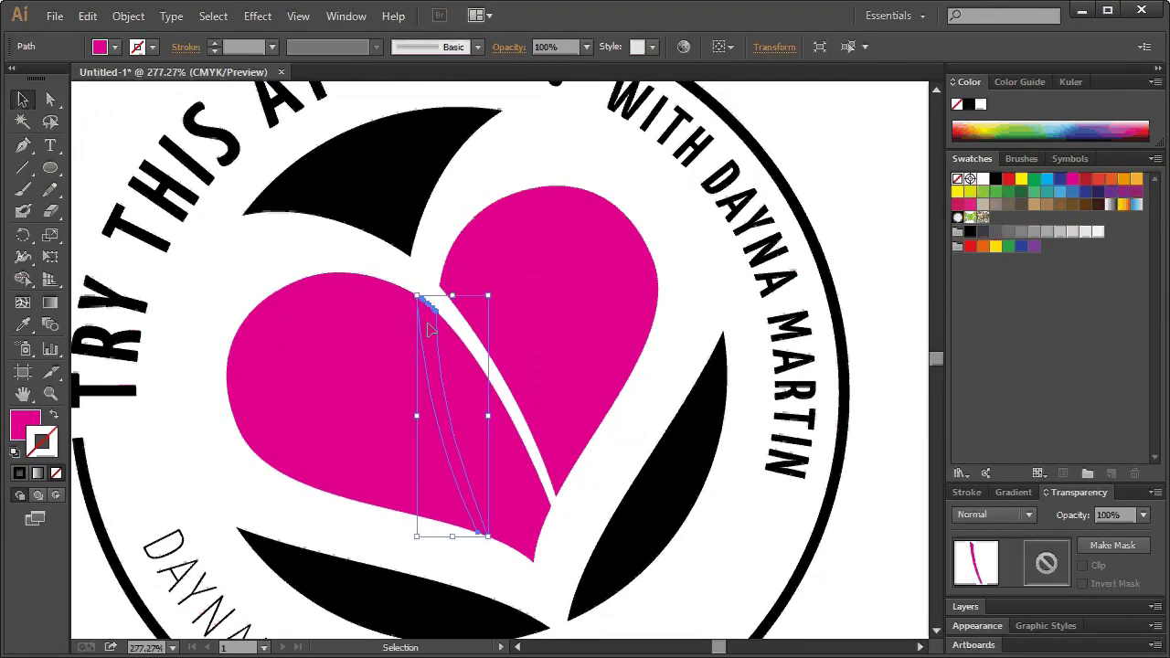
key("Delete")
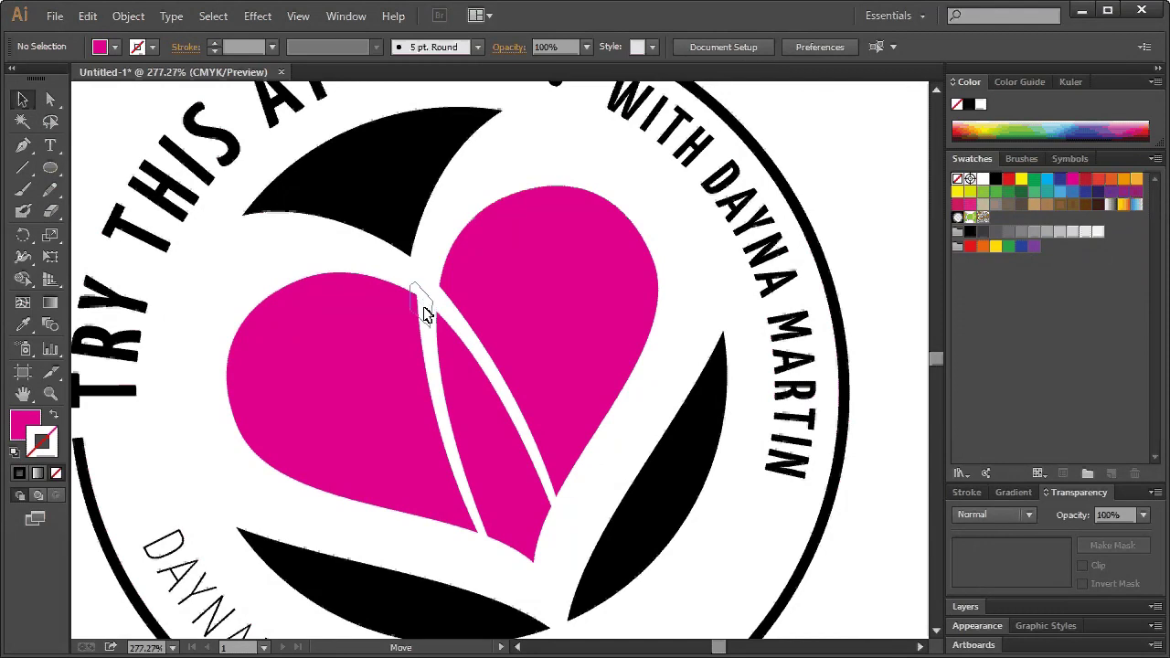
left_click(424, 309)
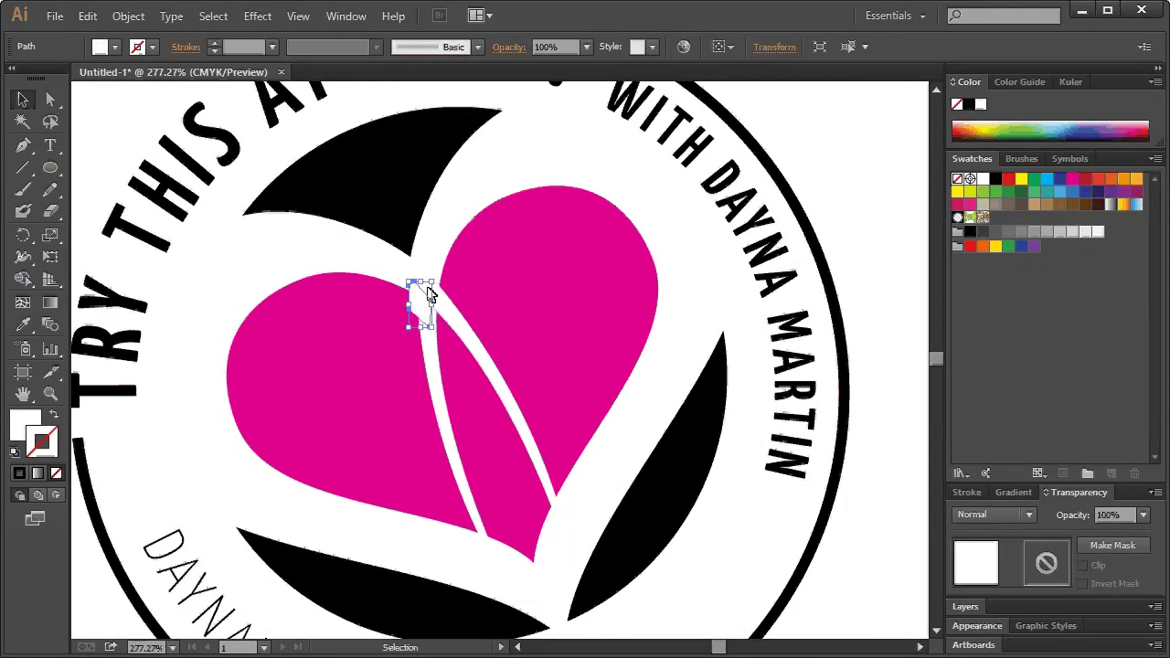
key("Delete")
key("ctrl+a")
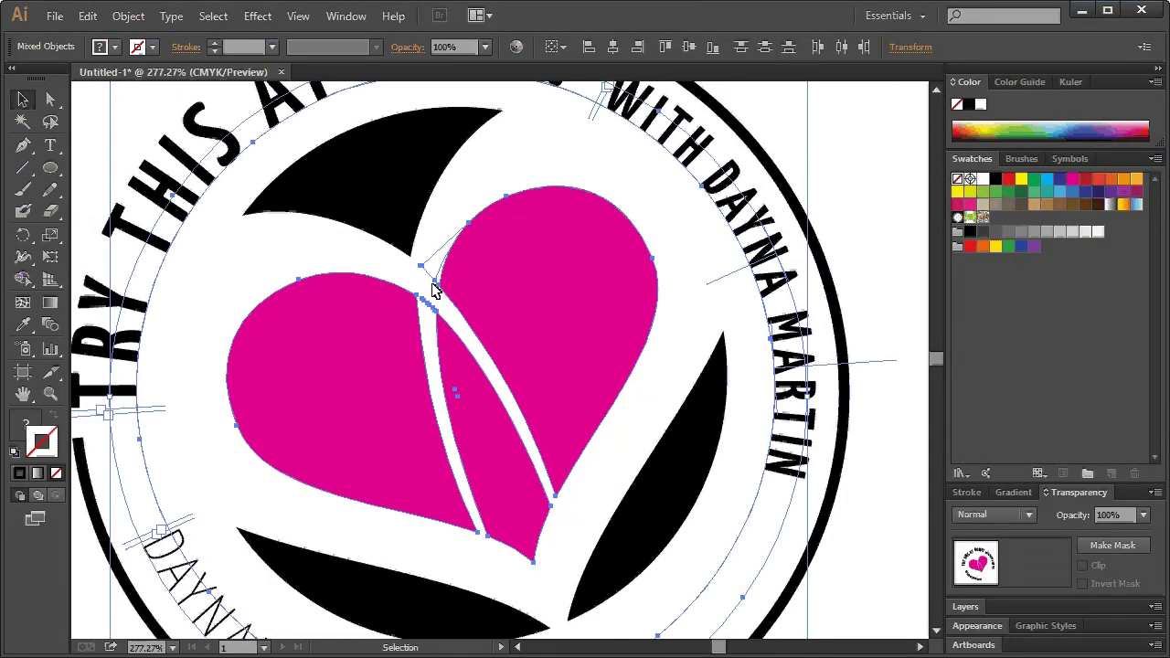
left_click(437, 267)
left_click(400, 271)
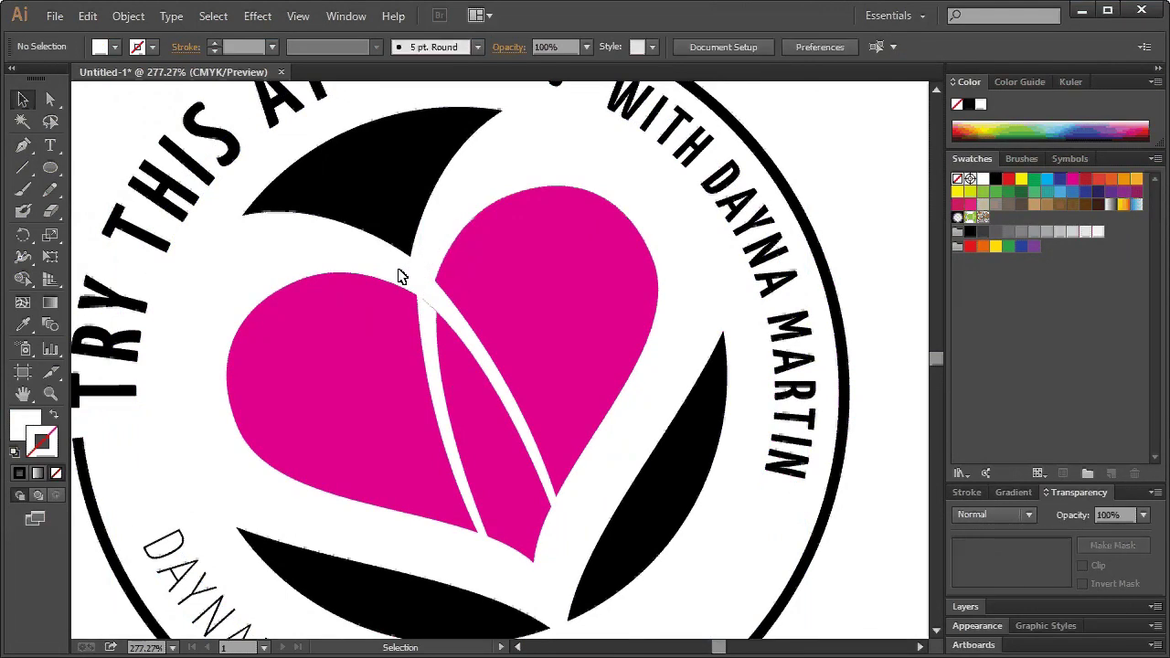
left_click(434, 308)
left_click(450, 315)
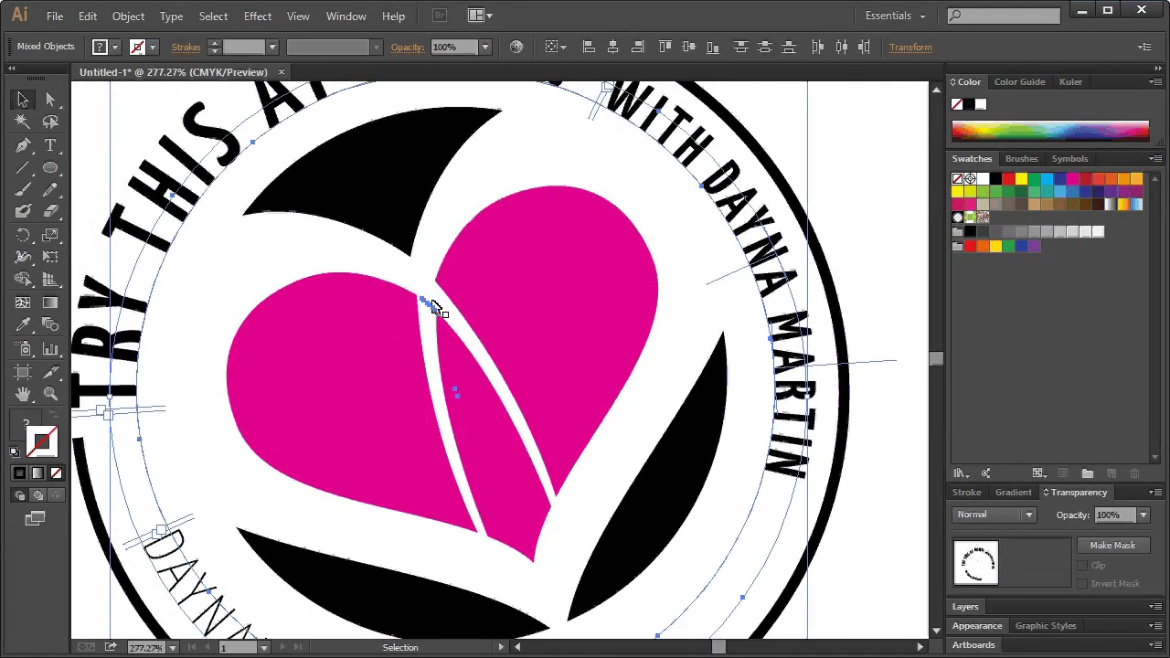
left_click(421, 300)
left_click(448, 313)
key("Delete")
key("ctrl+z")
left_click(624, 207)
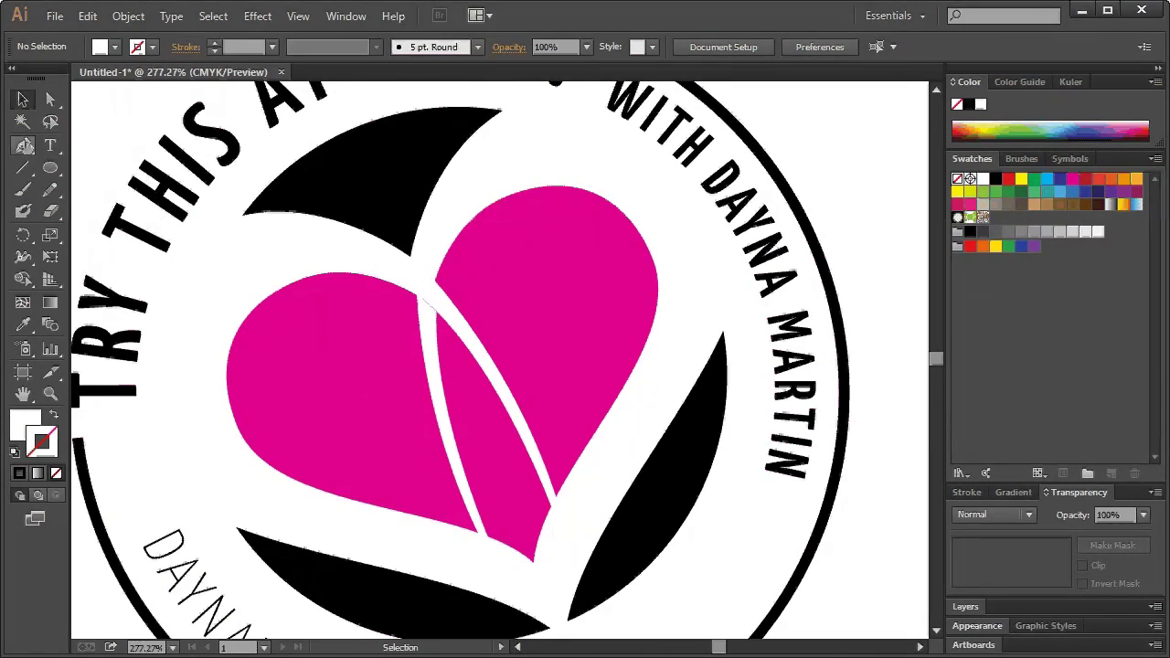
Step: Draw a thin closed sliver path along the stripe from the heart's top gap to its bottom
left_click(24, 145)
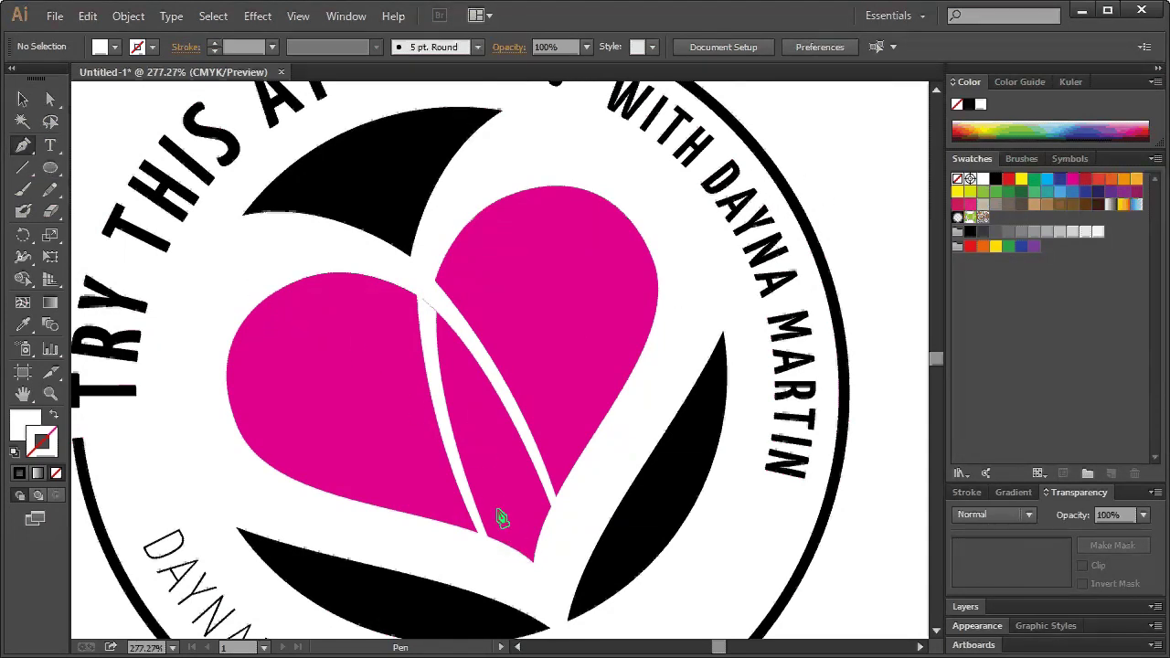
left_click(504, 554)
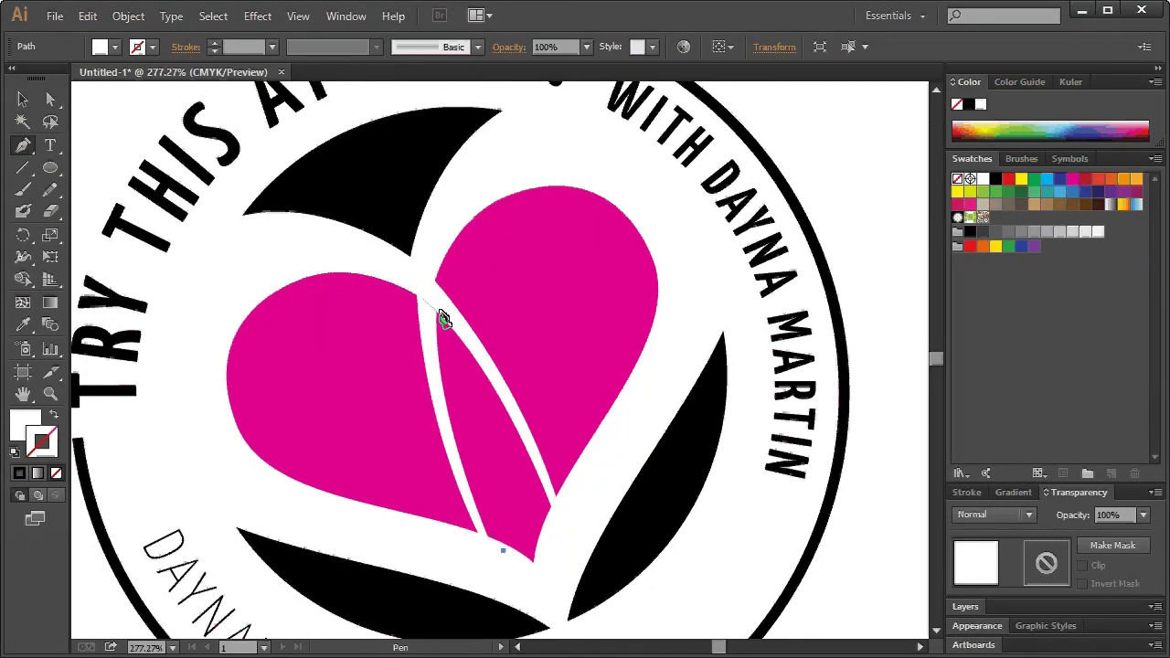
left_click_drag(437, 300, 433, 206)
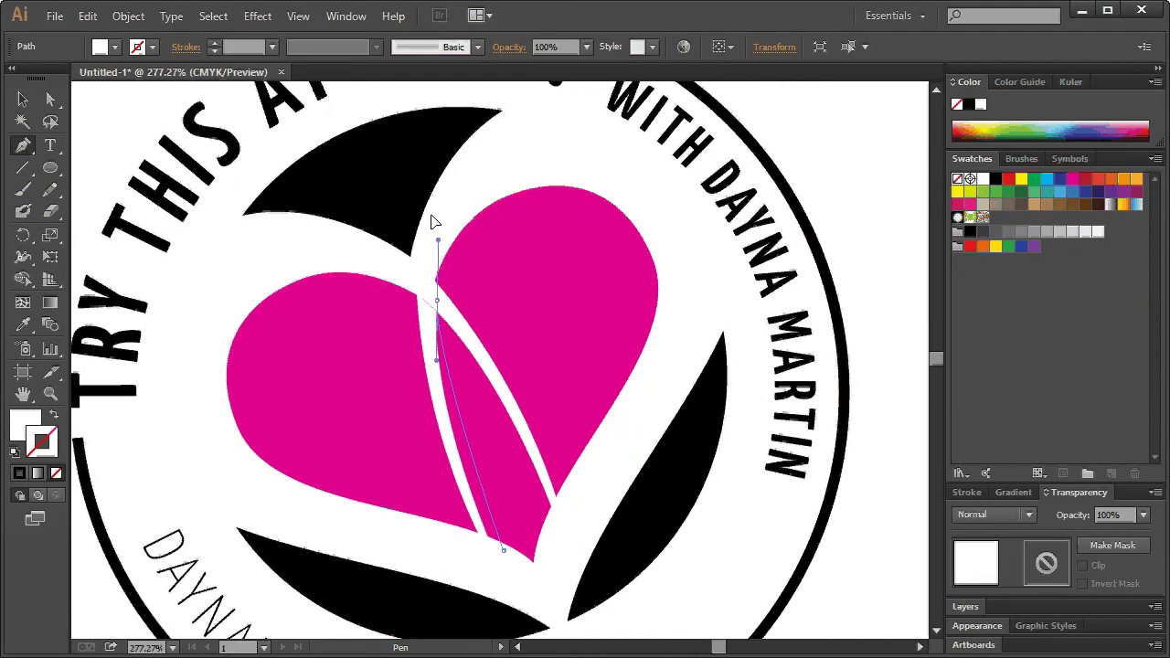
left_click(437, 302)
left_click_drag(420, 294, 490, 554)
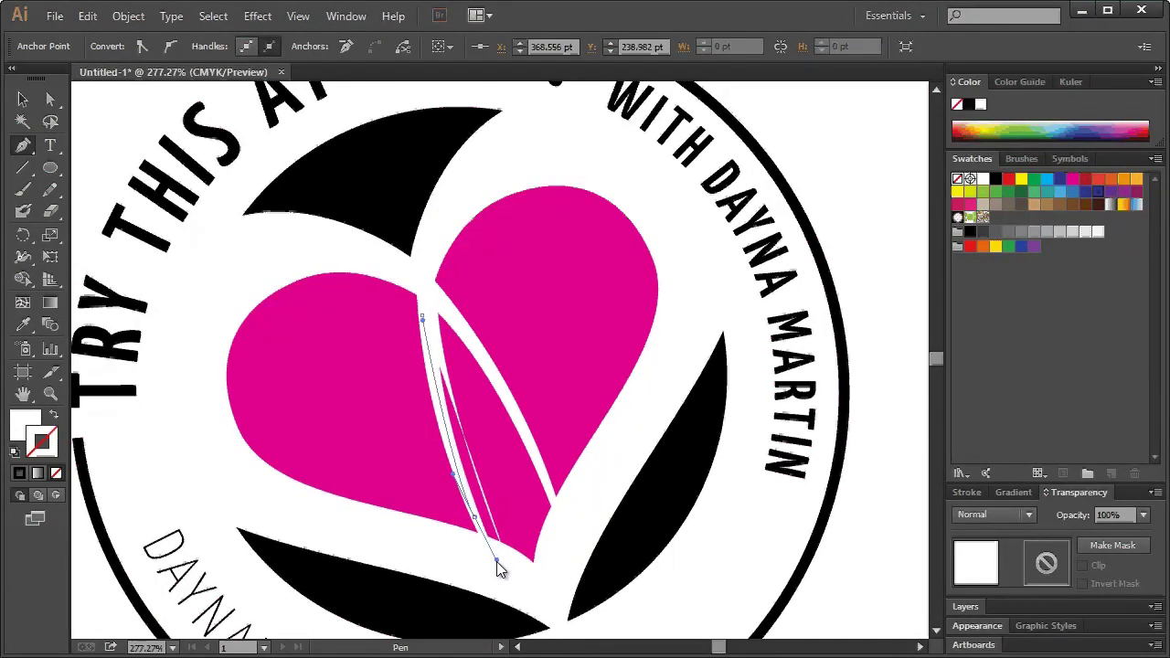
left_click(500, 551)
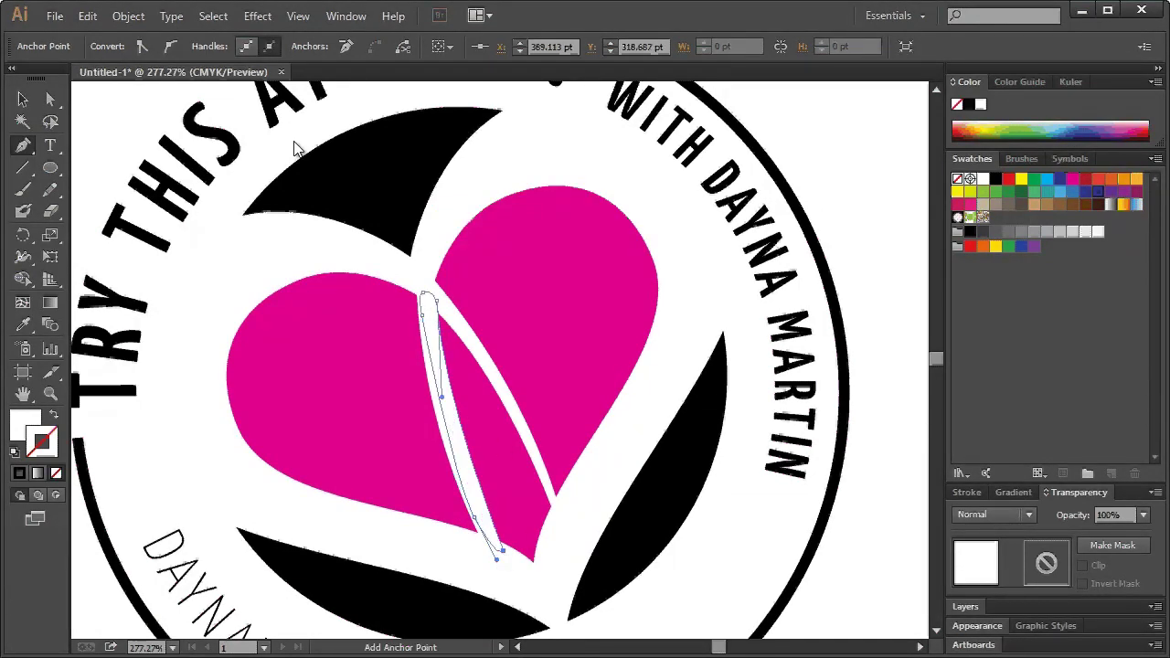
Step: Divide the heart with the sliver using Divide Objects Below and select the sliver piece
left_click(128, 16)
mouse_move(149, 384)
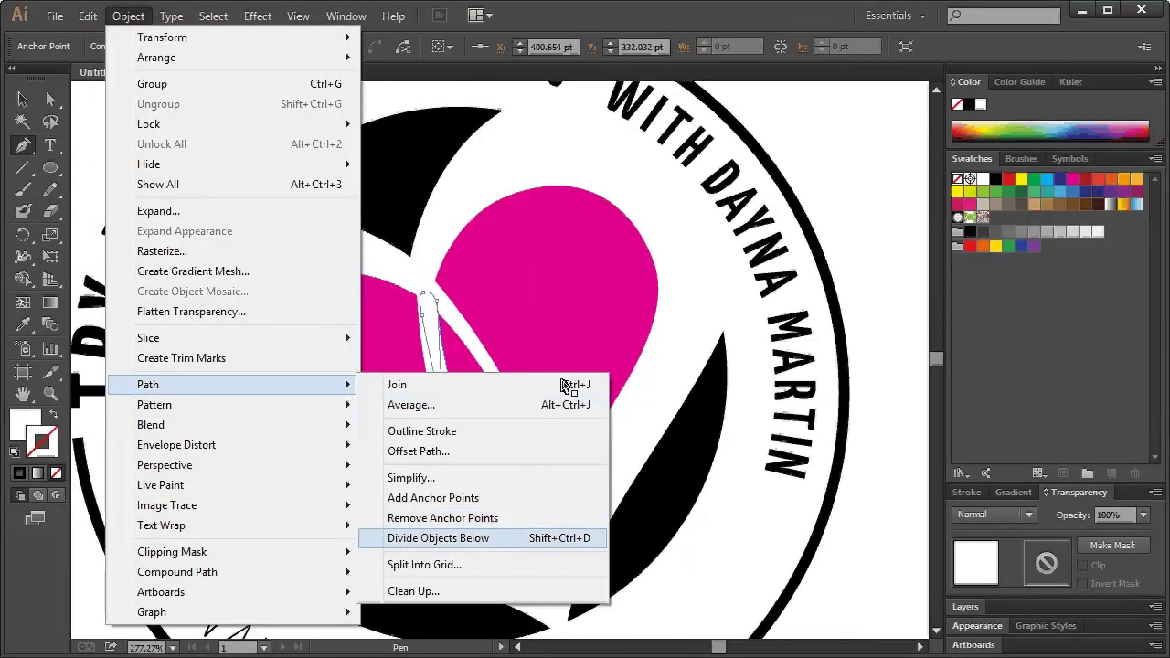
left_click(438, 539)
left_click(50, 120)
left_click(50, 99)
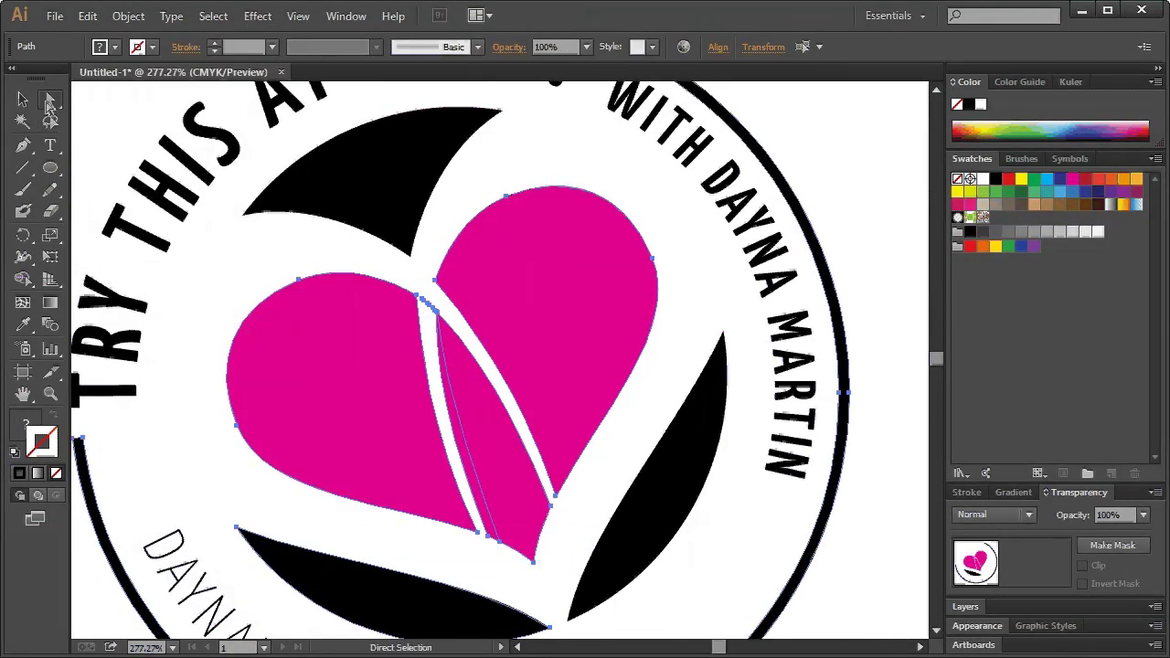
left_click(435, 325)
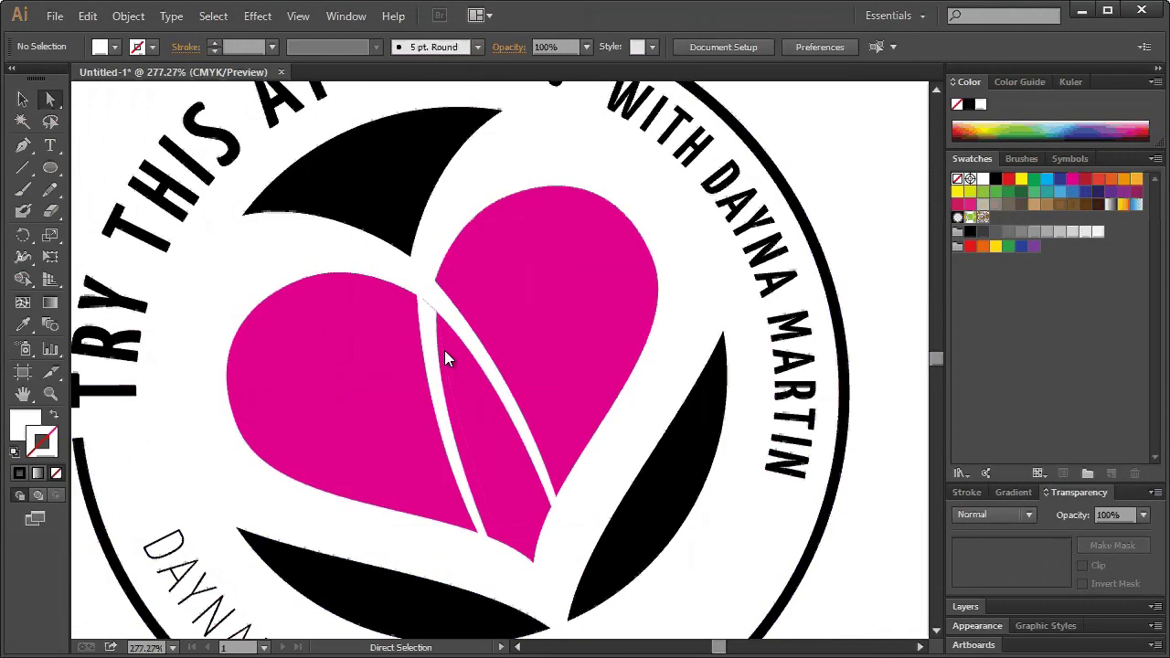
left_click(439, 355)
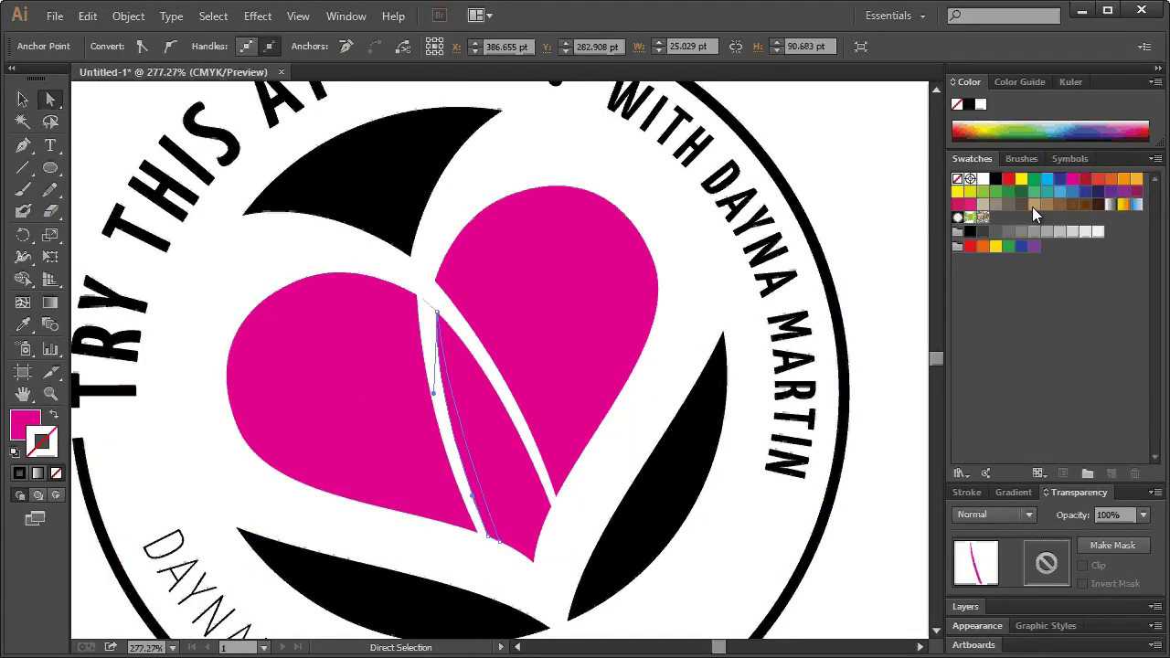
Step: Fill the sliver with a darker magenta chosen in the Color Picker
left_click(1013, 493)
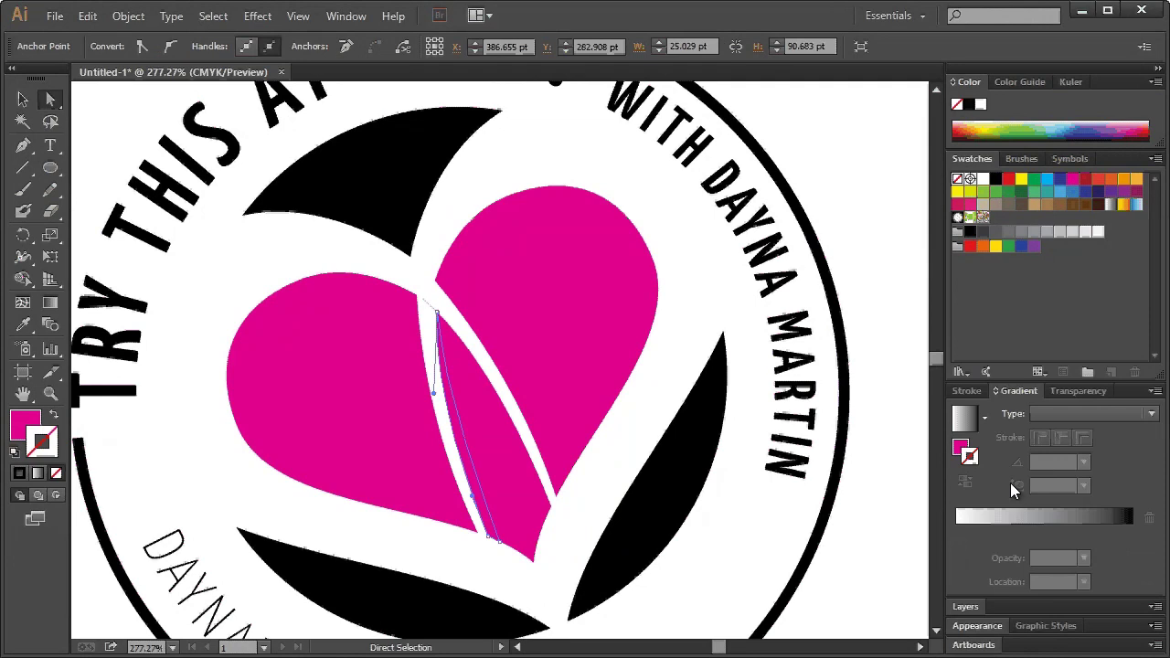
double_click(961, 448)
left_click(813, 298)
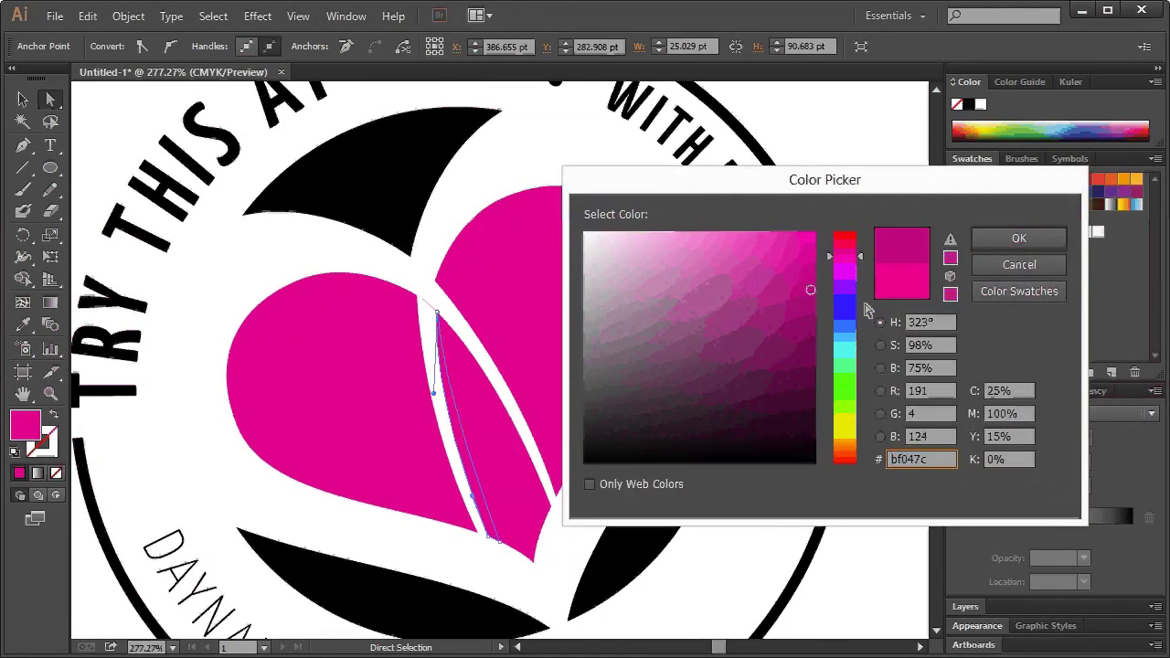
left_click(996, 241)
left_click(815, 196)
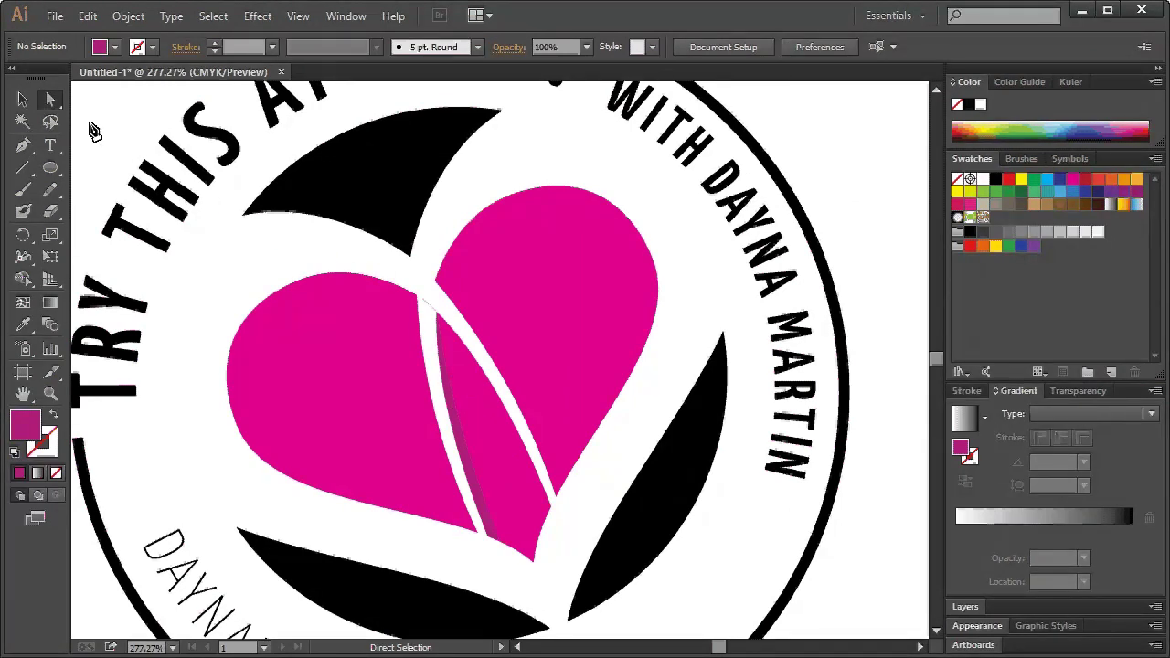
left_click(24, 145)
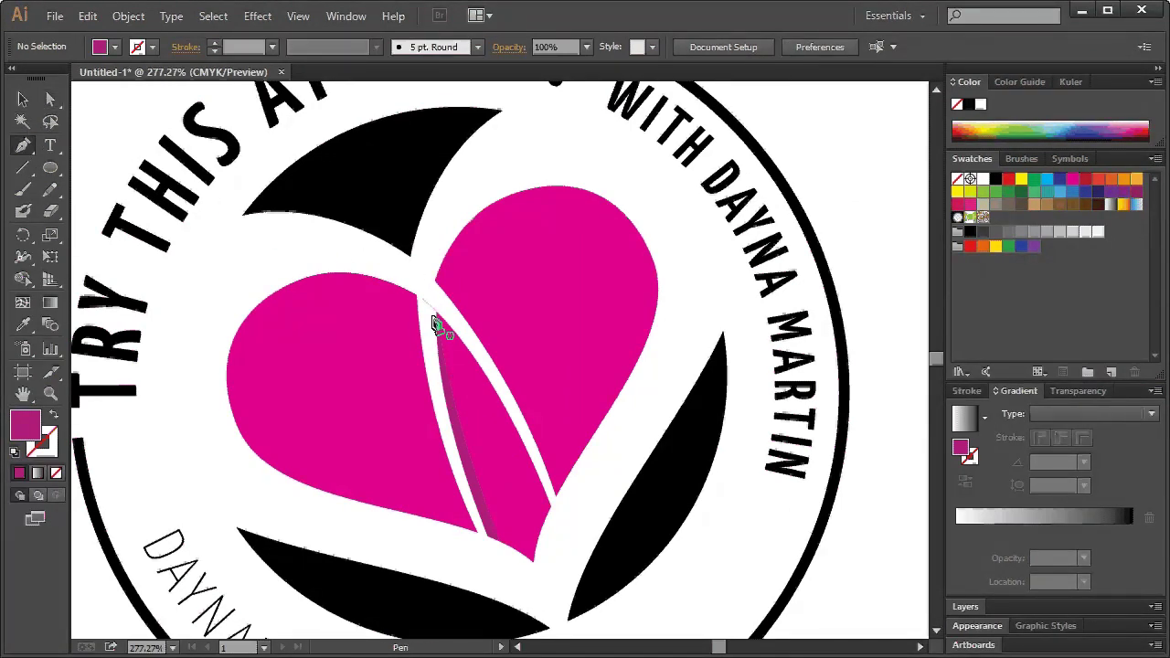
Step: Draw a second thin sliver path down the middle heart piece beside the white stripe
left_click(431, 324)
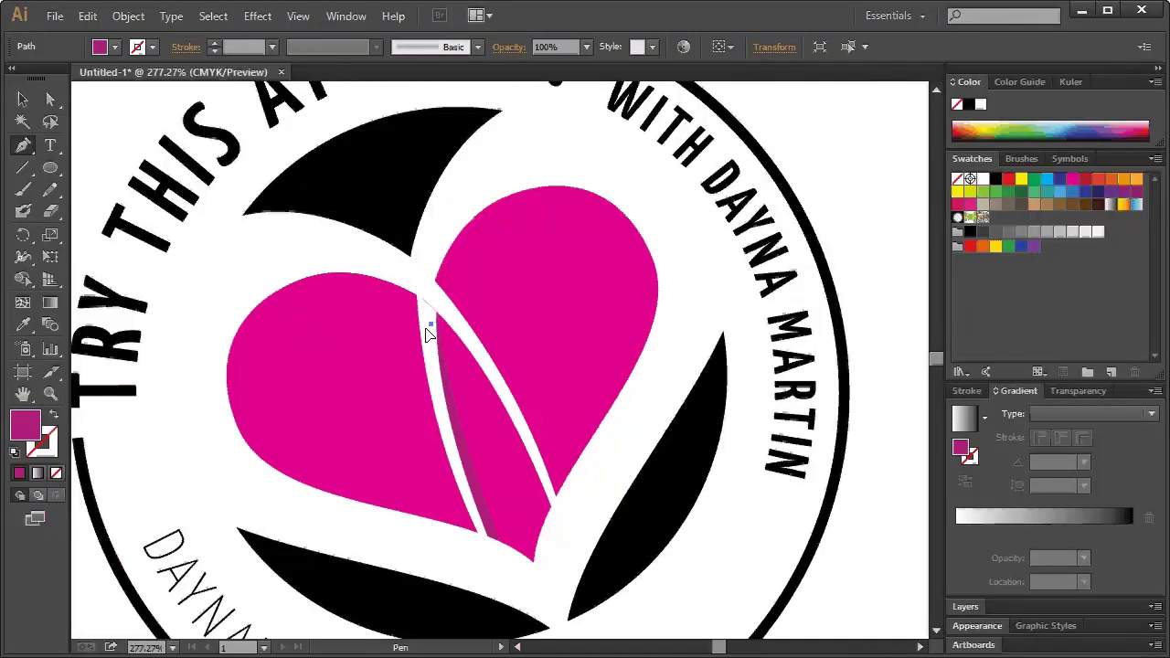
left_click(433, 335, "ctrl")
left_click(431, 324)
left_click_drag(552, 505, 620, 629)
left_click(552, 354)
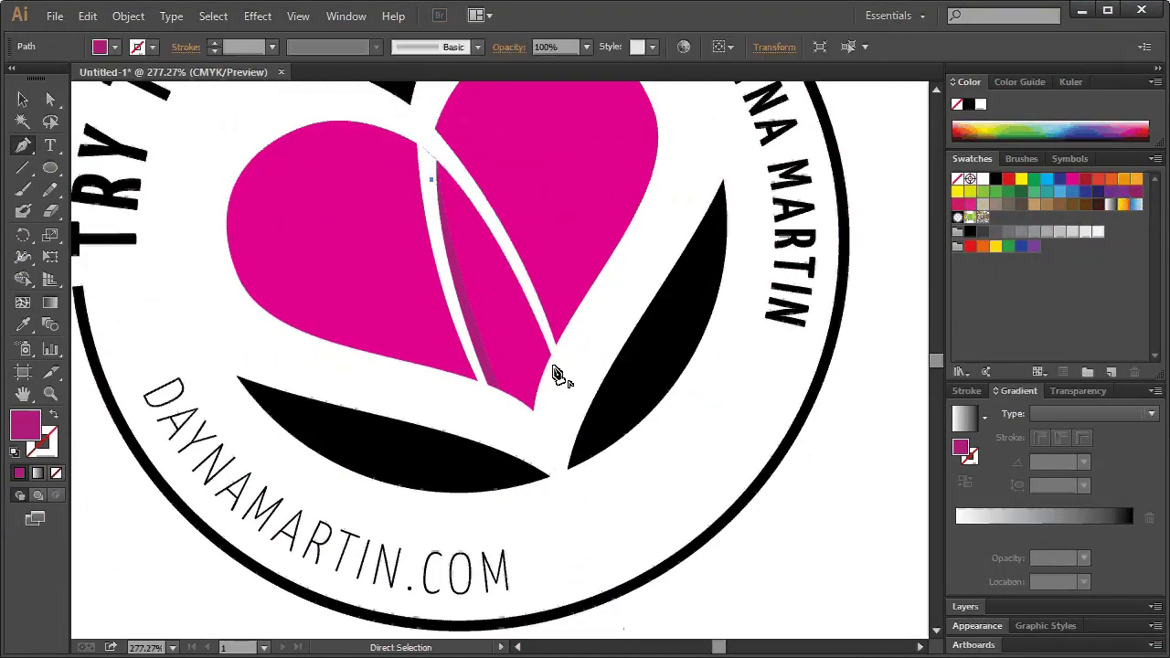
left_click_drag(553, 362, 624, 501)
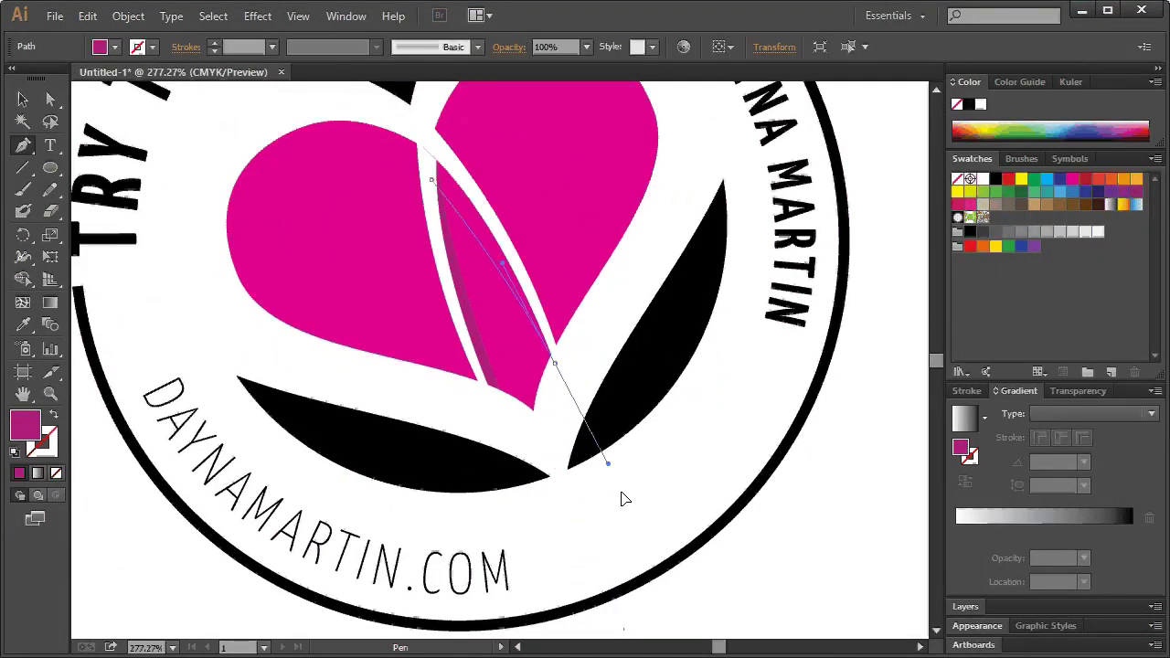
left_click(554, 362)
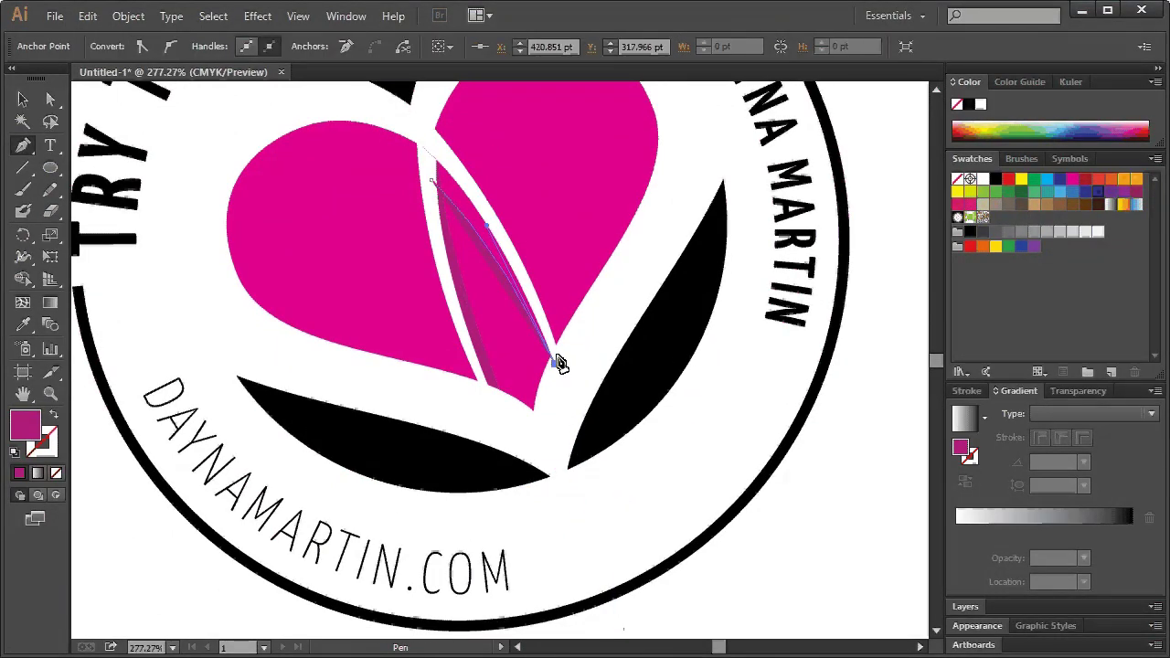
mouse_move(446, 161)
left_mouse_down()
mouse_move(407, 131)
mouse_move(431, 180)
left_mouse_up()
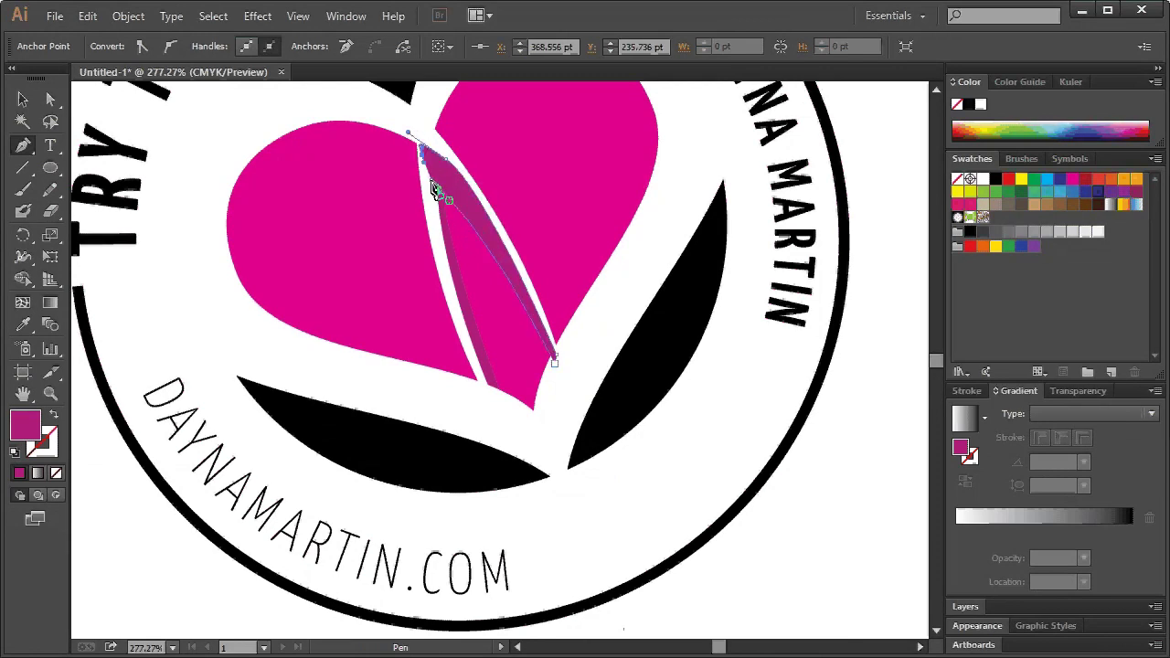
Step: Divide the heart along the second sliver and select the new sliver piece
left_click(128, 16)
mouse_move(148, 384)
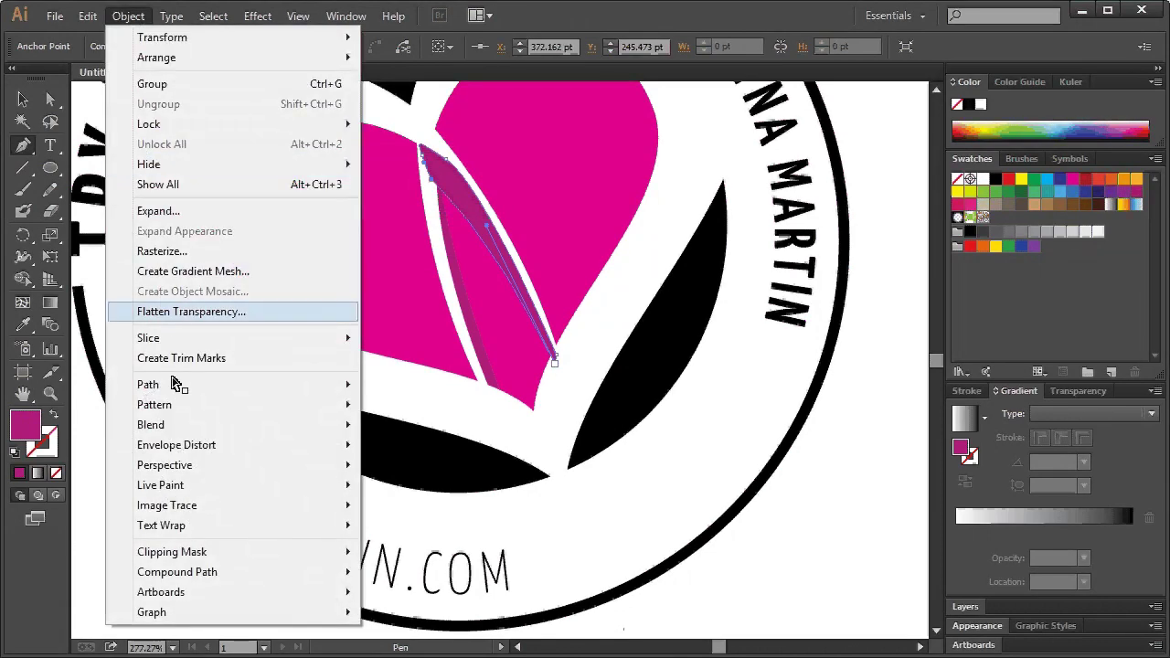
left_click(420, 538)
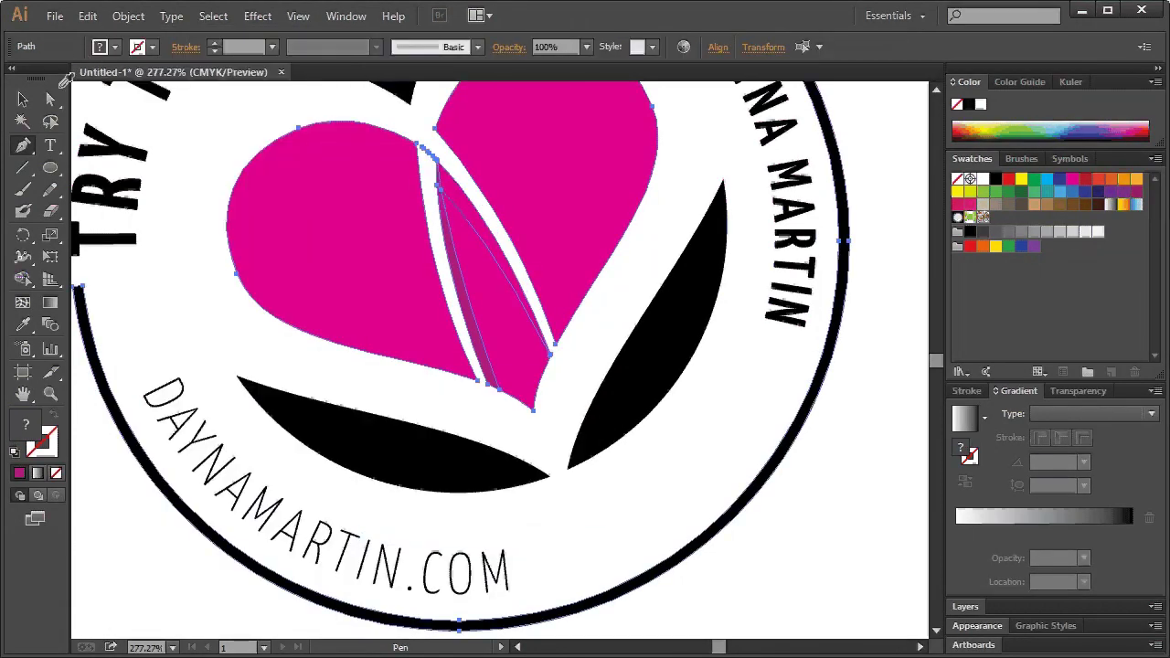
key("a")
left_click(475, 202)
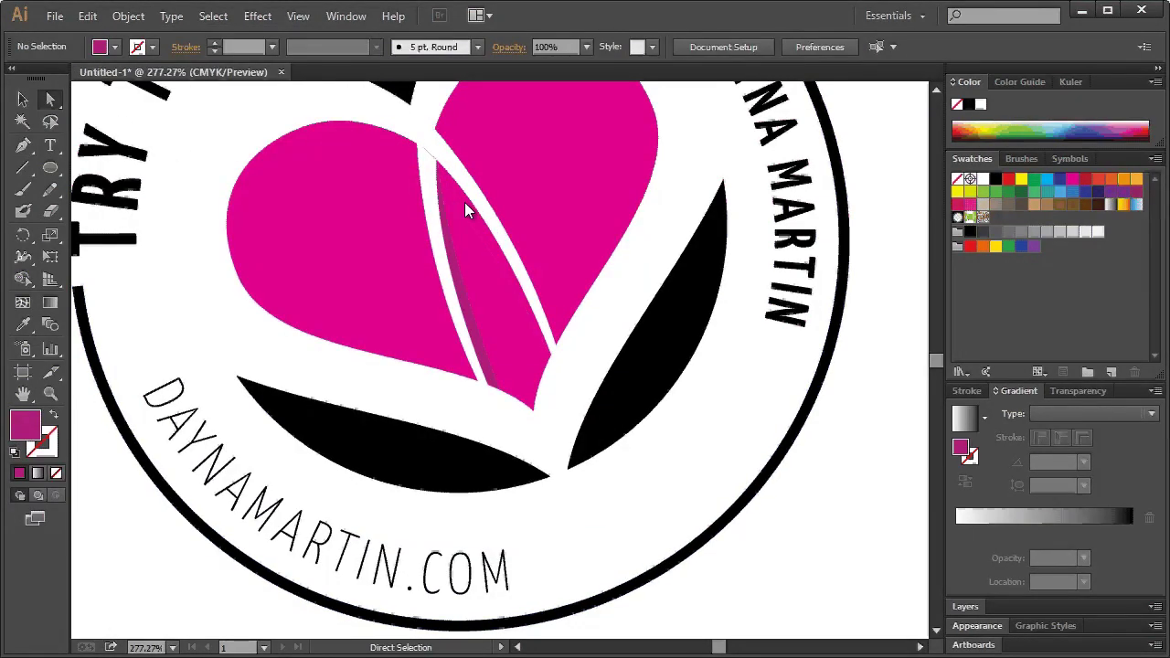
Step: Give the second sliver the darker magenta shadow colour with the Eyedropper
left_click(23, 324)
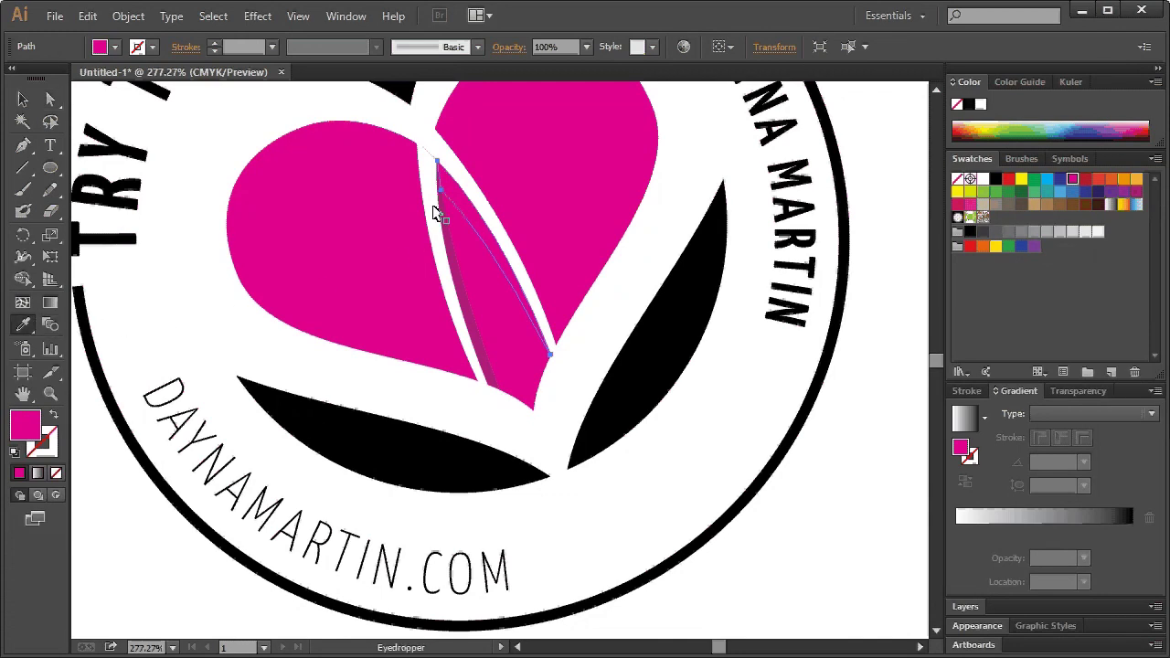
left_click(443, 219)
left_click(23, 99)
left_click(250, 104)
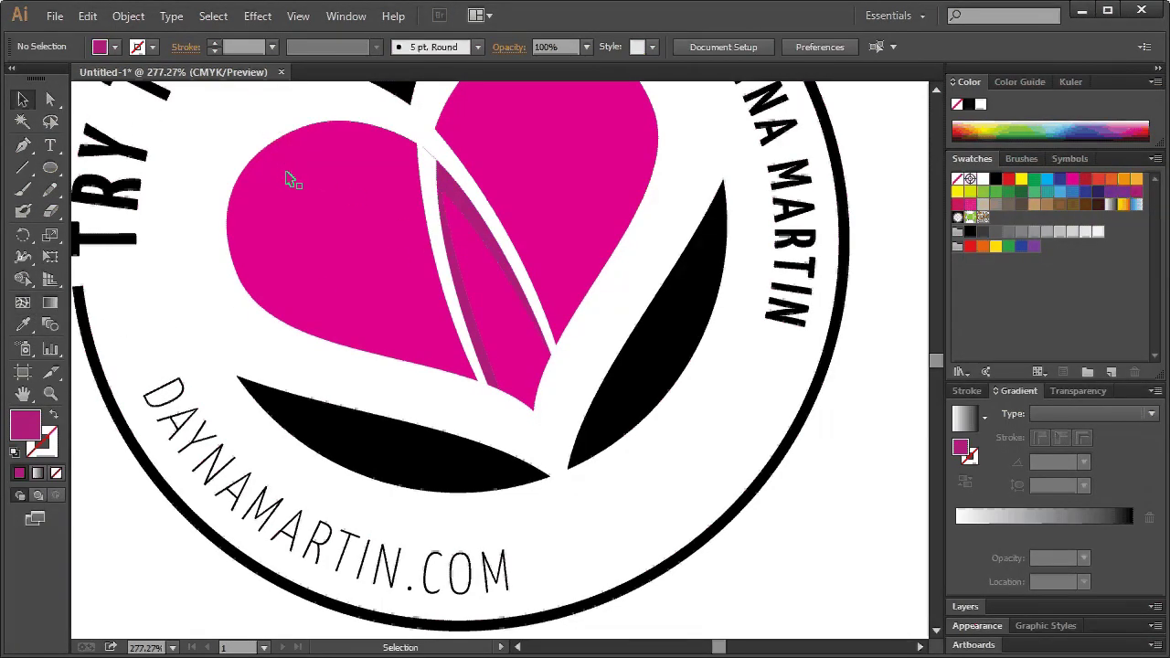
scroll(287, 178, "up", 3)
scroll(287, 178, "up", 2)
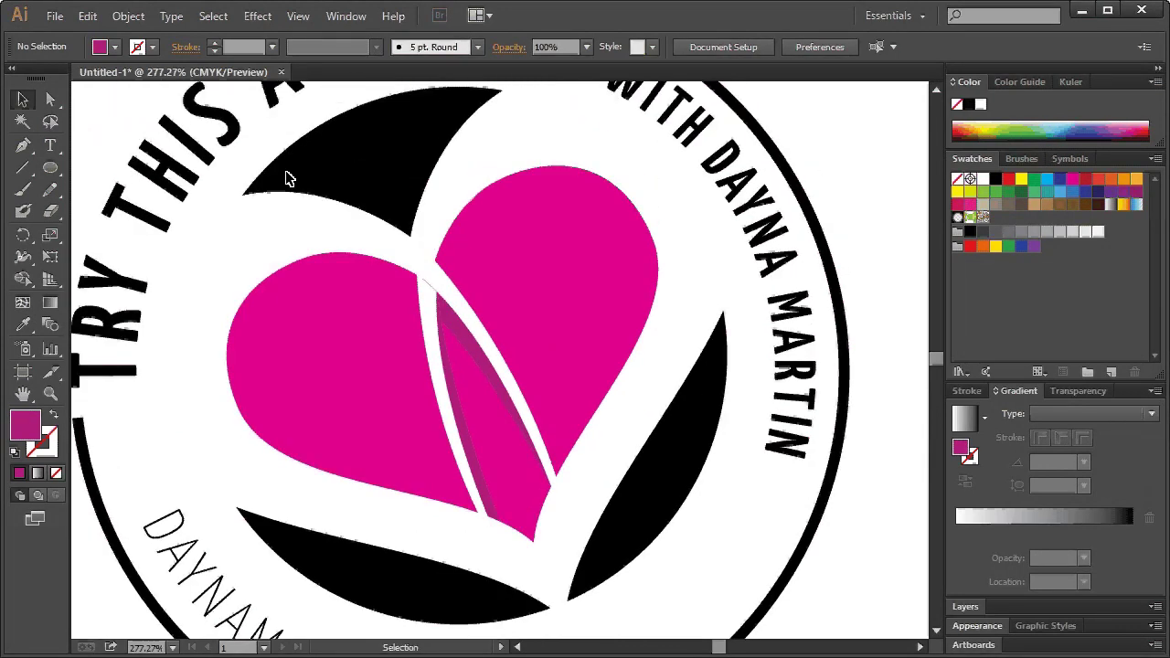
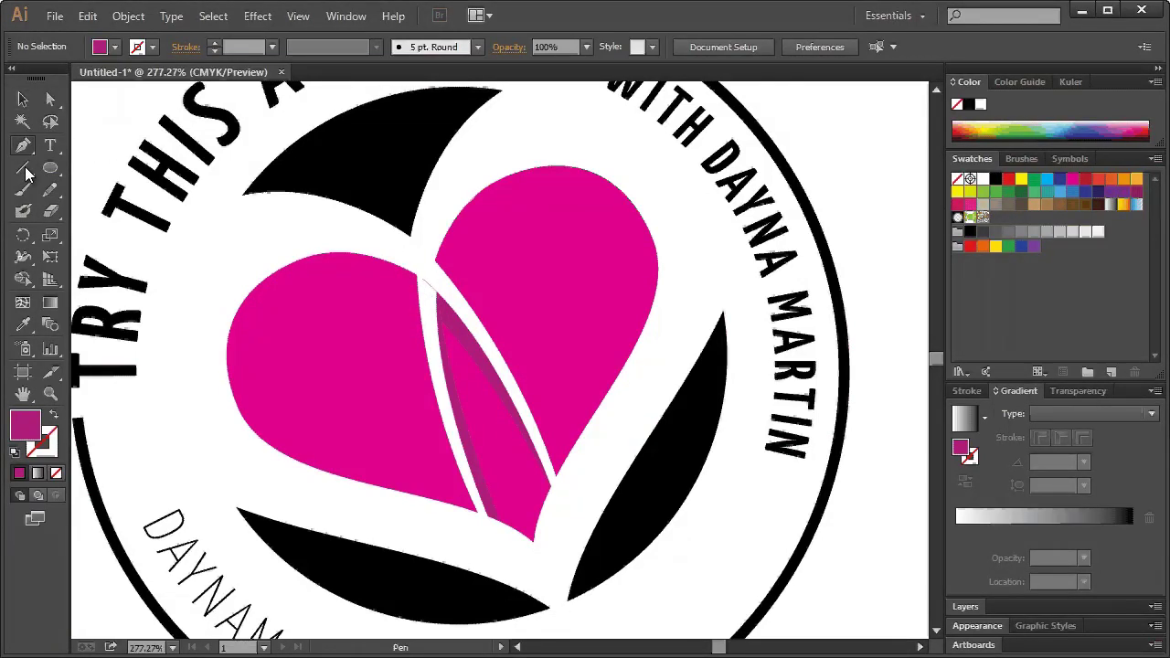
Step: Sample white and draw a closed crescent curl on the heart's left lobe with the Pen tool
left_click(23, 324)
left_click(228, 236)
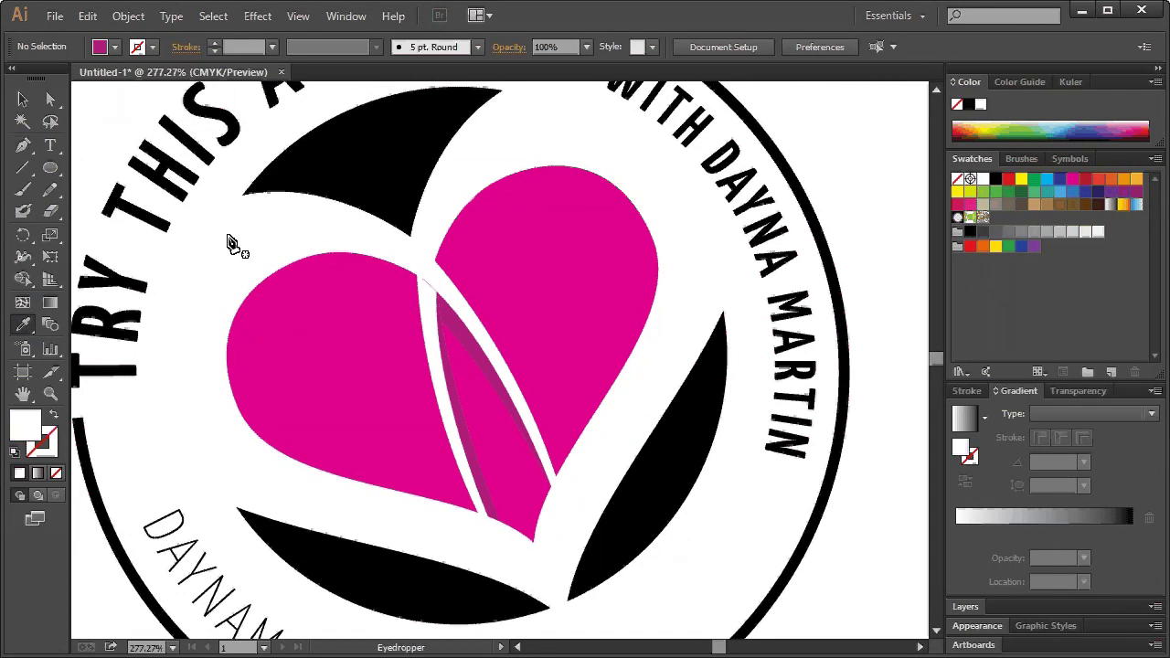
left_click(27, 148)
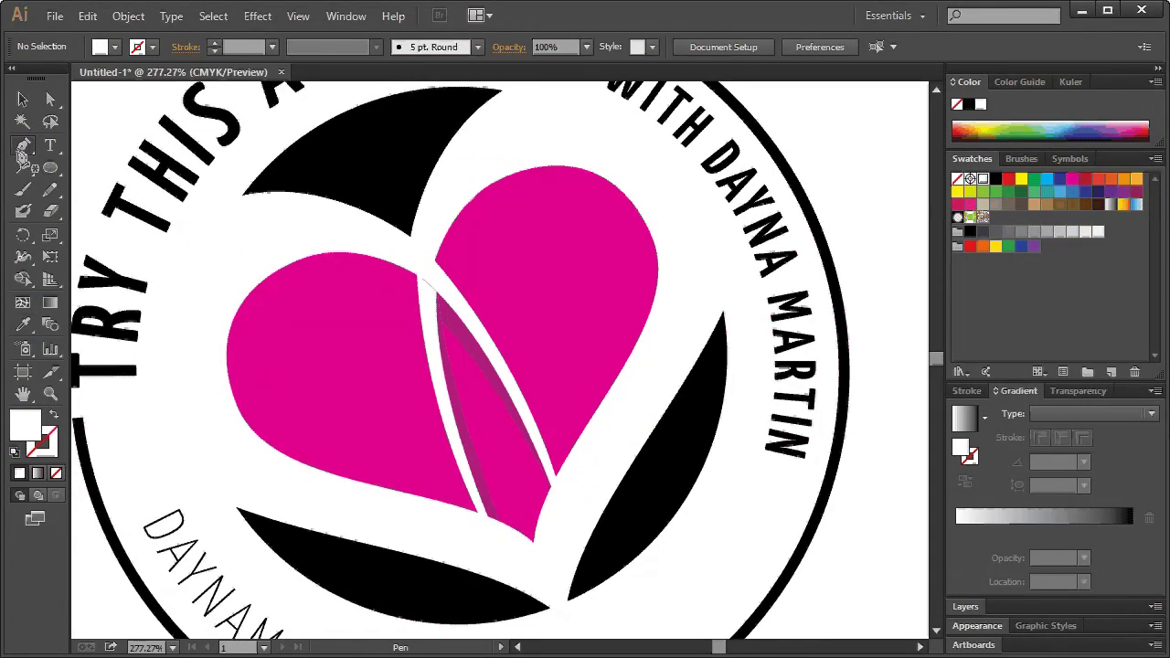
left_click(228, 324)
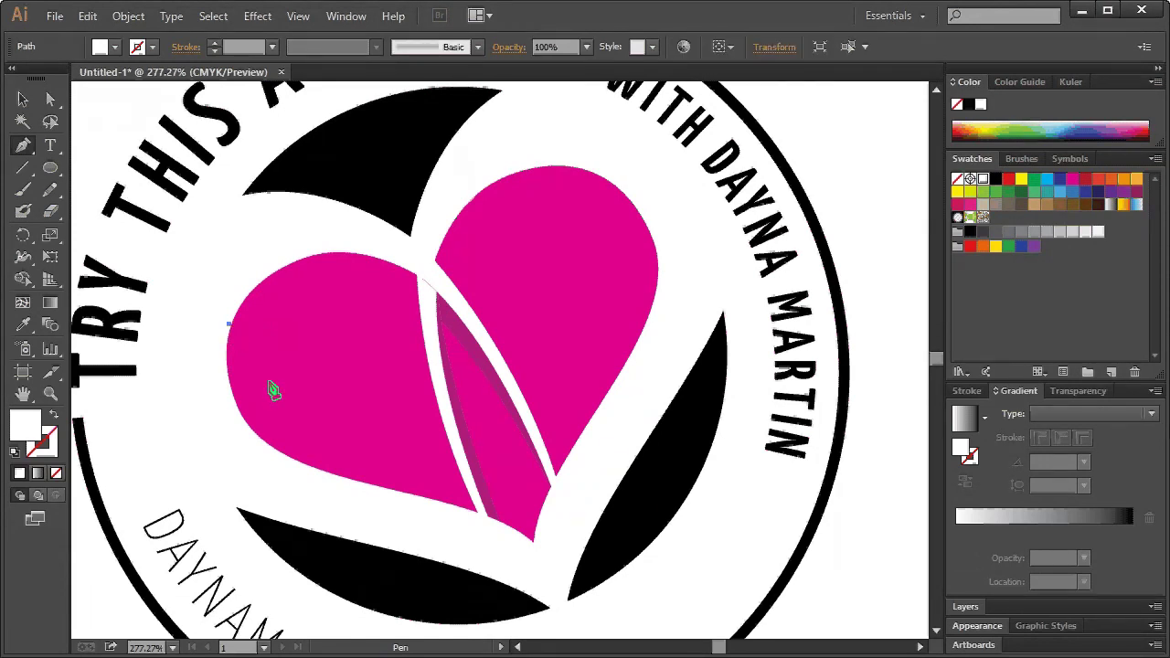
mouse_move(262, 376)
left_mouse_down()
mouse_move(319, 365)
mouse_move(277, 387)
mouse_move(284, 380)
left_mouse_up()
key("ctrl+z")
key("ctrl+z")
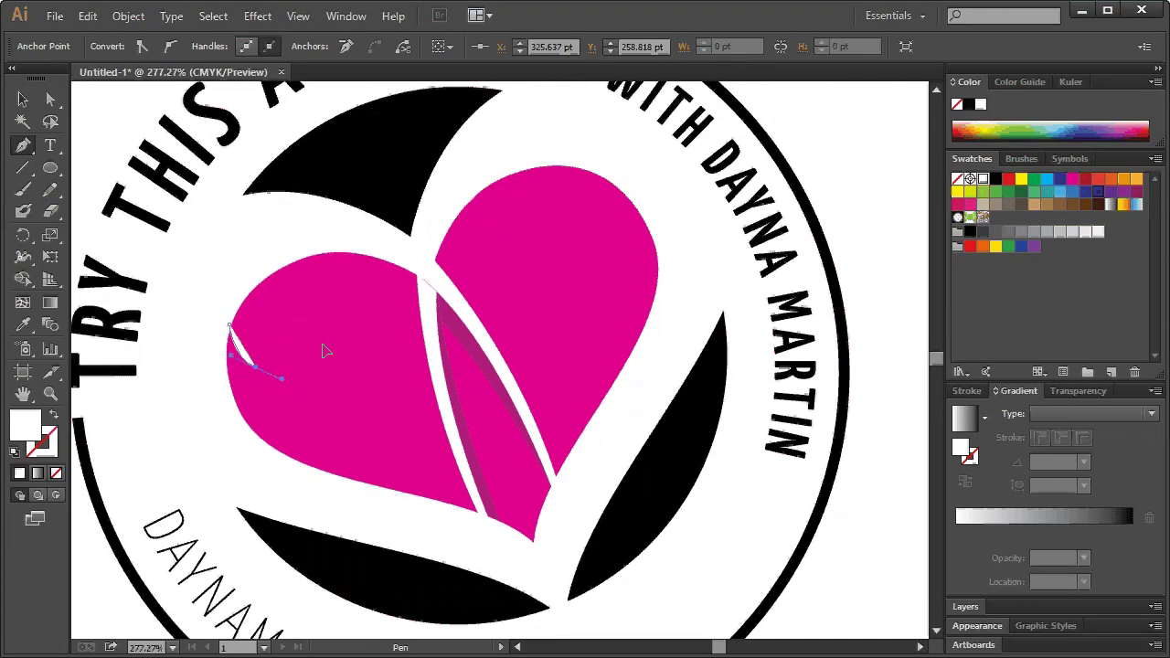
left_click(322, 345)
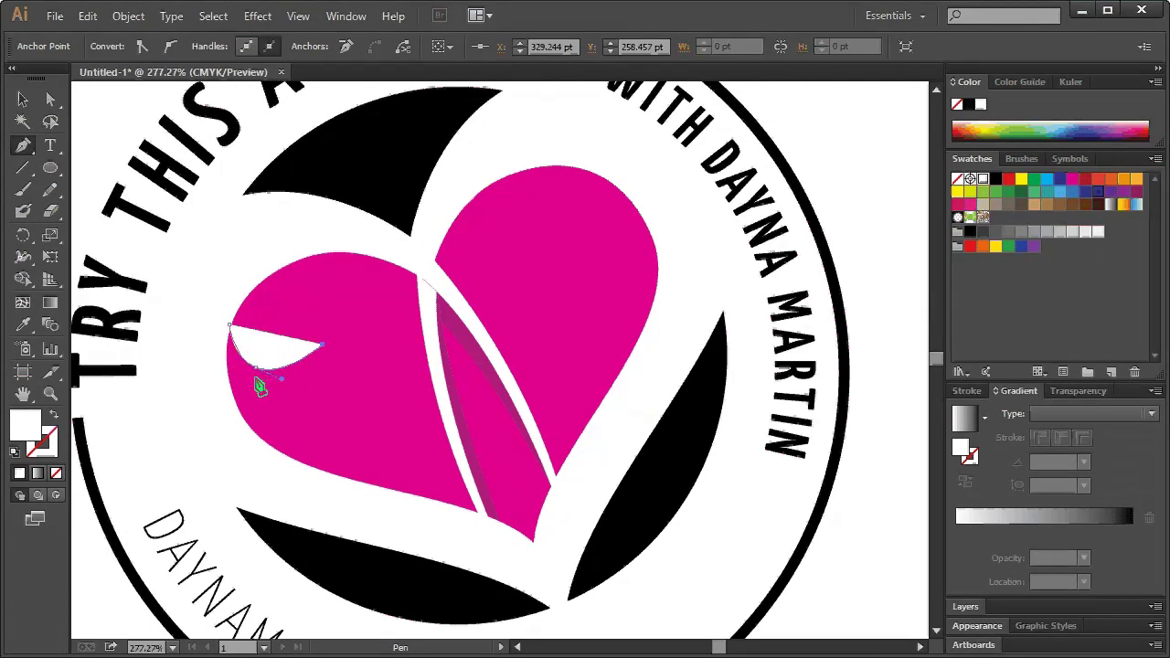
left_click_drag(257, 379, 222, 376)
left_click_drag(228, 325, 220, 351)
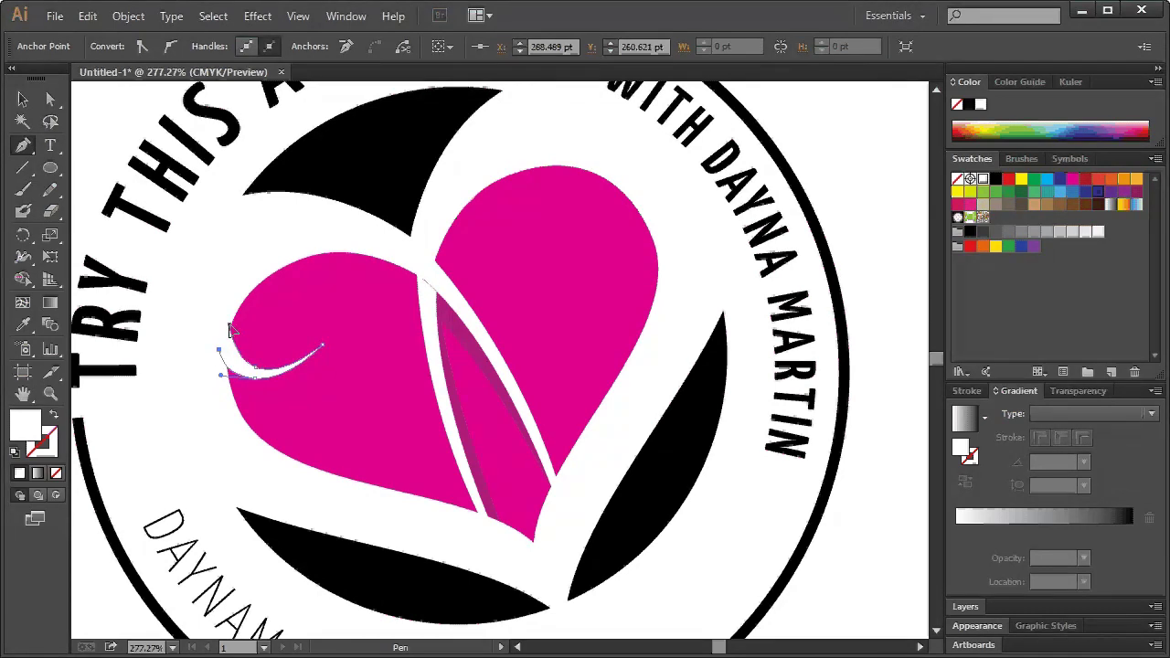
left_click(22, 99)
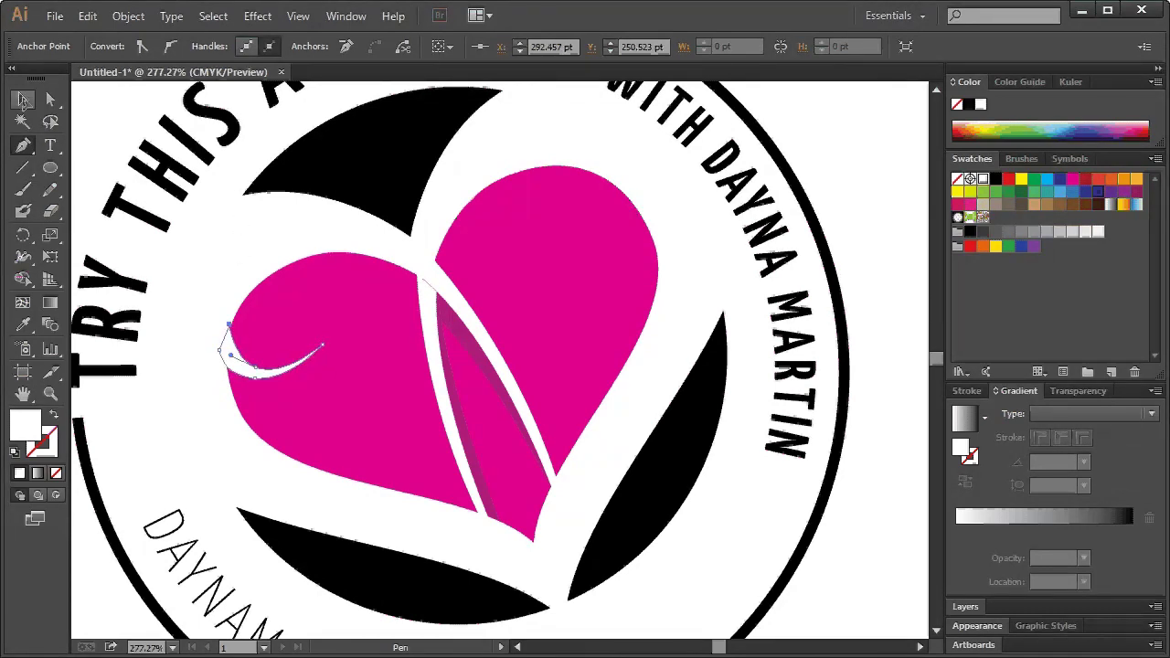
left_click(229, 283)
Step: Reflect a vertical copy of the white crescent, then move and rotate it onto the right lobe's top
left_click(227, 362)
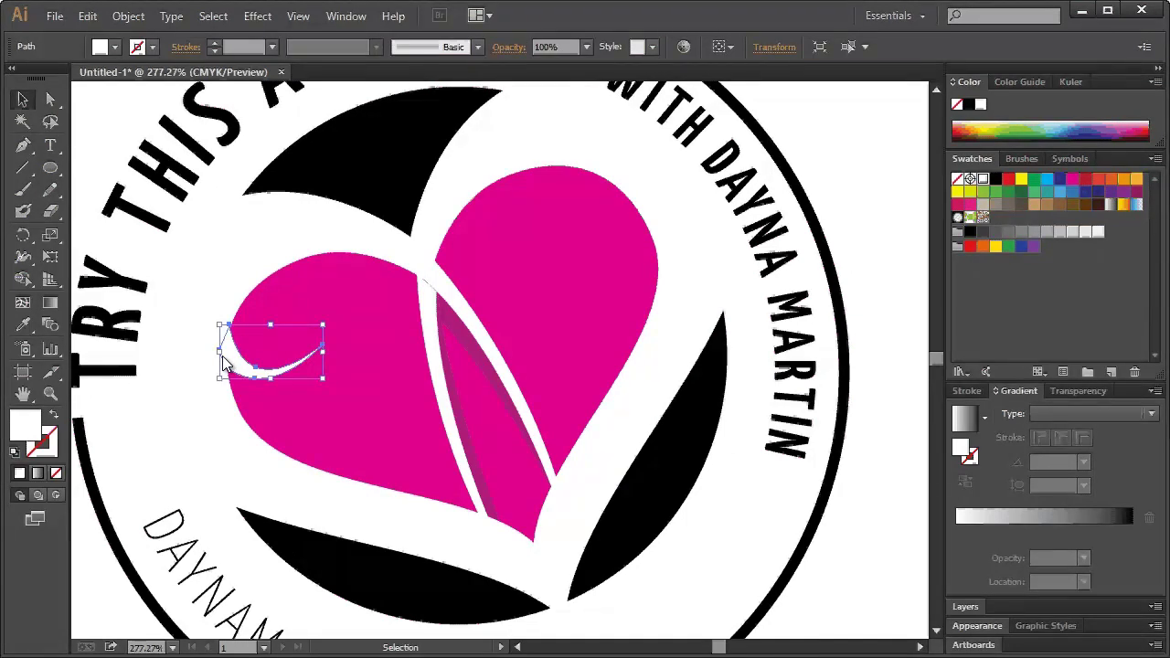
right_click(231, 358)
mouse_move(285, 617)
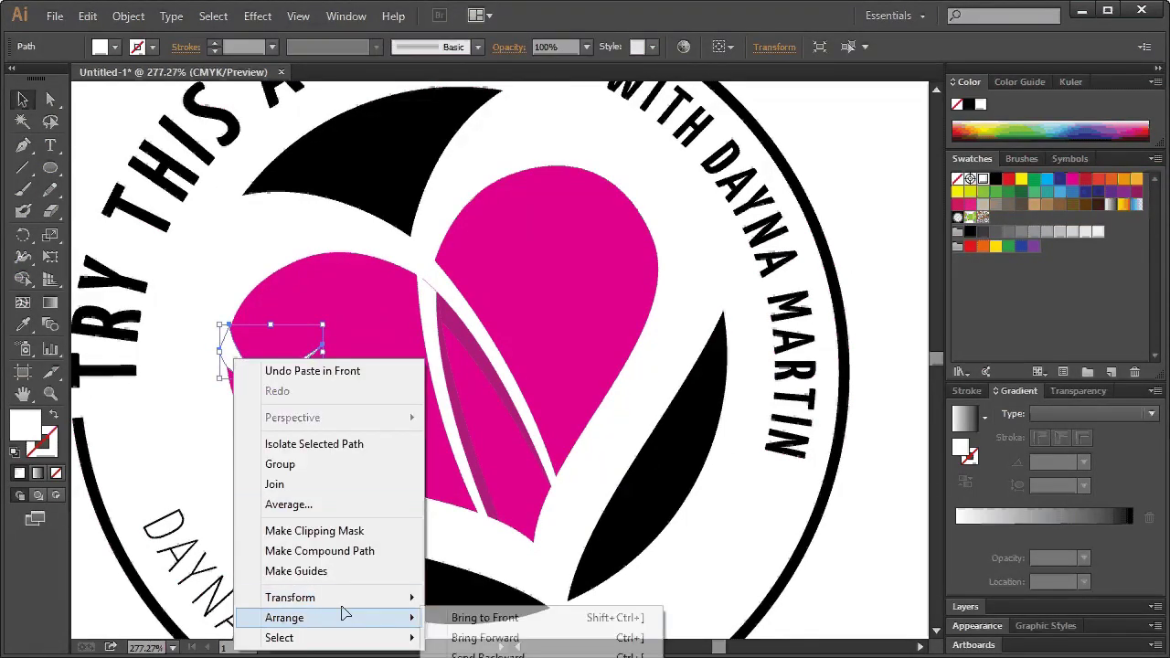
mouse_move(291, 597)
left_click(612, 504)
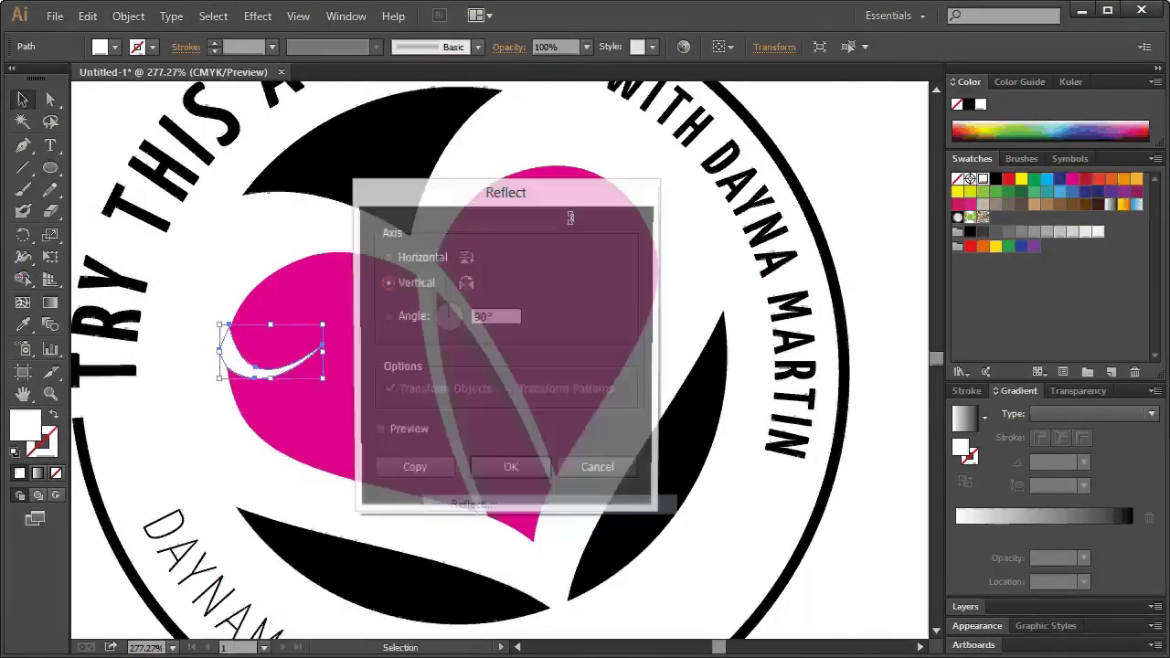
key("Return")
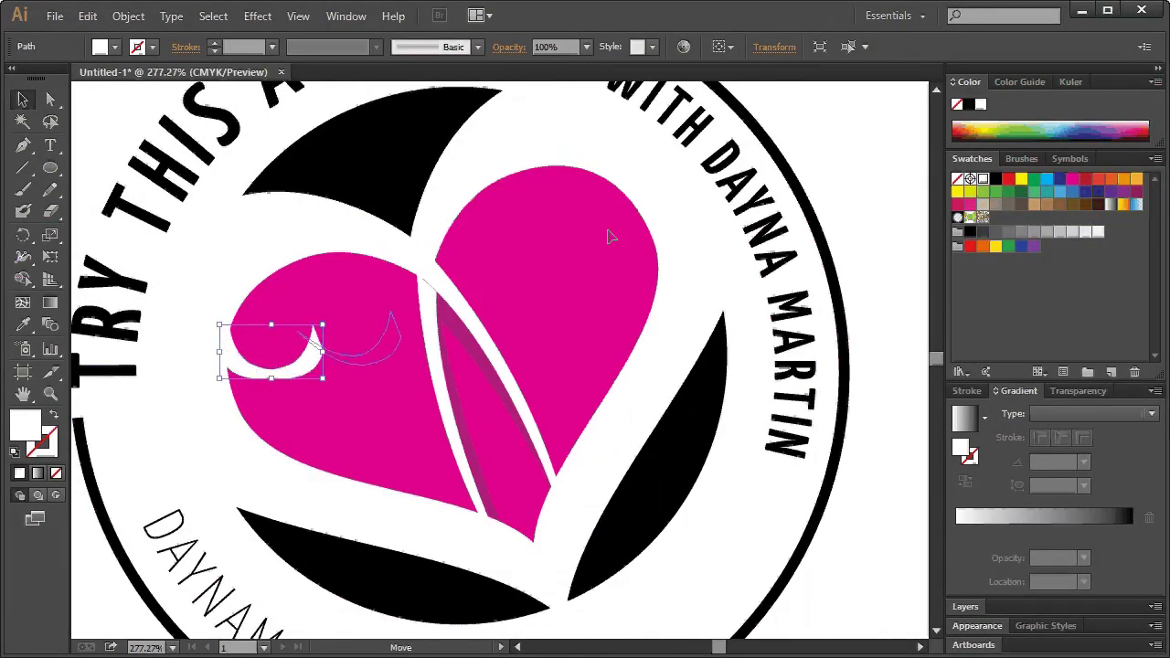
mouse_move(611, 237)
left_mouse_down()
mouse_move(627, 236)
mouse_move(600, 154)
mouse_move(609, 178)
left_mouse_up()
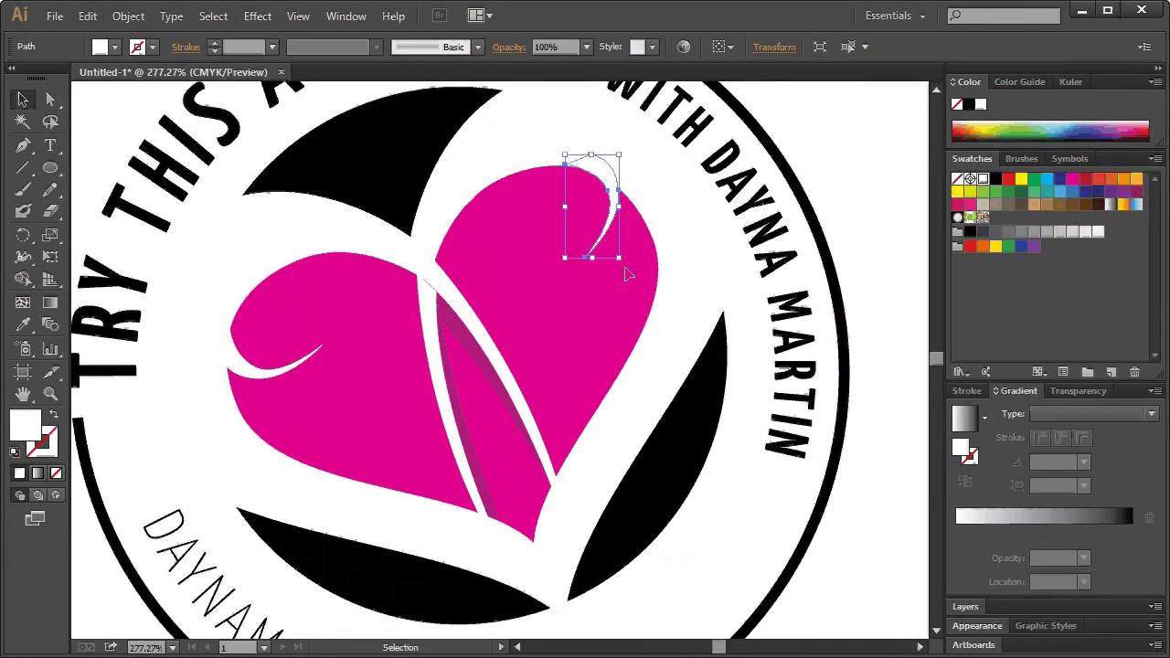
mouse_move(628, 271)
left_mouse_down()
mouse_move(609, 235)
mouse_move(613, 201)
left_mouse_up()
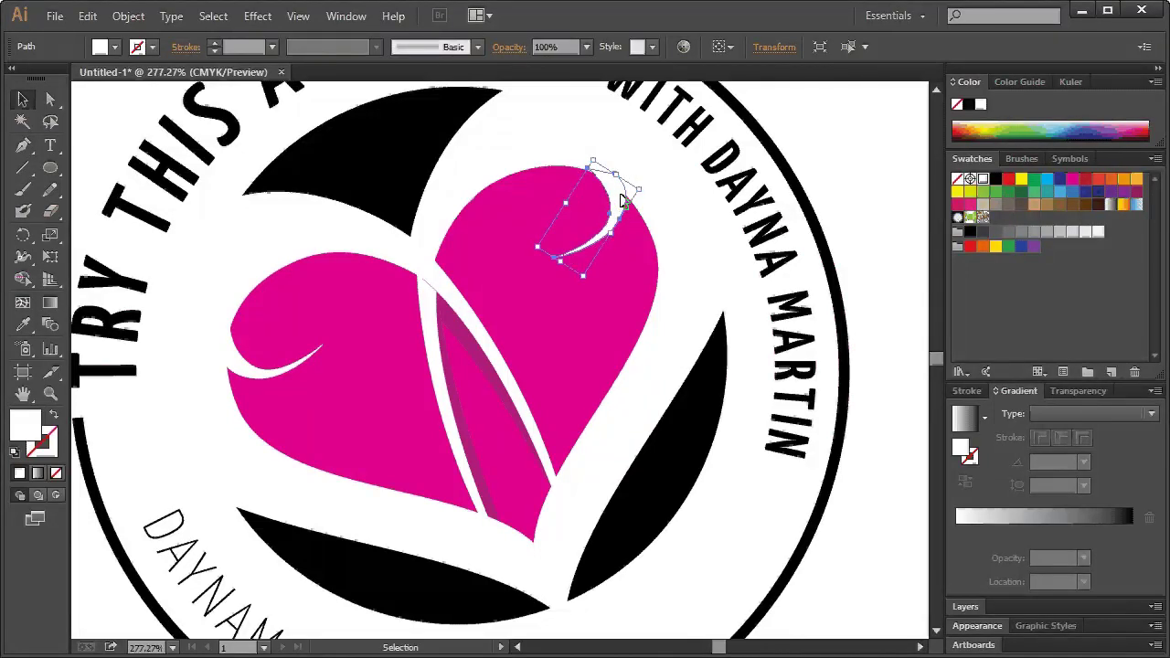
left_click(686, 207)
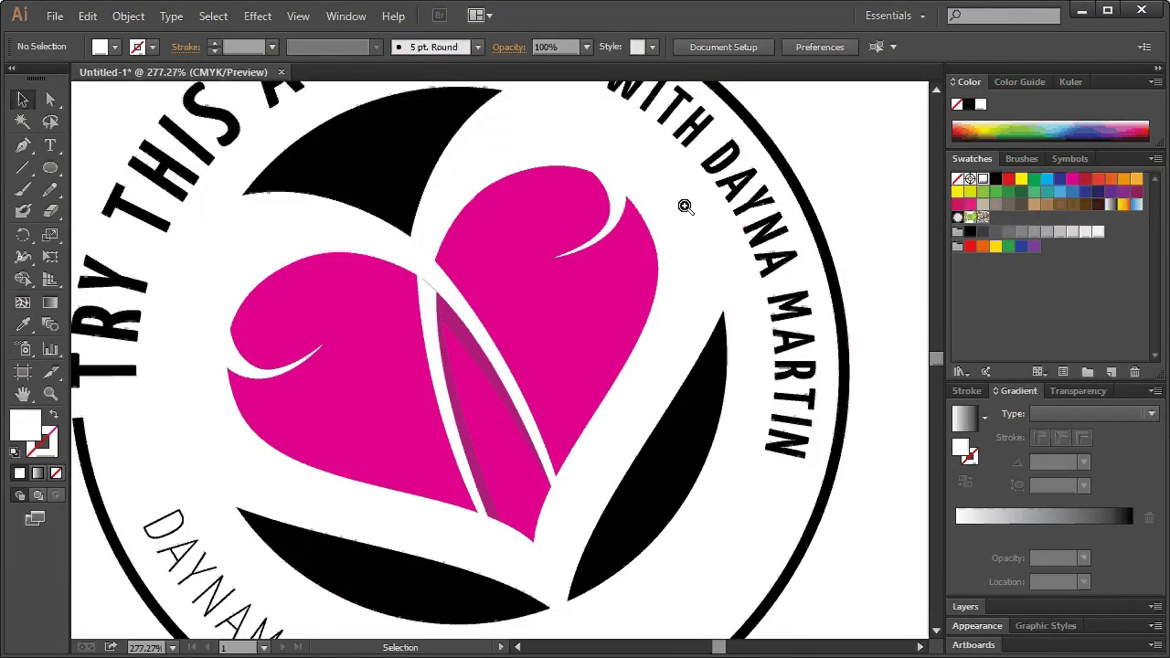
key("ctrl+1")
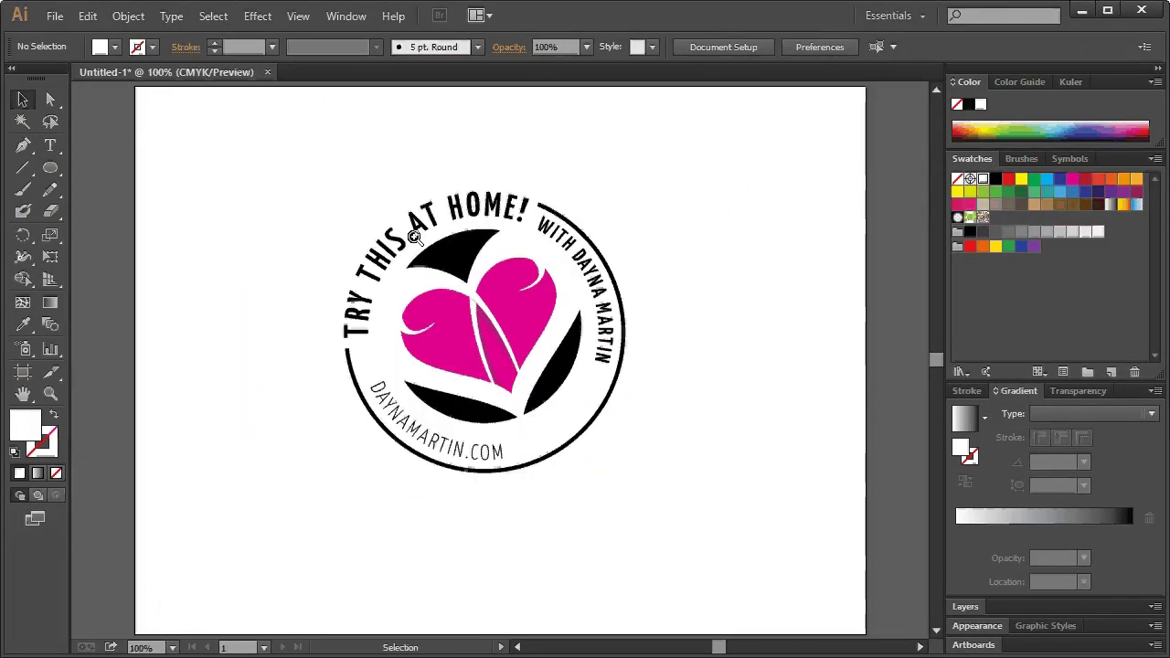
left_click(50, 393)
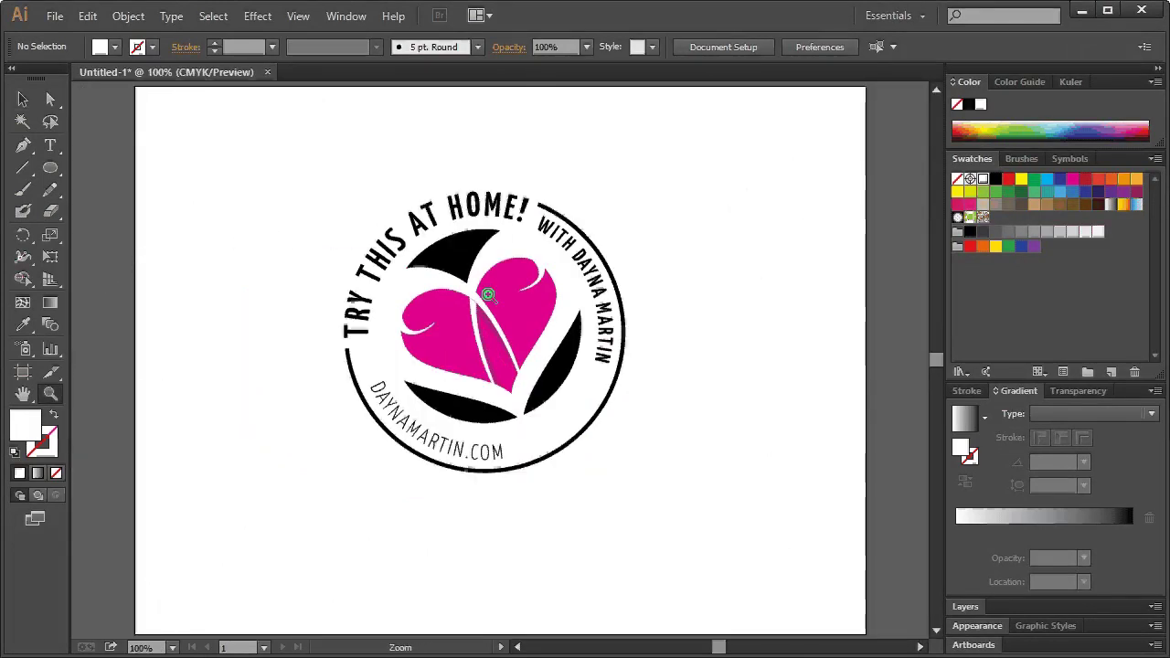
left_click_drag(364, 256, 588, 432)
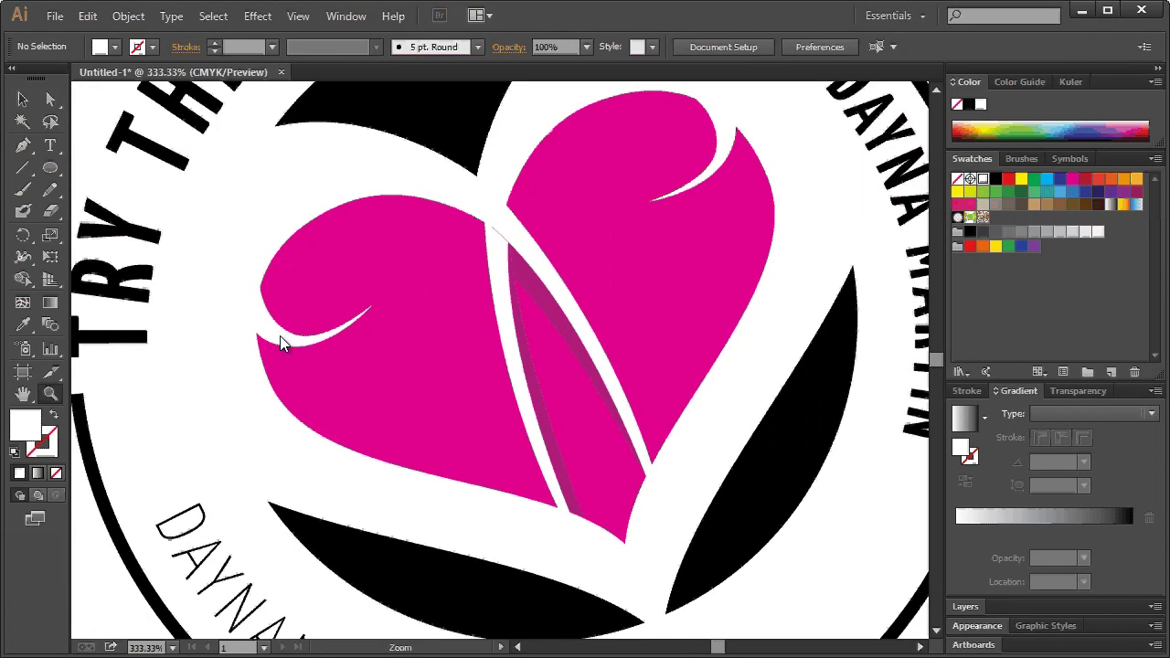
Step: Take the heart's magenta as fill and draw a shading shape across the left lobe's top
left_click(23, 99)
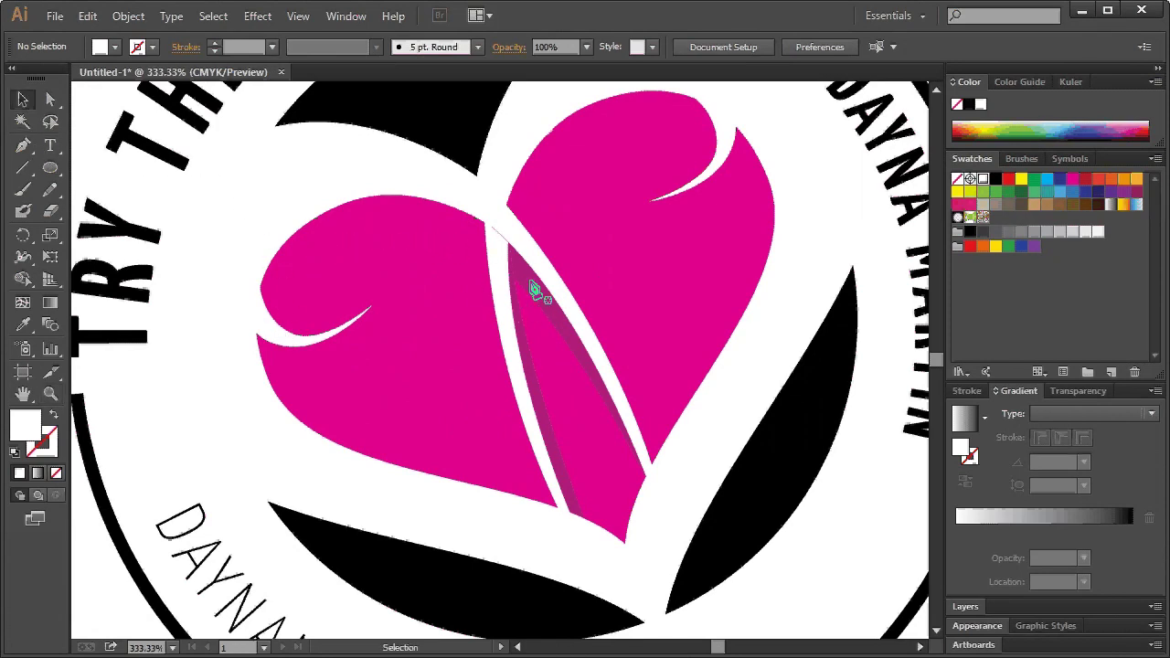
left_click(538, 290)
left_click(87, 148)
left_click(26, 147)
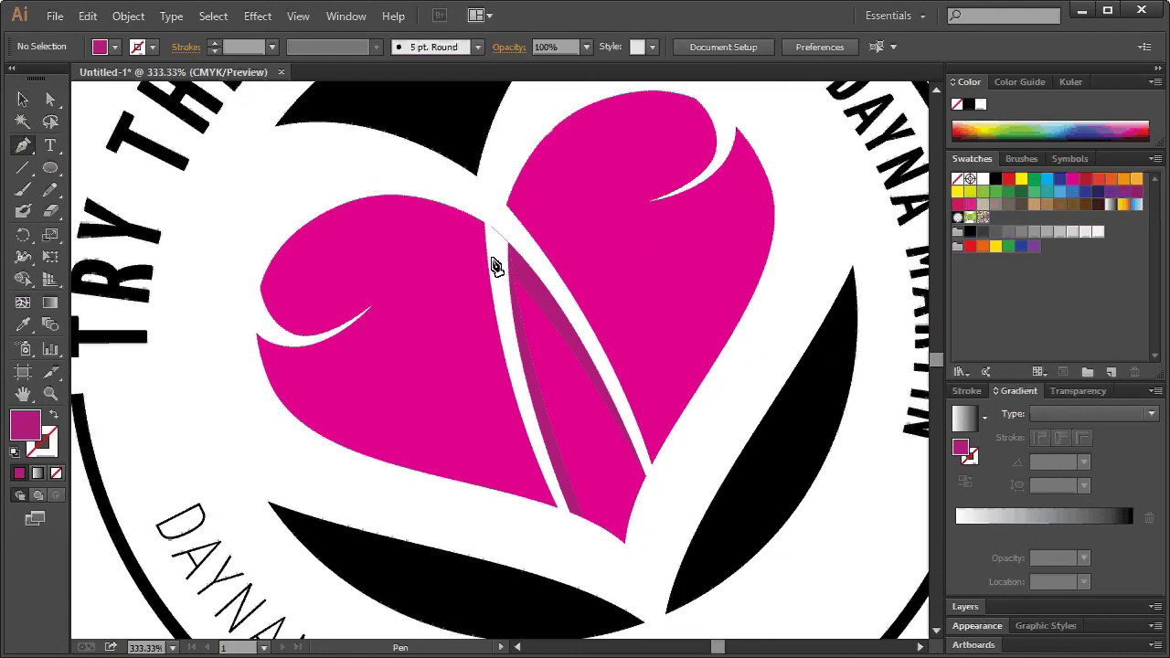
left_click(491, 259)
left_click_drag(368, 229, 300, 233)
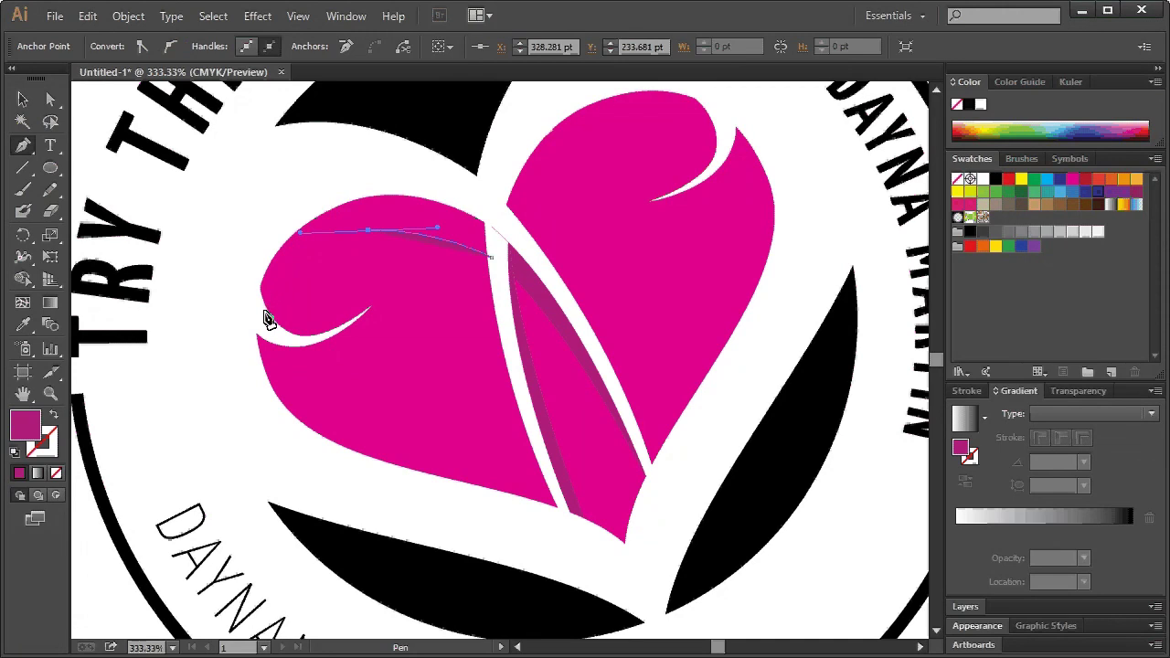
left_click_drag(264, 314, 266, 330)
left_click(249, 287)
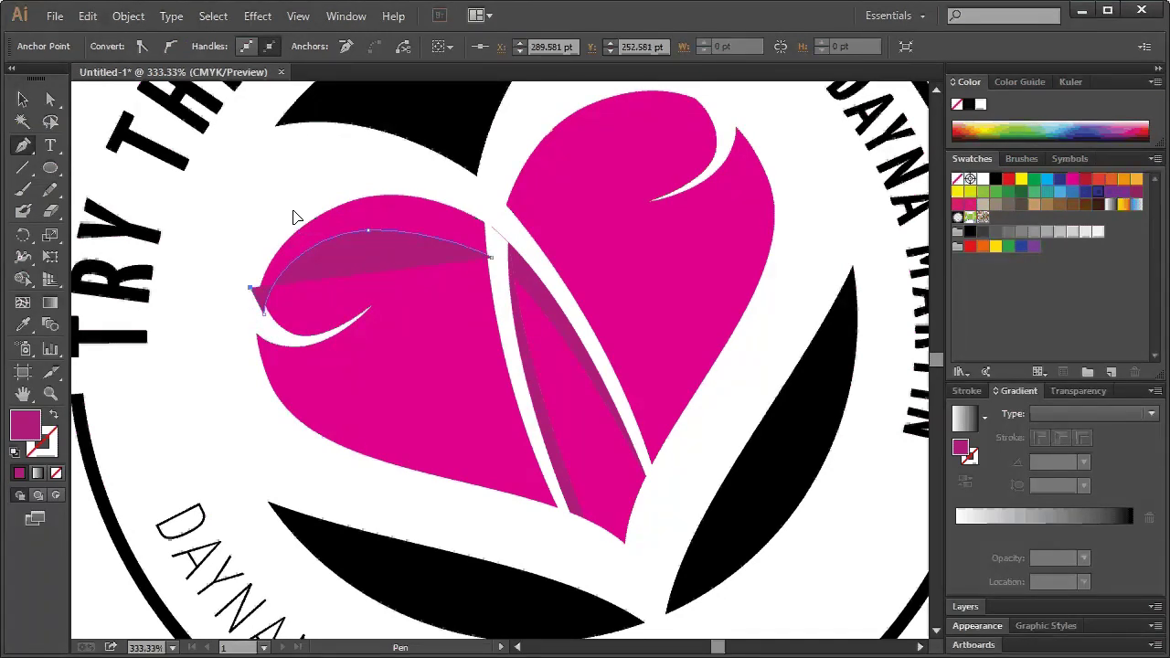
left_click_drag(312, 197, 378, 185)
left_click_drag(463, 193, 495, 208)
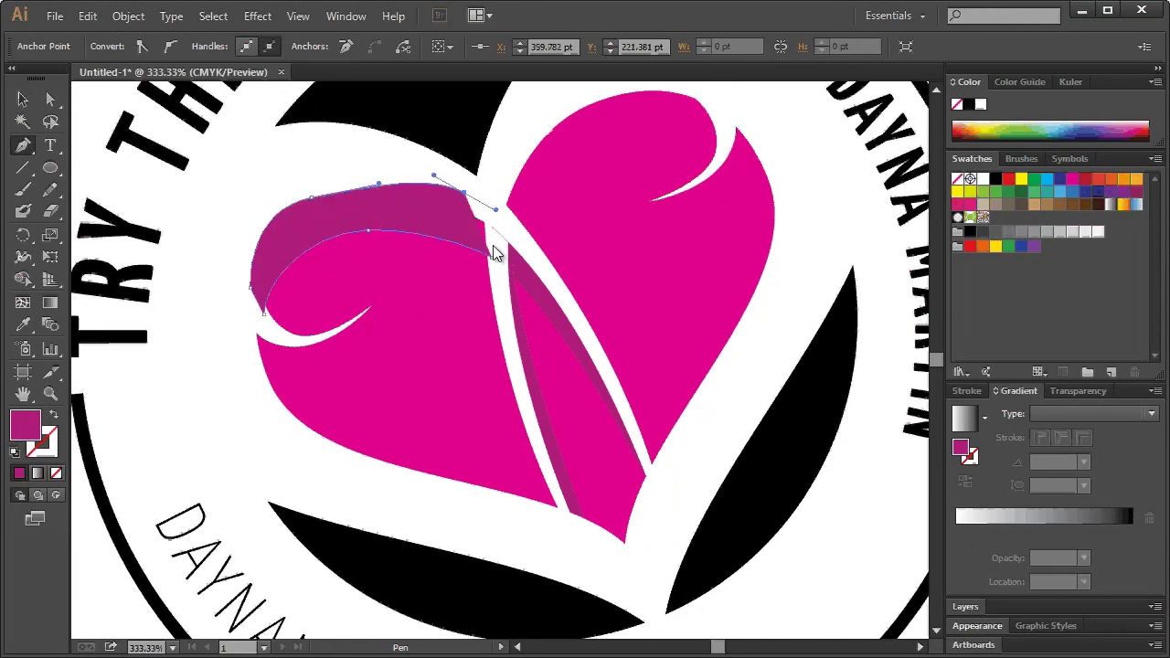
left_click_drag(491, 254, 492, 272)
Step: Divide the left lobe along the new shape and give its top section the darker magenta
left_click(128, 16)
mouse_move(148, 384)
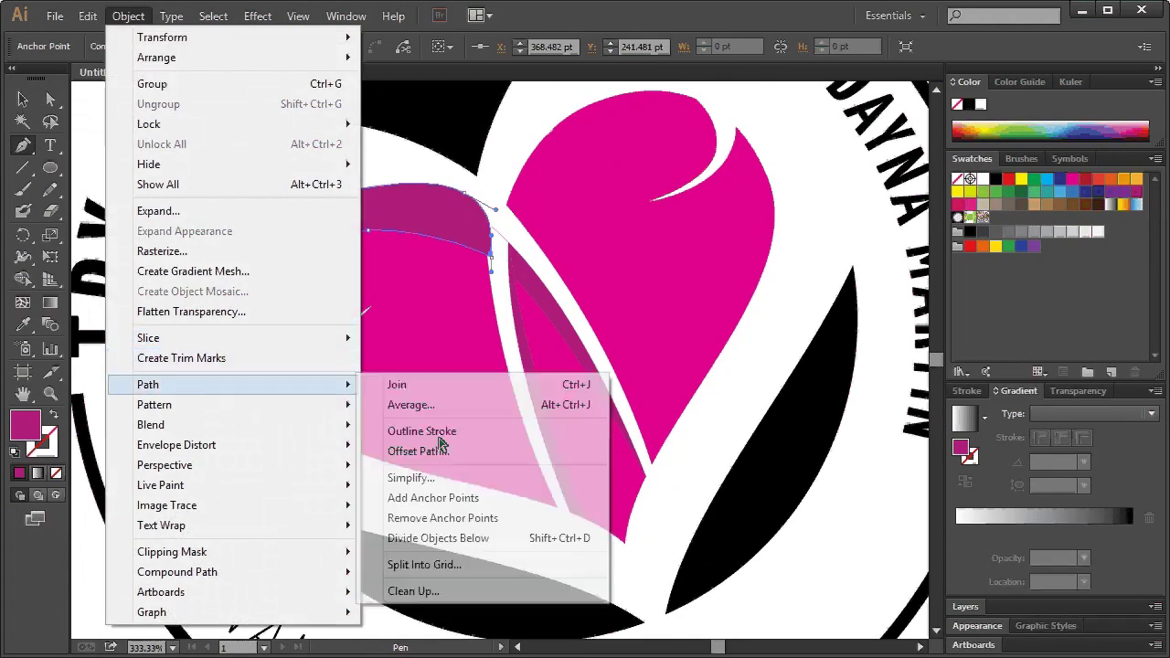
left_click(448, 538)
key("a")
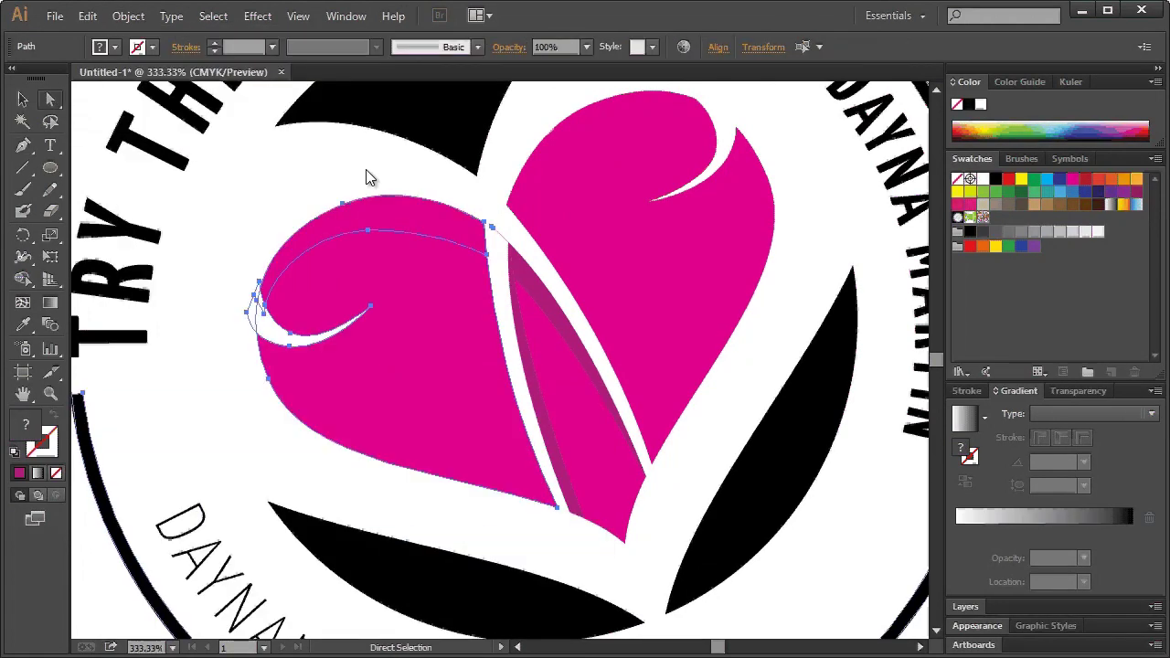
left_click(346, 219)
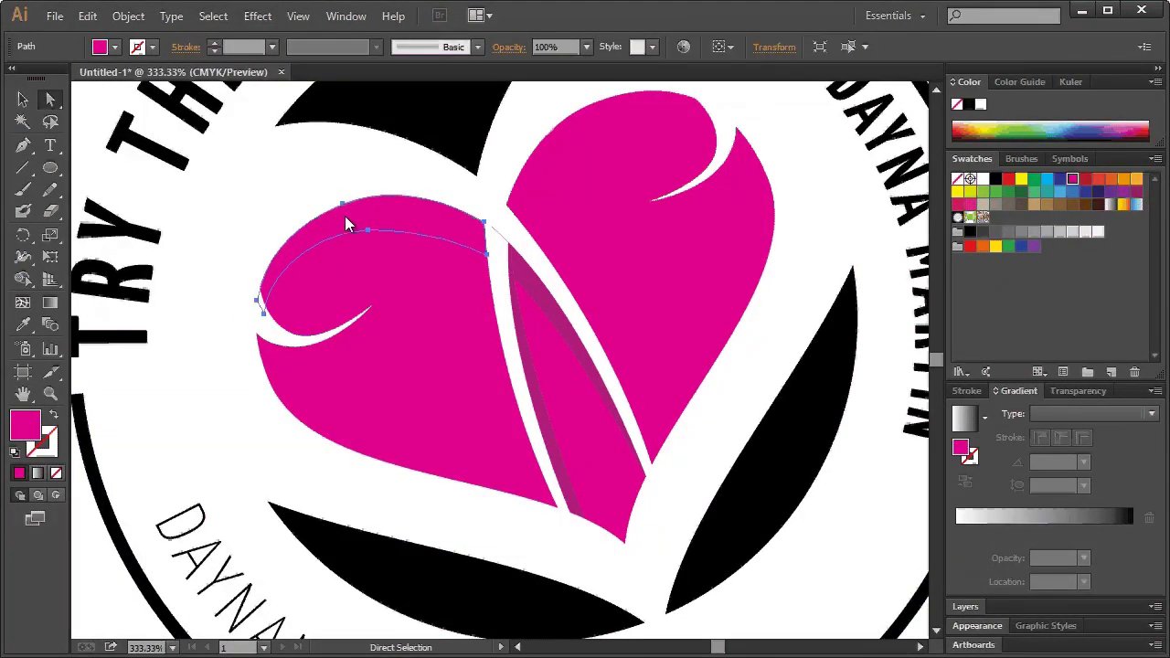
key("i")
left_click(518, 275)
left_click(23, 99)
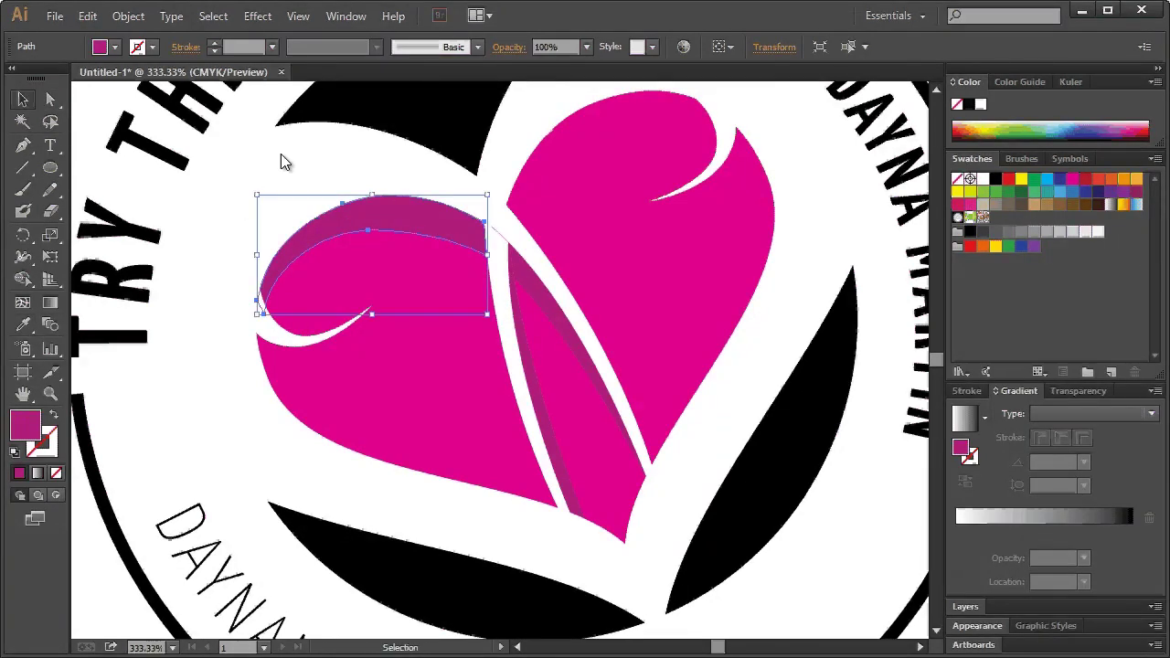
key("ctrl+shift+a")
Step: Cut the left white curl into the lobe below and delete the leftover magenta sliver
left_click(282, 335)
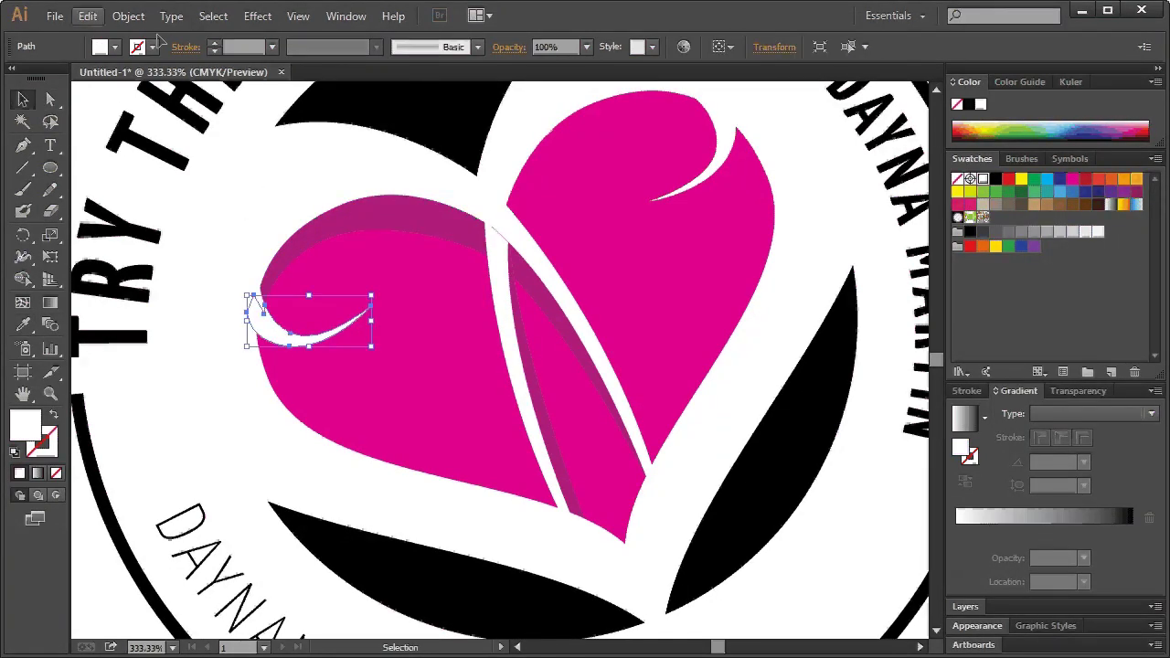
left_click(128, 15)
mouse_move(229, 385)
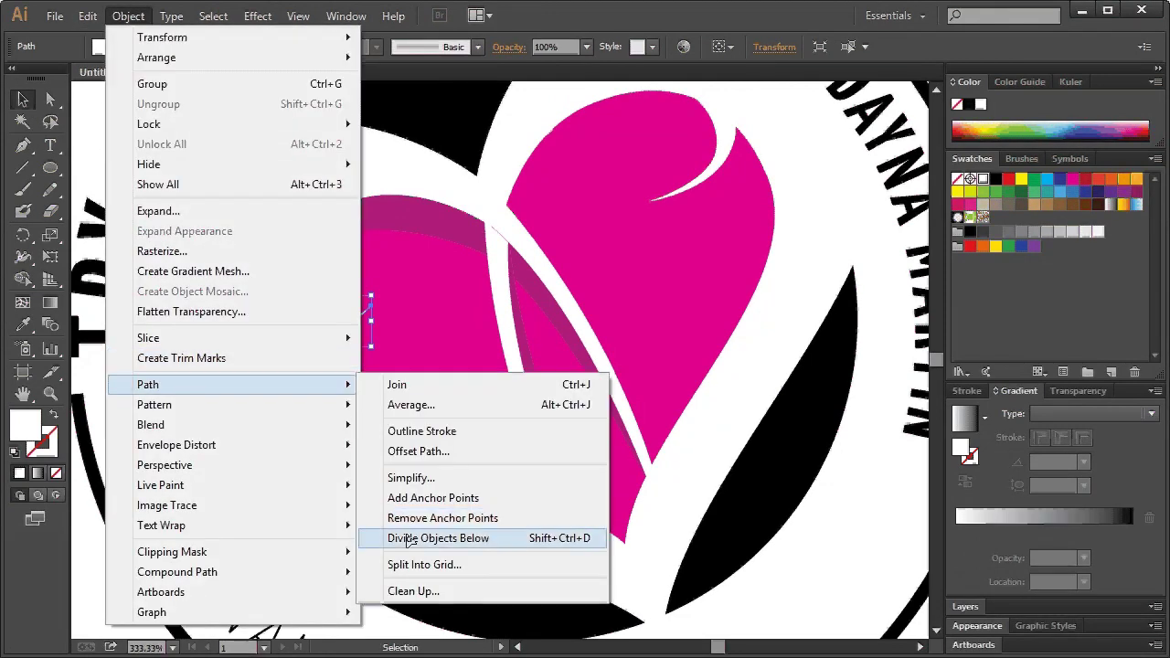
left_click(616, 540)
key("ctrl+shift+a")
left_click(261, 316)
key("Delete")
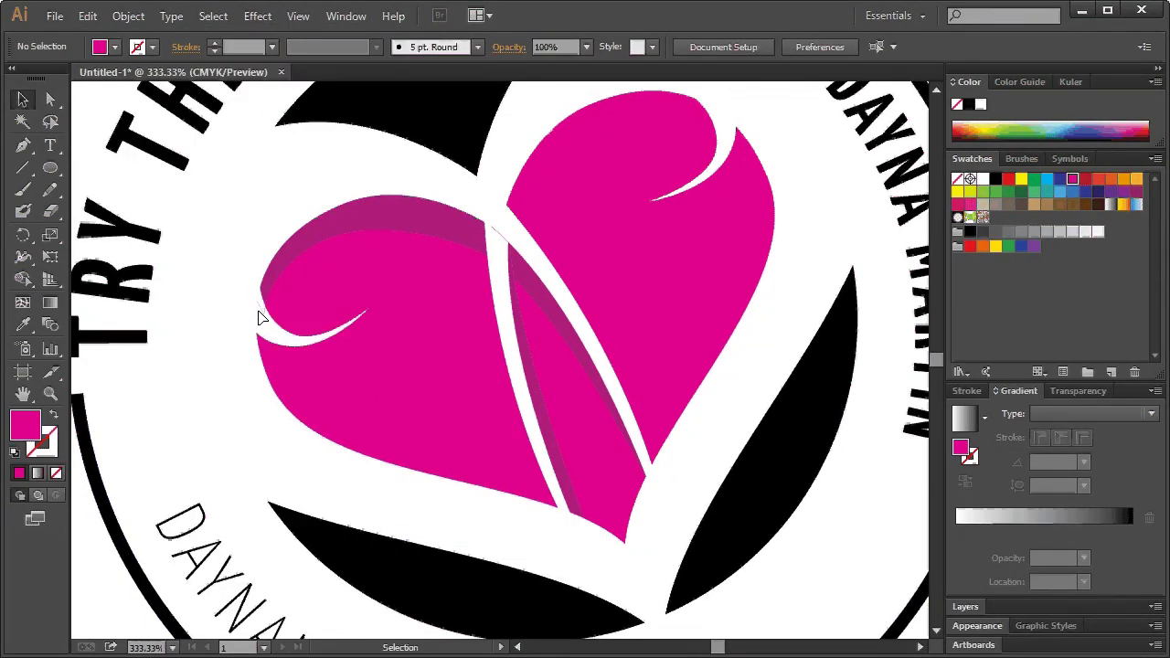
Step: Cut the right lobe's white curve into the heart and delete the cut-off pink piece
left_click(734, 139)
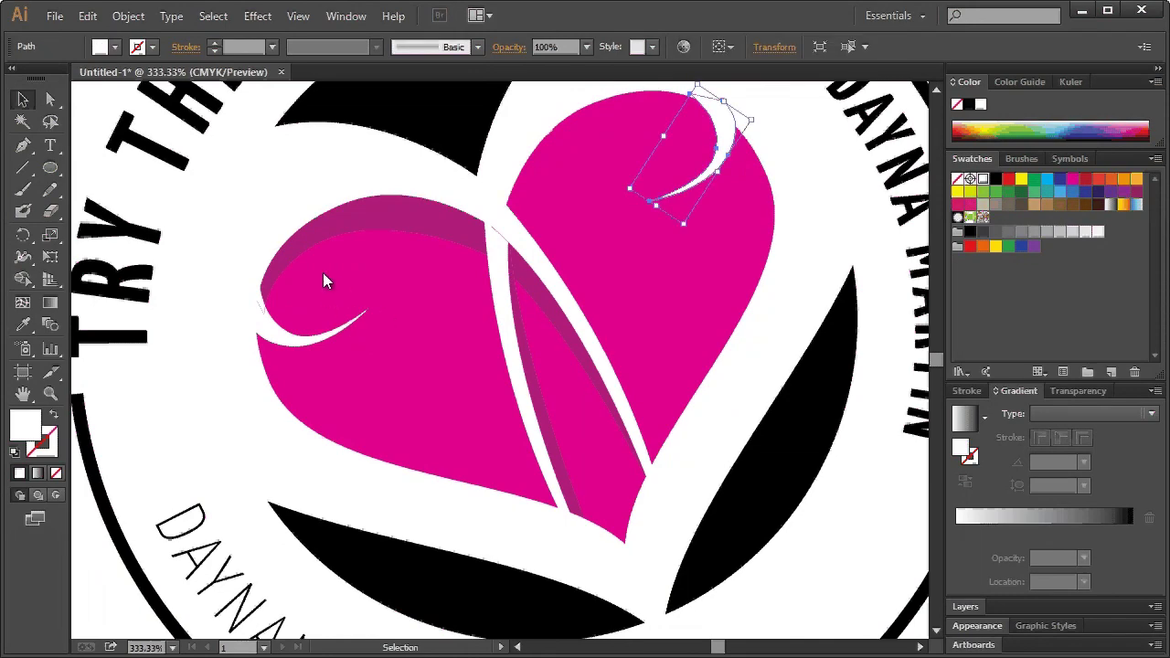
scroll(774, 126, "up", 2)
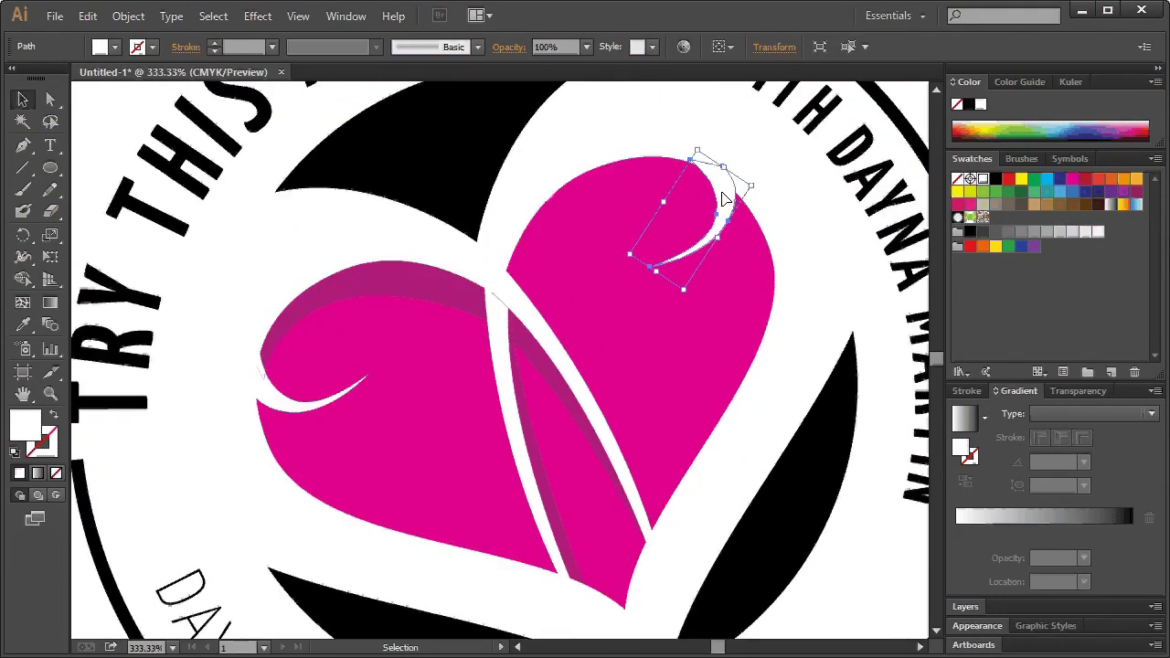
left_click(128, 16)
mouse_move(148, 384)
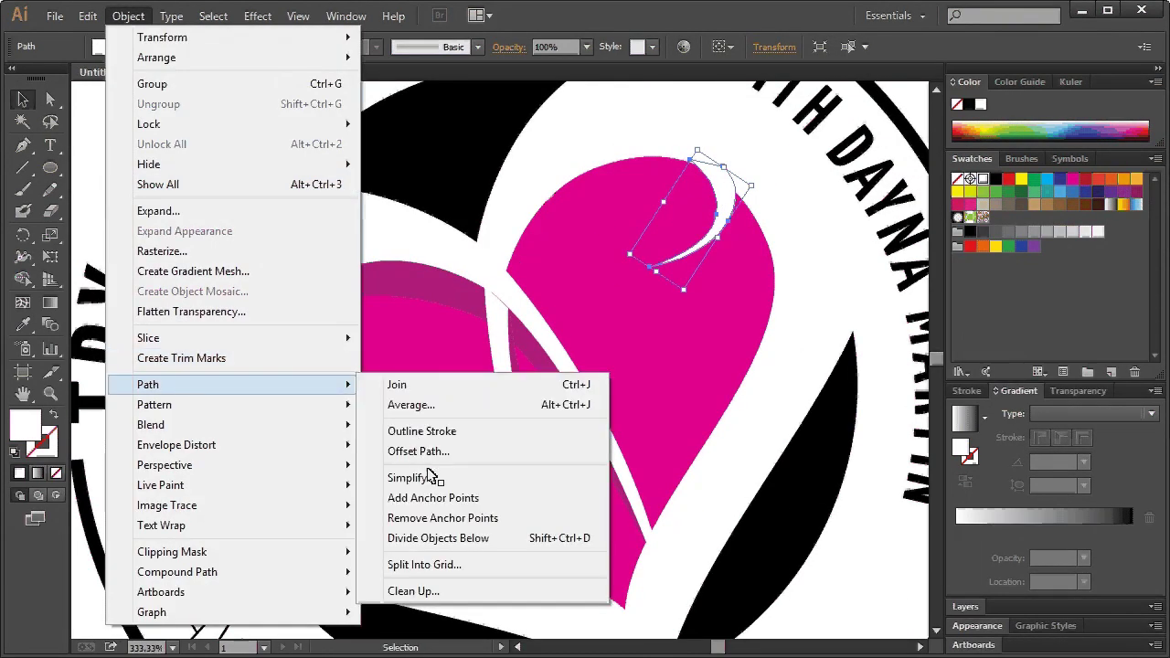
left_click(435, 538)
left_click(763, 143)
left_click(727, 196)
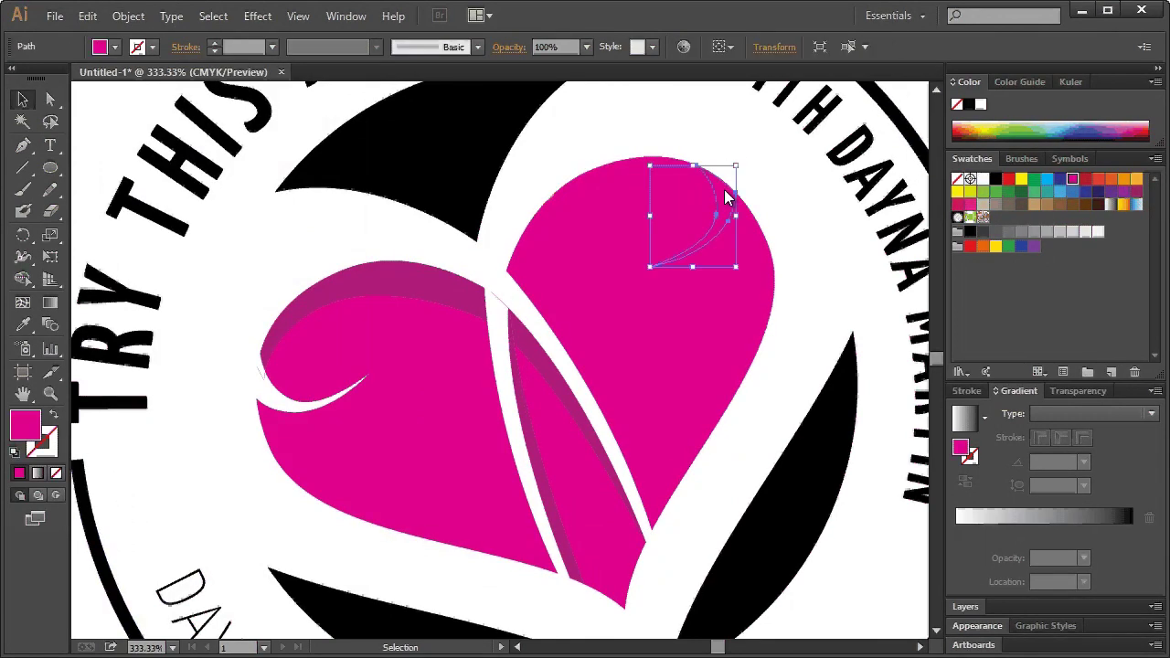
key("Delete")
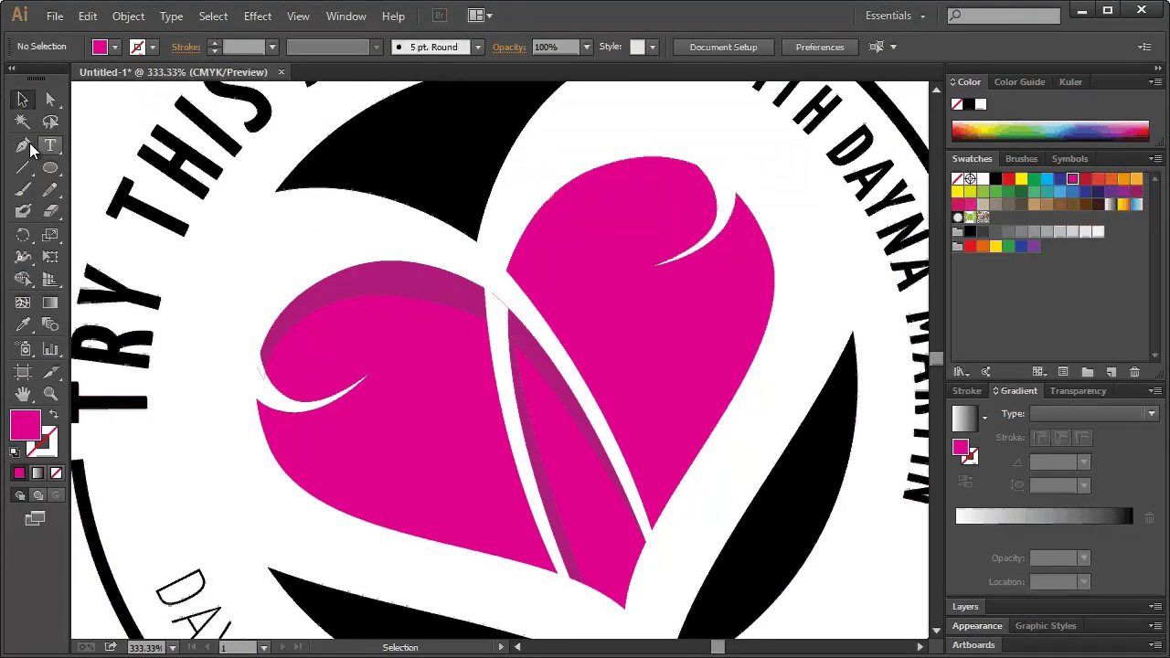
Step: Draw a closed shading shape over the top of the heart's right lobe with the Pen tool
left_click(389, 273)
key("ctrl+shift+a")
left_click(23, 146)
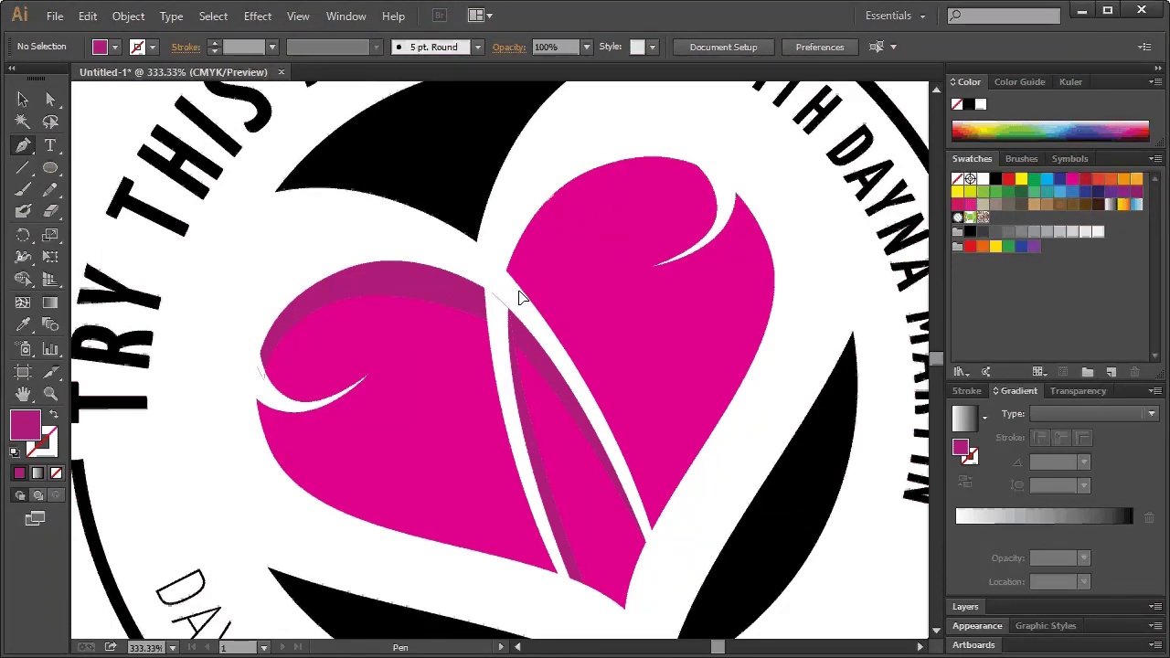
left_click(513, 291)
left_click_drag(625, 178, 712, 162)
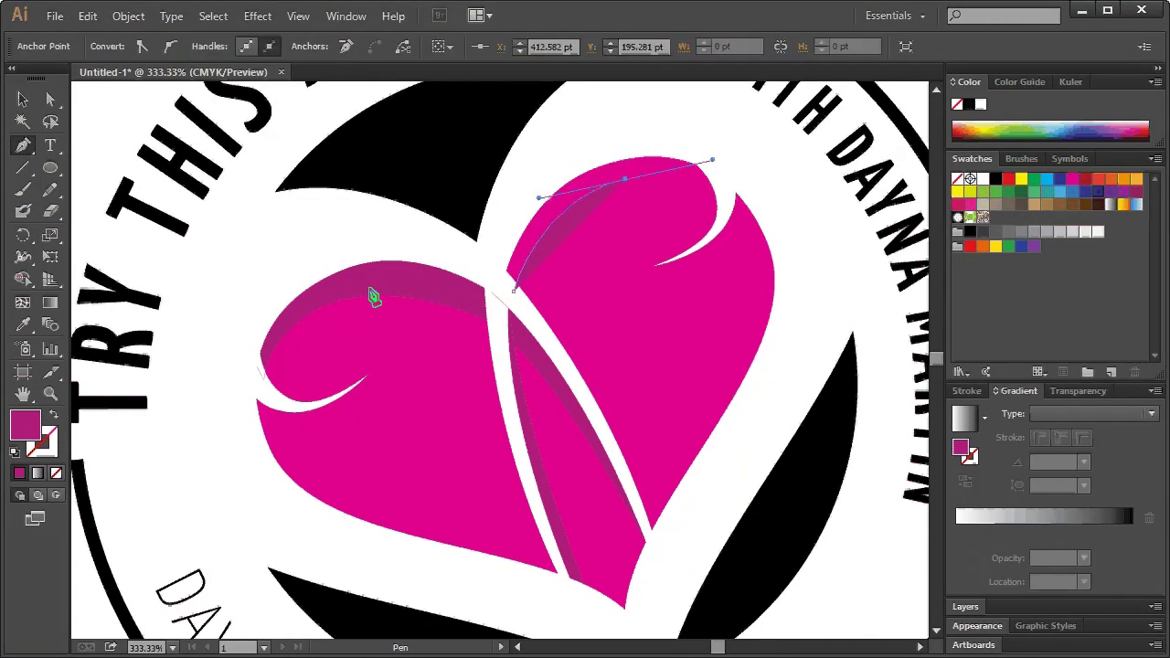
left_click(723, 197)
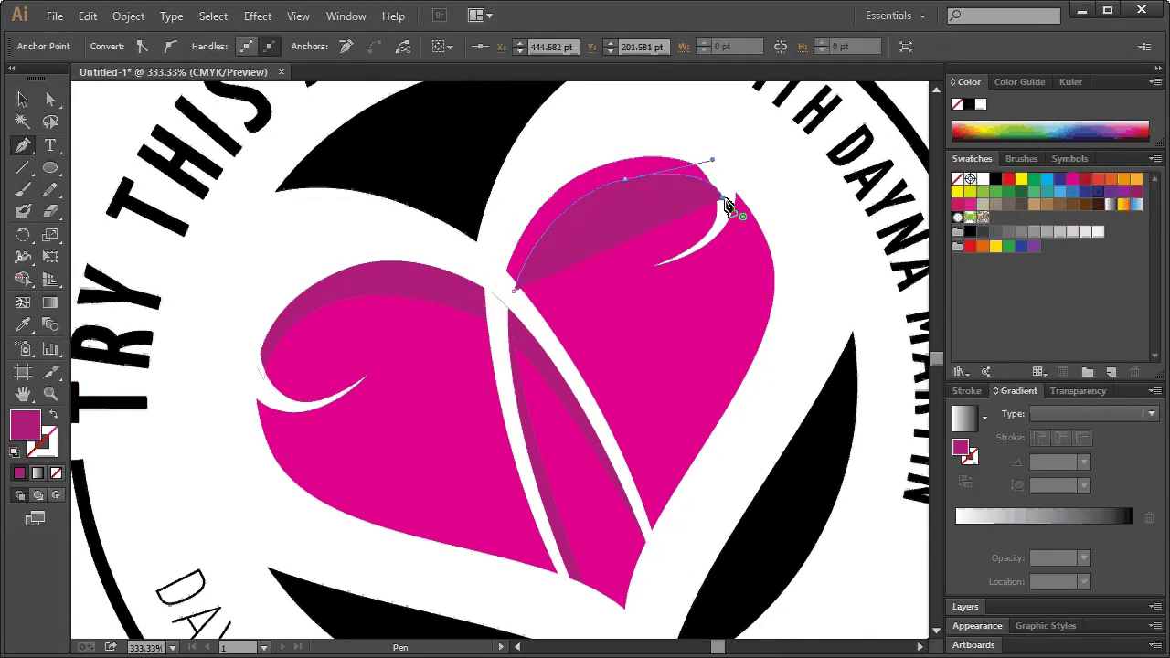
left_click(552, 170)
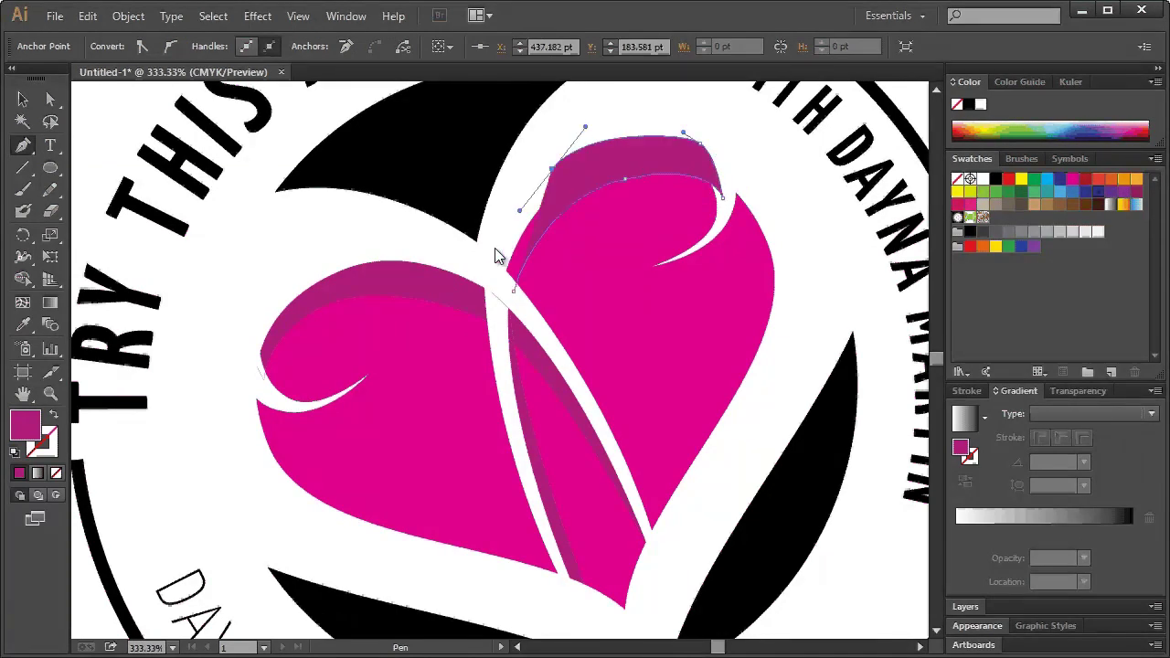
left_click_drag(495, 247, 495, 261)
left_click(511, 288)
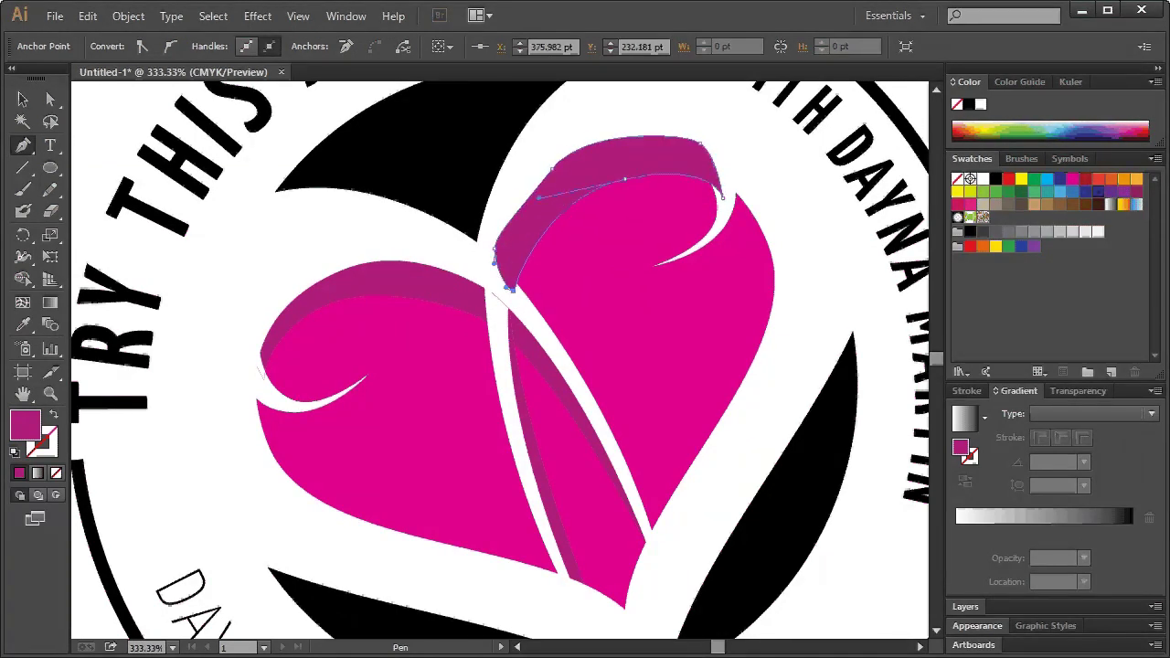
Step: Divide the heart with the shape and color the new top piece with the left lobe's darker magenta
left_click(137, 17)
mouse_move(148, 384)
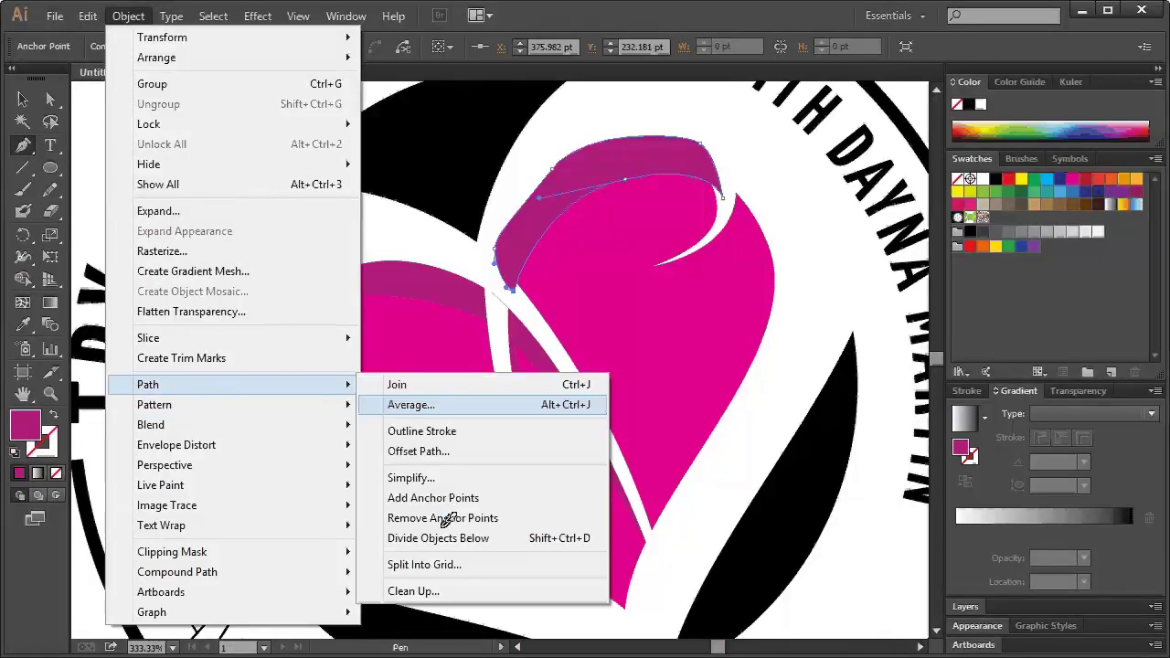
left_click(438, 538)
key("a")
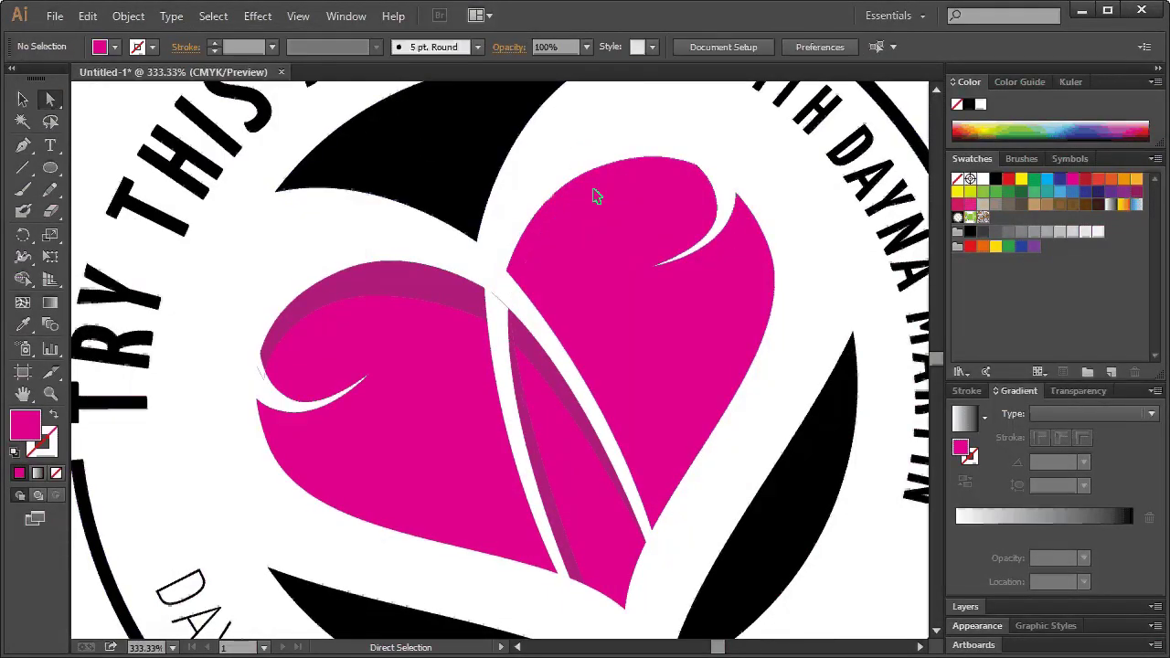
left_click(599, 200)
left_click(23, 325)
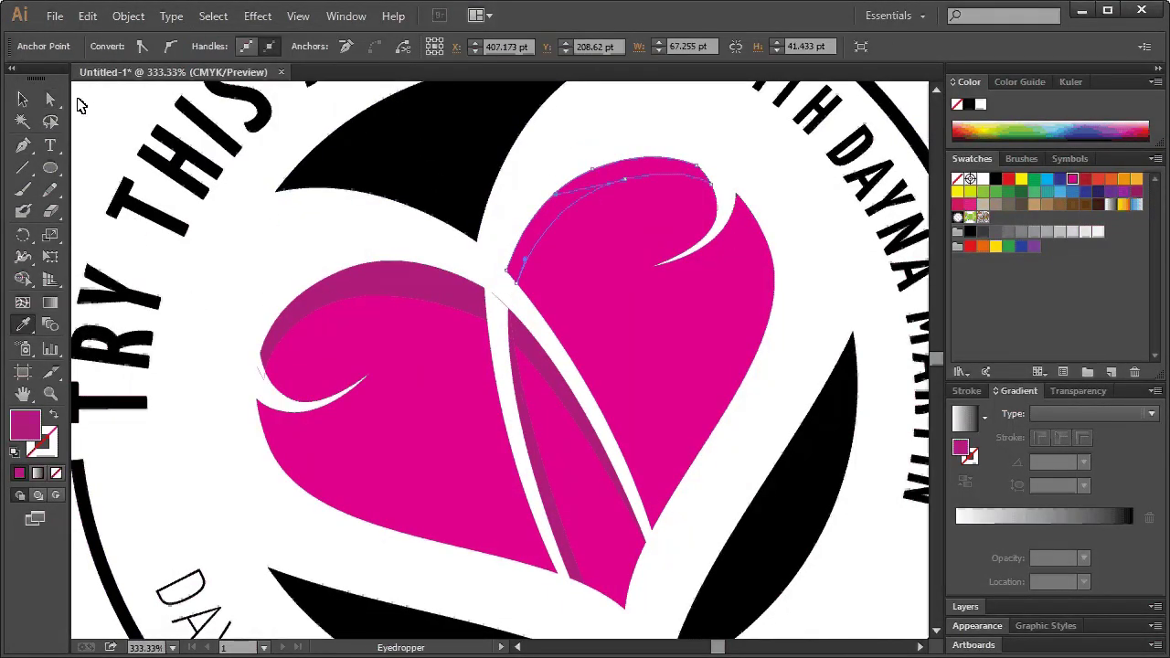
left_click(369, 300)
key("v")
left_click(256, 262)
key("ctrl+1")
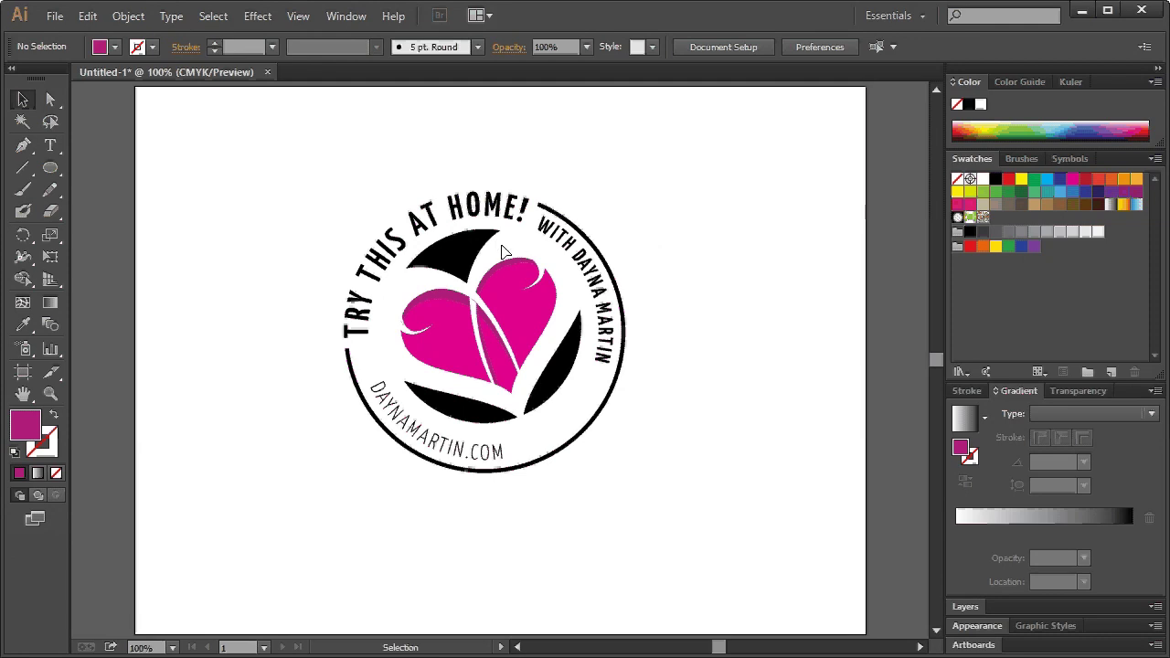
left_click_drag(243, 161, 684, 551)
left_click(674, 275)
left_click(428, 440)
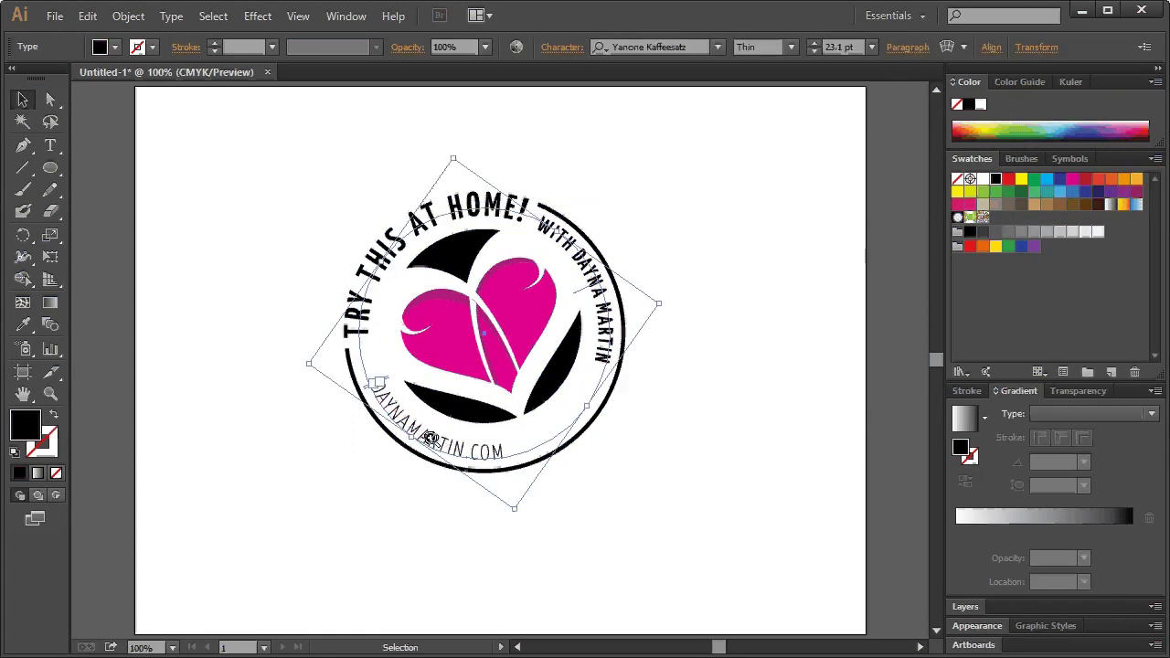
left_click(196, 295)
left_click(50, 393)
left_click_drag(439, 271, 510, 334)
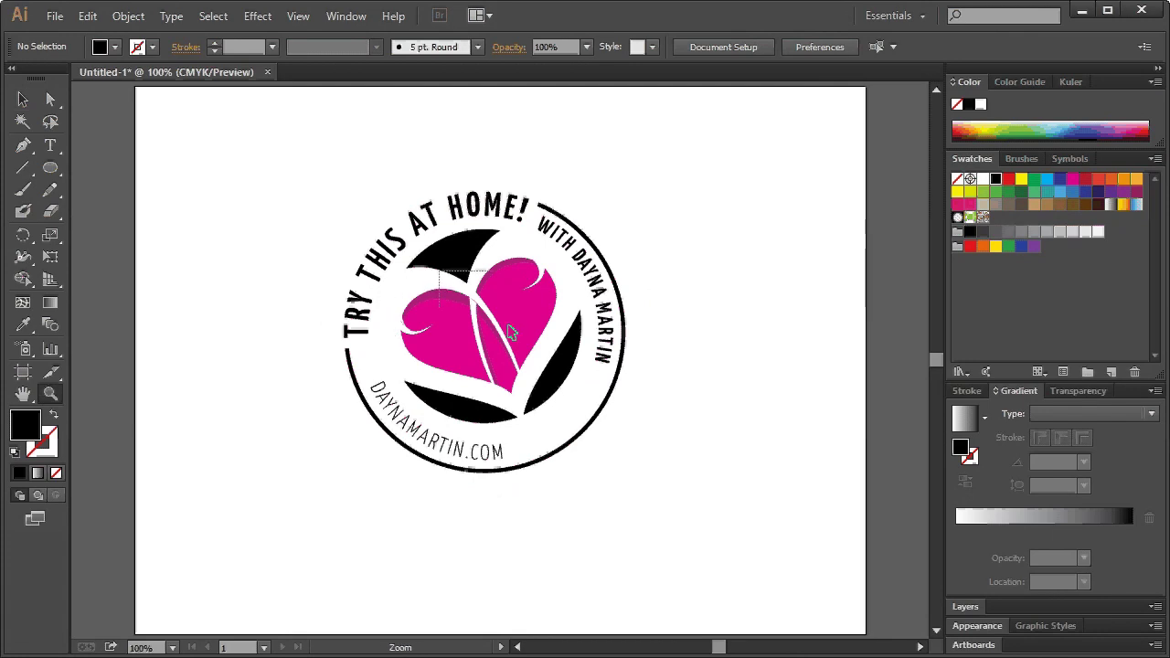
key("ctrl+1")
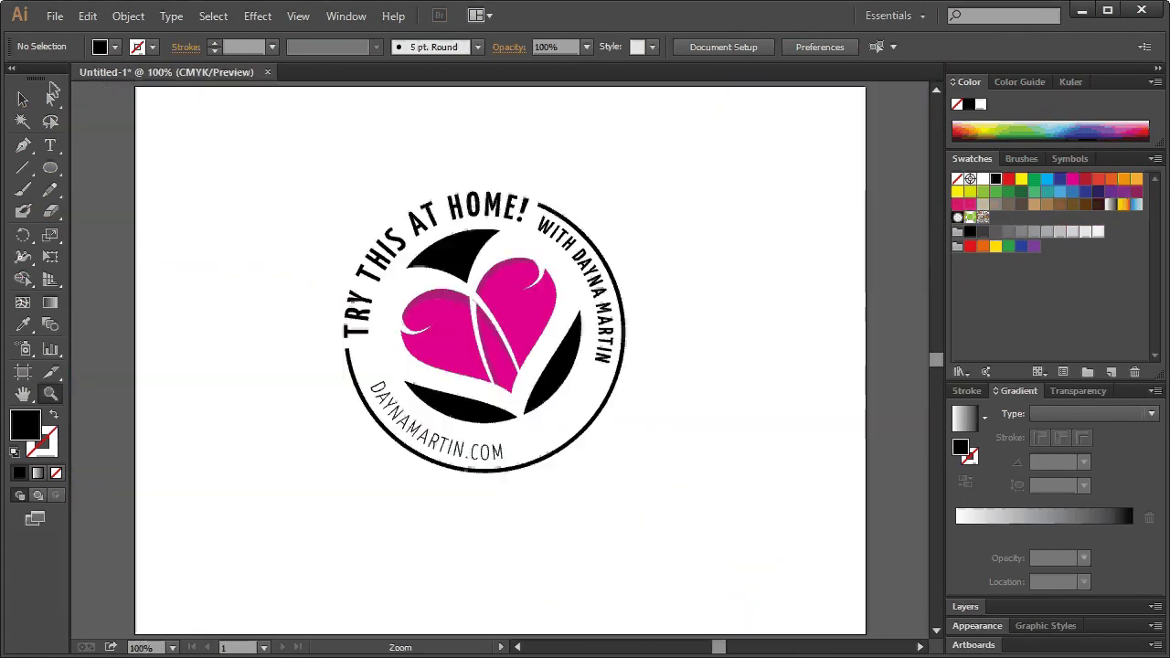
key("v")
key("ctrl+a")
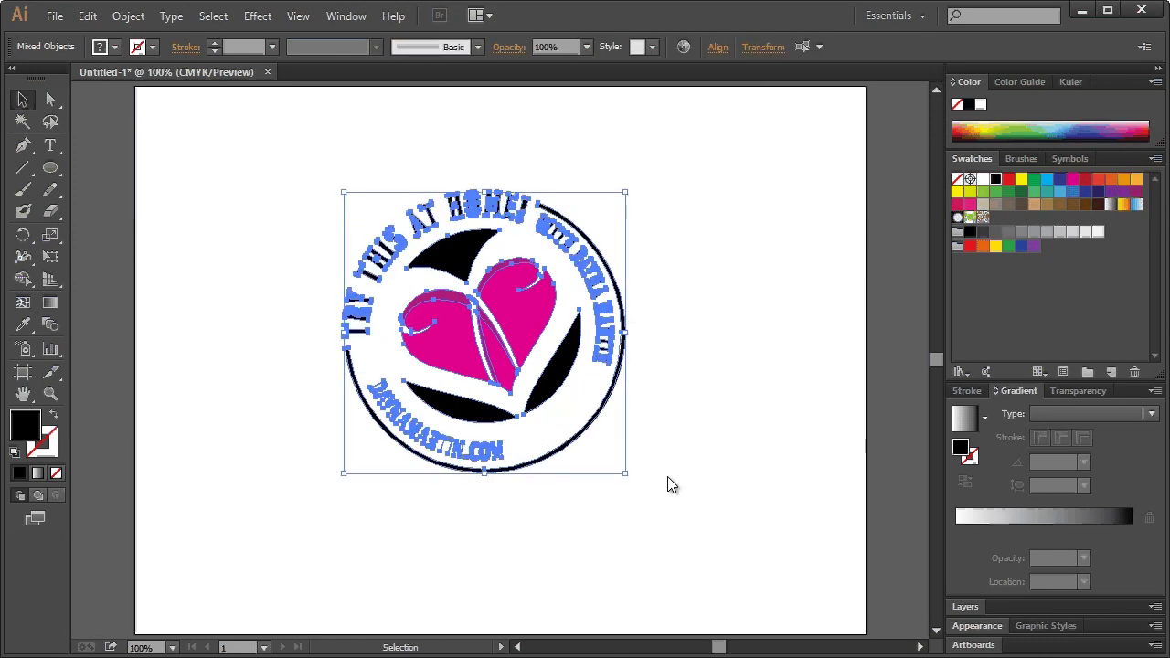
left_click(668, 477)
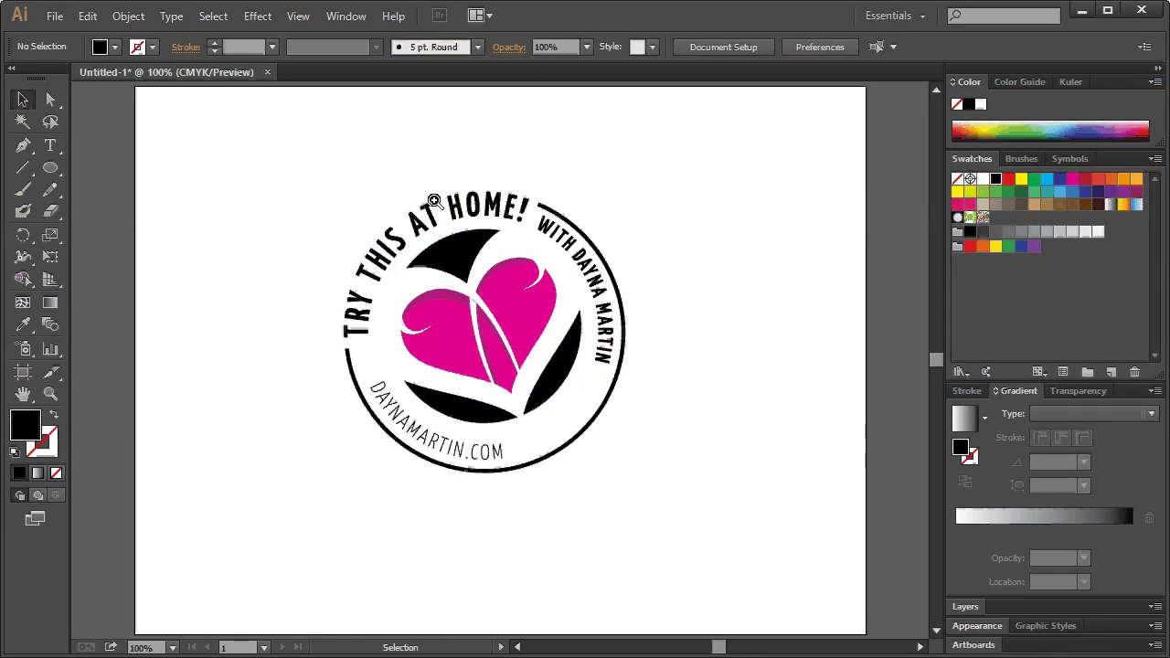
left_click(51, 393)
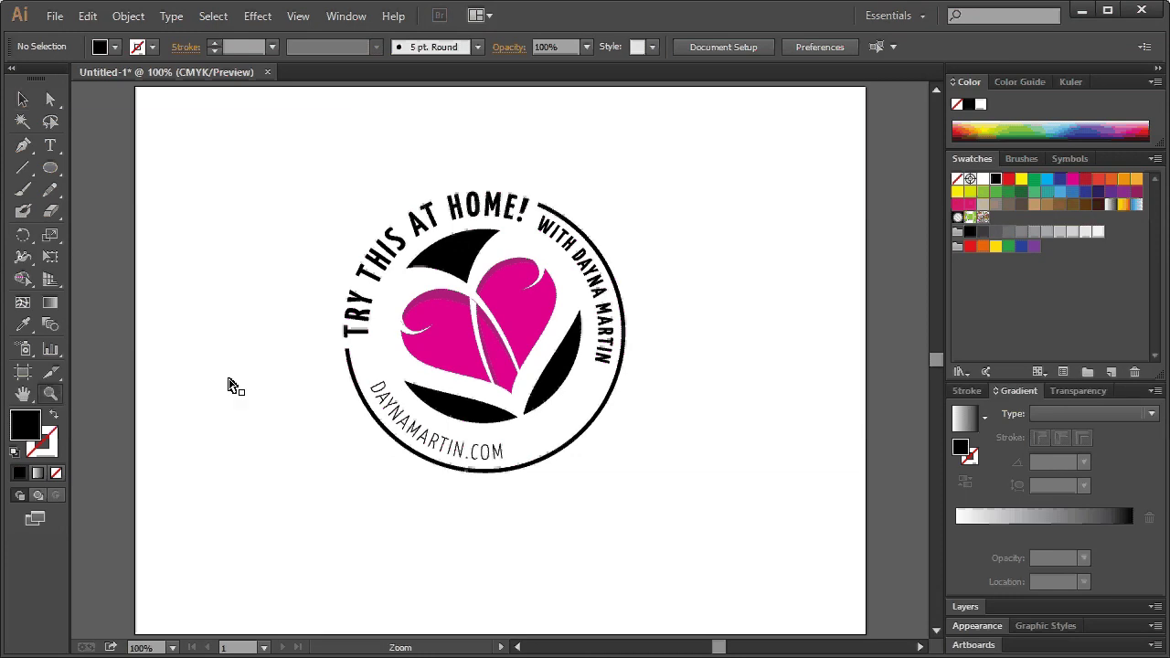
Step: Zoom in and inspect the anchor points at the heart's centre and left edge
left_click_drag(463, 294, 491, 334)
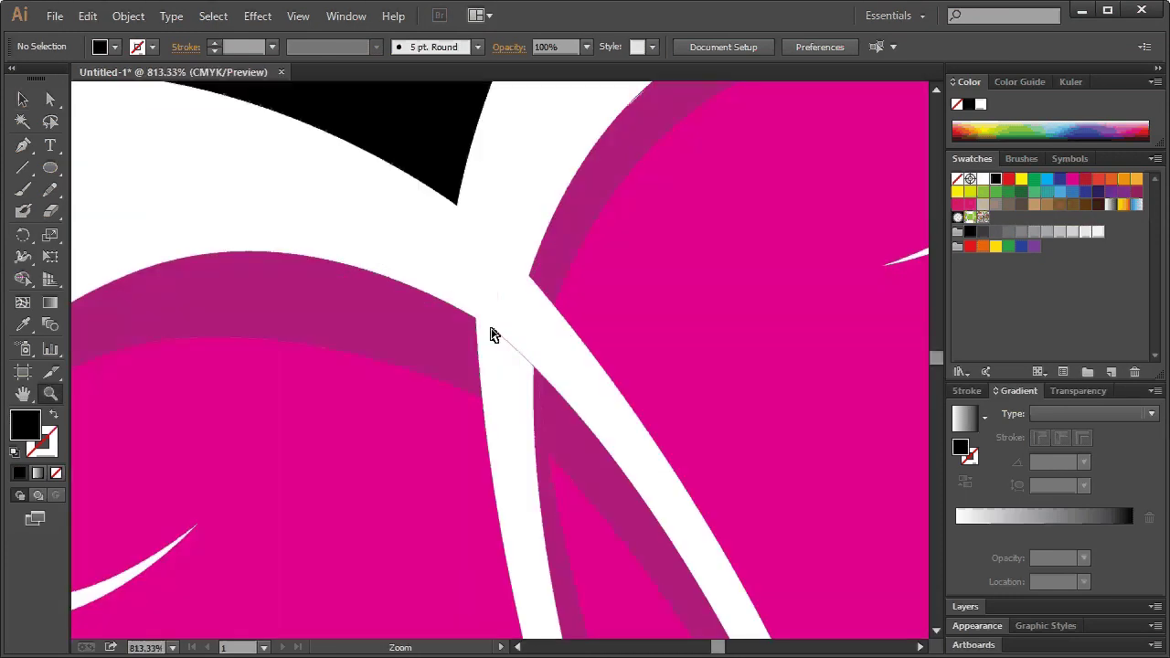
left_click(50, 99)
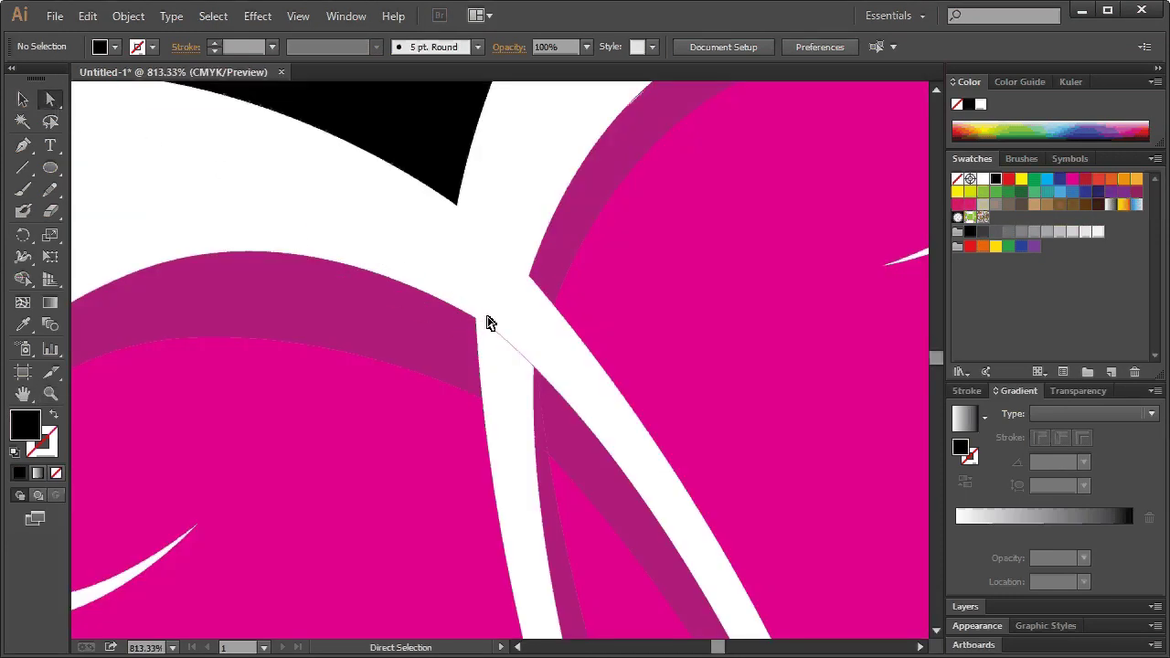
left_click_drag(492, 325, 548, 356)
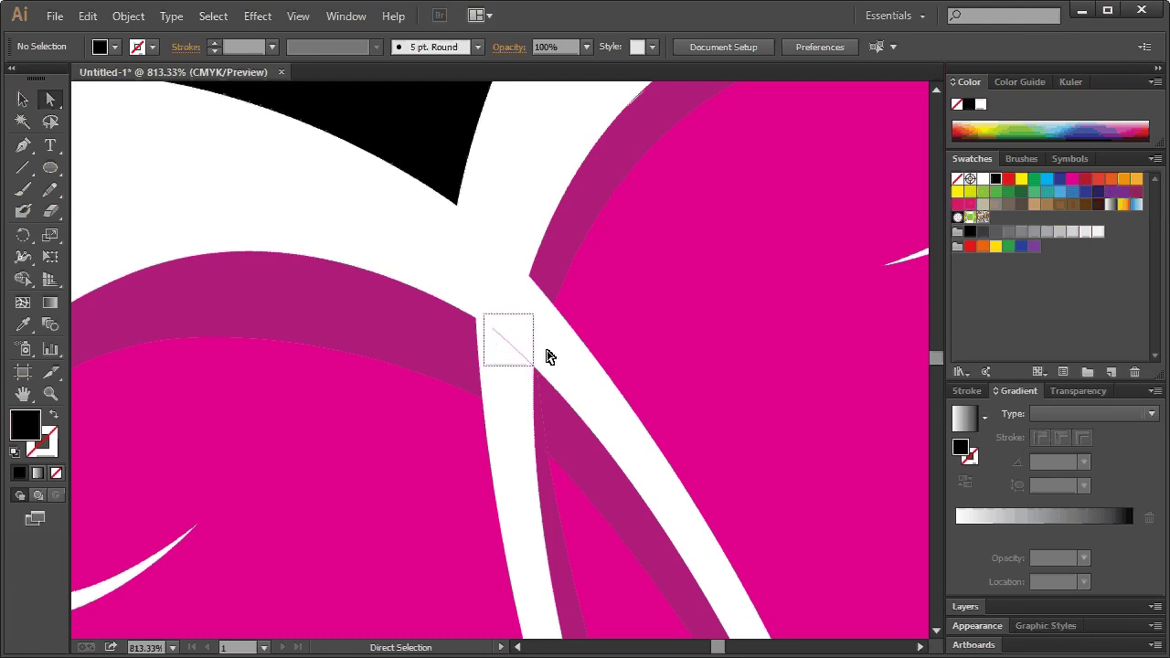
left_click(547, 357)
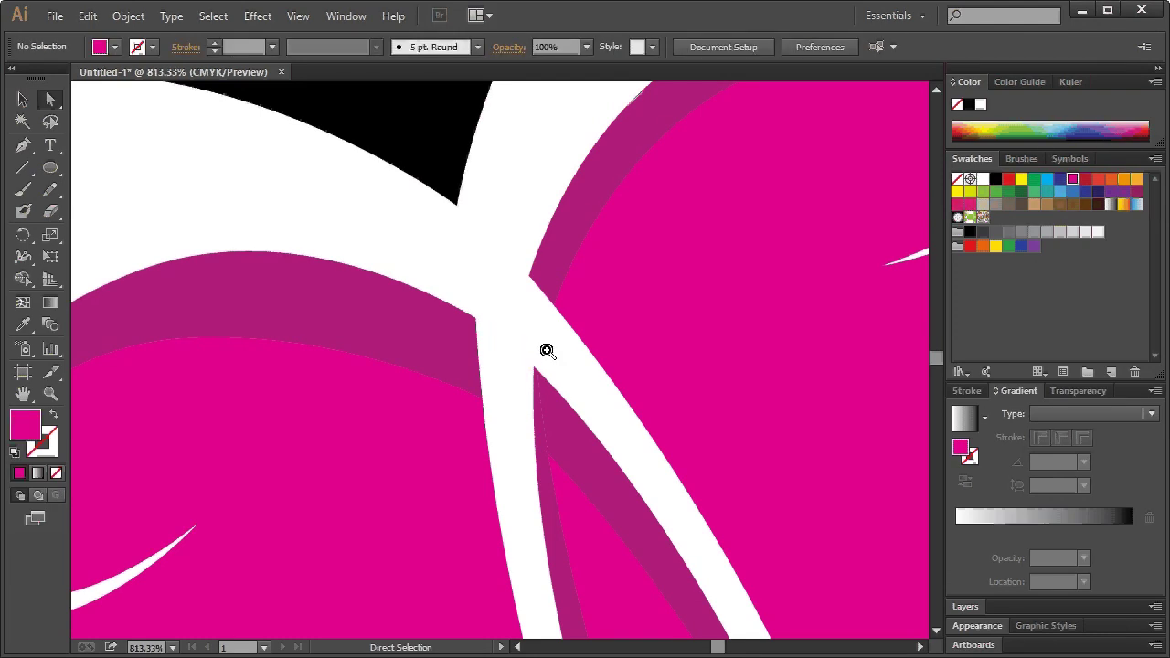
key("ctrl+1")
left_click(50, 393)
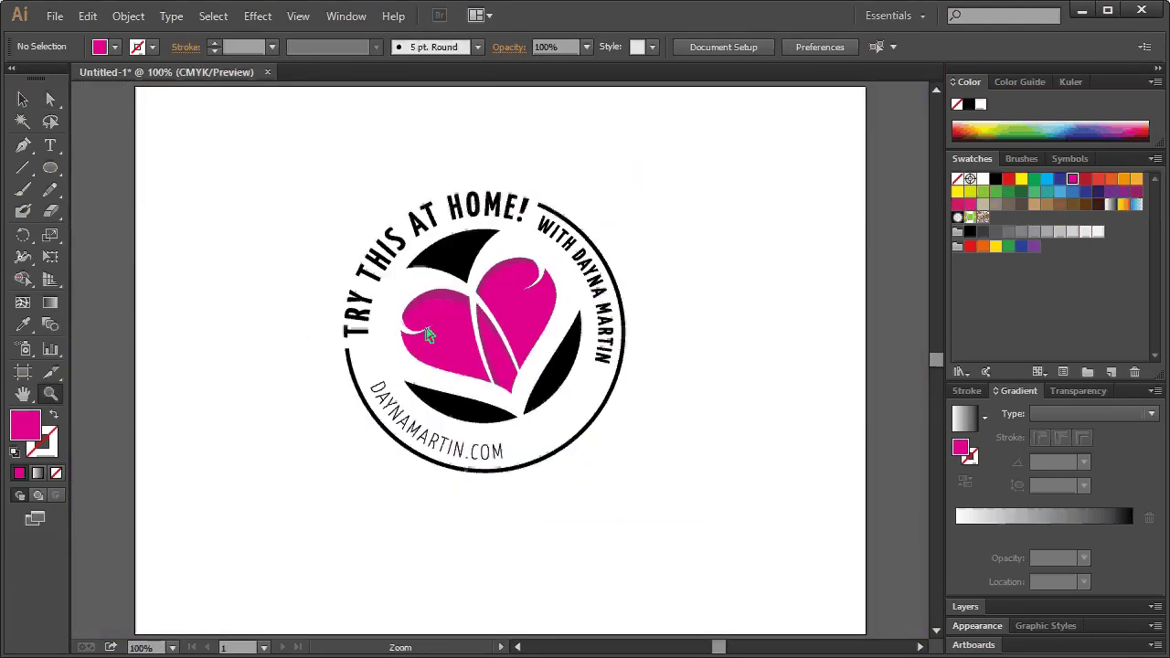
left_click_drag(347, 308, 416, 369)
key("a")
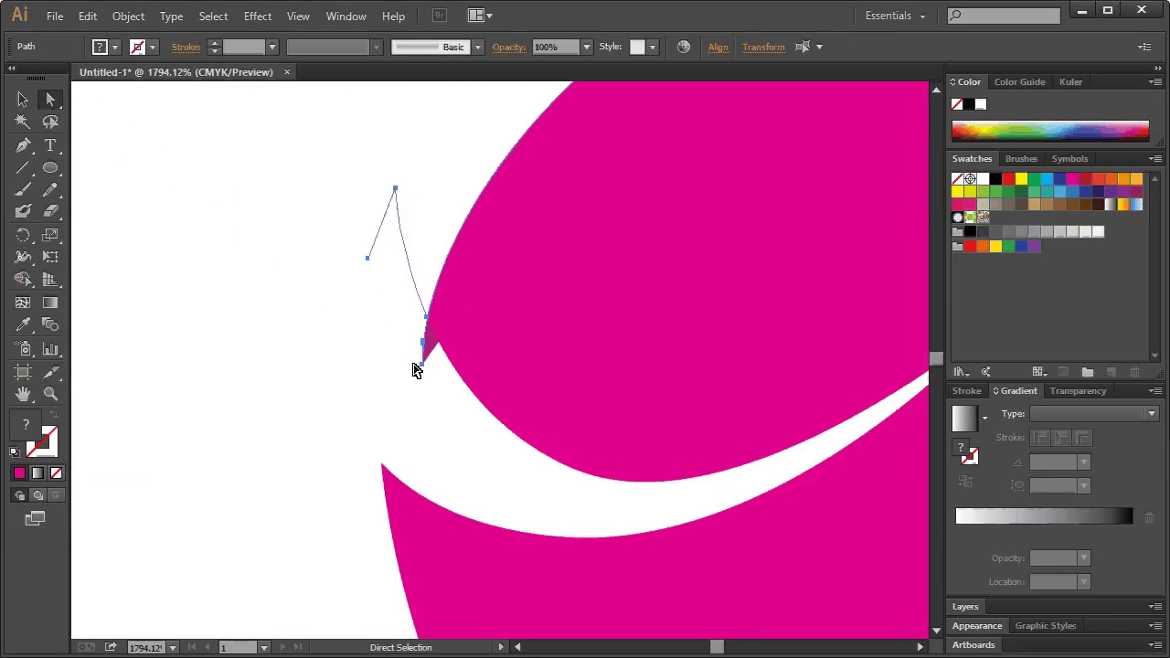
key("ctrl+z")
left_click(435, 399)
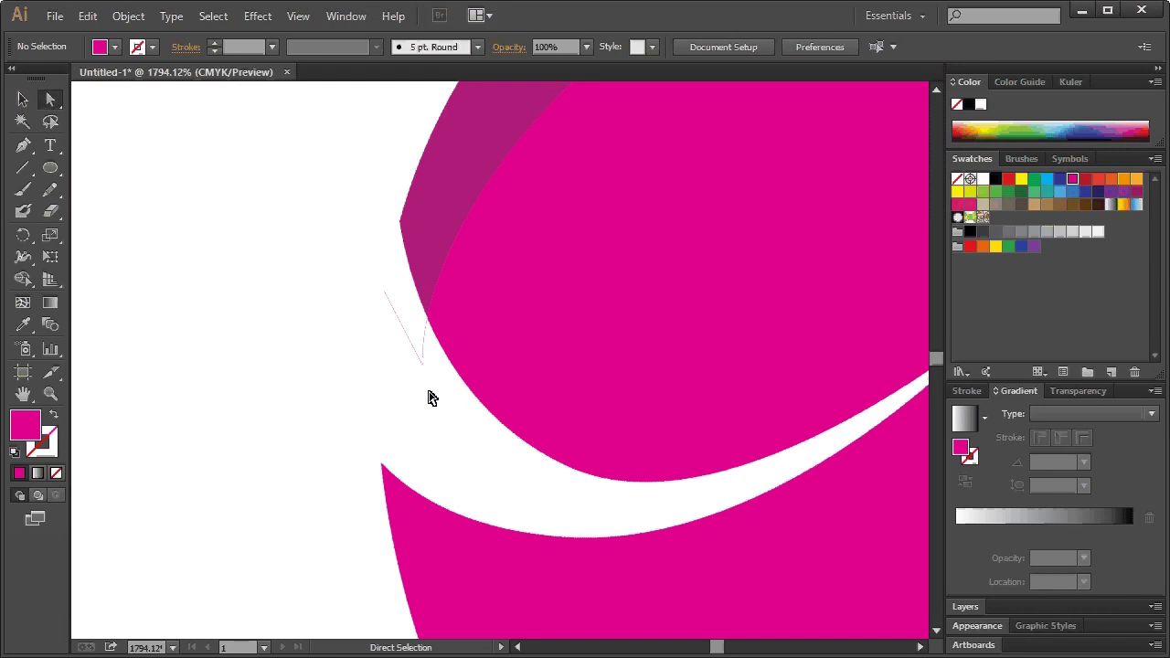
left_click_drag(430, 386, 386, 340)
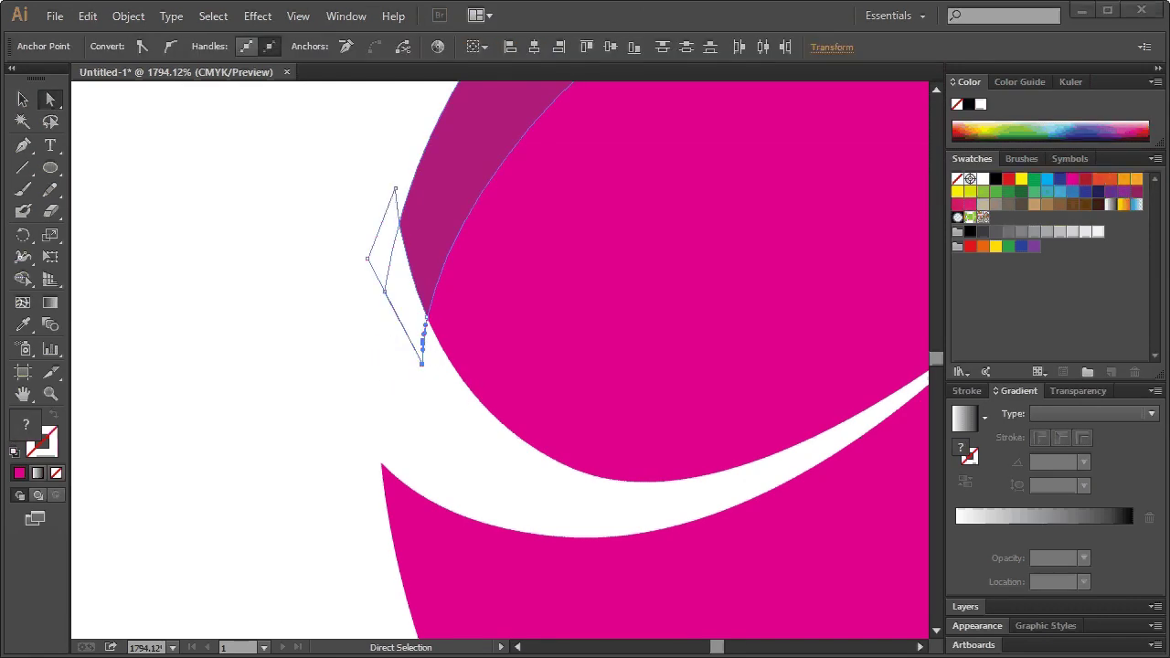
left_click(377, 283)
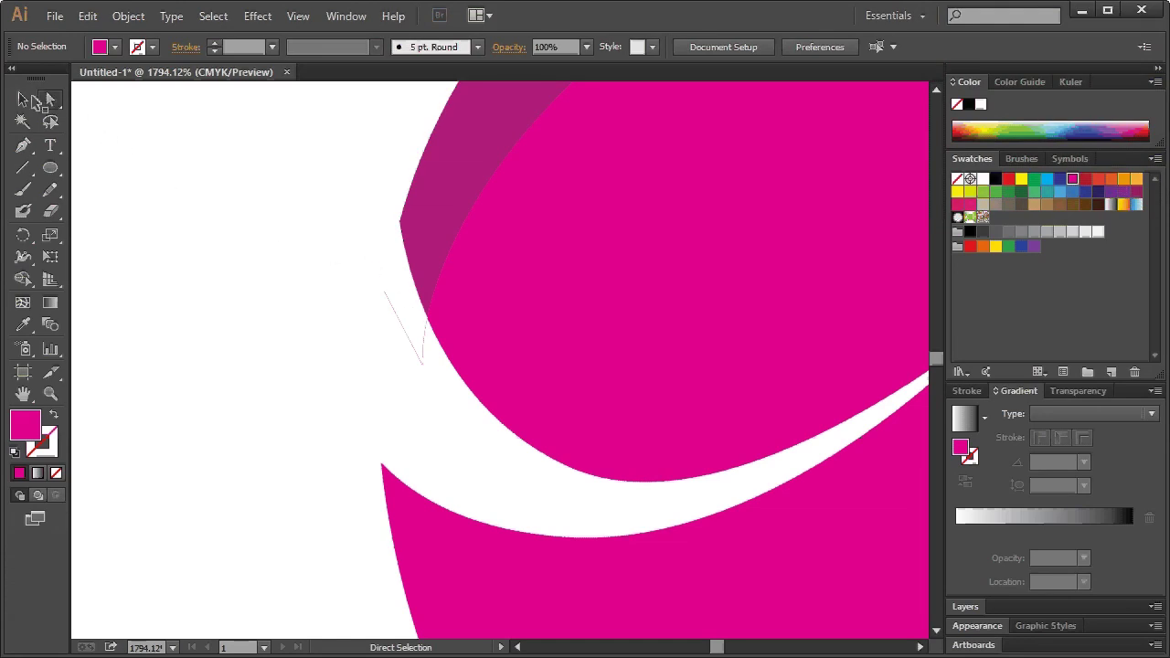
Step: Nudge the thin cutting path up-left and divide the magenta shapes below it
key("v")
left_click(399, 302)
left_click_drag(403, 302, 398, 292)
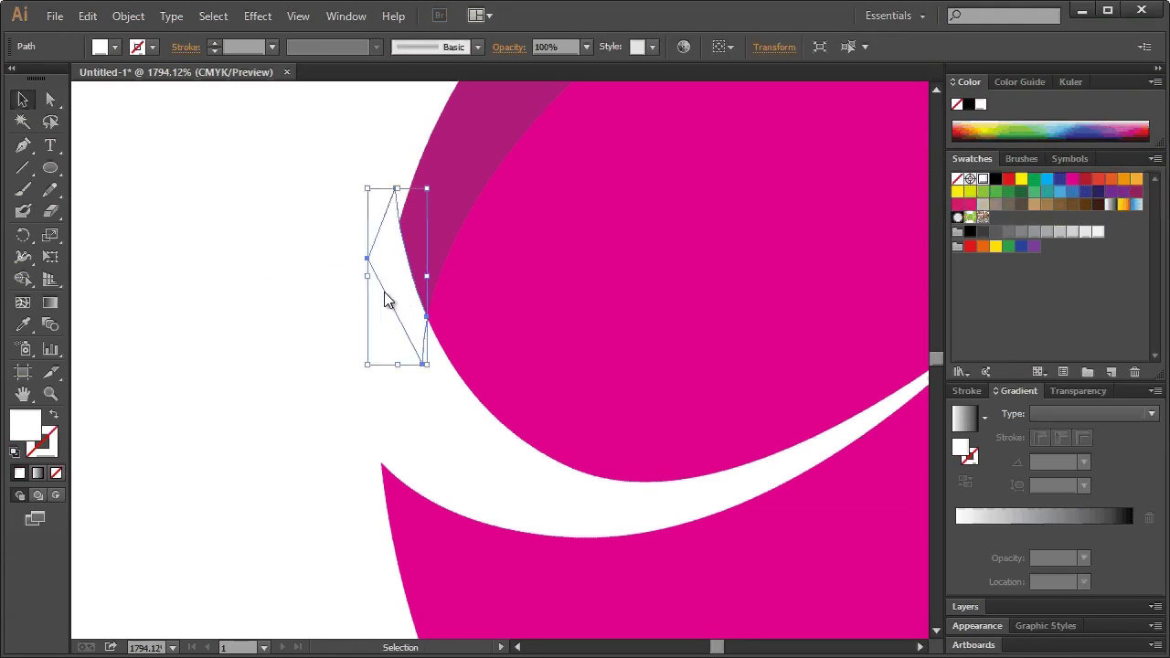
left_click(128, 15)
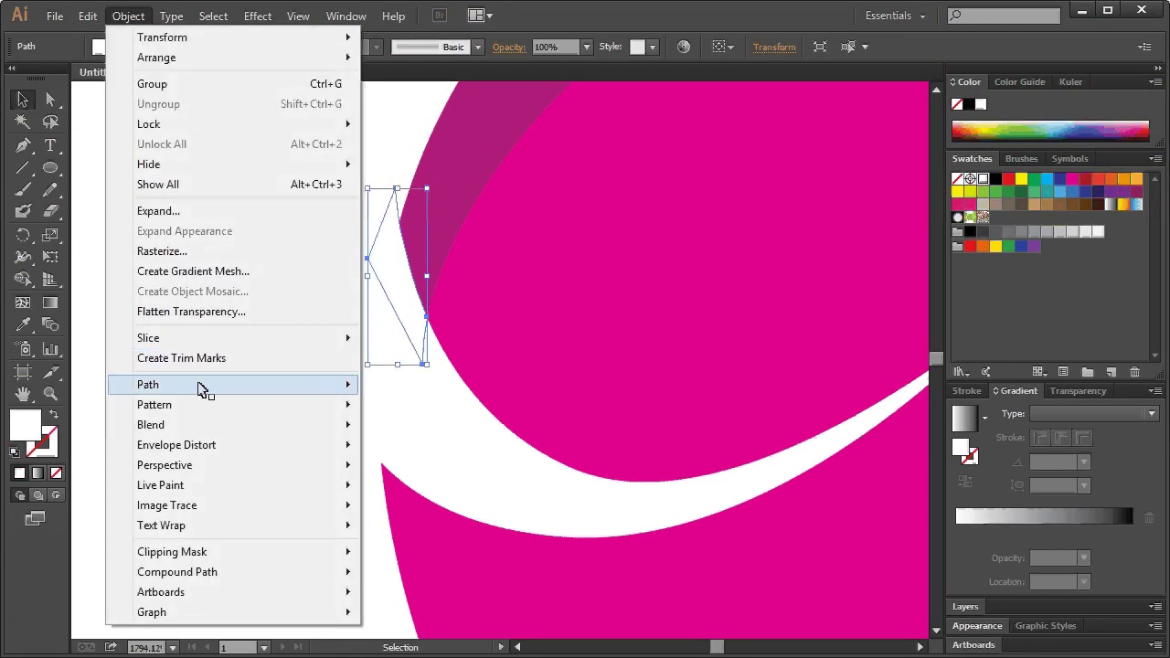
left_click(439, 537)
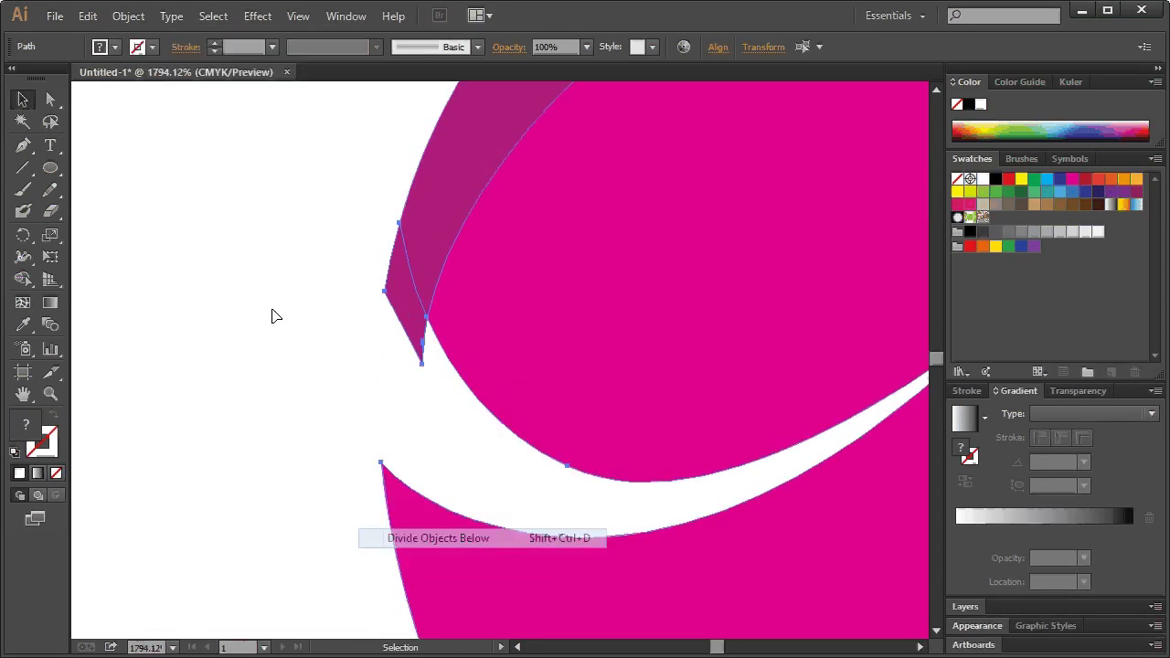
Step: Delete the darker magenta sliver and the thin leftover pieces, then view at 100%
left_click(385, 290)
left_click(402, 309)
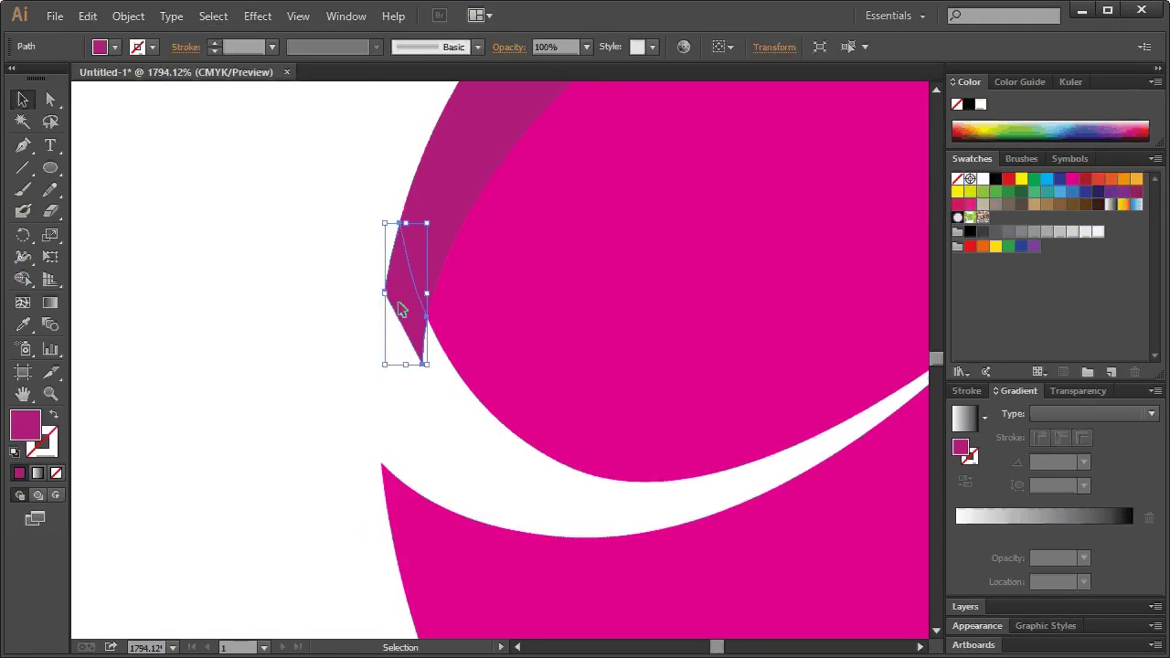
key("Delete")
left_click(408, 324)
key("Delete")
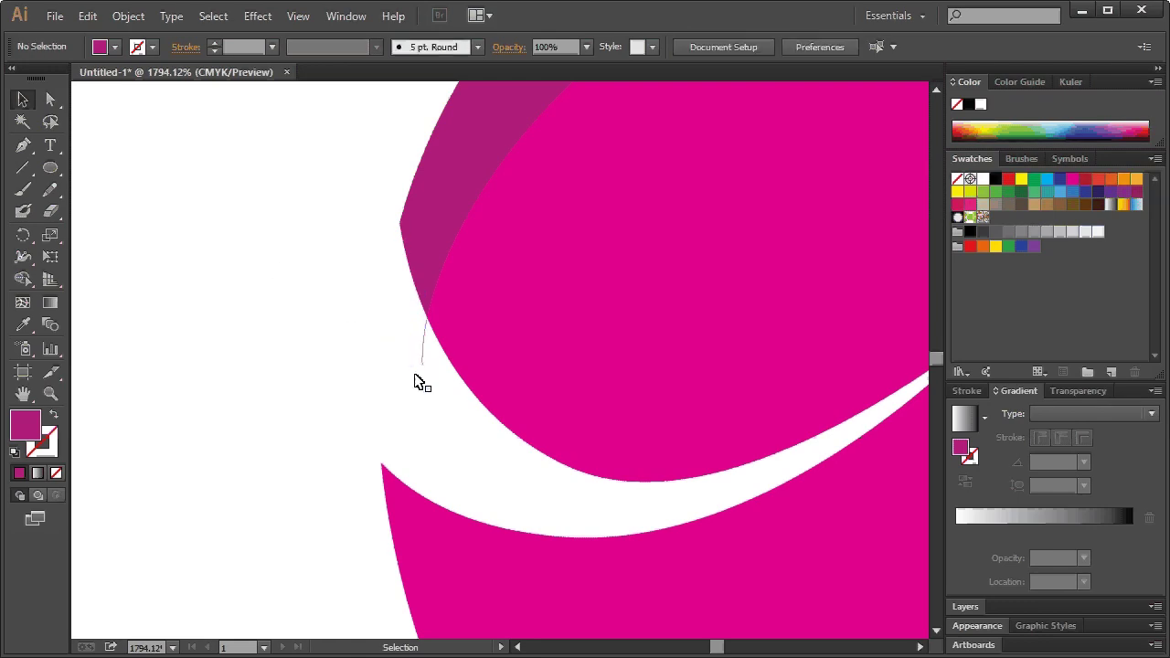
left_click(430, 359)
key("Delete")
key("ctrl+1")
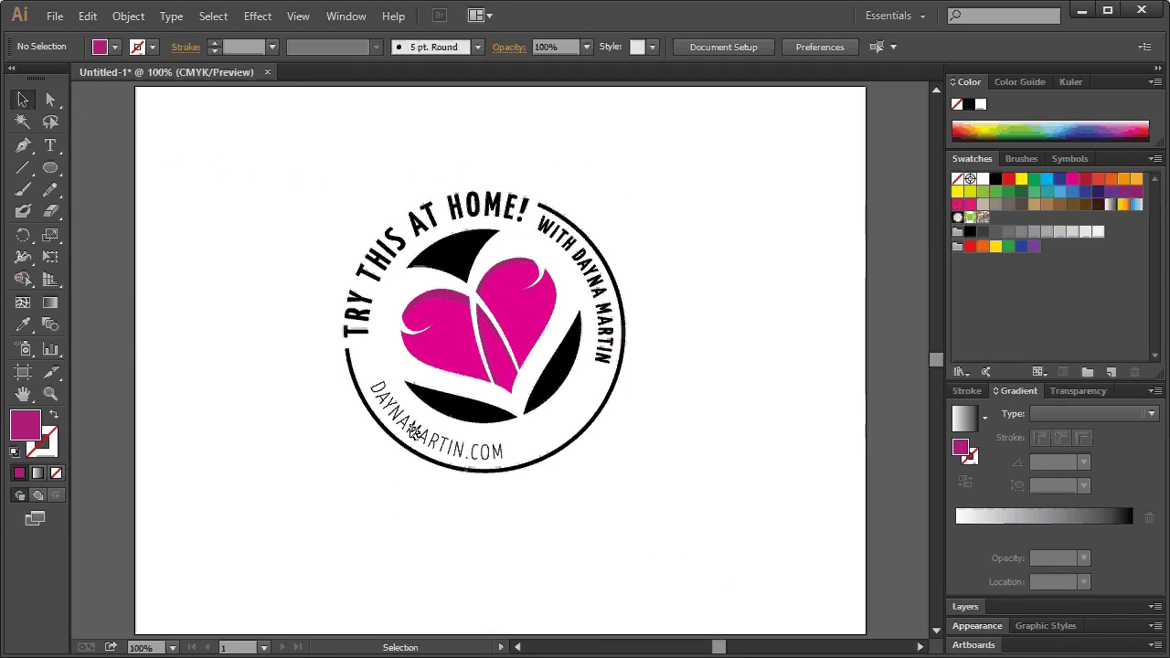
Step: Select every part of the badge and group them together
left_click(414, 432)
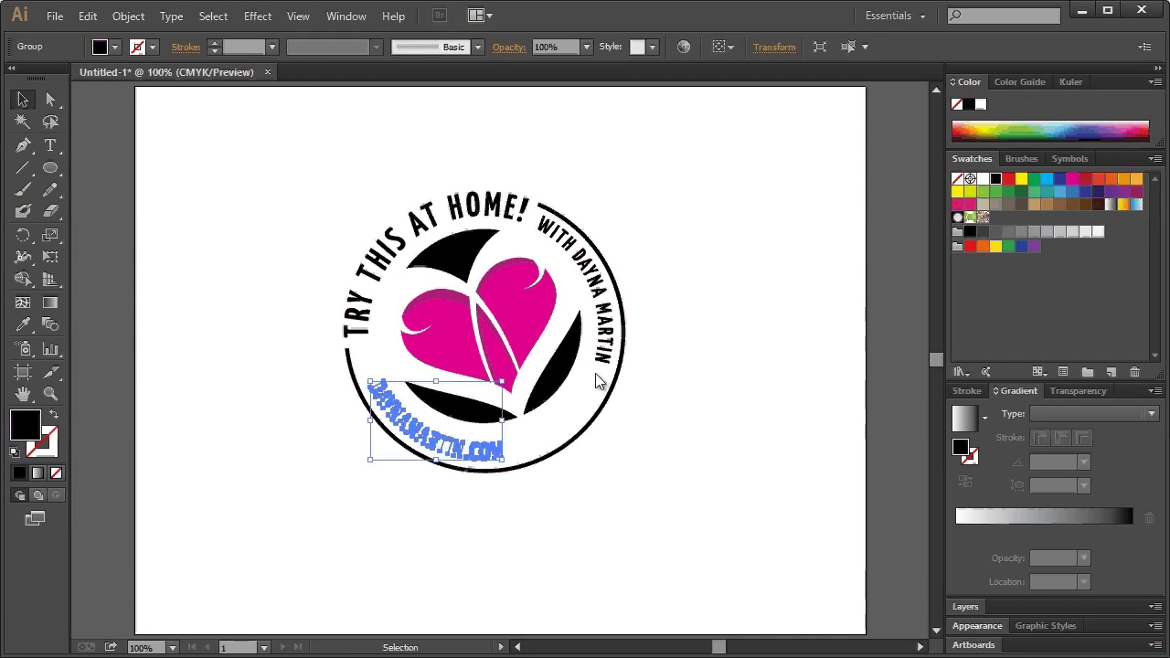
left_click(671, 387)
left_click_drag(313, 175, 690, 494)
left_click(966, 607)
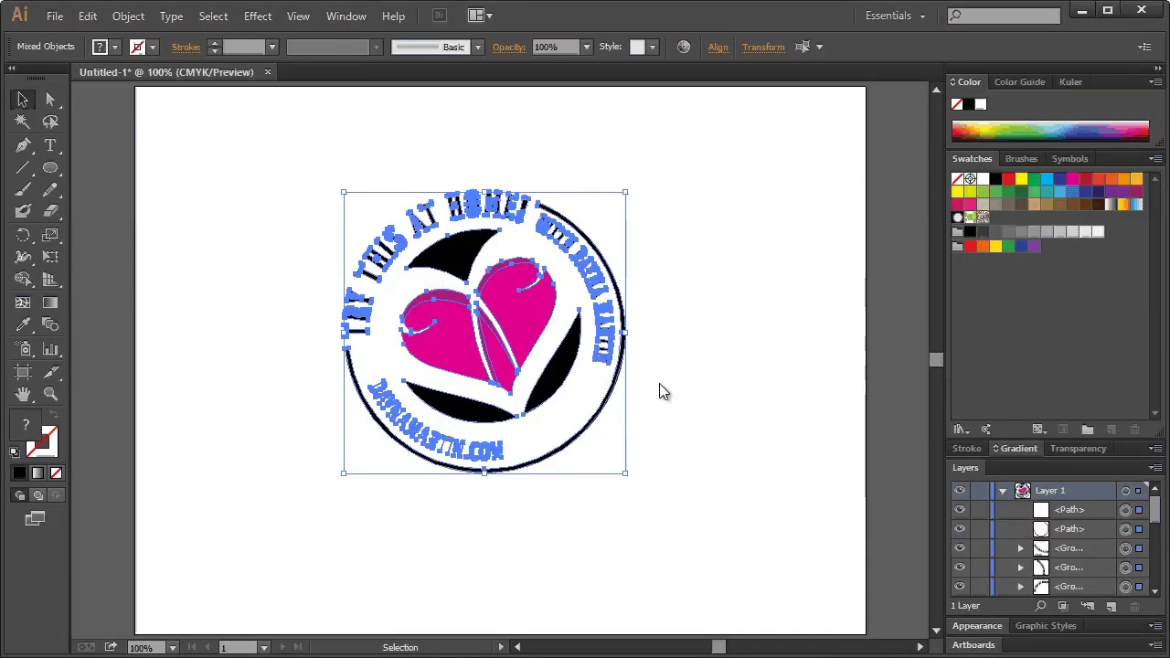
key("ctrl+g")
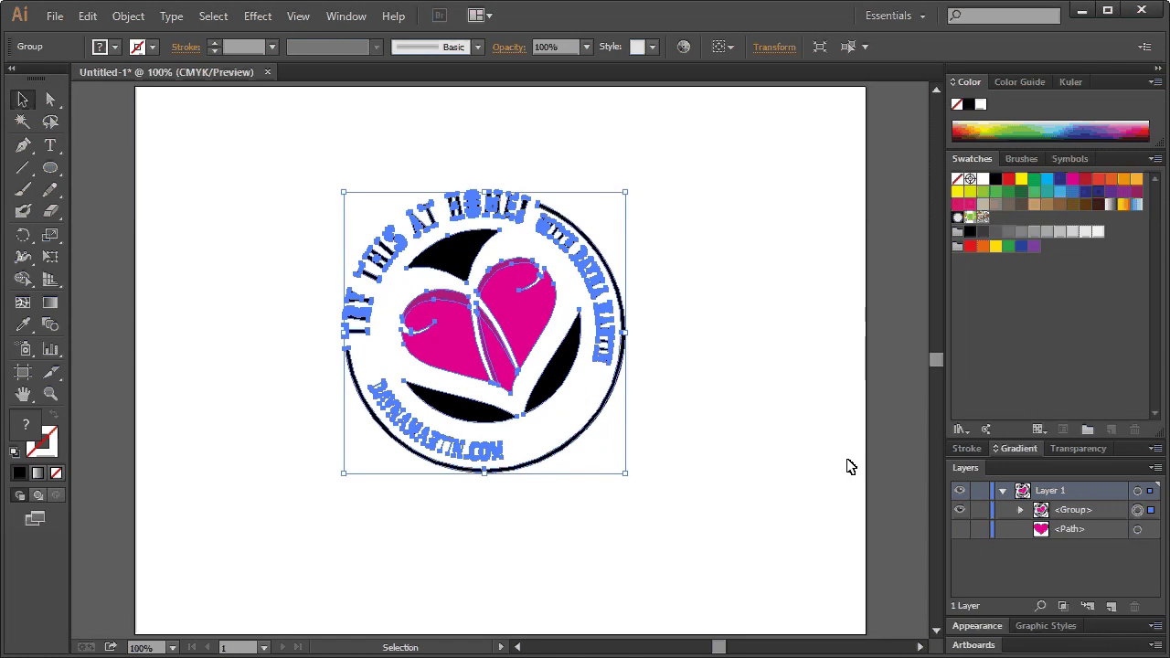
Step: Paste a smaller badge copy at the artboard's left, then Alt-drag a duplicate to its right
key("ctrl+c")
key("ctrl+f")
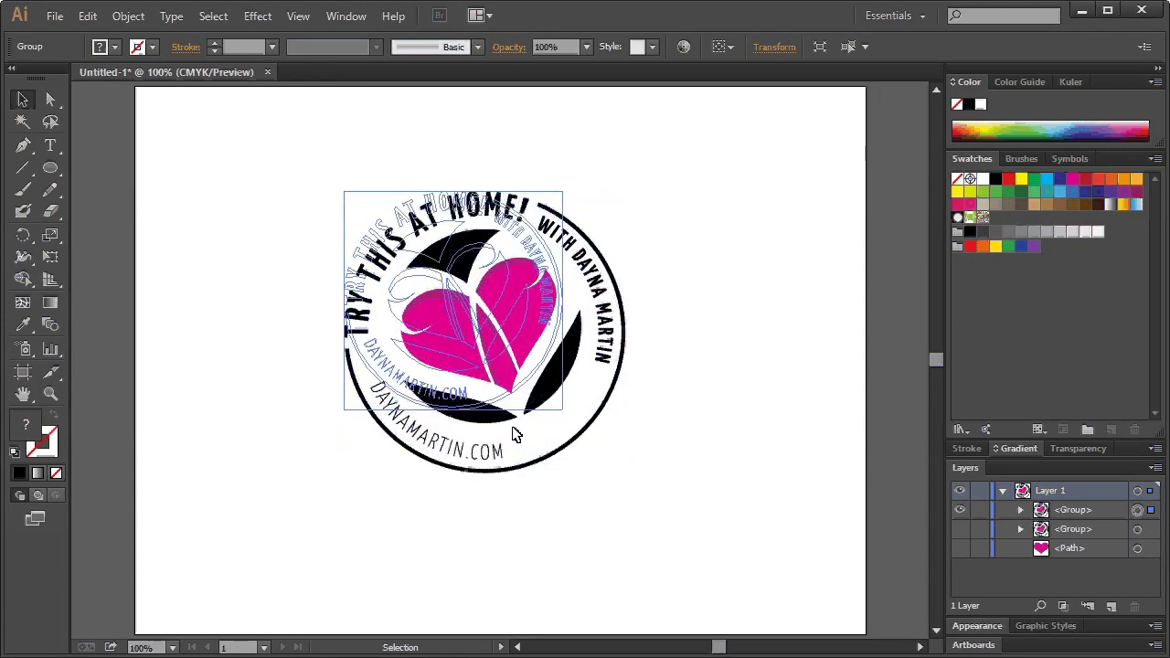
left_click_drag(612, 474, 487, 334)
left_click_drag(403, 268, 291, 298)
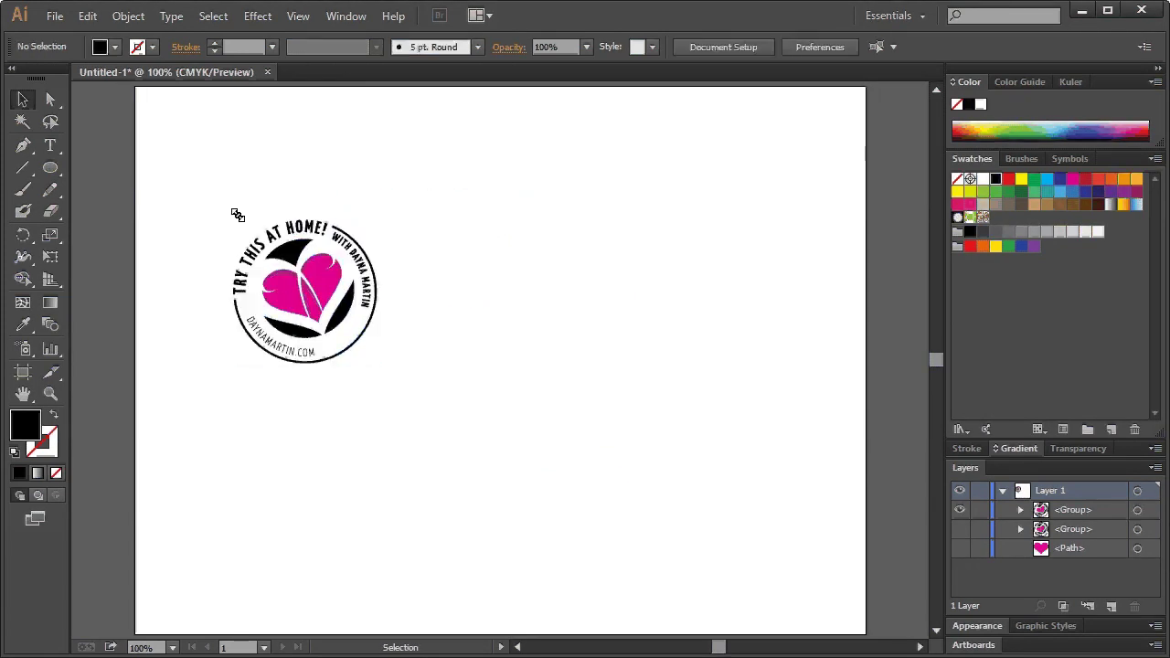
left_click_drag(186, 184, 460, 415)
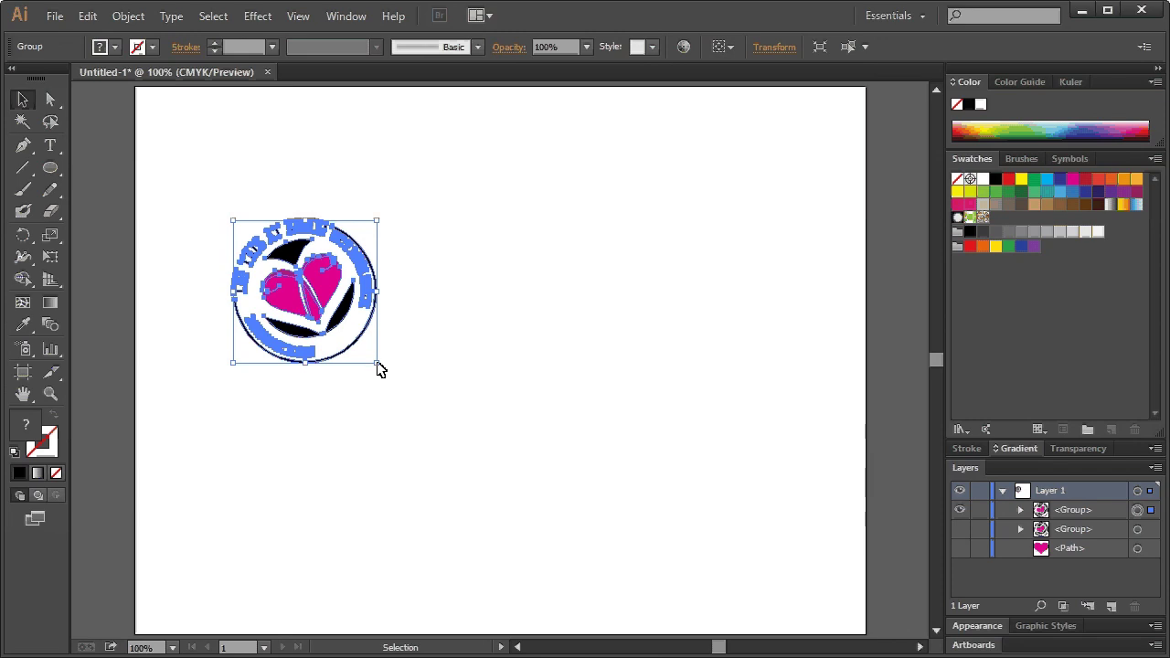
left_click_drag(380, 368, 422, 411)
left_click(519, 356)
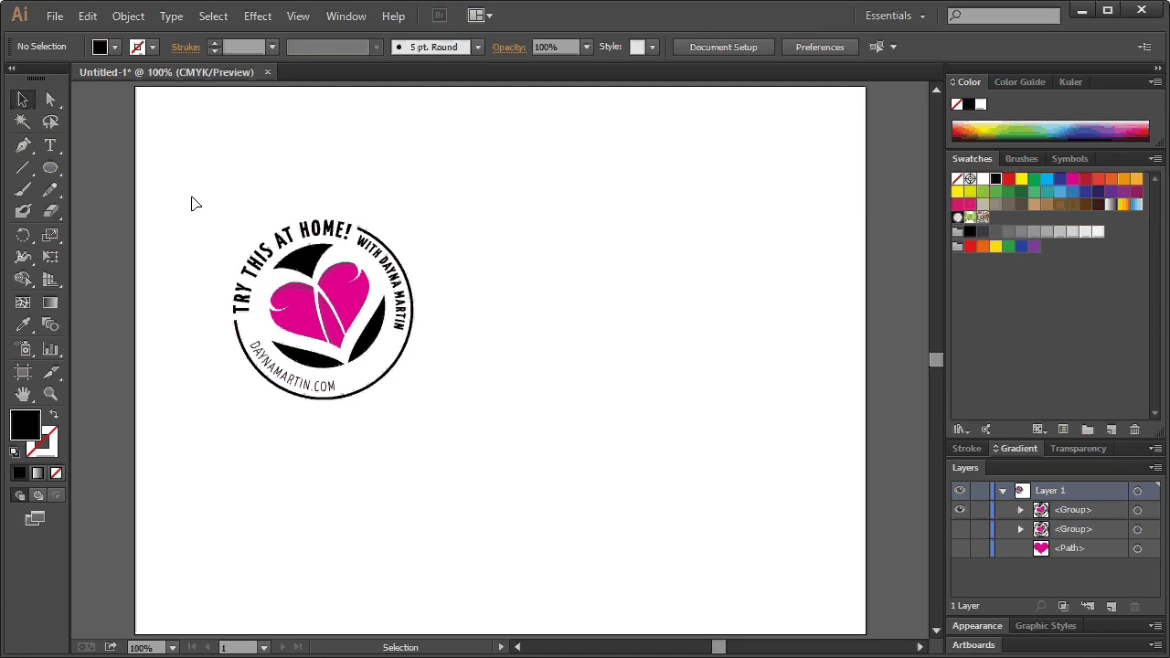
left_click_drag(196, 196, 439, 424)
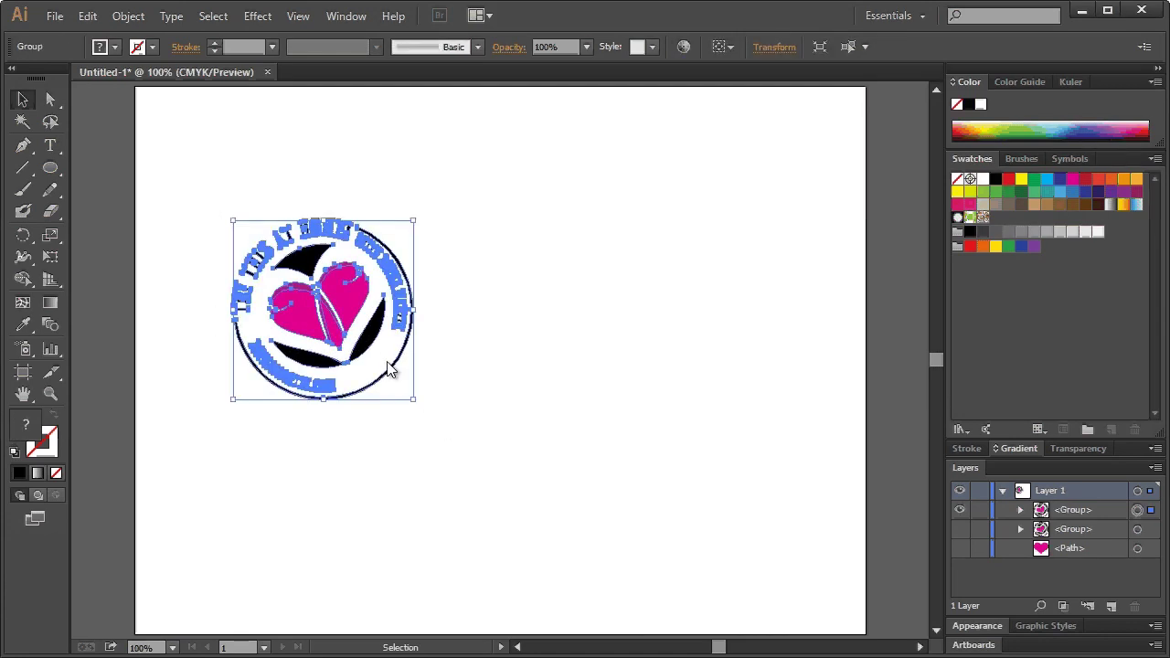
left_click_drag(370, 346, 599, 346)
Step: Ungroup the duplicate badge and delete its ring, top lettering and web address text
left_click(674, 246)
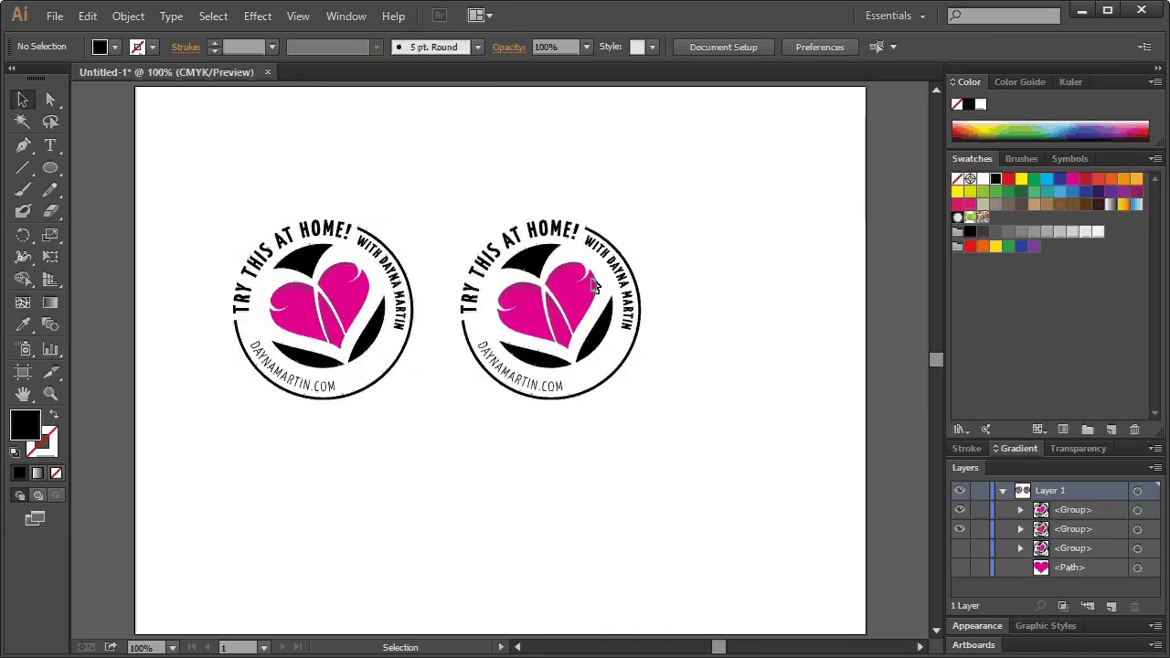
left_click(586, 293)
right_click(586, 292)
left_click(645, 397)
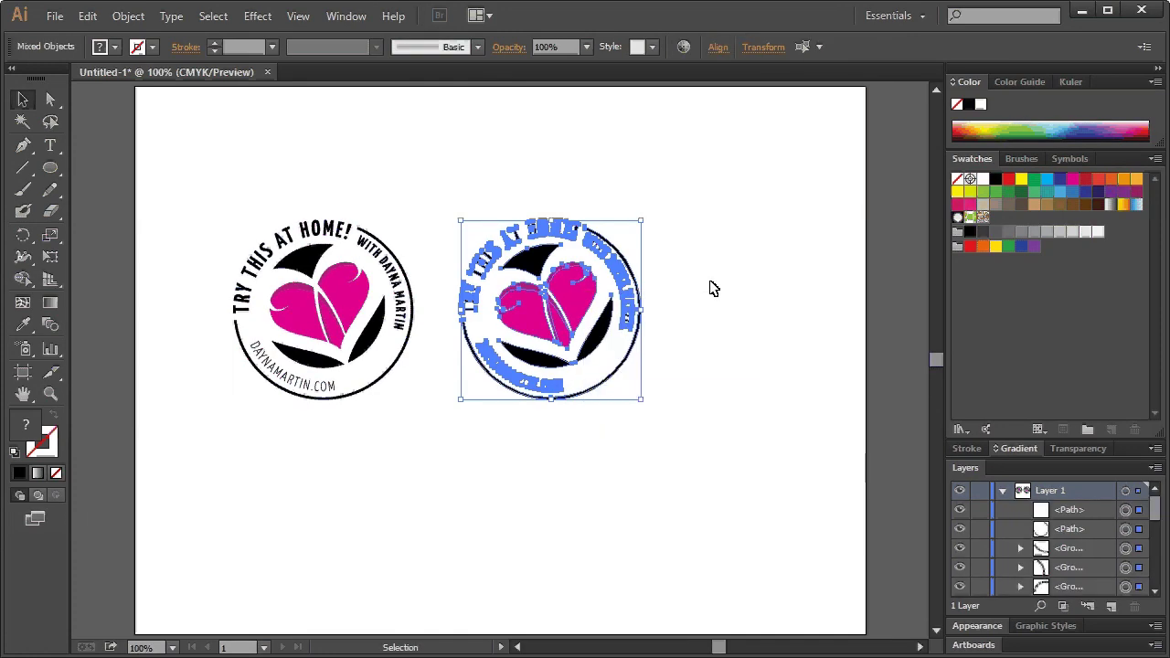
left_click(710, 287)
left_click_drag(532, 198, 642, 245)
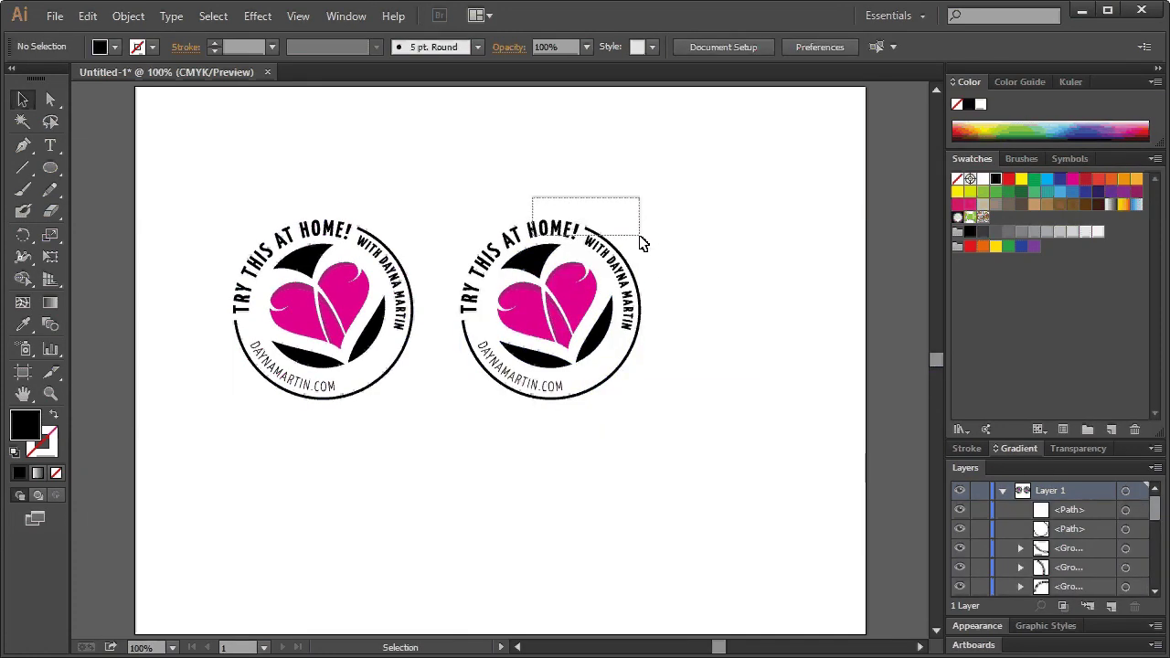
key("Delete")
left_click(548, 370)
key("Delete")
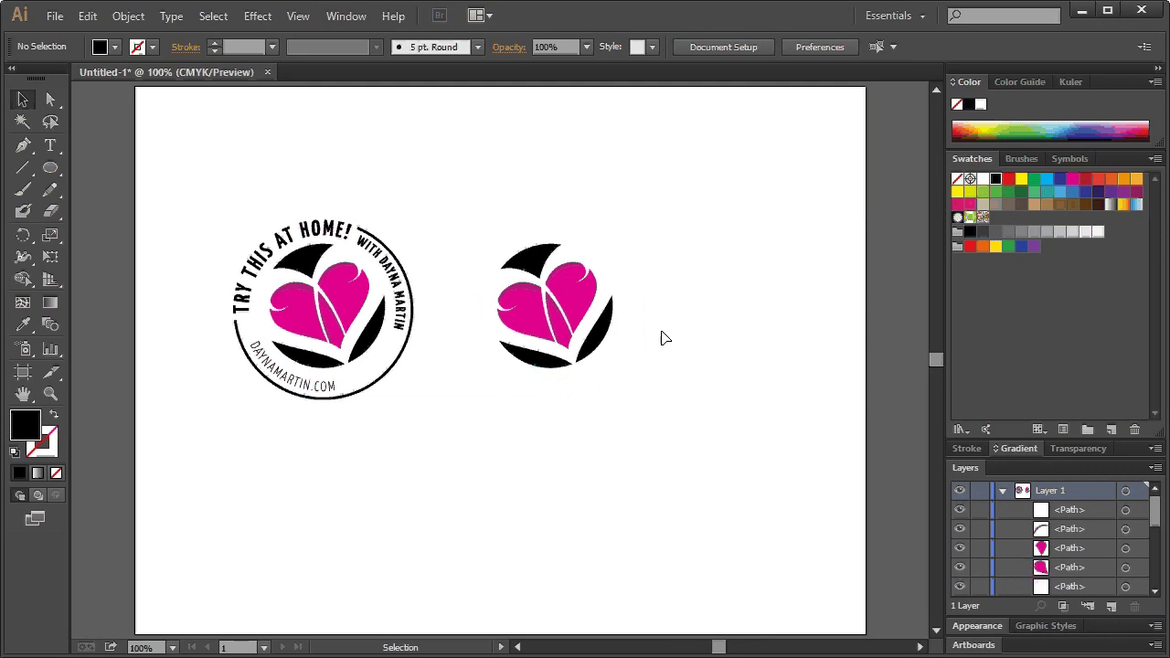
Step: Fill the heart icon's top leaf light grey
left_click_drag(486, 207, 629, 375)
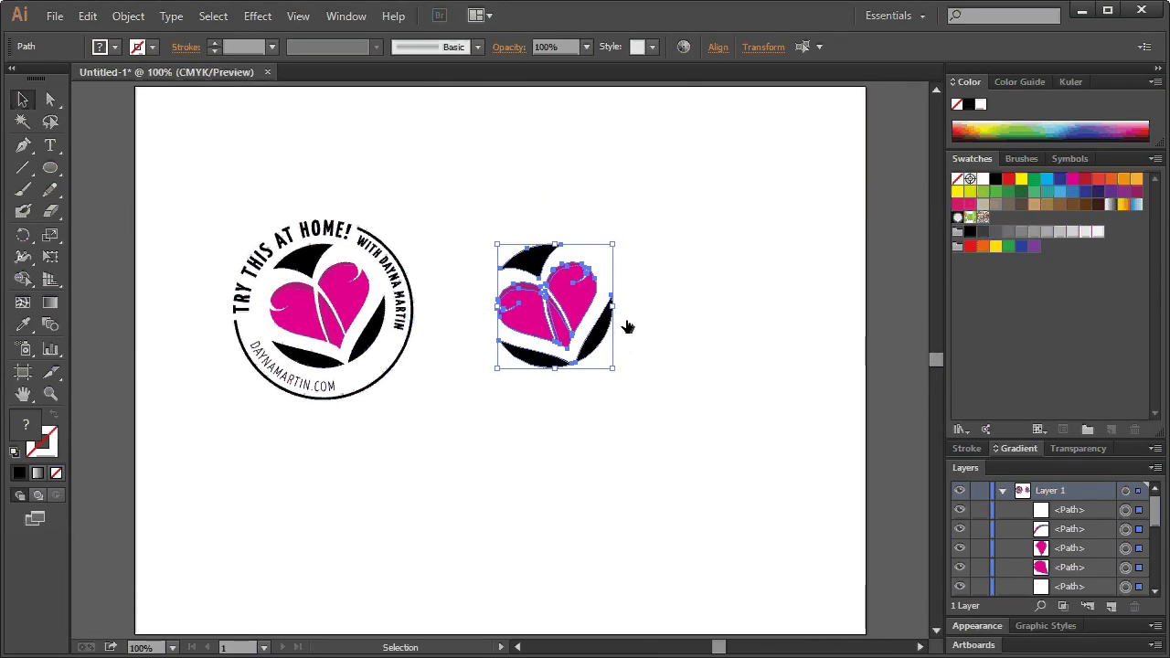
left_click(553, 234)
left_click(530, 258)
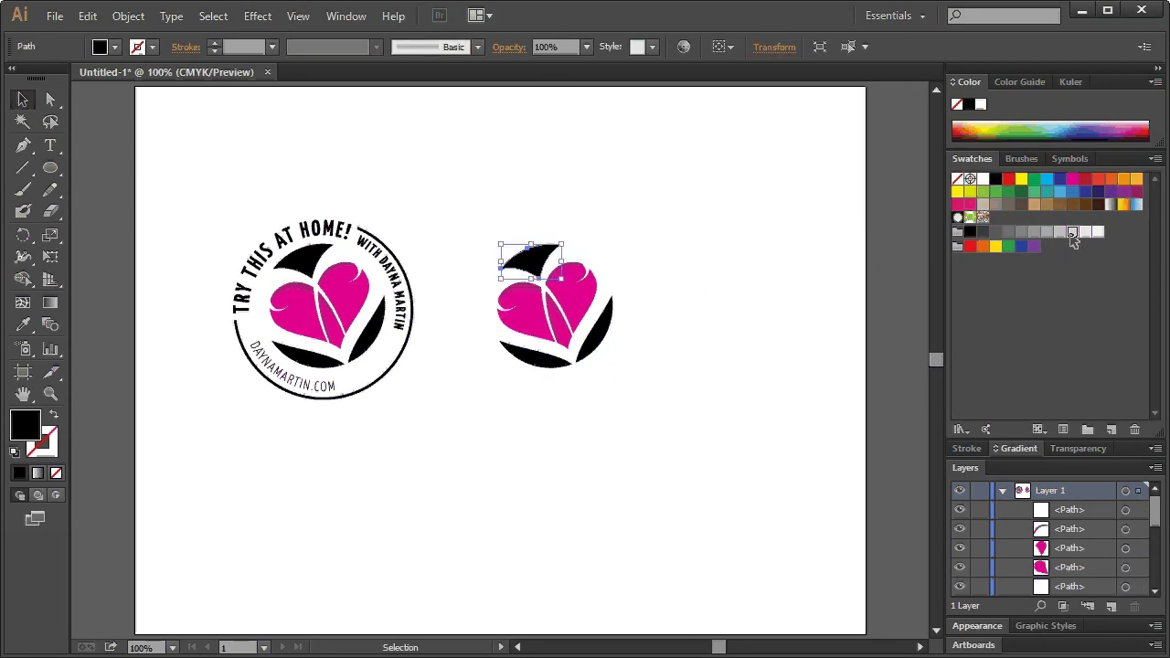
left_click(1073, 232)
left_click(601, 230)
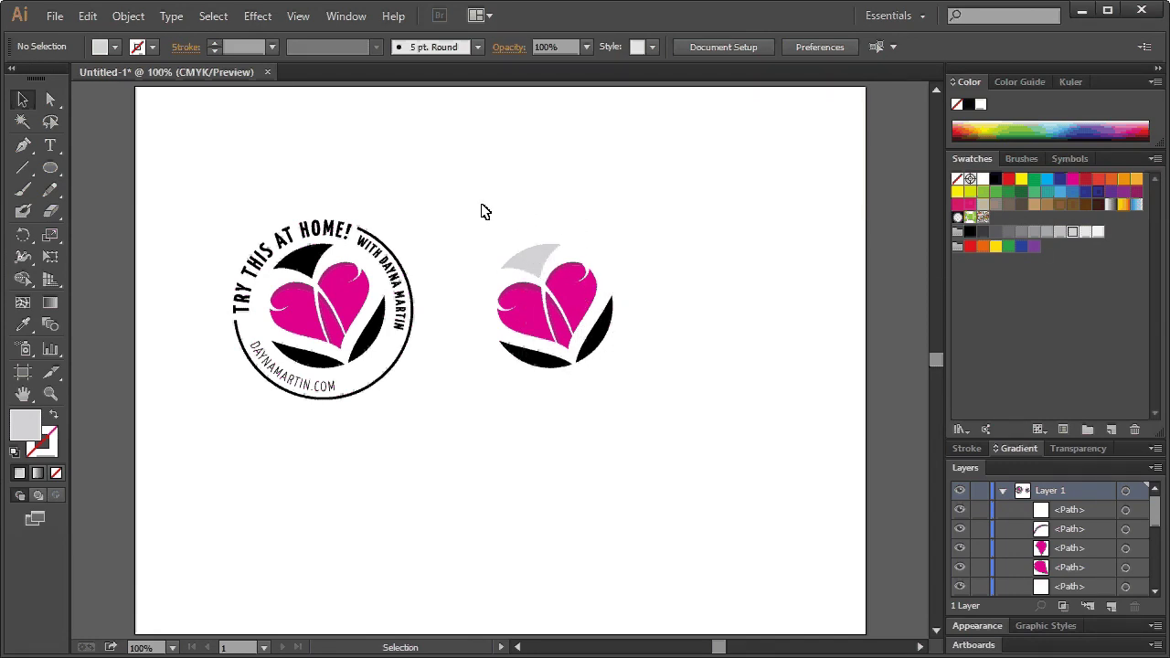
Step: Alt-drag a copy of the icon further right and fill its top leaf black
left_click_drag(485, 212, 654, 430)
left_click_drag(611, 313, 762, 313)
left_click(658, 188)
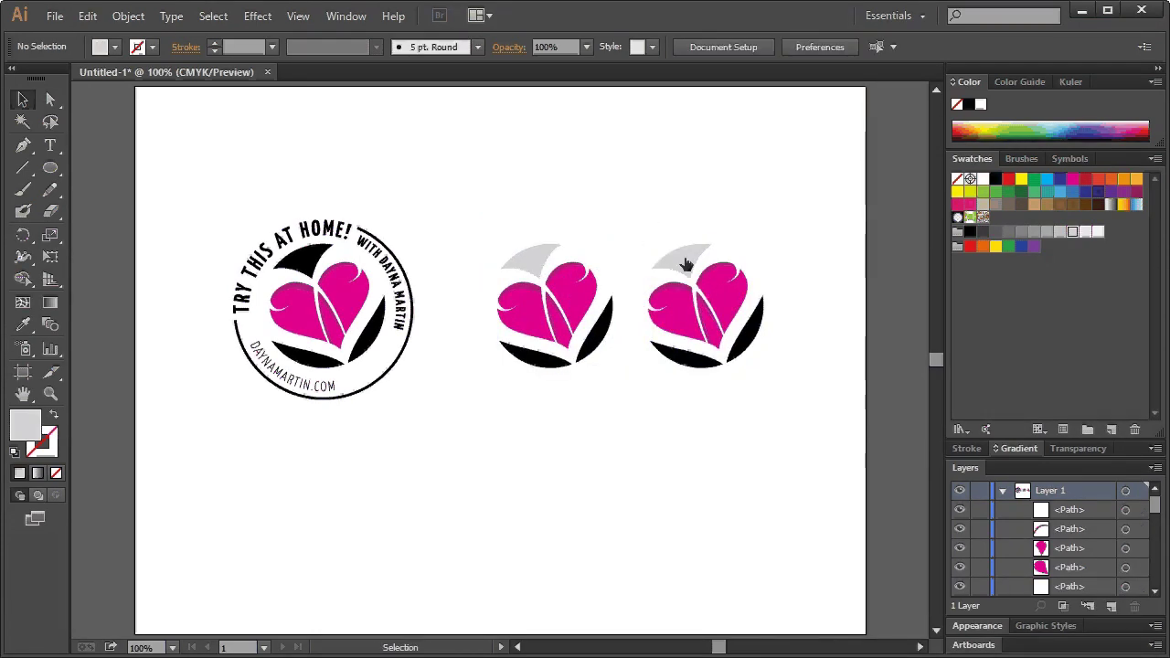
left_click(687, 265)
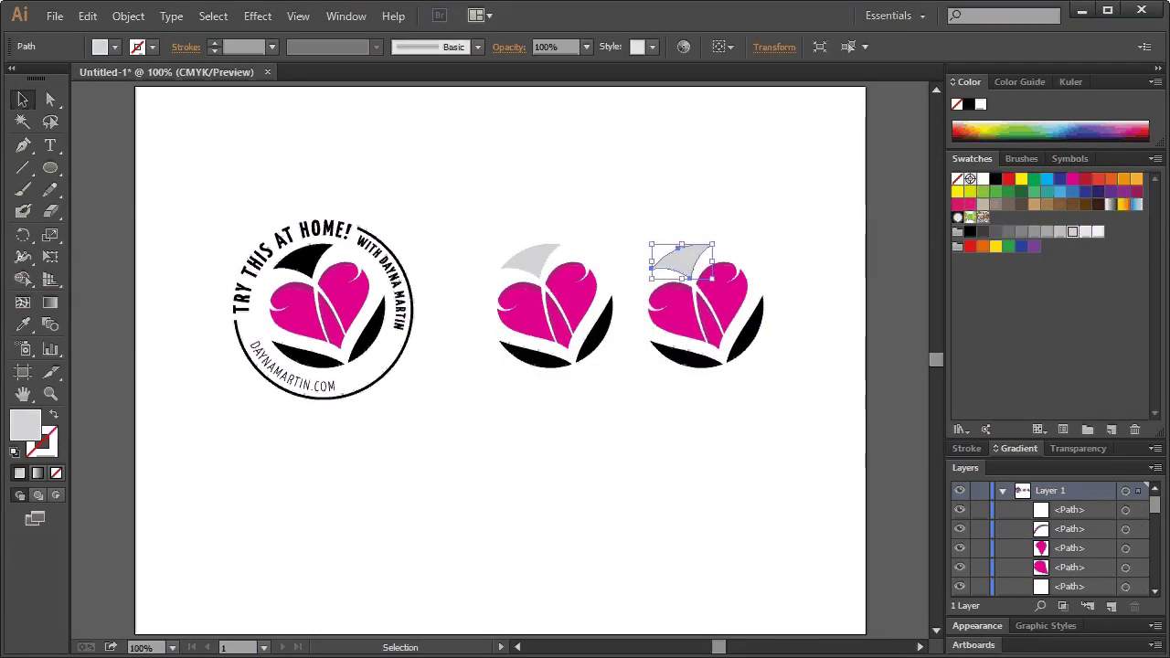
left_click(995, 179)
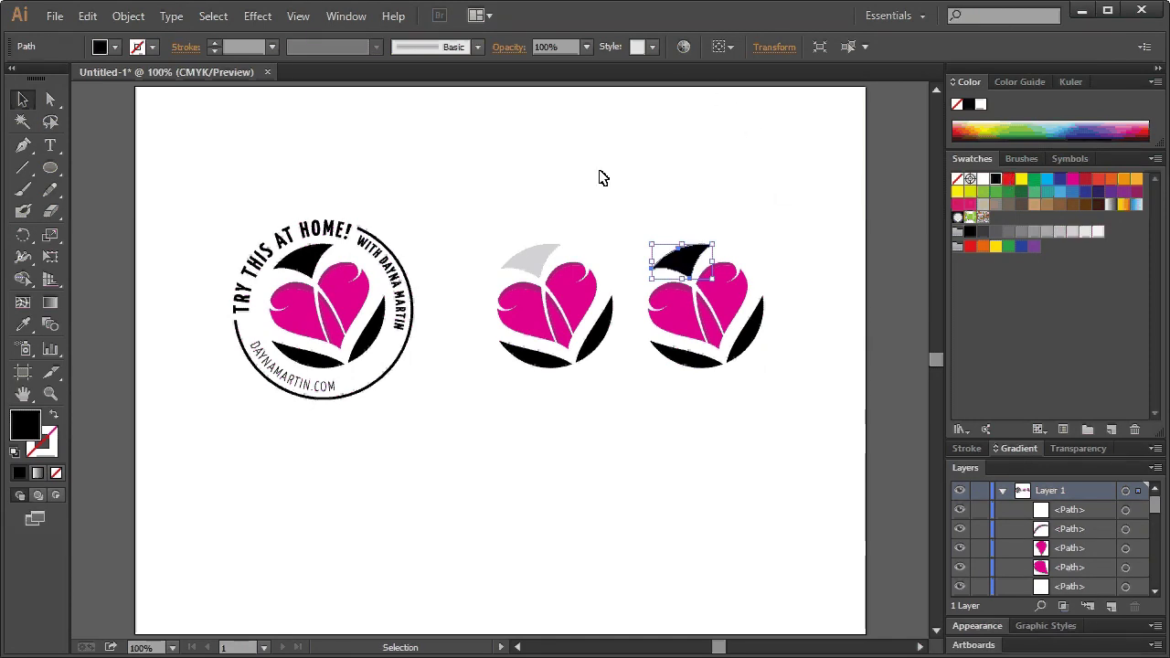
left_click(601, 182)
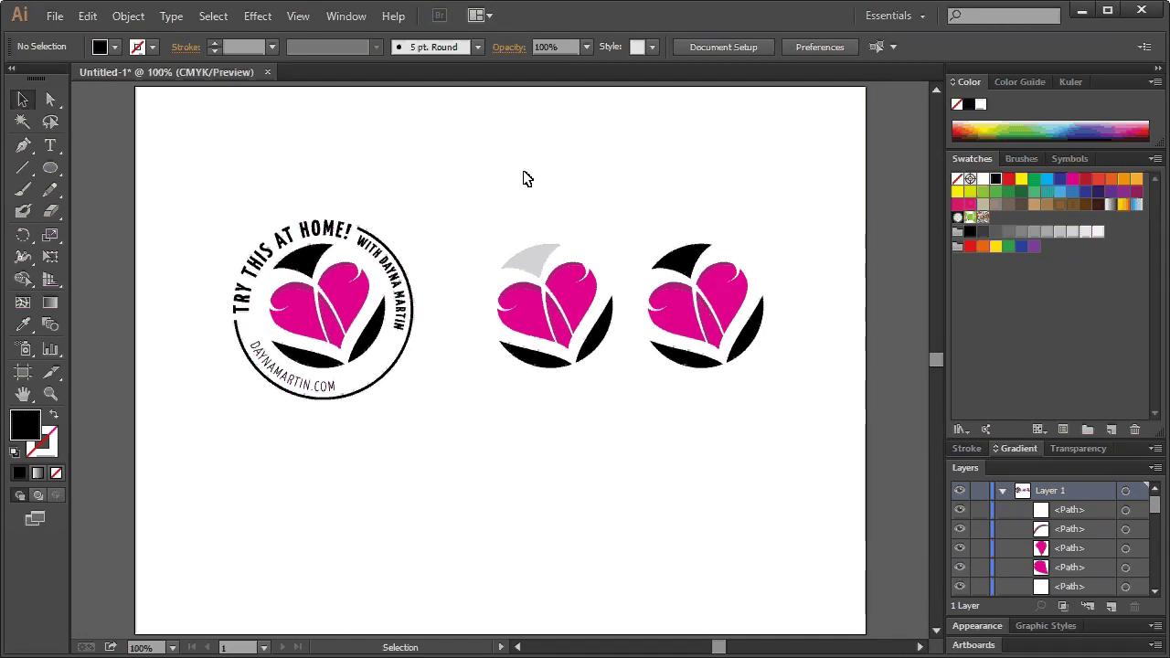
mouse_move(471, 185)
left_mouse_down()
mouse_move(583, 375)
mouse_move(632, 405)
left_mouse_up()
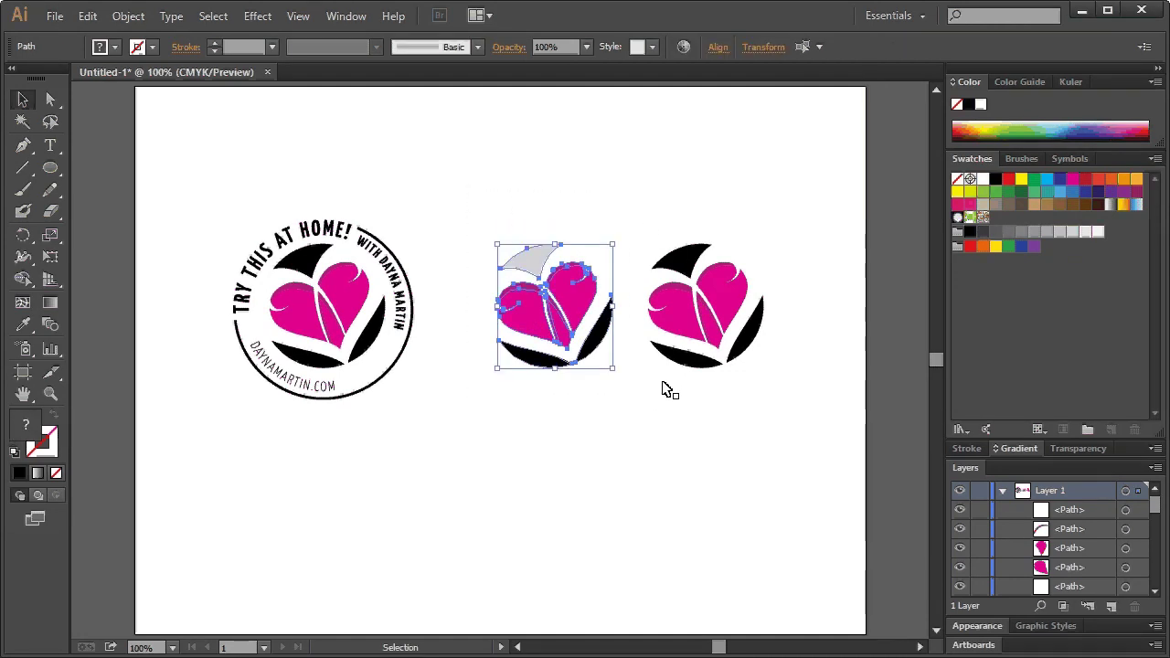
left_click(666, 392)
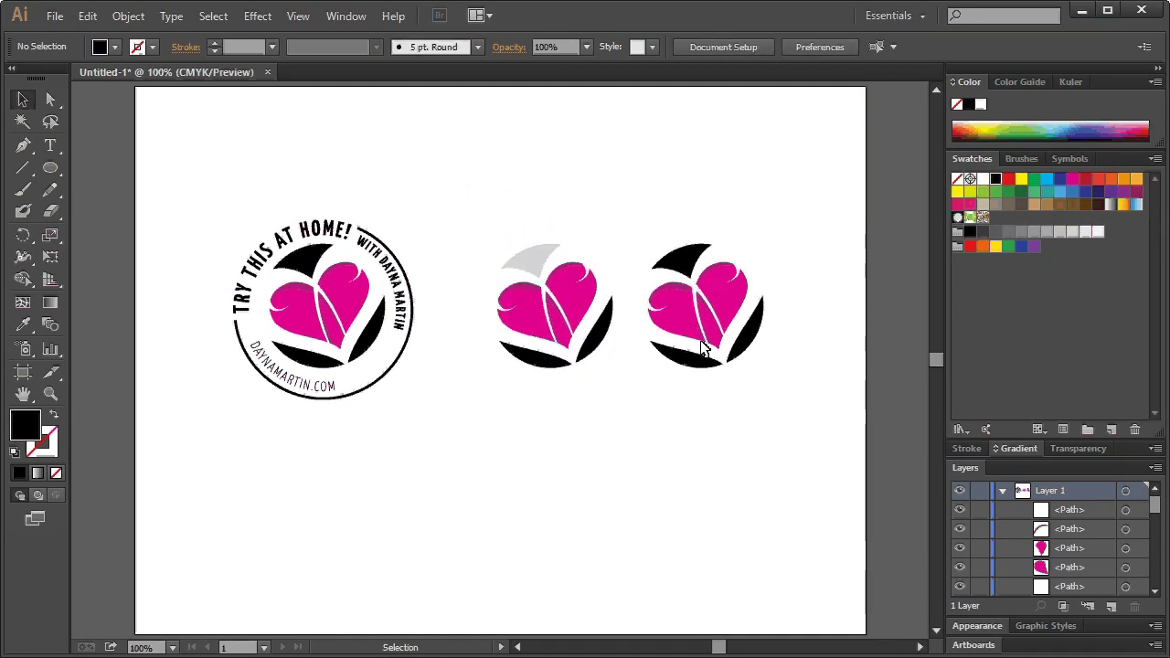